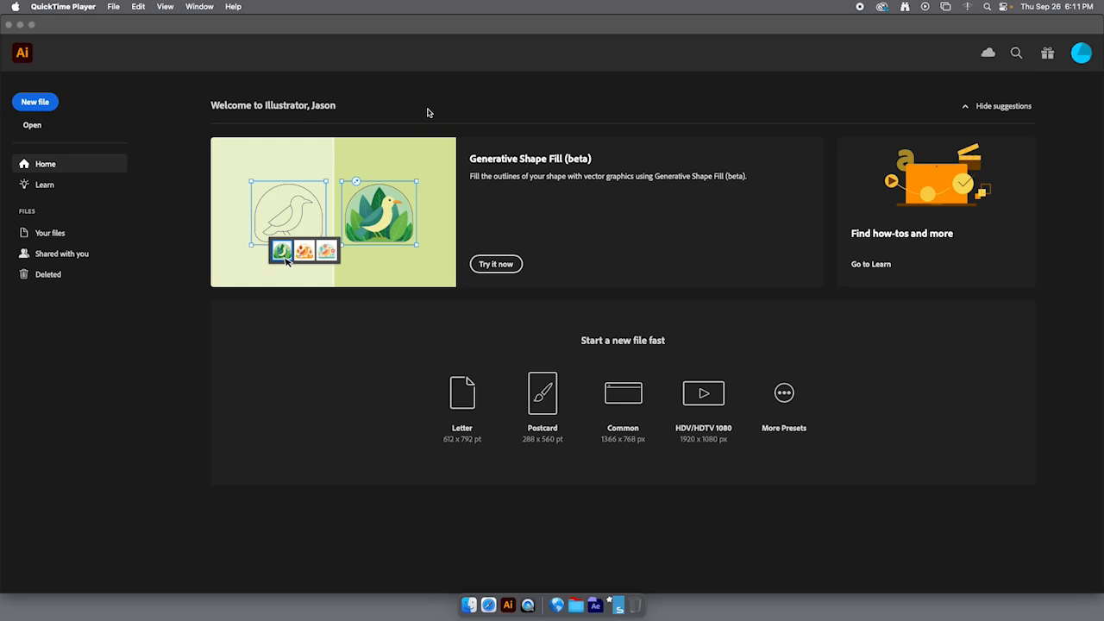
Step: Create a new 12 x 12 in document in RGB Color with High (300 ppi) raster effects
left_click(80, 107)
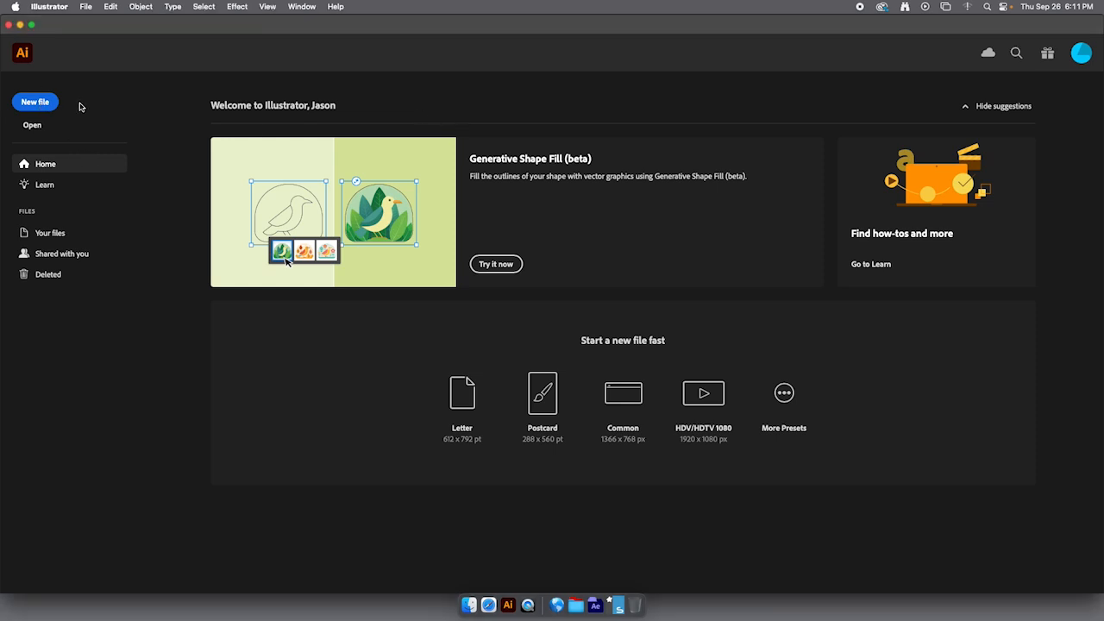
left_click(35, 106)
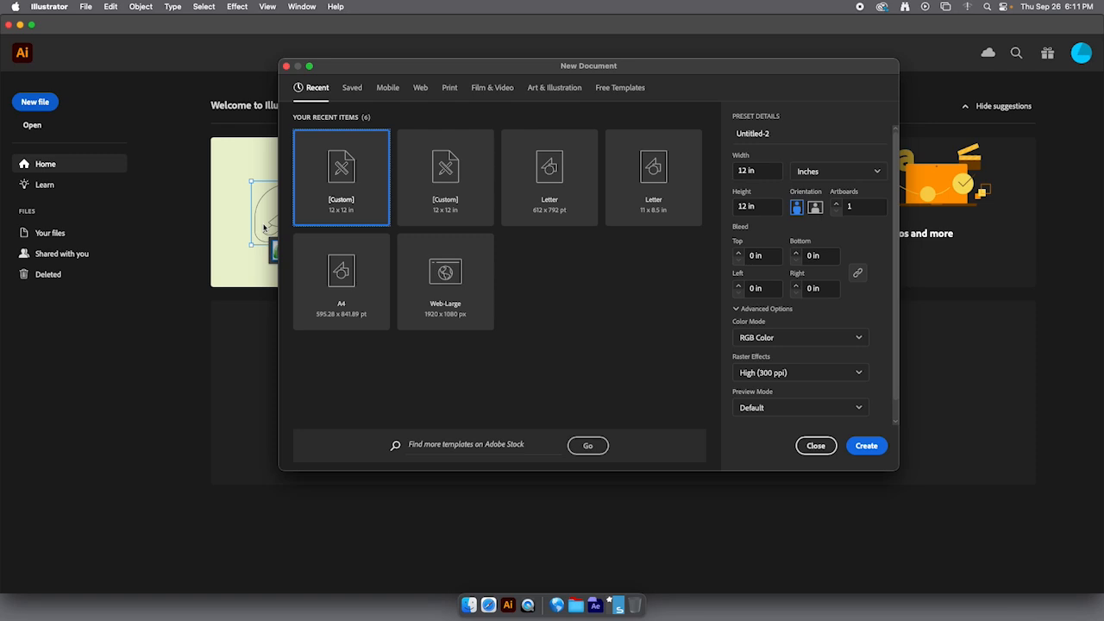
left_click(788, 339)
left_click(788, 339)
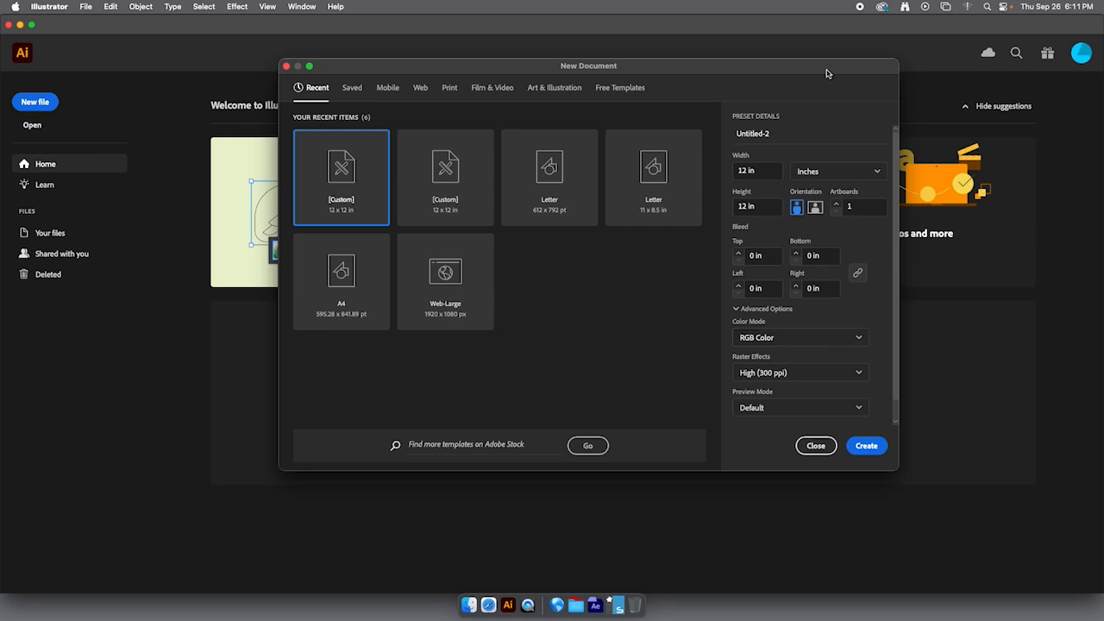
left_click_drag(815, 74, 837, 58)
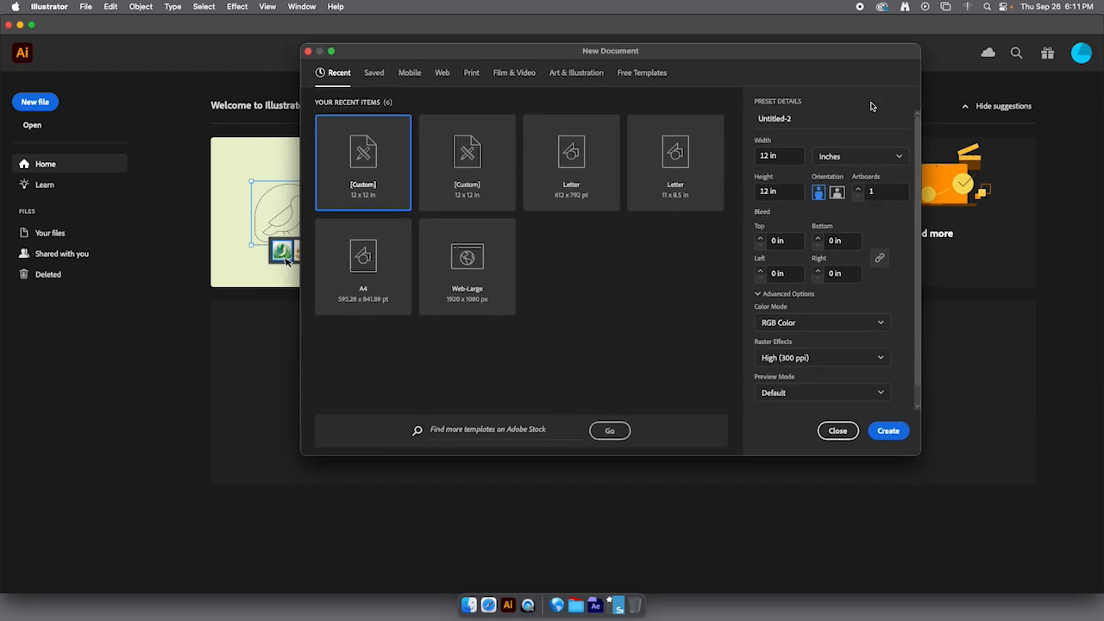
left_click(889, 431)
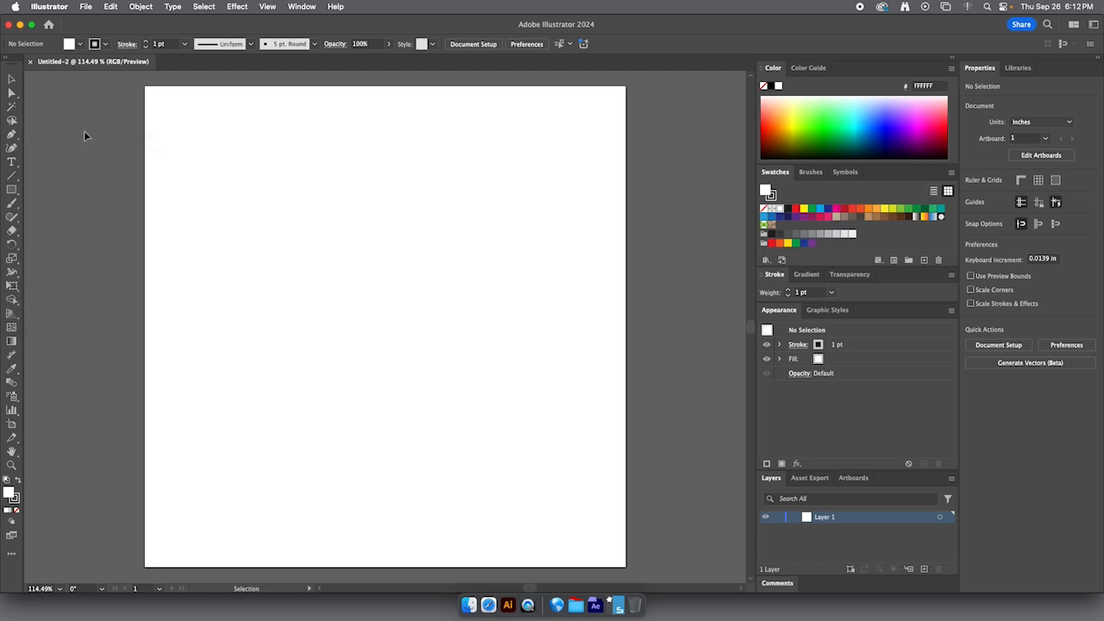
Step: Start a straight-segment Pen tool path with five anchor points, running across the artboard's upper part and back down to its lower middle
left_click(5, 60)
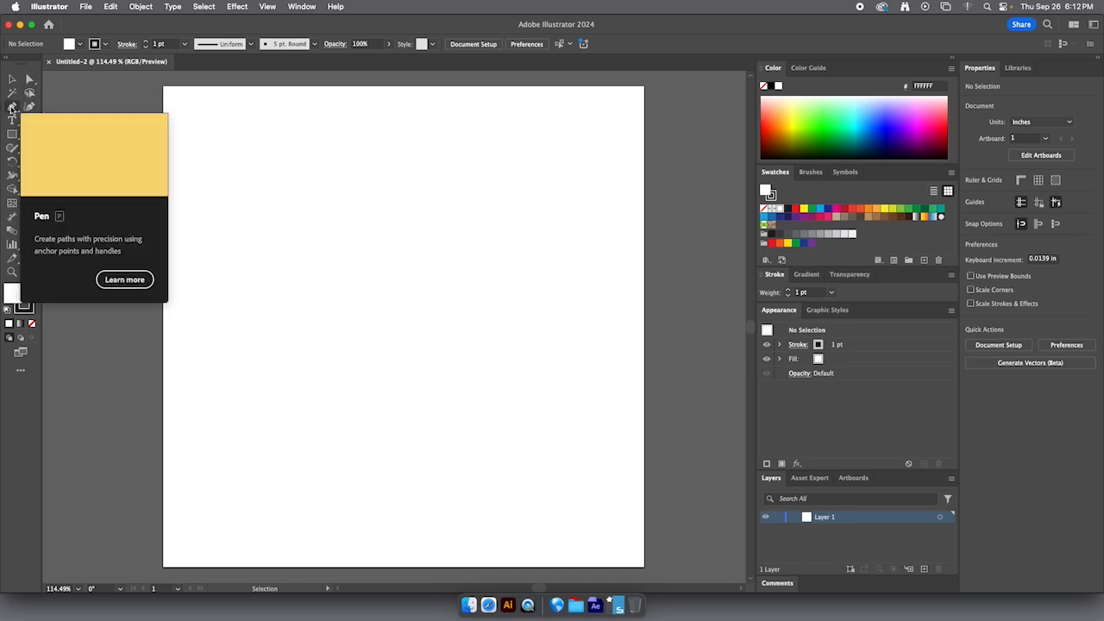
left_click(4, 60)
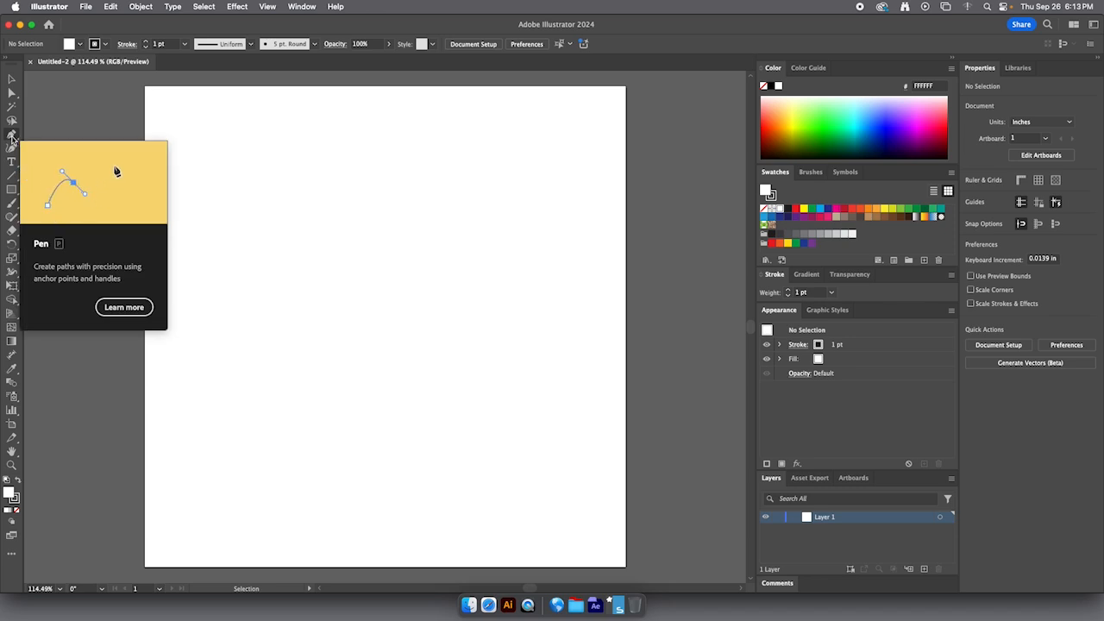
left_click(12, 136)
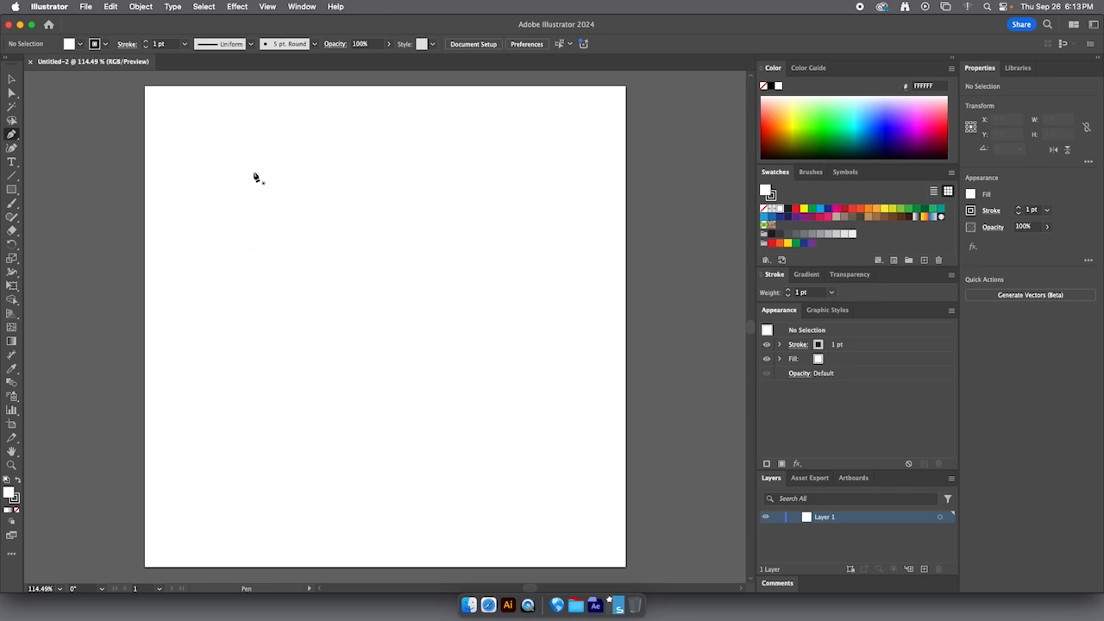
left_click(228, 167)
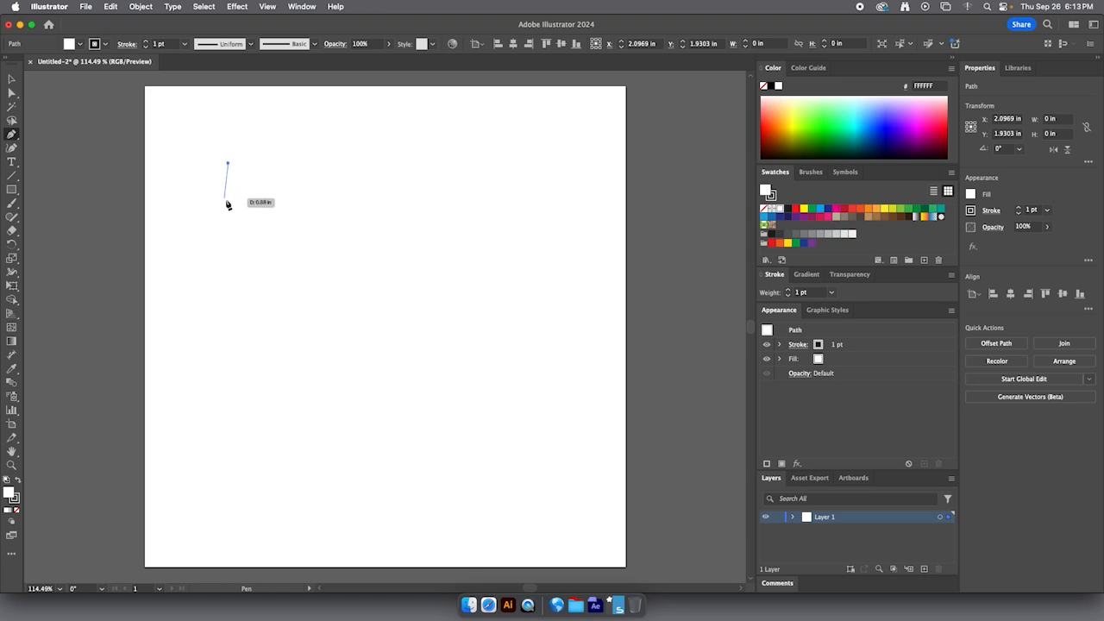
left_click(352, 176)
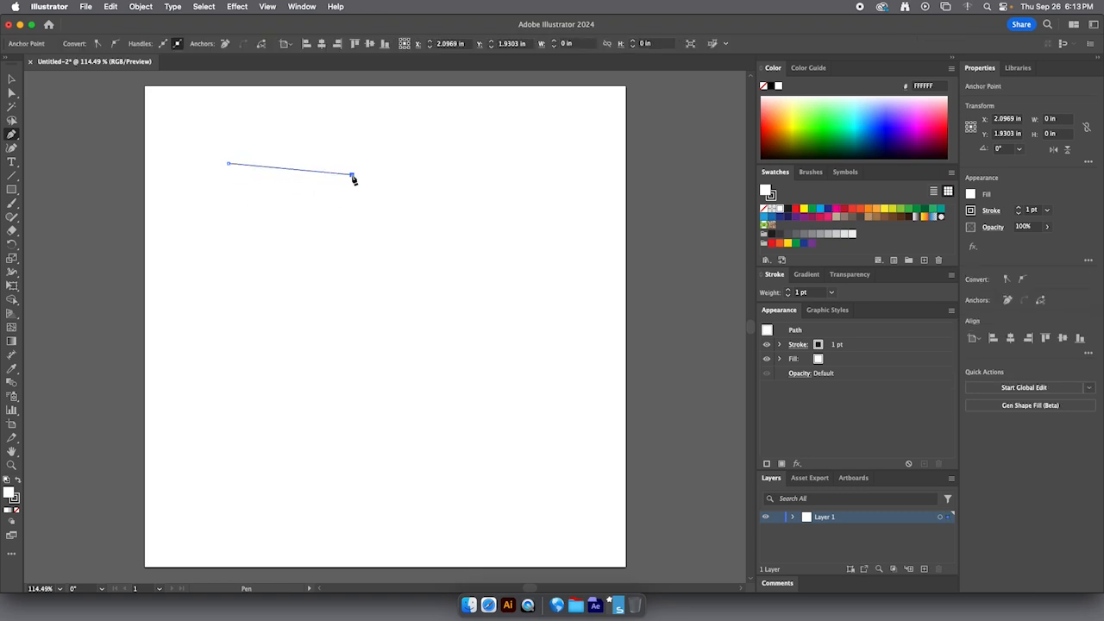
left_click(520, 237)
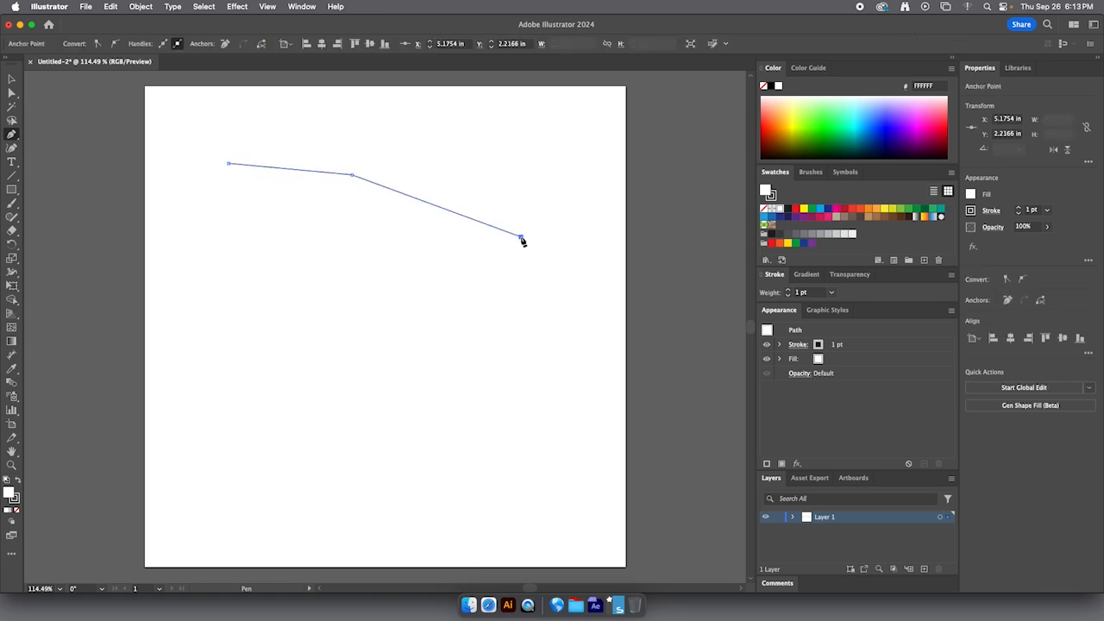
left_click(395, 354)
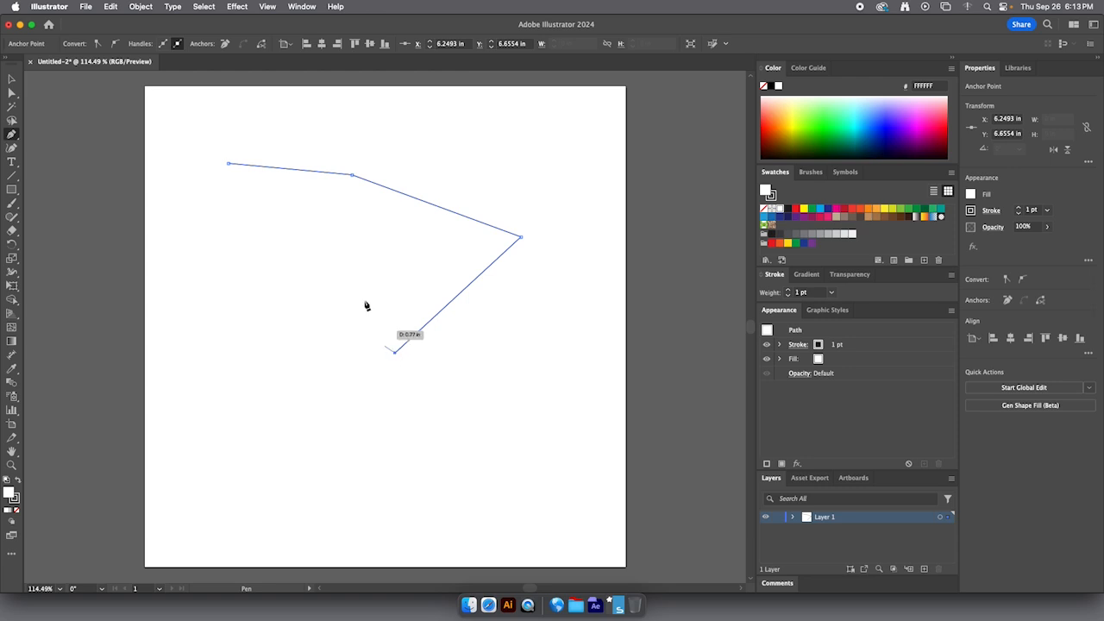
left_click(337, 392)
Step: Show the rulers and continue the path with five zigzag anchor points toward its upper-left start, leaving it open and deselected
key("super+r")
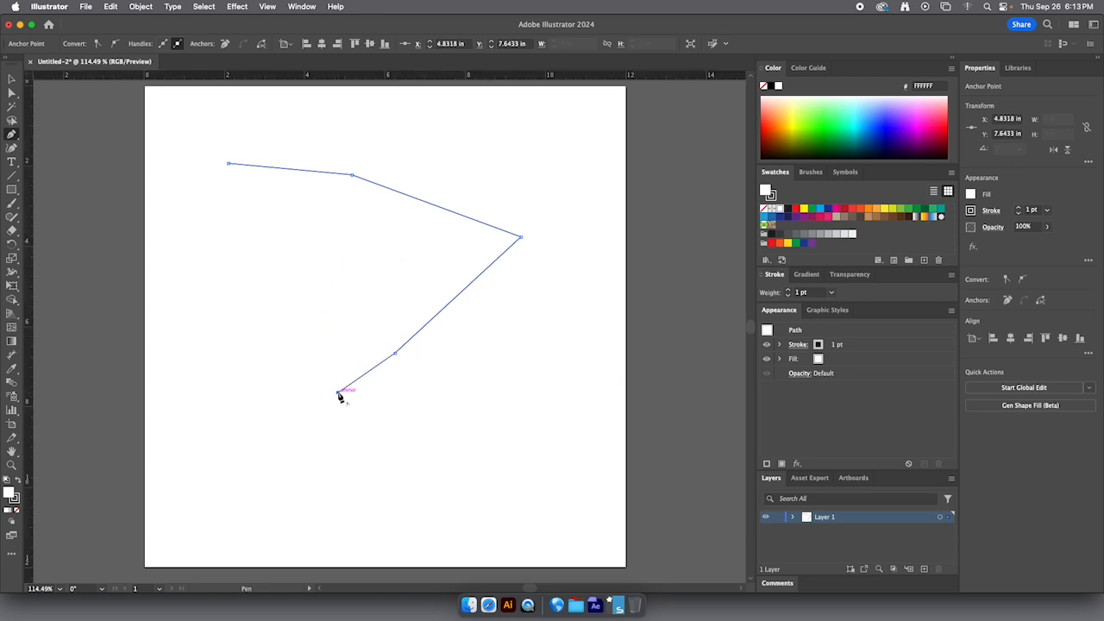
left_click(260, 322)
left_click(352, 297, "super")
left_click(353, 294)
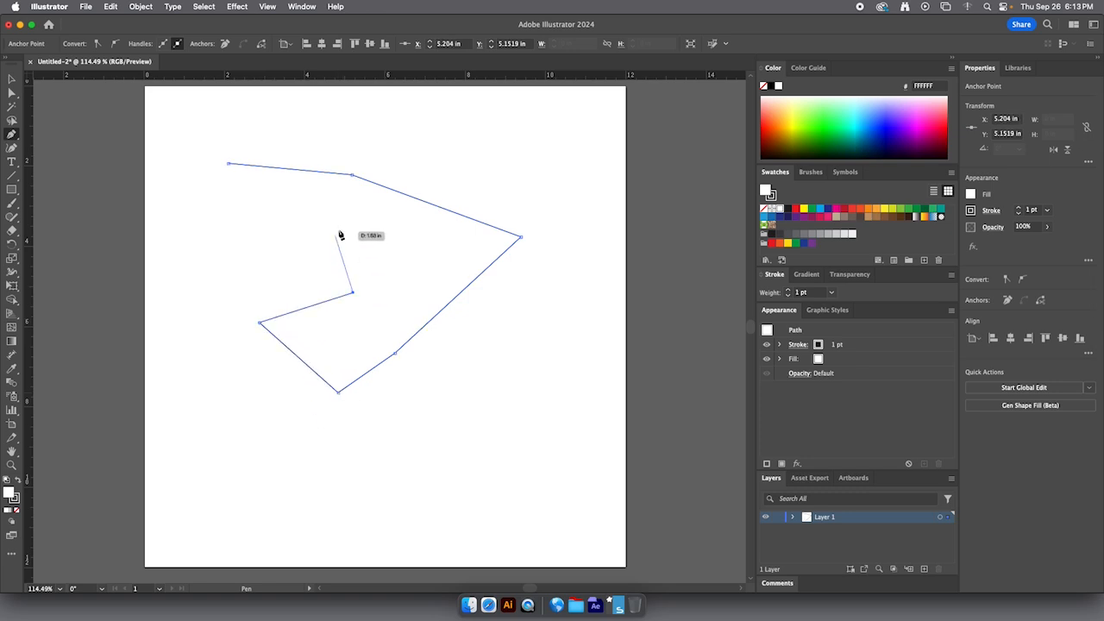
left_click(213, 287)
left_click(249, 219)
left_click(191, 194)
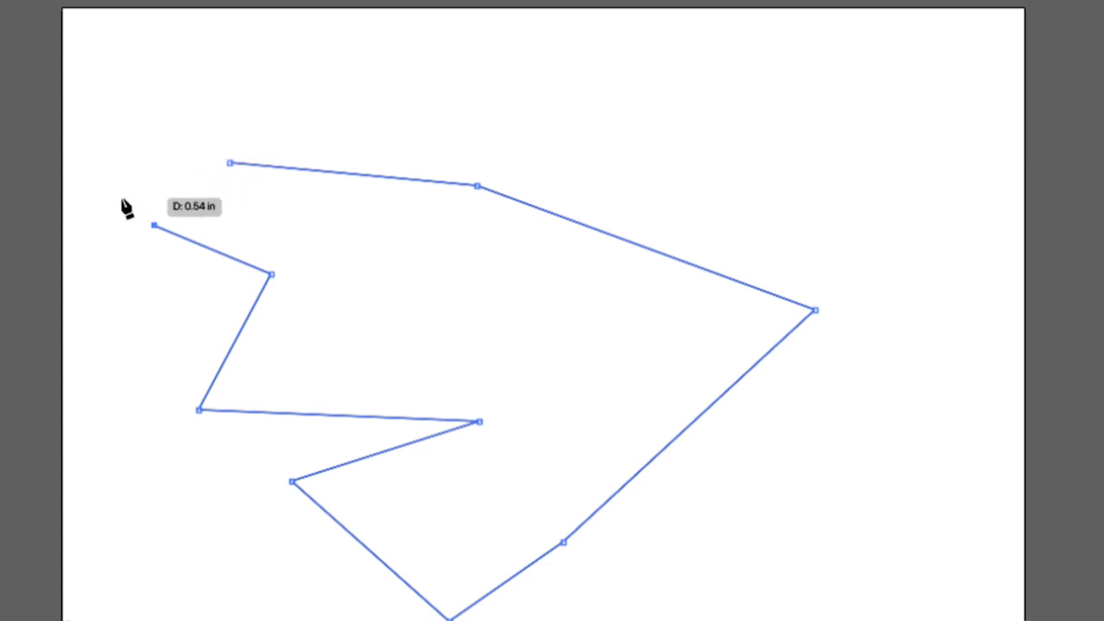
key("Escape")
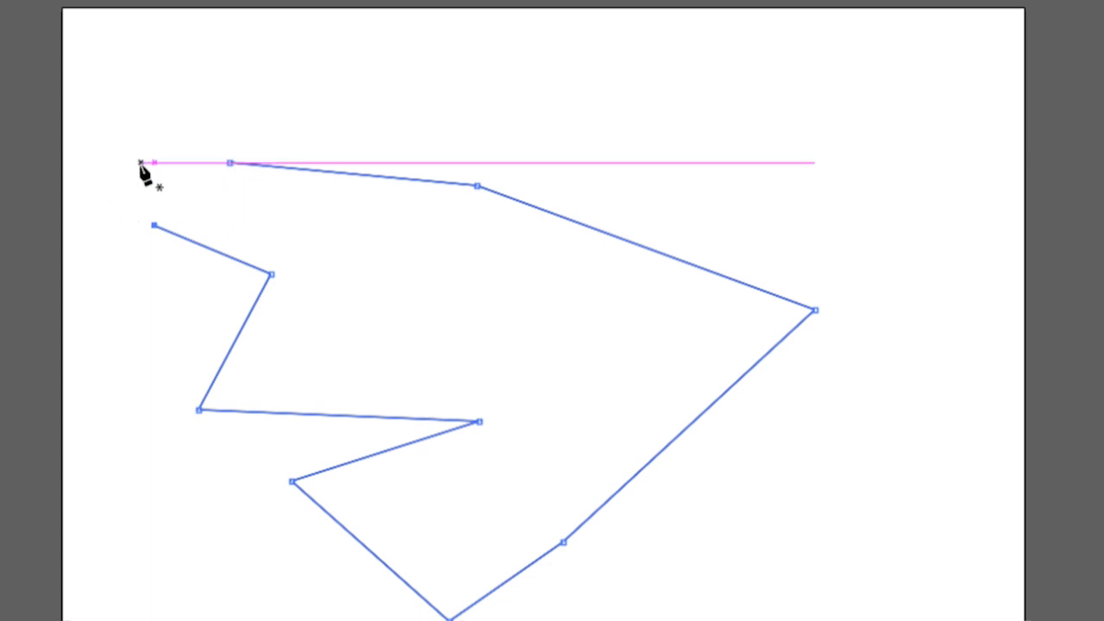
key("v")
left_click(182, 82)
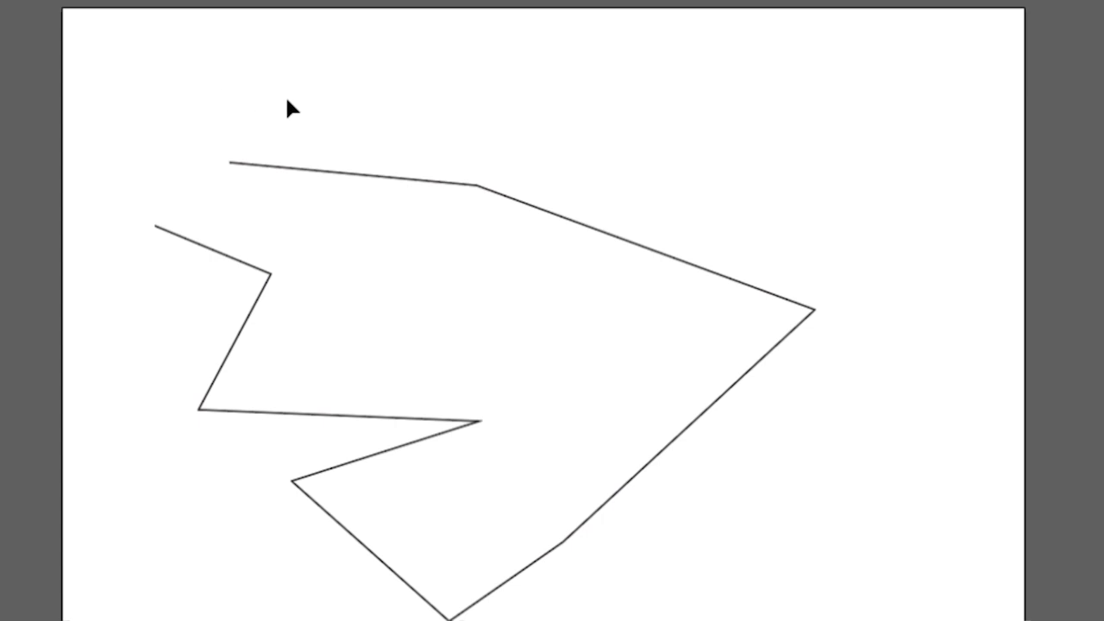
Step: Fill the open path with the dark red swatch BE1E2D and make its stroke the active attribute
left_click(379, 177)
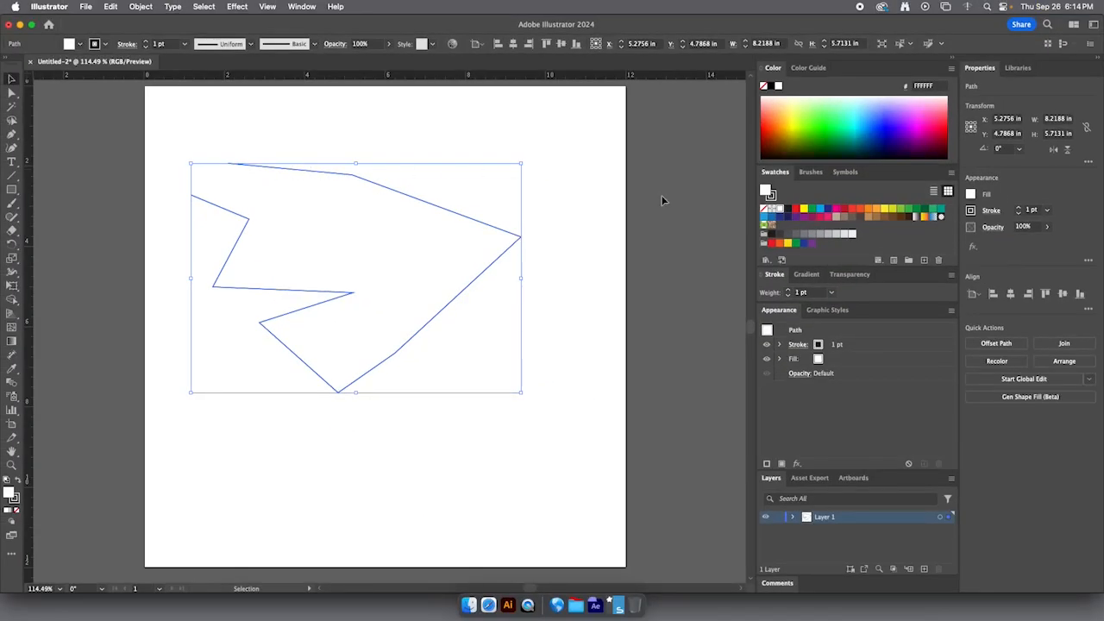
left_click(844, 210)
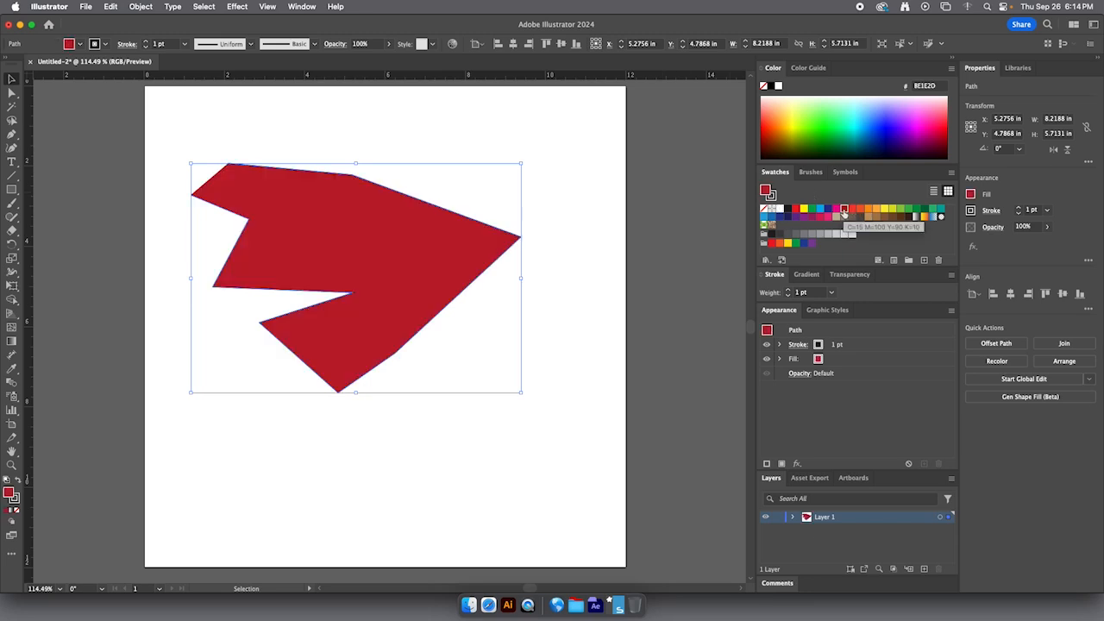
key("x")
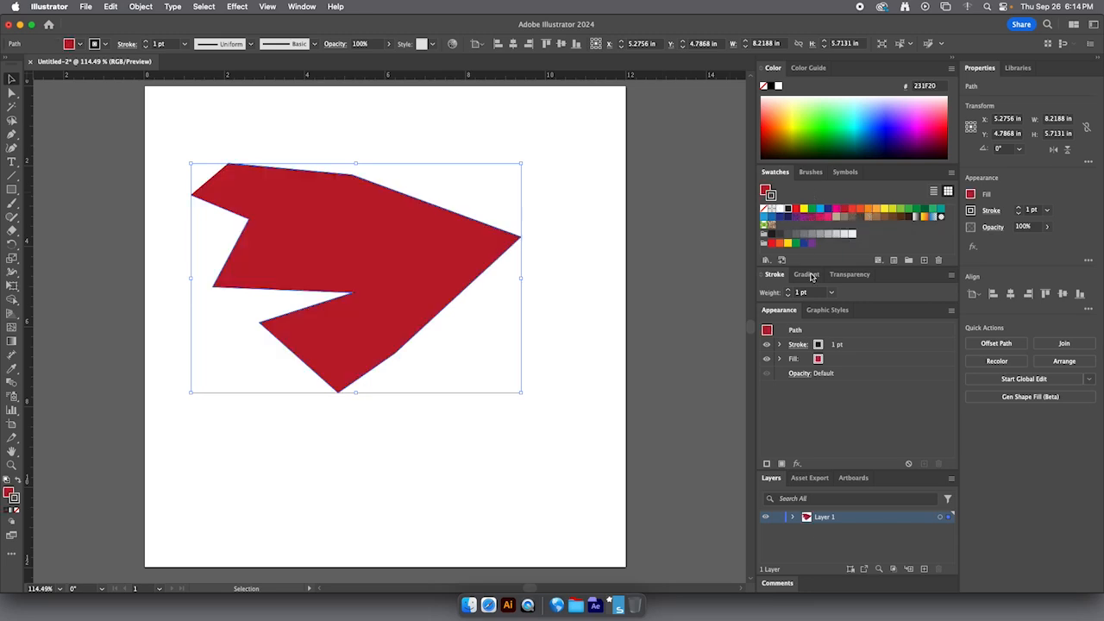
Step: Try stroke weights of 10 pt and 60 pt on the red path and settle on 20 pt
left_click(833, 348)
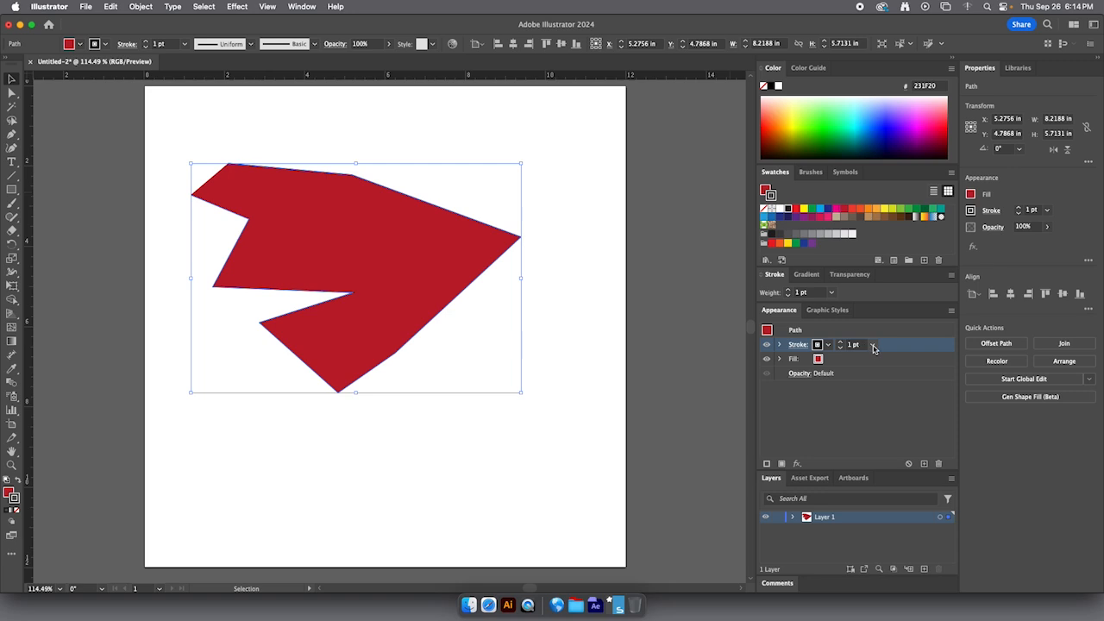
left_click(873, 346)
left_click(881, 222)
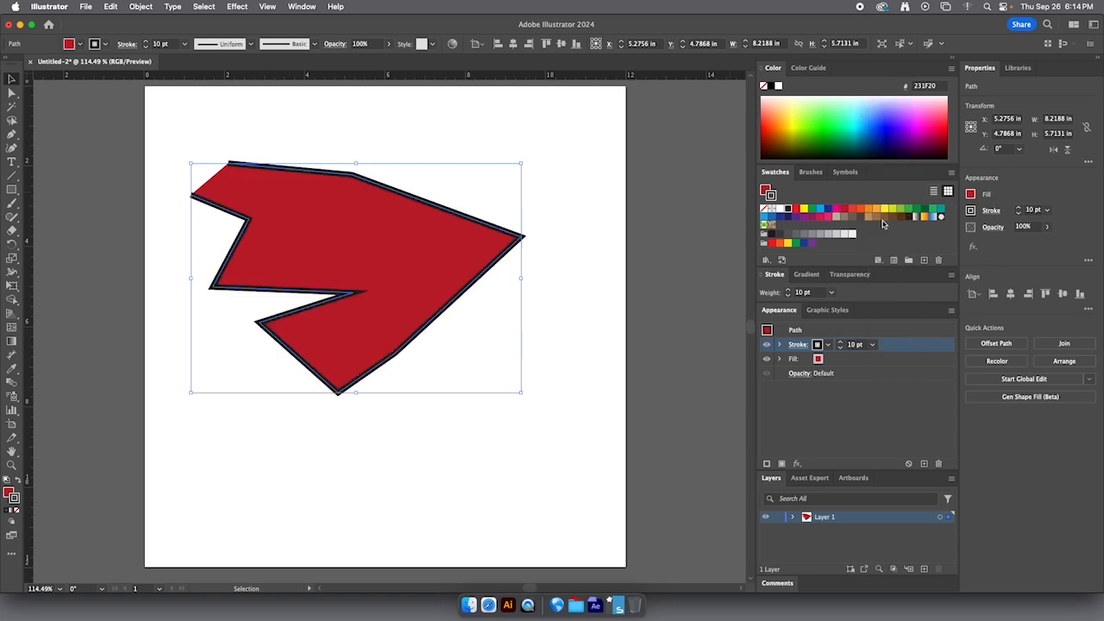
left_click(873, 345)
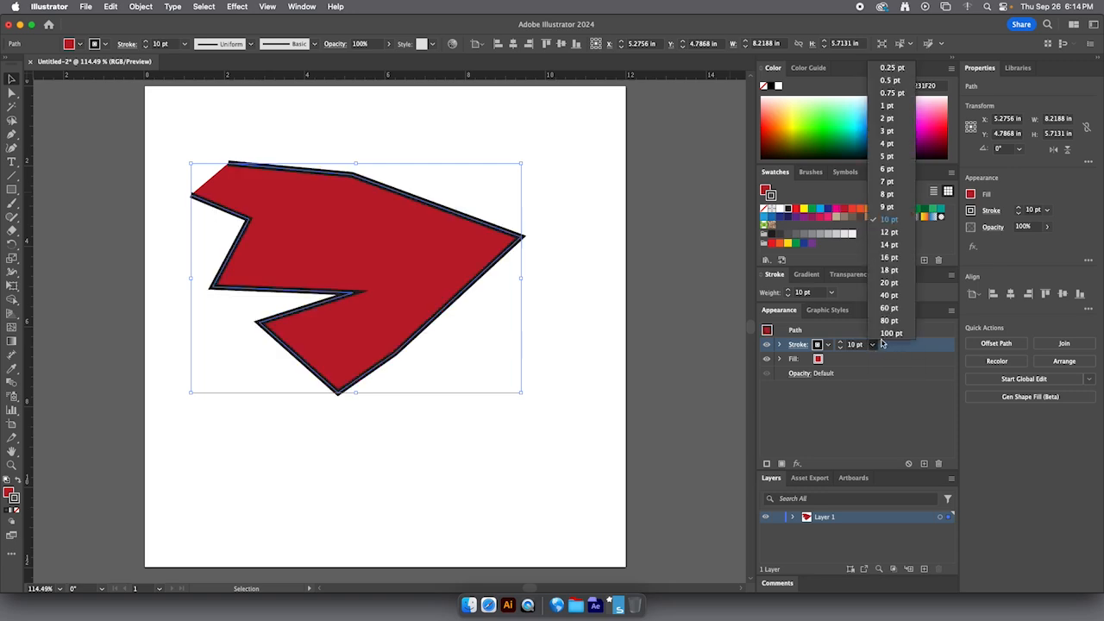
left_click(888, 308)
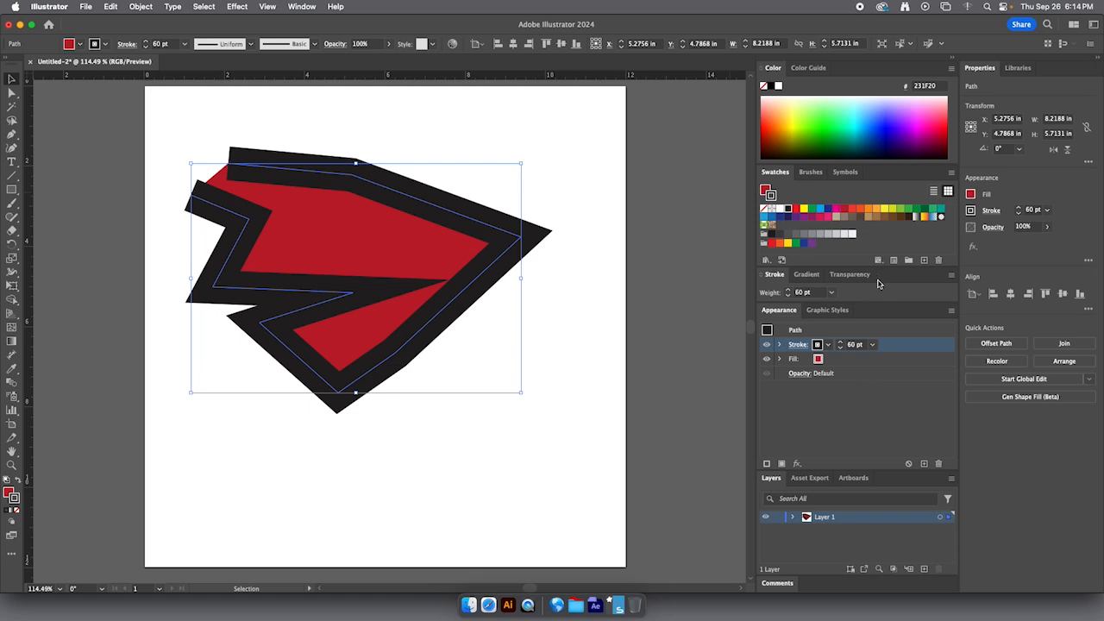
left_click(872, 344)
left_click(888, 288)
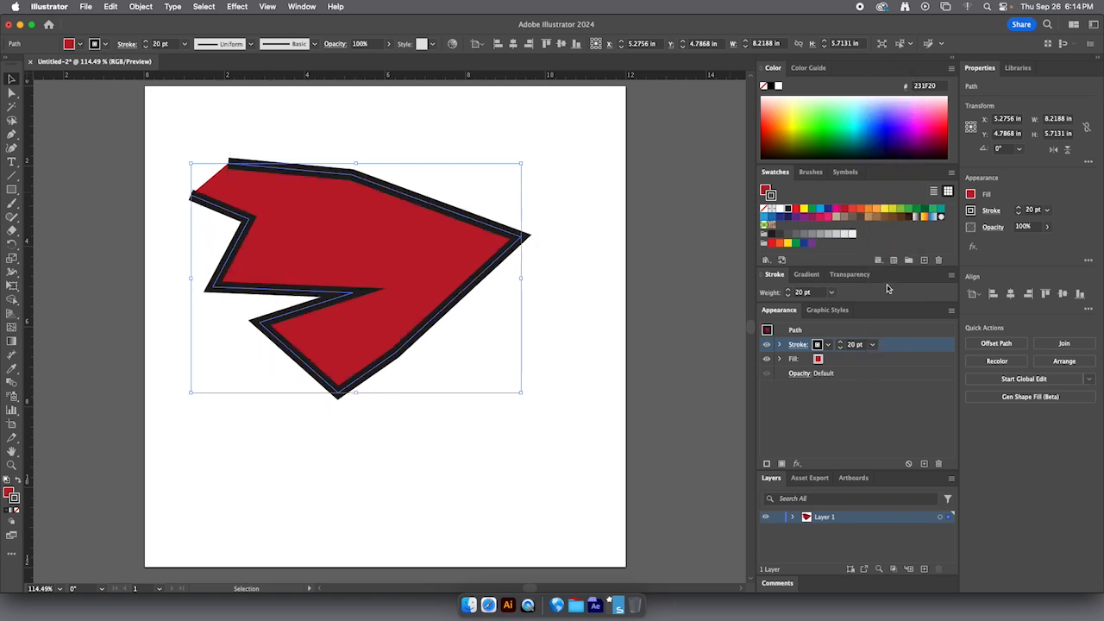
Step: Move the red path about 0.66 in to the right and activate the Direct Selection tool
left_click(364, 140)
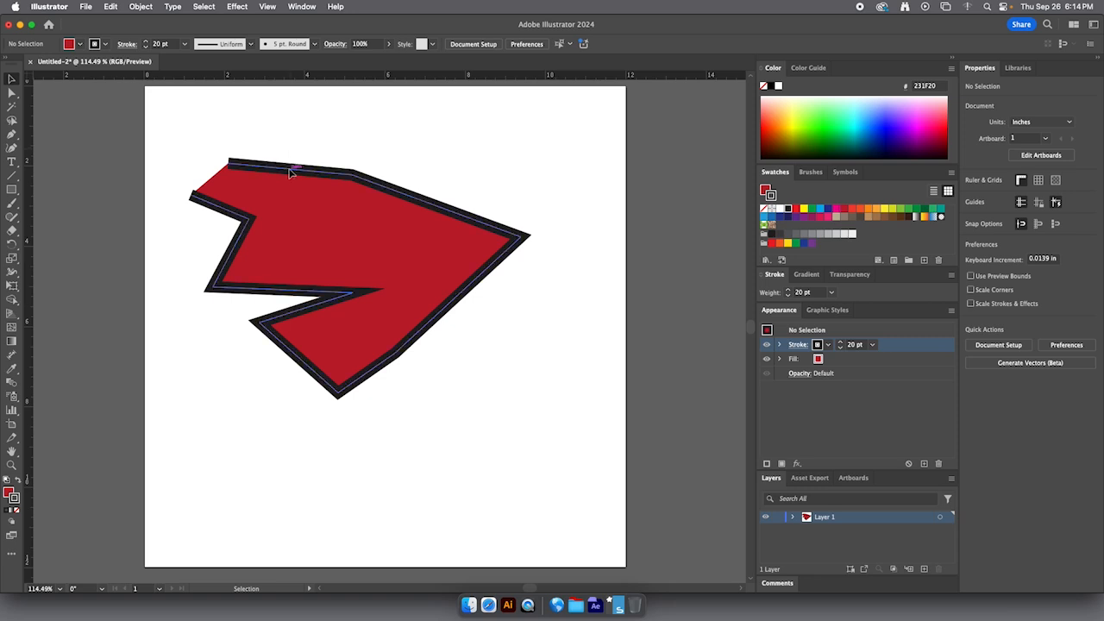
left_click_drag(289, 172, 317, 173)
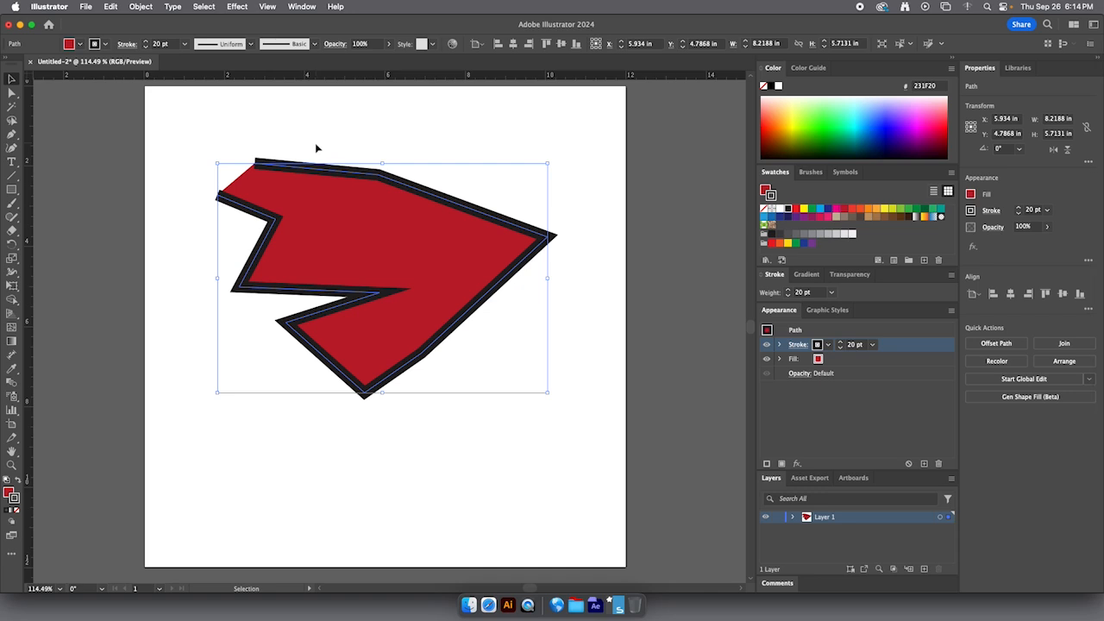
key("a")
Step: Switch to Safari and read the setup instructions and required file name in the "Lect: Basic Drawing Tools (Part 2)" assignment
key("super+Tab")
key("super+Tab")
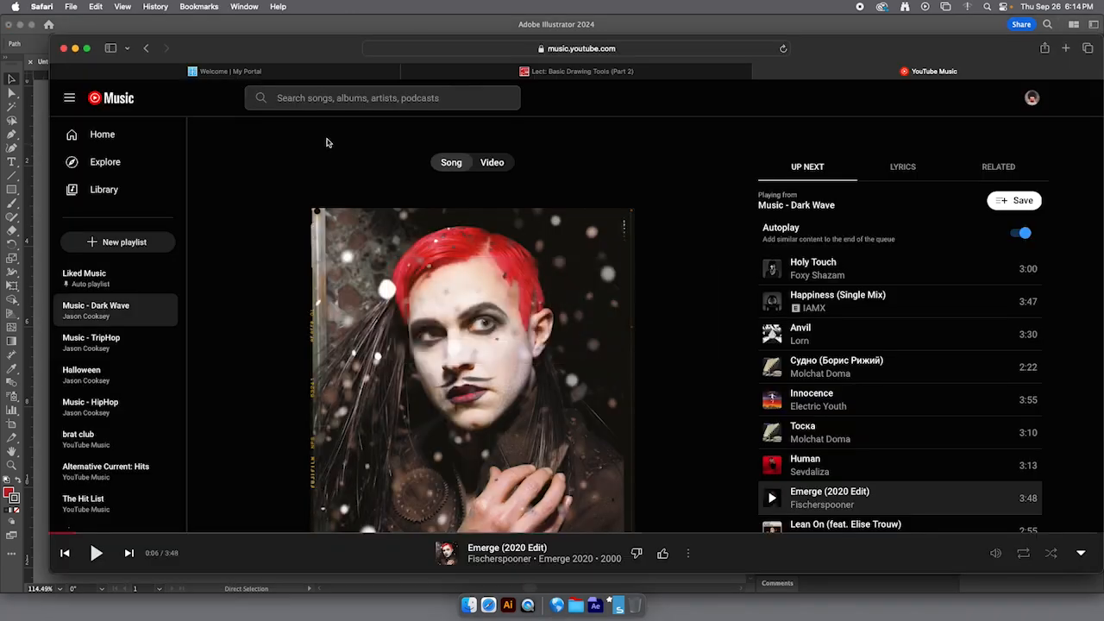
left_click(355, 73)
left_click(613, 72)
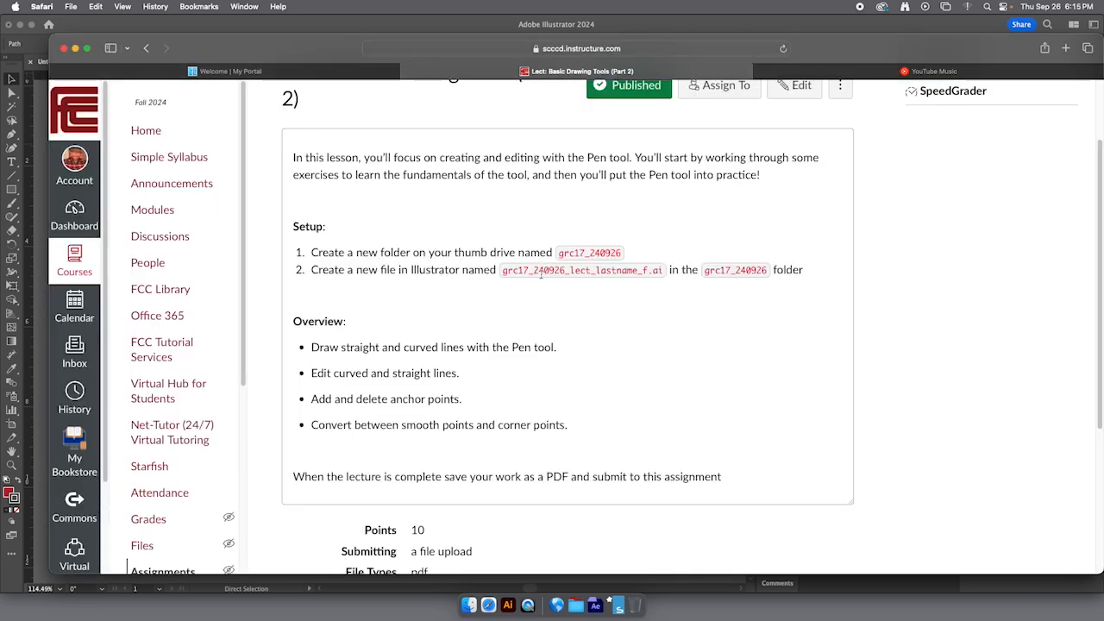
left_click(74, 27)
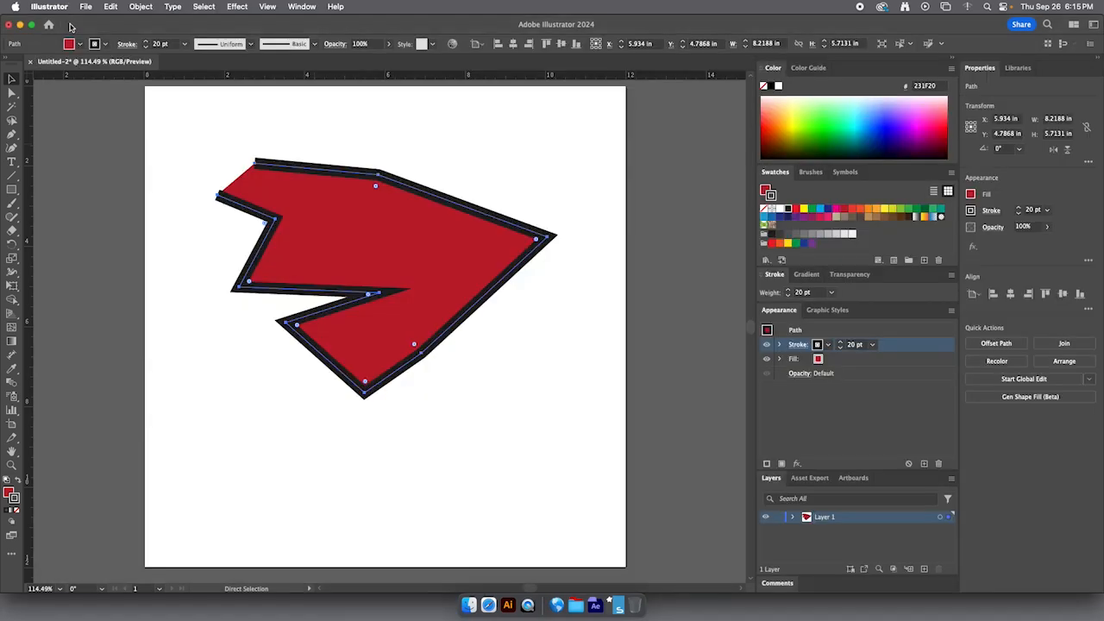
Step: Start saving the document on the computer rather than to Creative Cloud, and choose the grc17 folder as the location
left_click(88, 7)
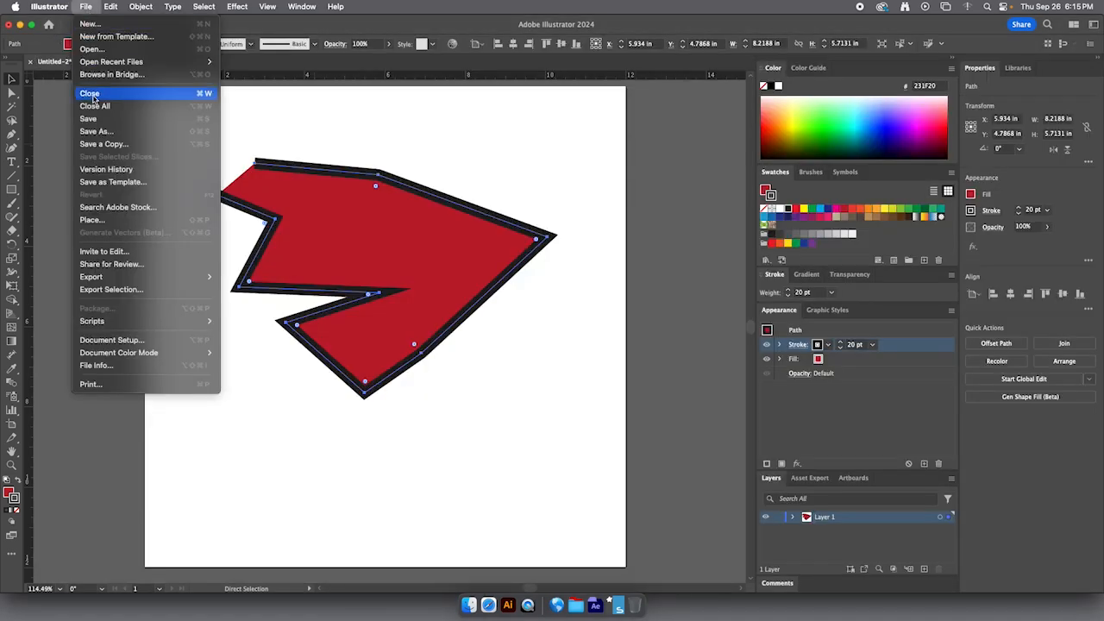
left_click(90, 119)
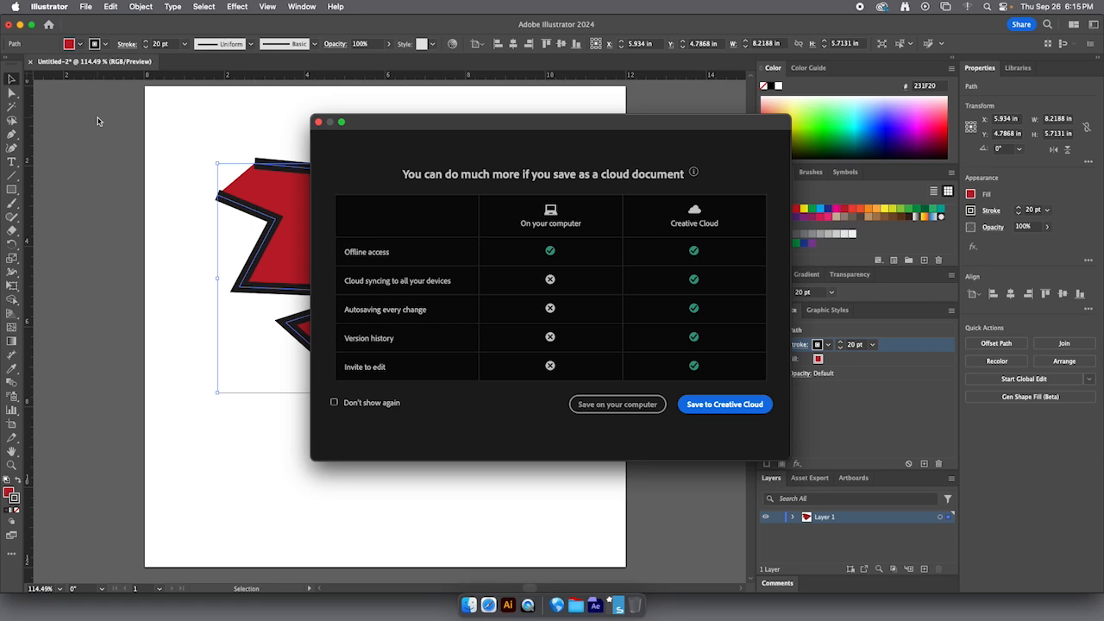
left_click(617, 406)
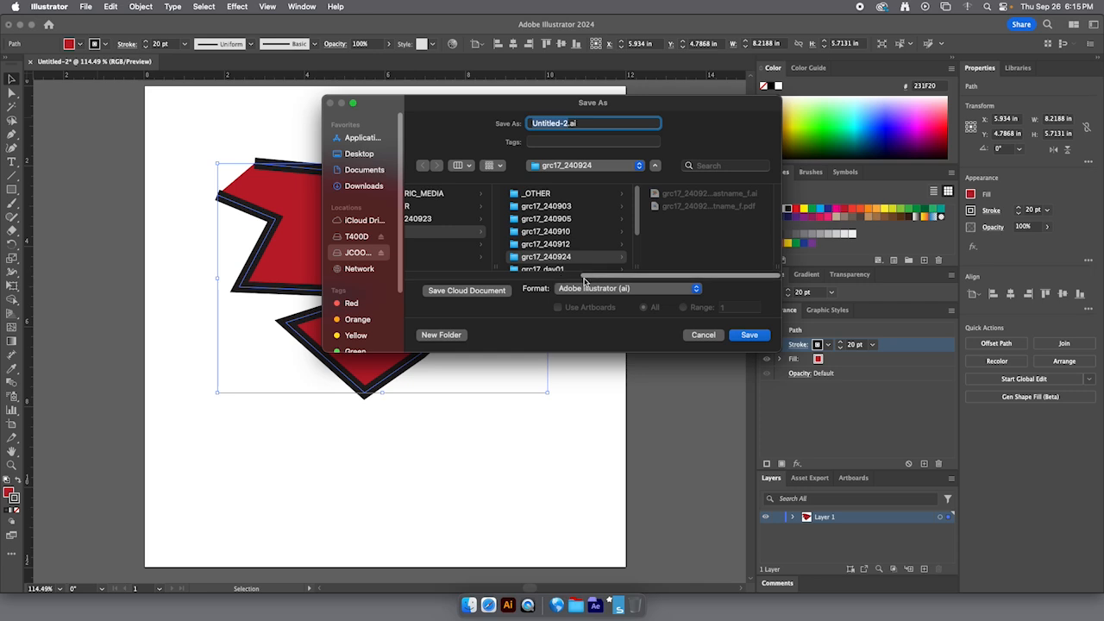
left_click_drag(586, 275, 559, 273)
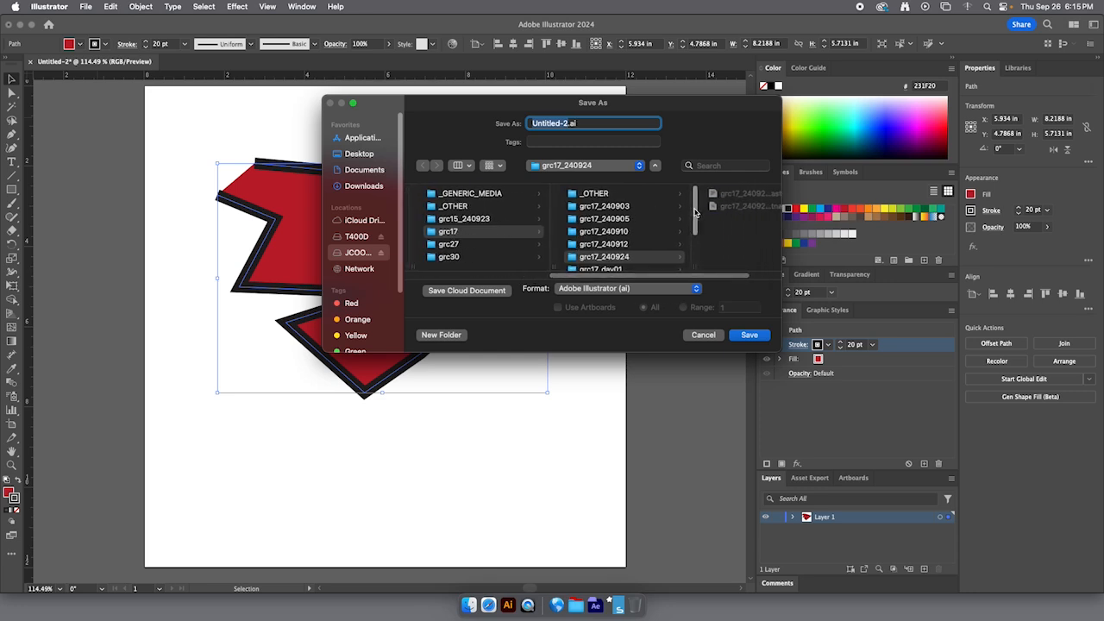
scroll(695, 216, "down", 2)
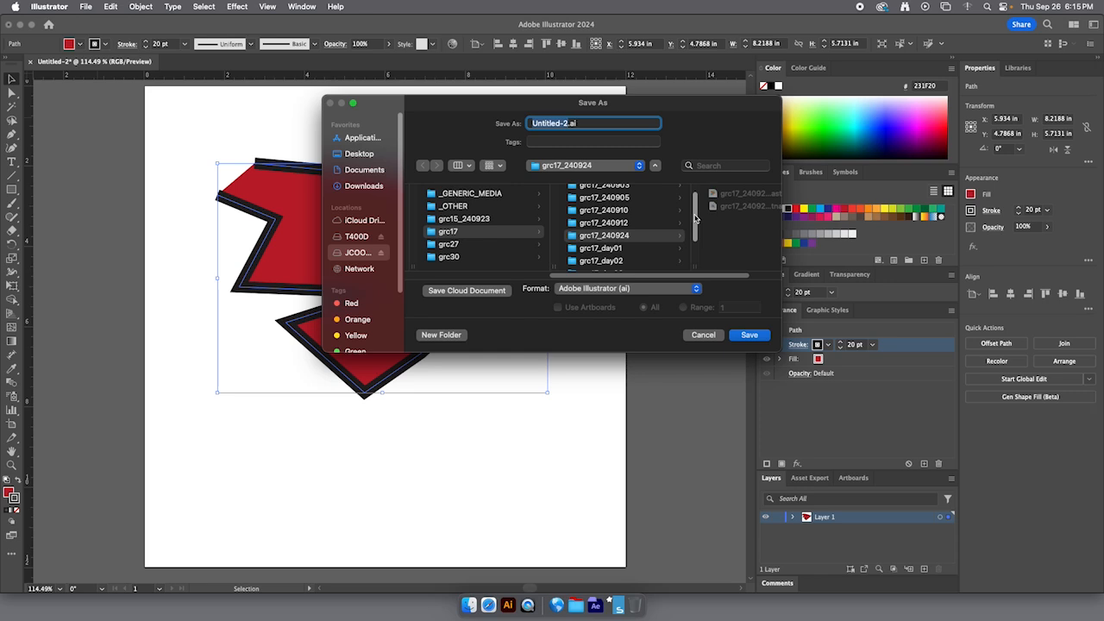
left_click(448, 233)
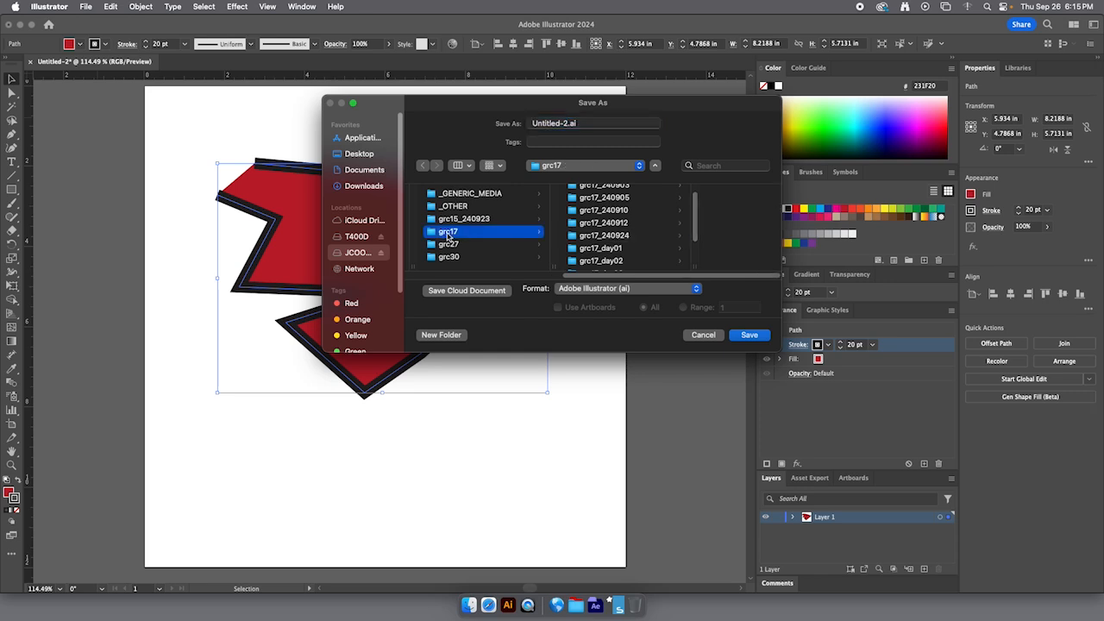
Step: Create a new folder named grc17_240926 inside the grc17 folder
left_click(441, 334)
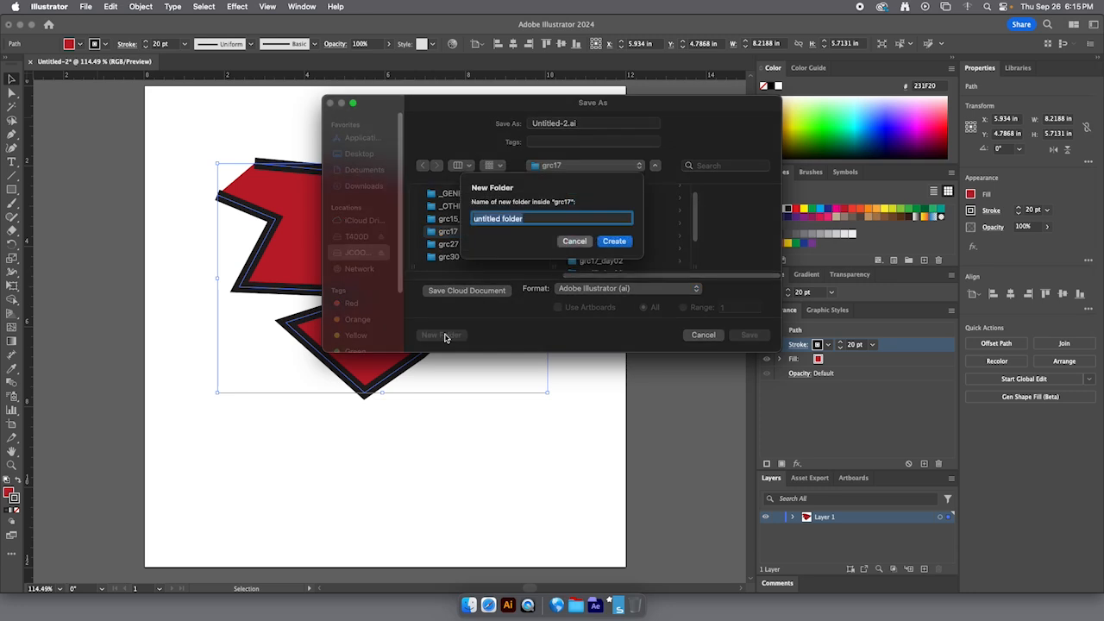
type("grc")
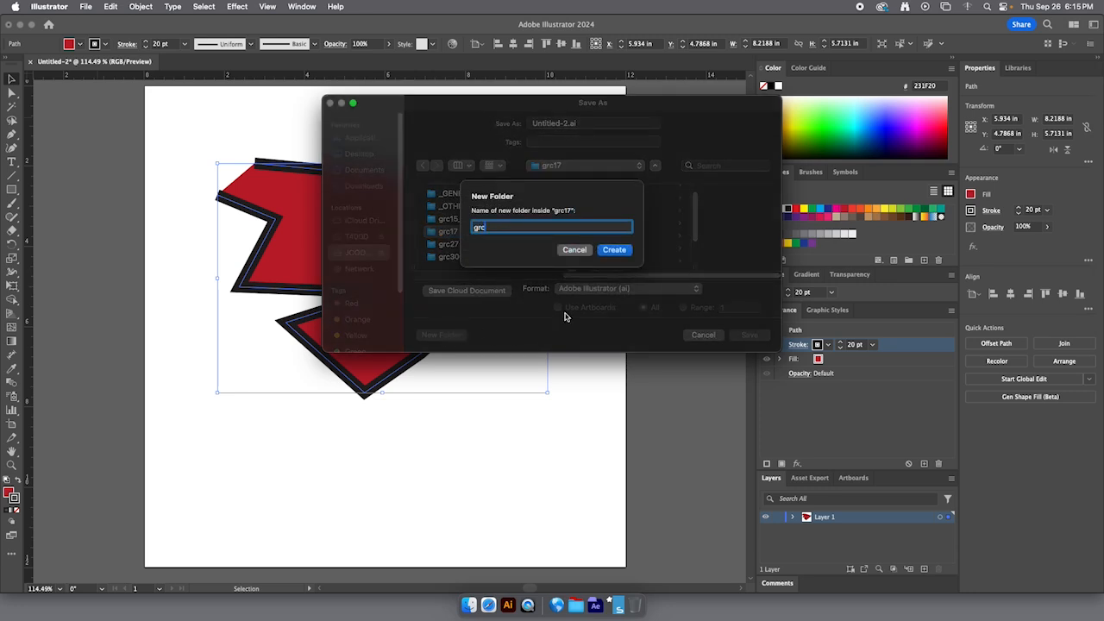
type("17_240926")
left_click(613, 250)
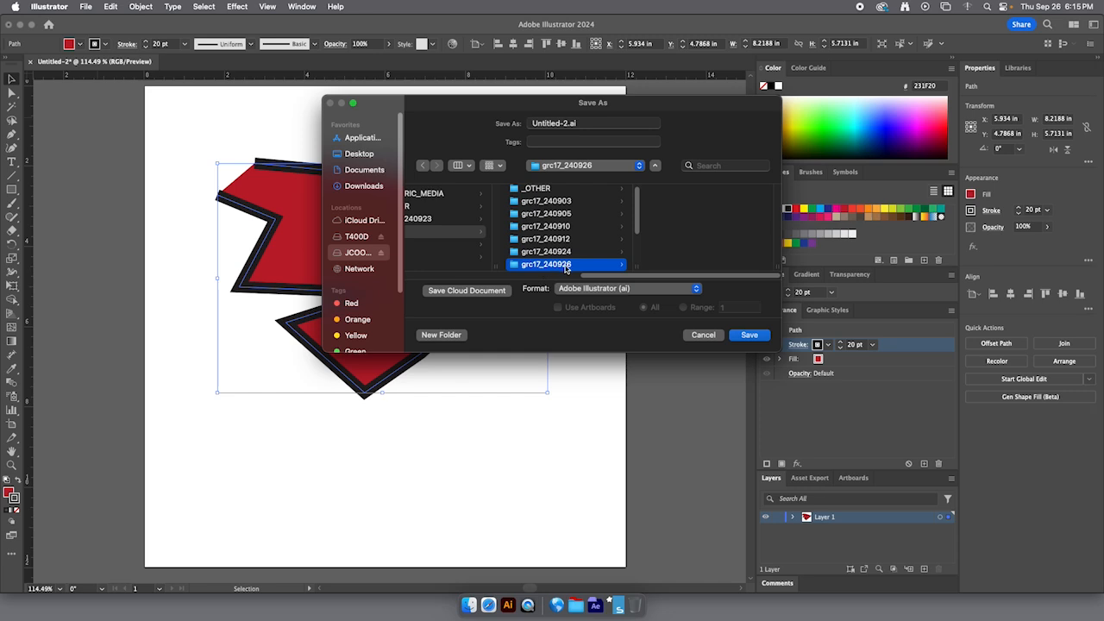
Step: Name the file grc17_240926_lect_lastname_f.ai and save it in the grc17_240926 folder, accepting the offered Illustrator options
left_click(565, 125)
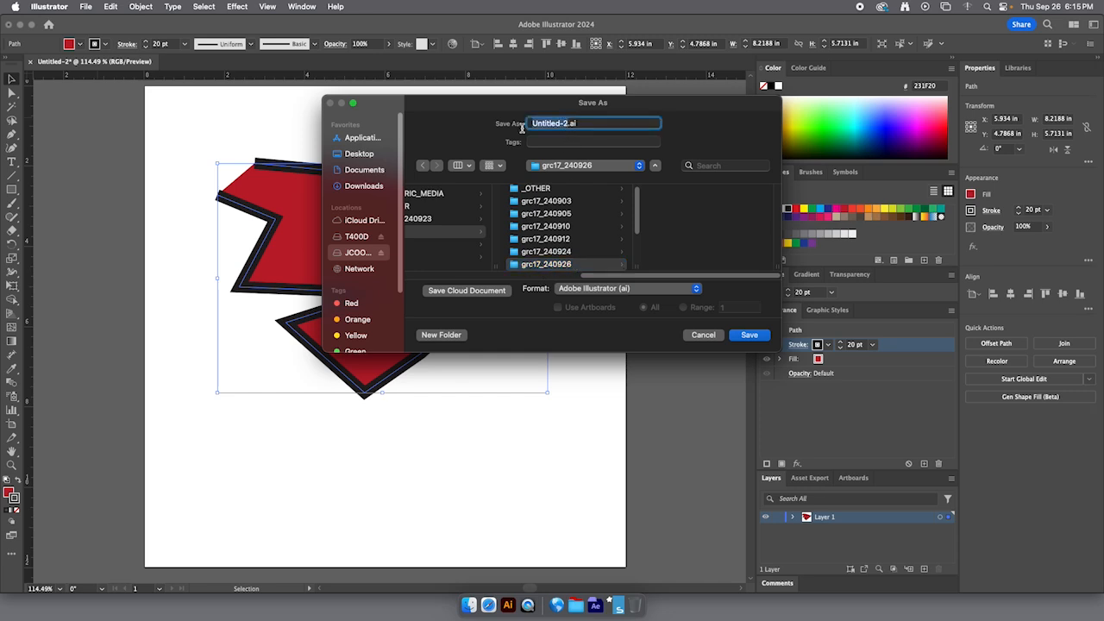
type("grc17")
type("_240")
type("926_")
type("lect")
type("_lastname_")
type("1")
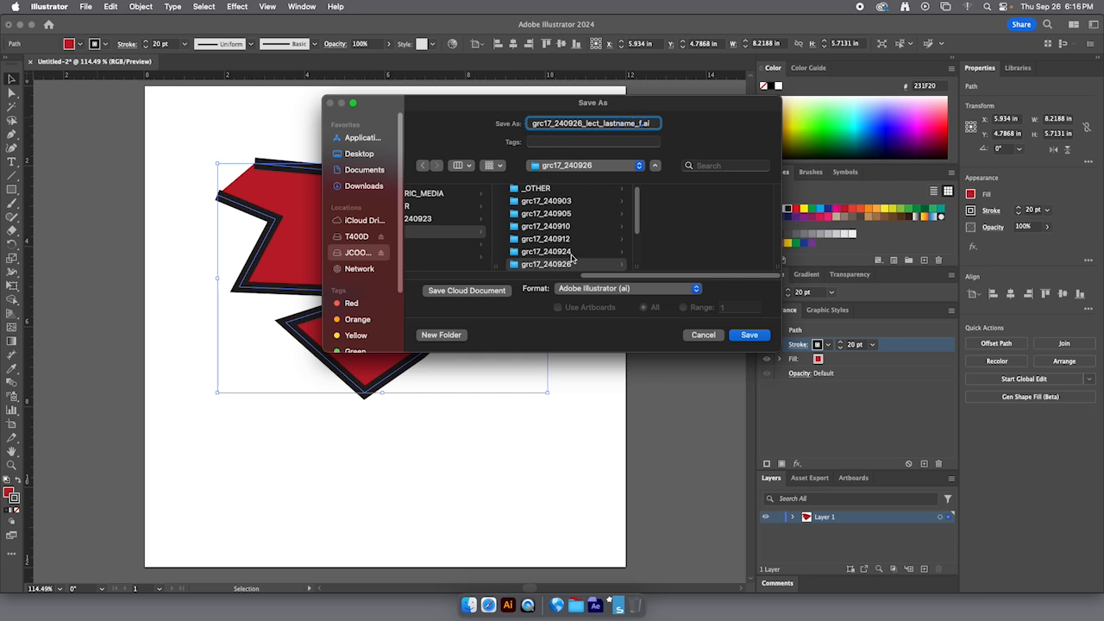
scroll(572, 256, "down", 1)
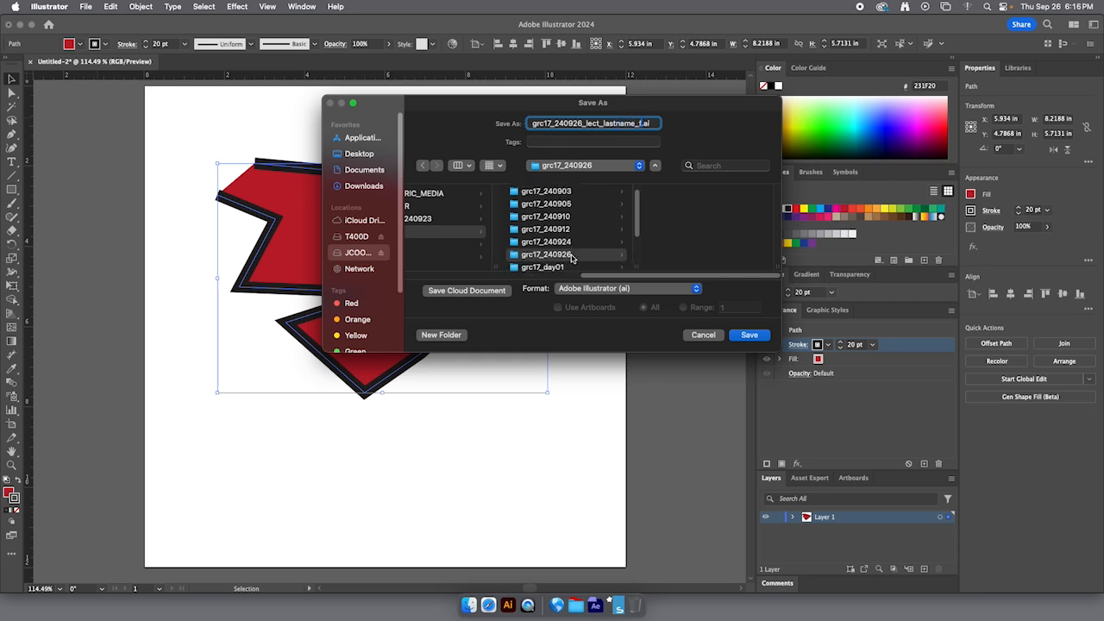
left_click(749, 335)
left_click(683, 470)
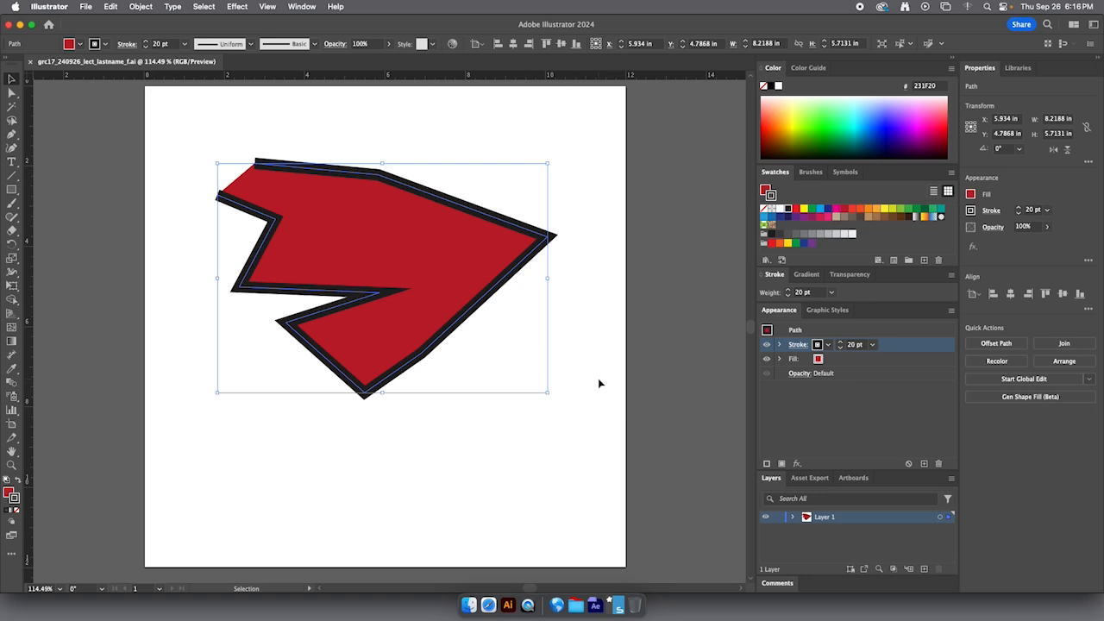
Step: Move the red path to the artboard's upper-left area, scale it down toward that corner, and deselect it
key("a")
key("v")
left_click_drag(352, 229, 317, 183)
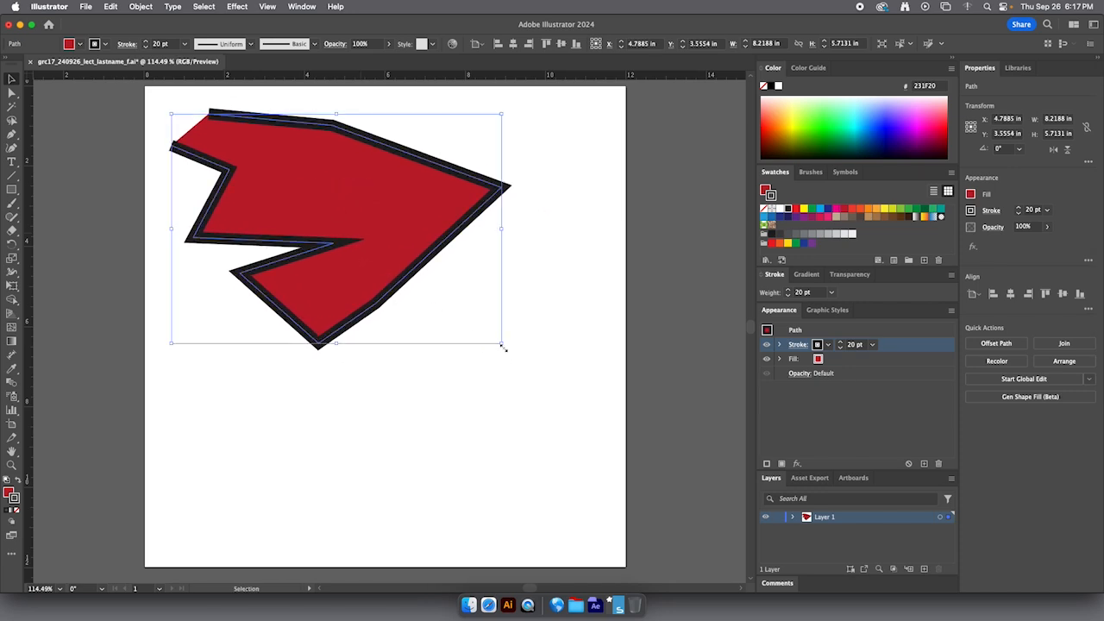
left_click_drag(503, 345, 374, 266)
left_click(439, 296)
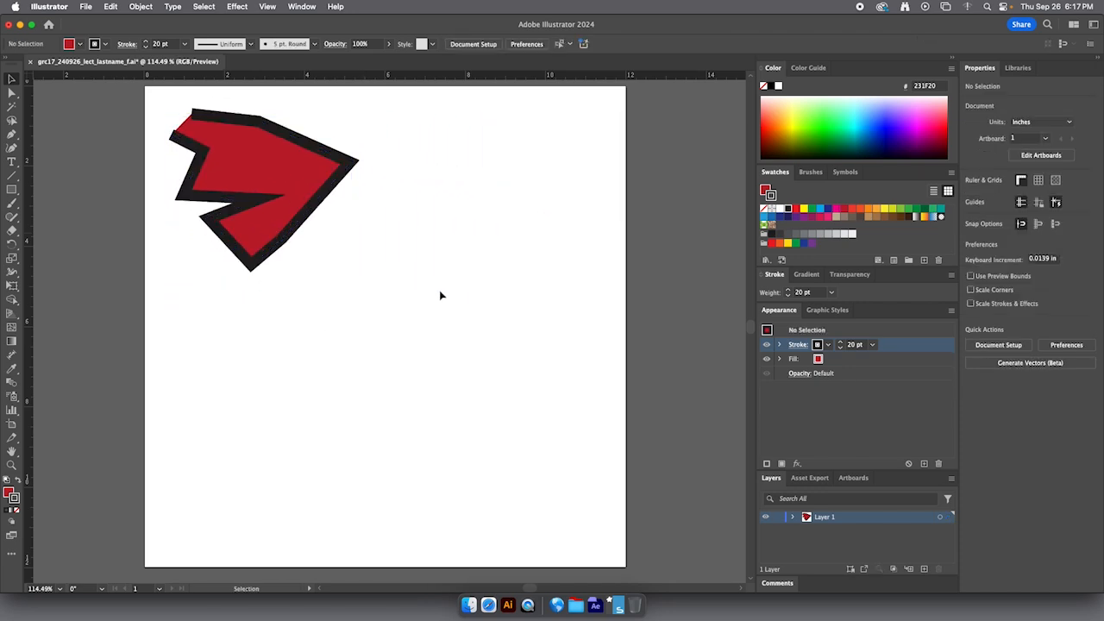
left_click(11, 148)
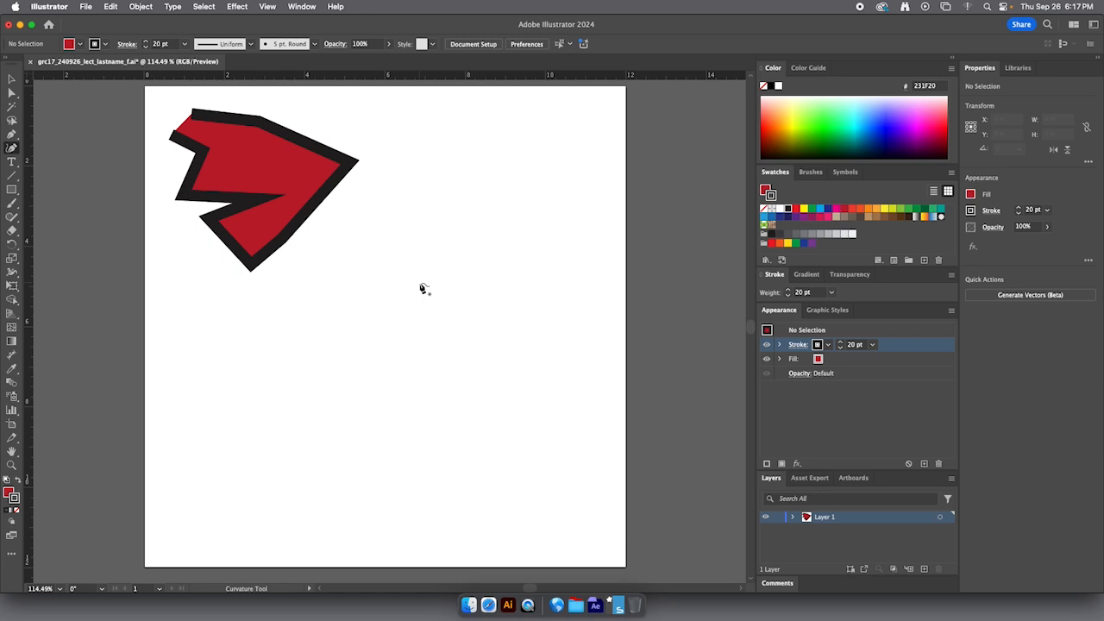
left_click(457, 263)
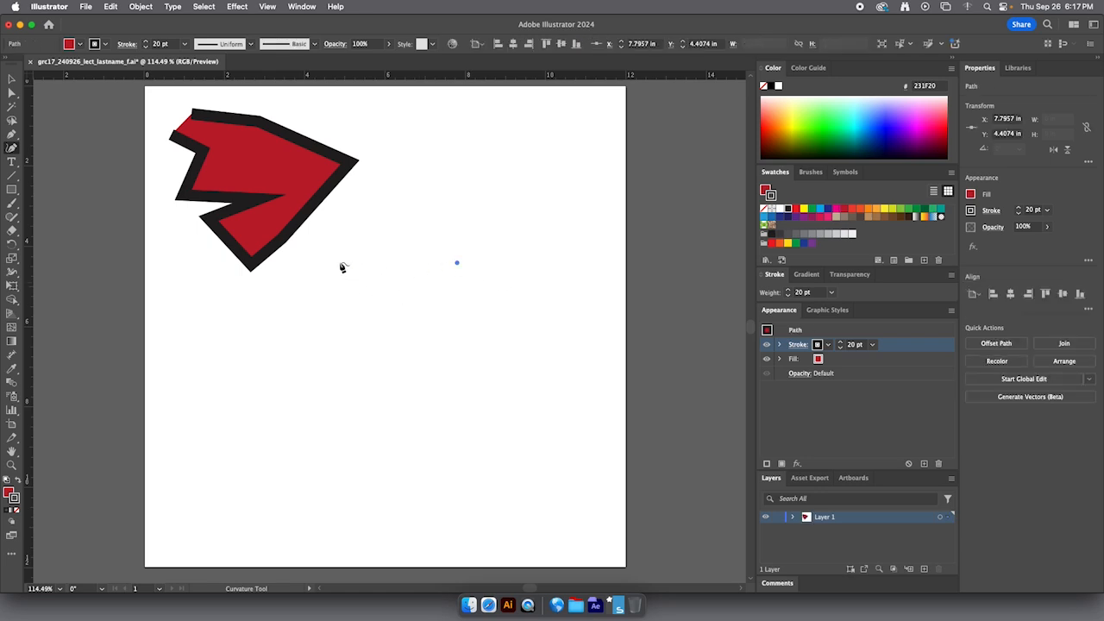
left_click(339, 262)
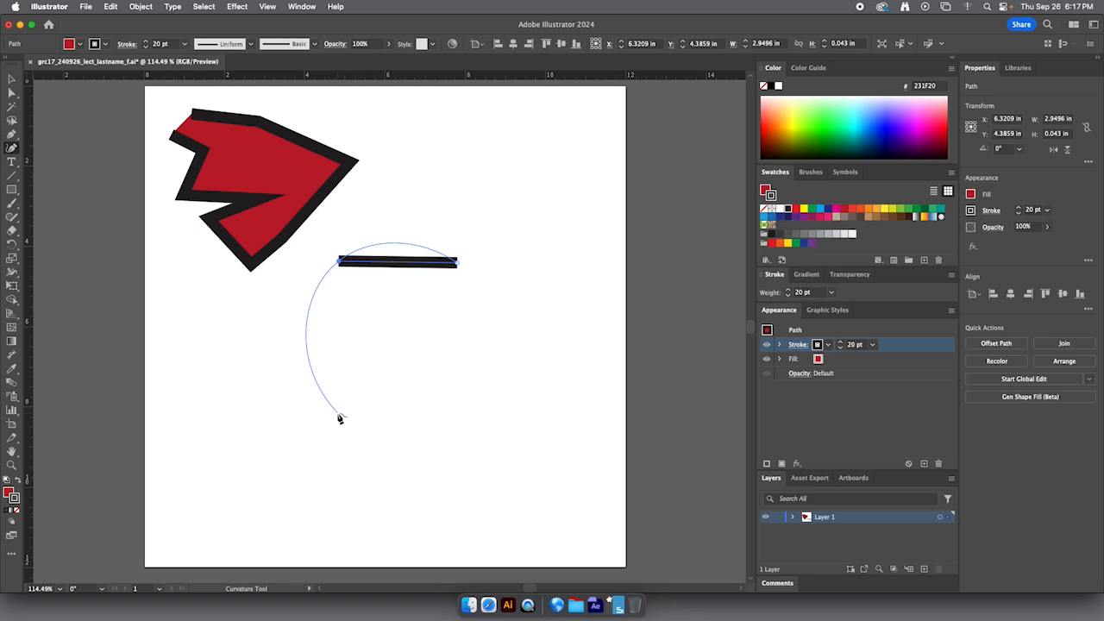
key("Escape")
key("super+z")
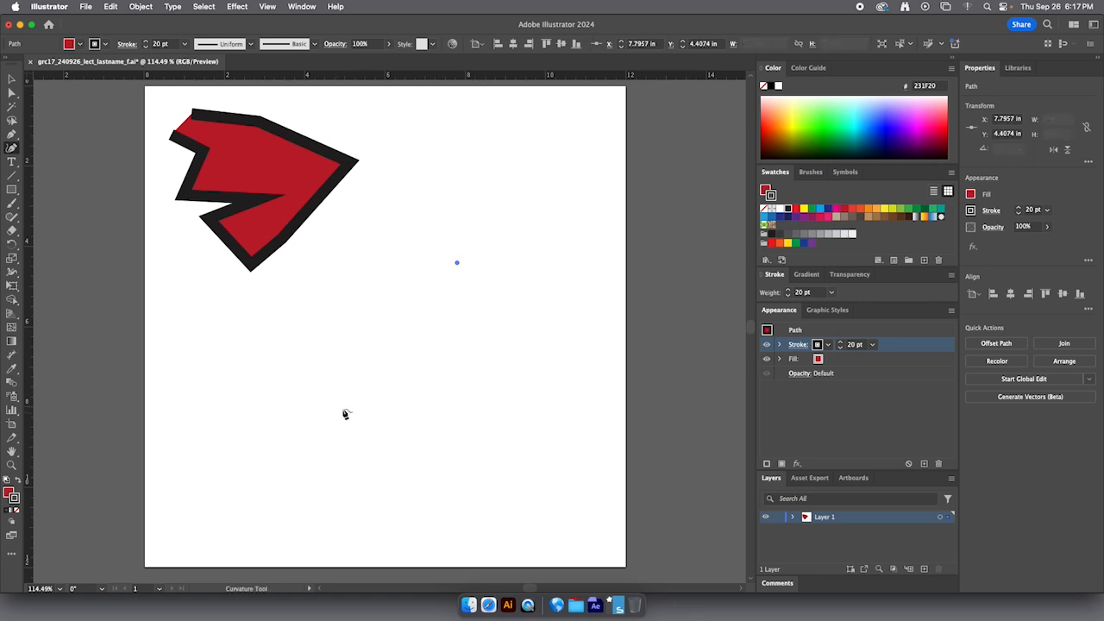
key("super+z")
Step: Draw the outer top, left and bottom edges of a block letter E with the Pen tool, about 3 in wide and 4.5 in tall
left_click(11, 134)
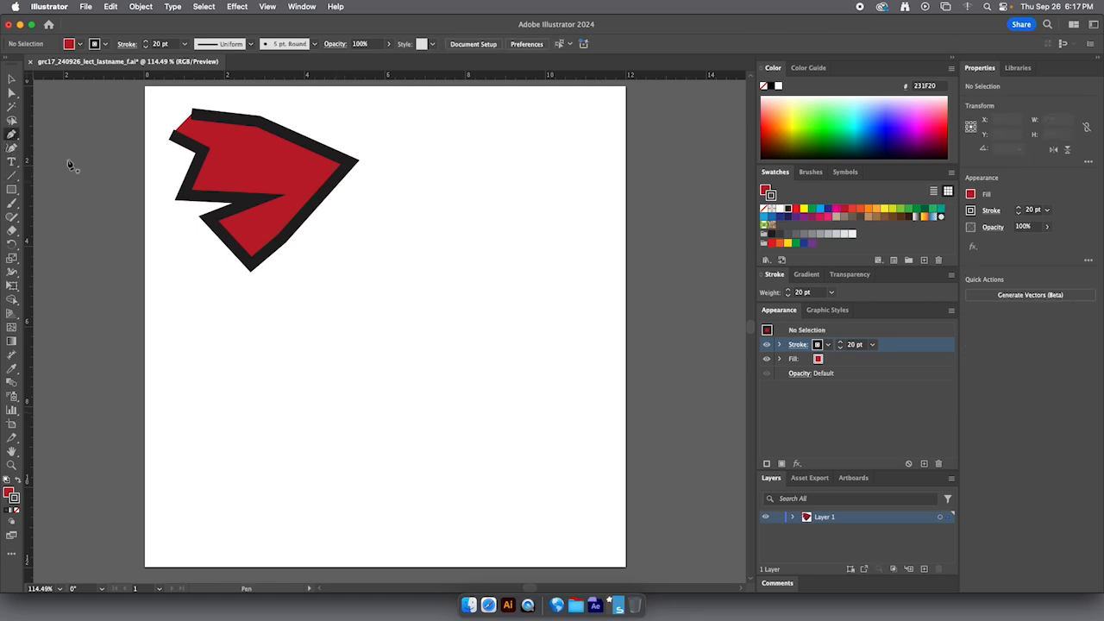
left_click(497, 242)
left_click(377, 242)
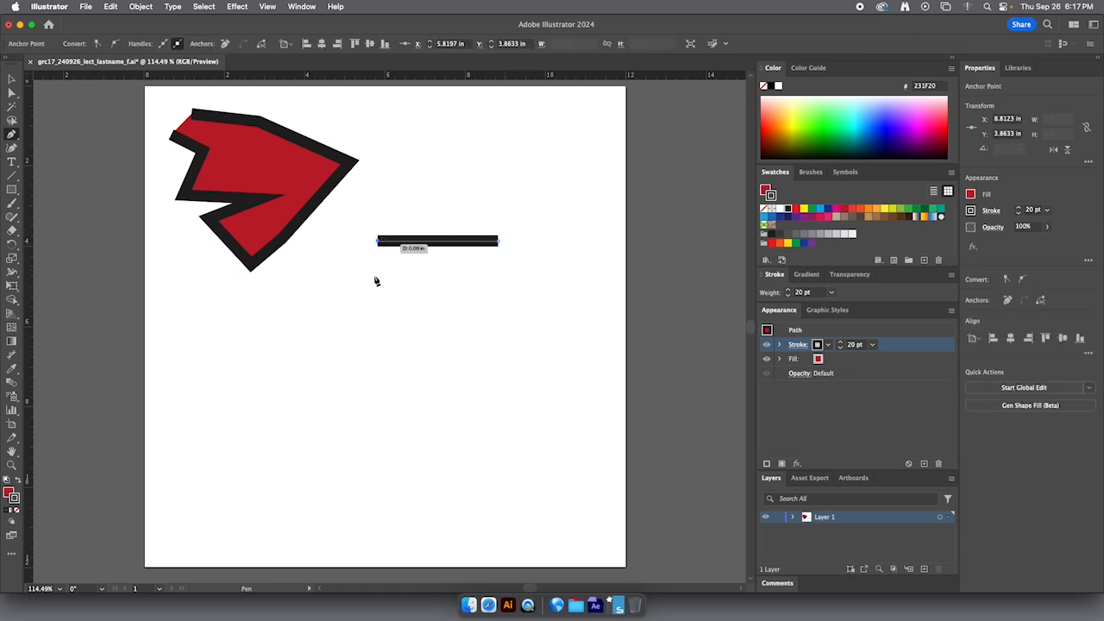
left_click(377, 423)
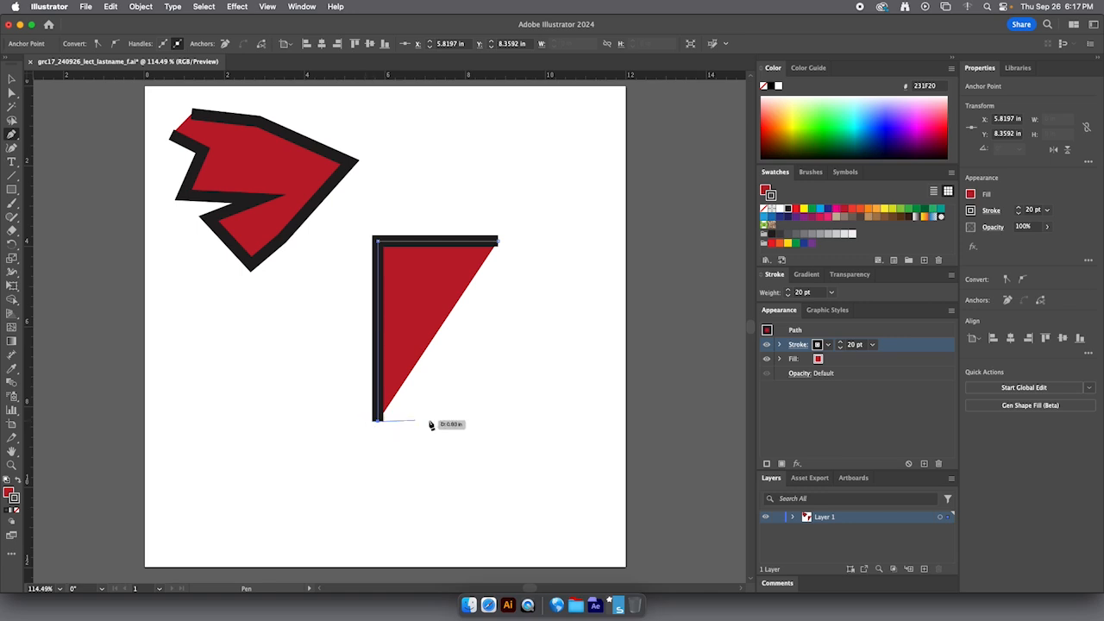
left_click(497, 422)
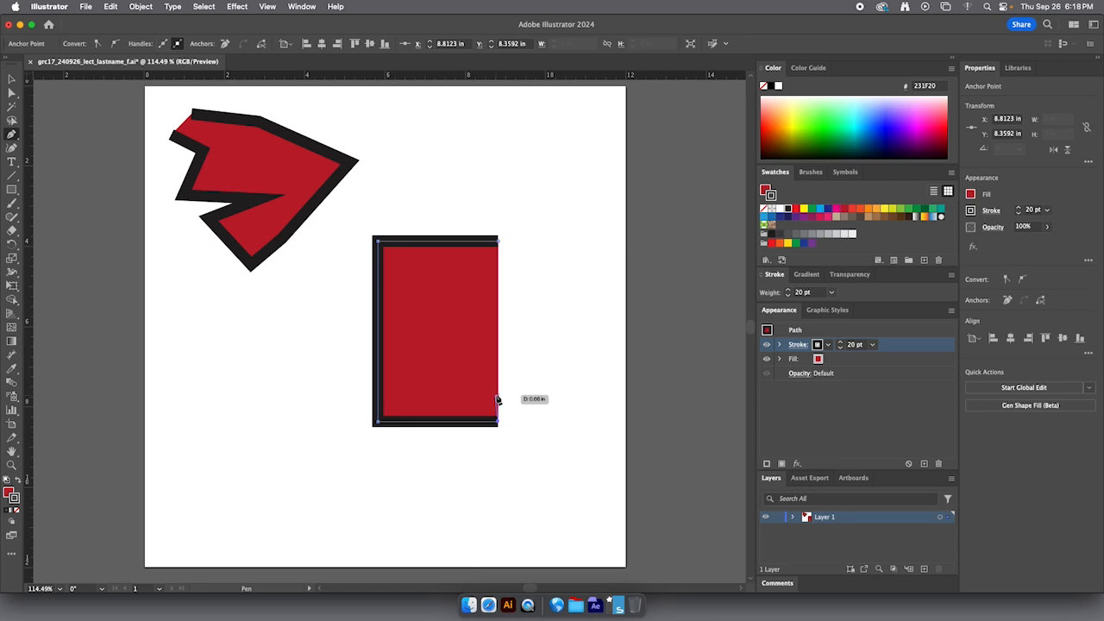
Step: Continue the E's path around its lower, middle and upper arms with straight segments and close it at the starting anchor
left_click(498, 397)
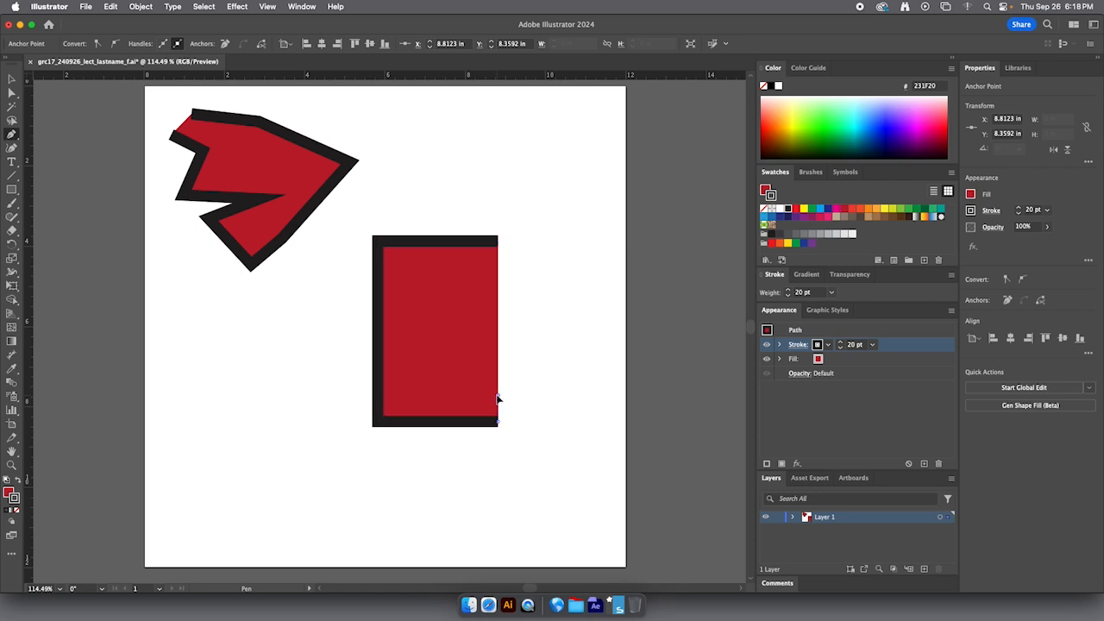
left_click(400, 398)
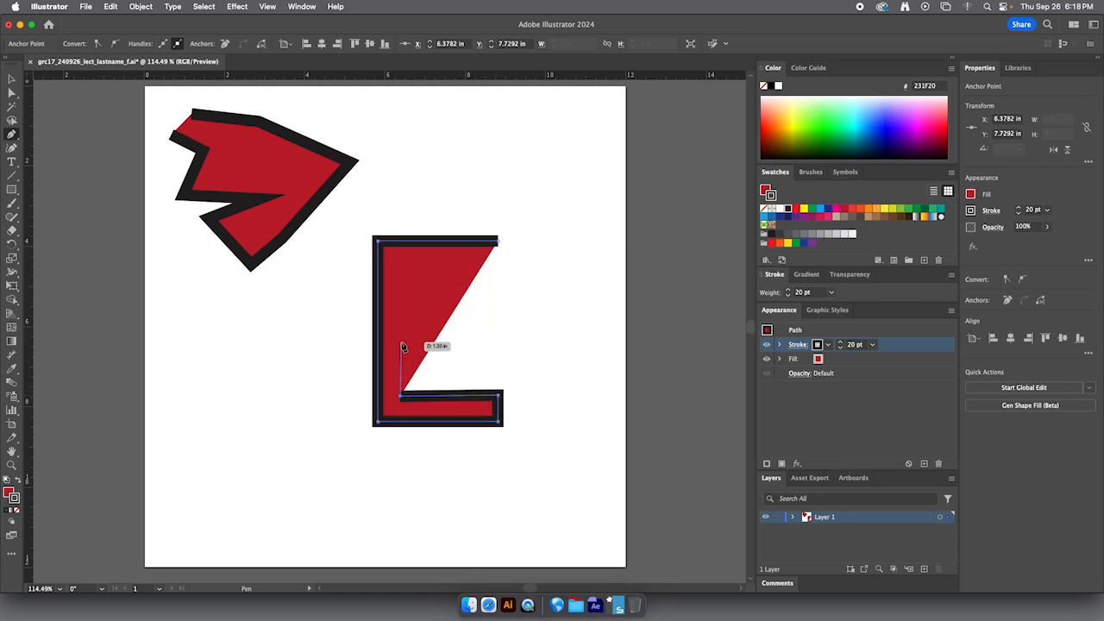
left_click(401, 343)
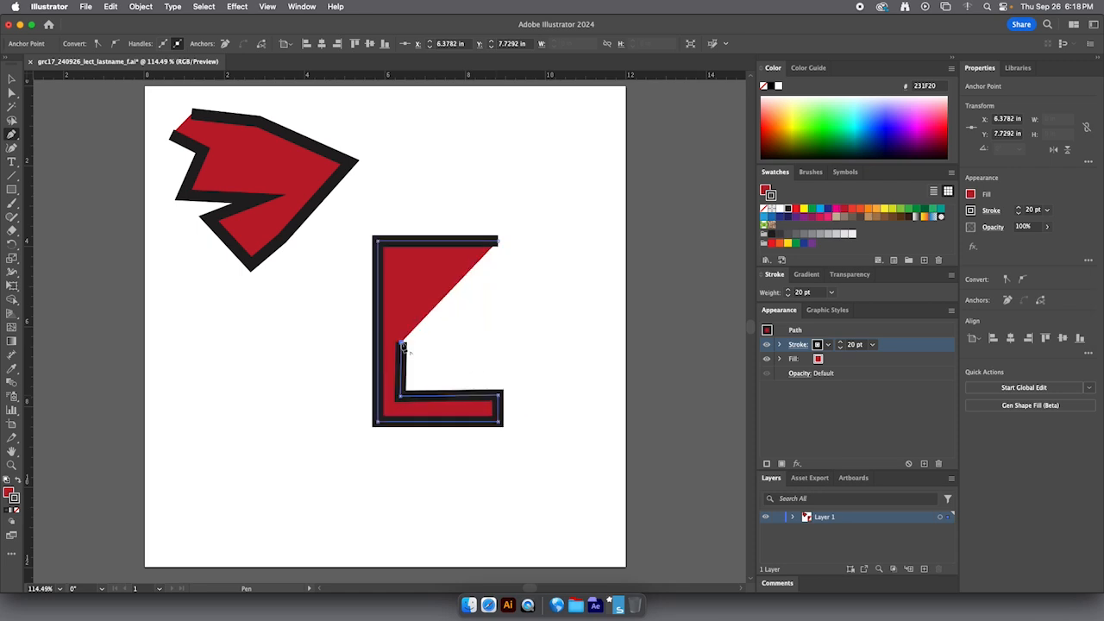
left_click(479, 343)
left_click(479, 319)
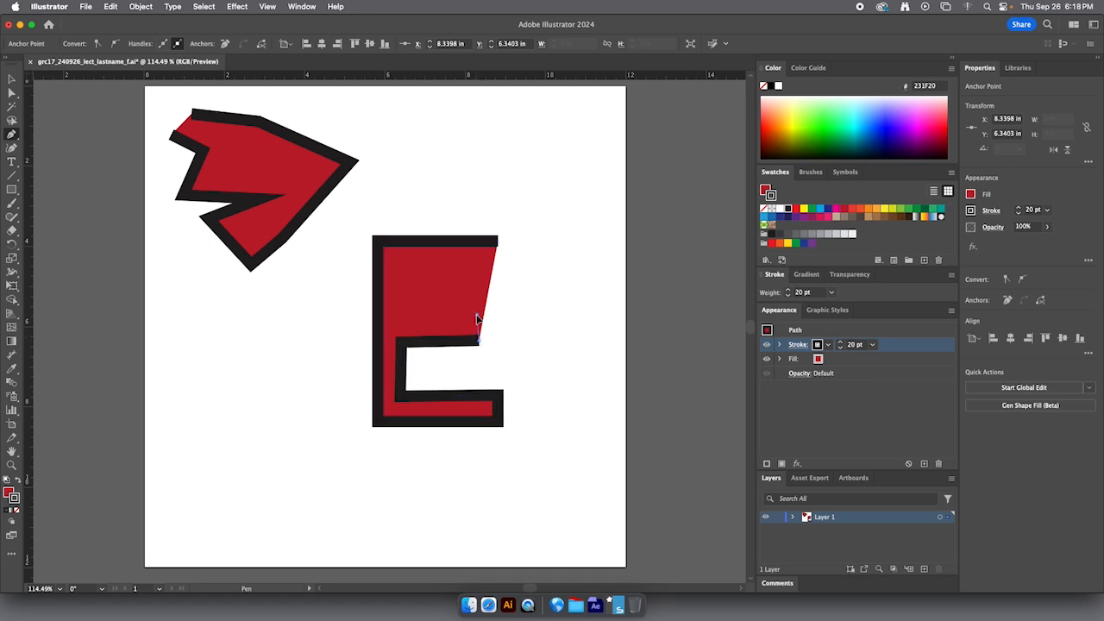
left_click(401, 318)
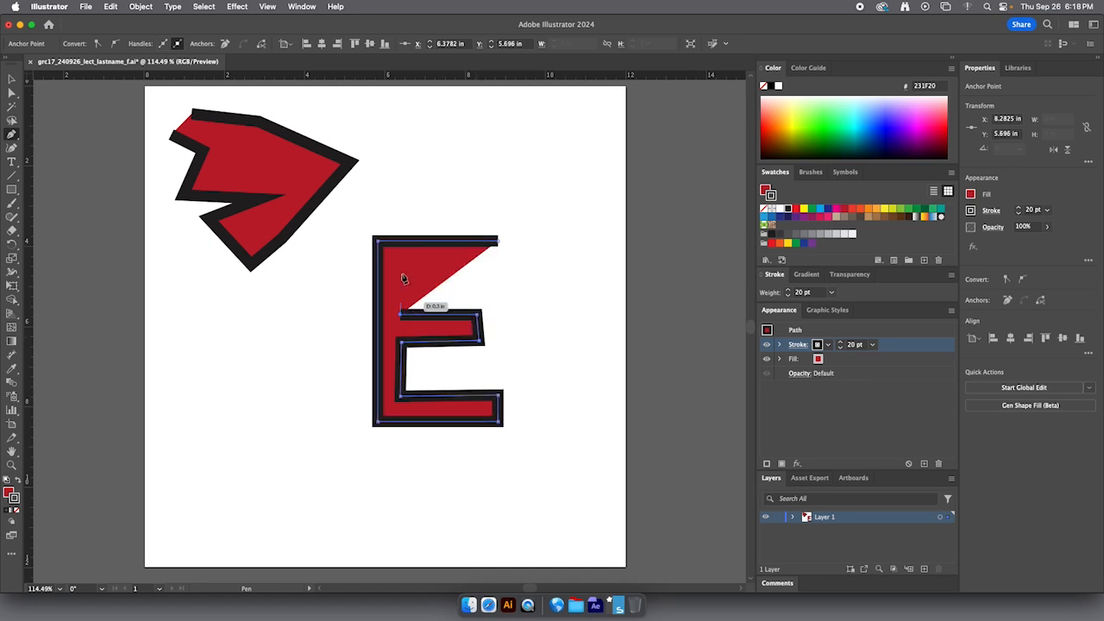
left_click(401, 260)
left_click(498, 260)
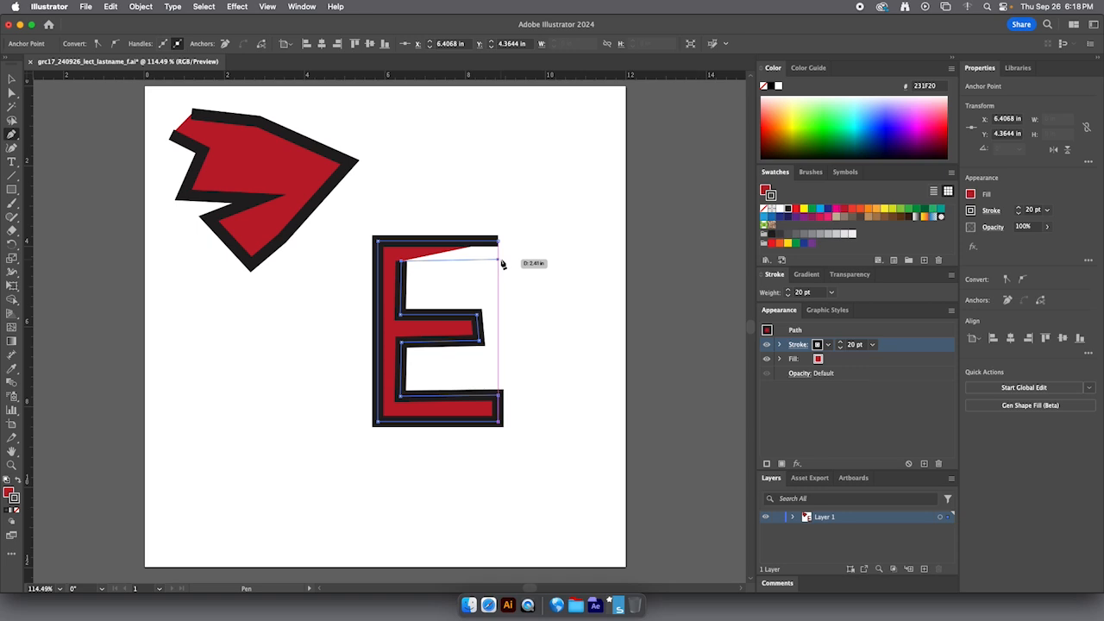
left_click(499, 242)
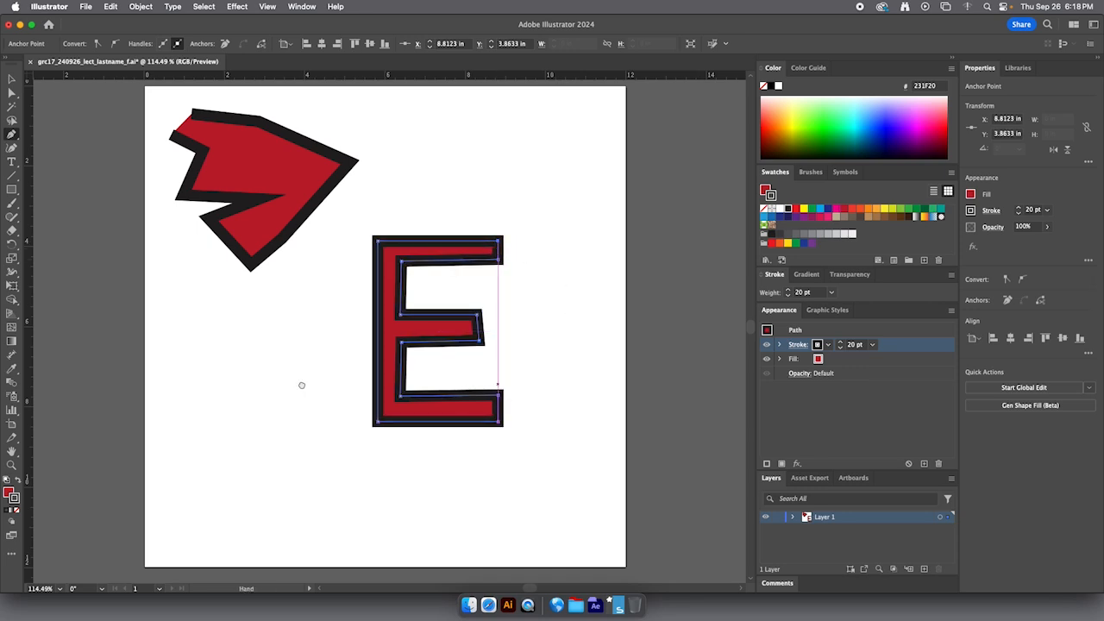
Step: Draw a closed block letter T with the Pen tool beside the E, about 3.8 in wide and 4.3 in tall
key("space")
left_click_drag(302, 386, 467, 302)
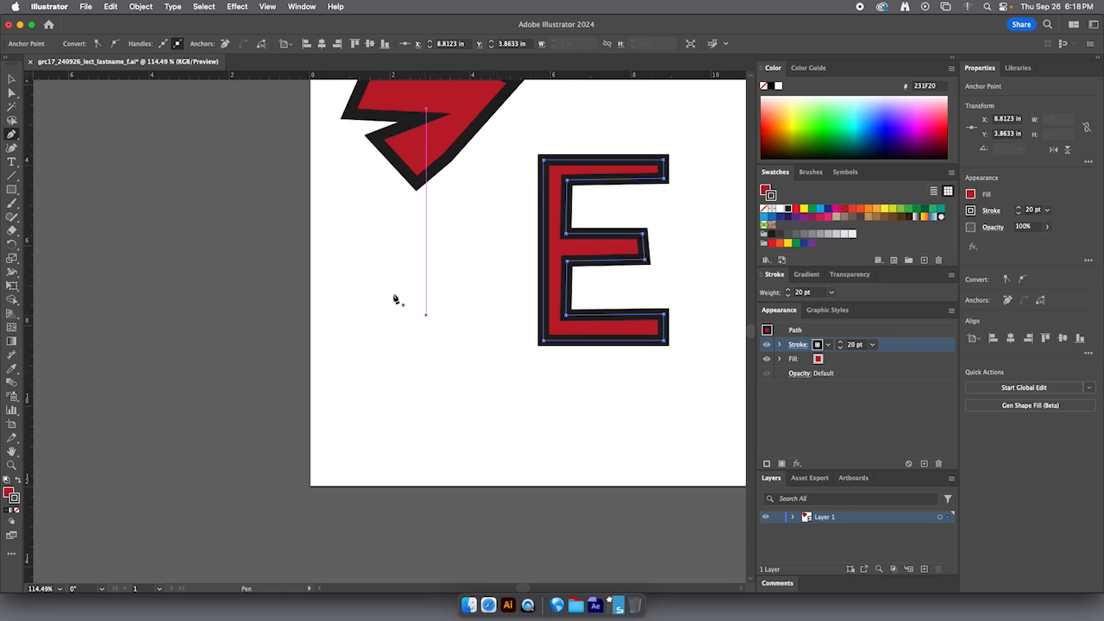
left_click(345, 231)
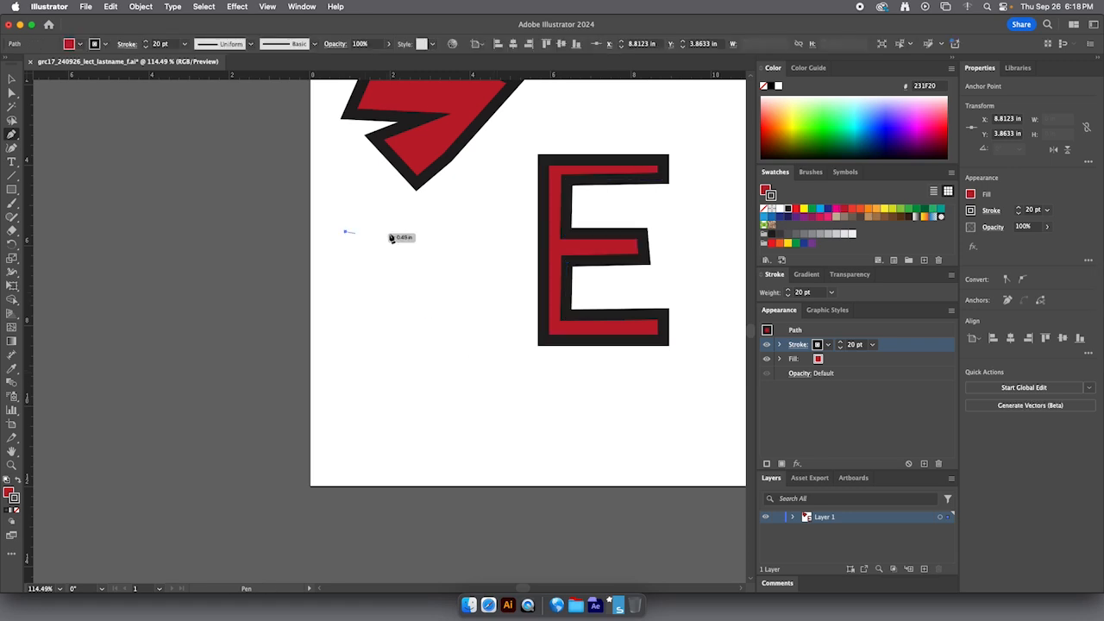
left_click(498, 231)
left_click(500, 260)
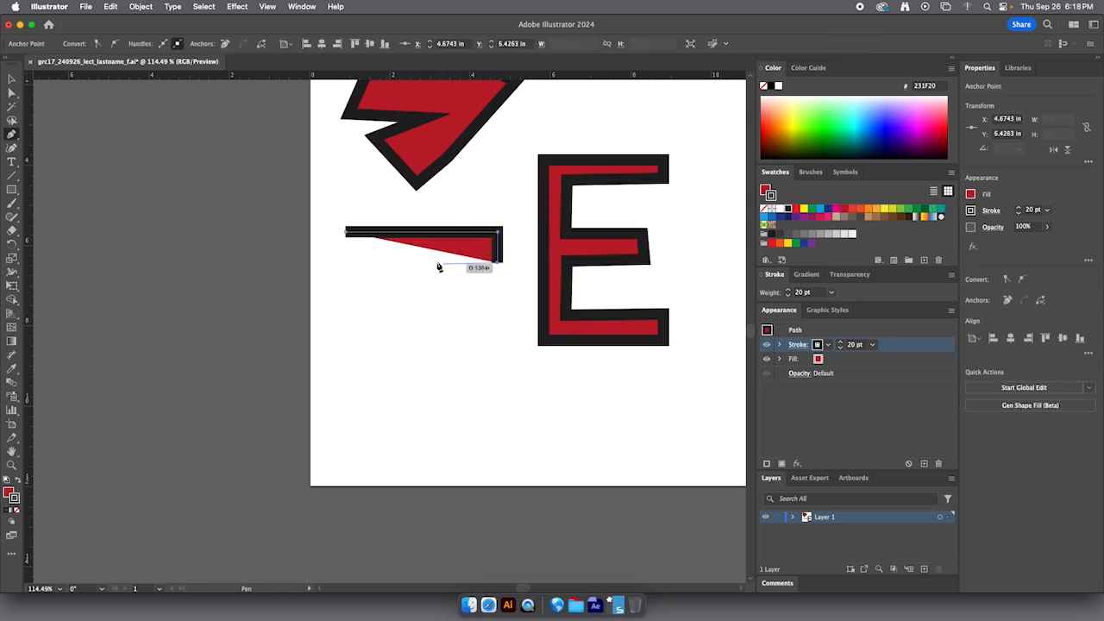
left_click(442, 260)
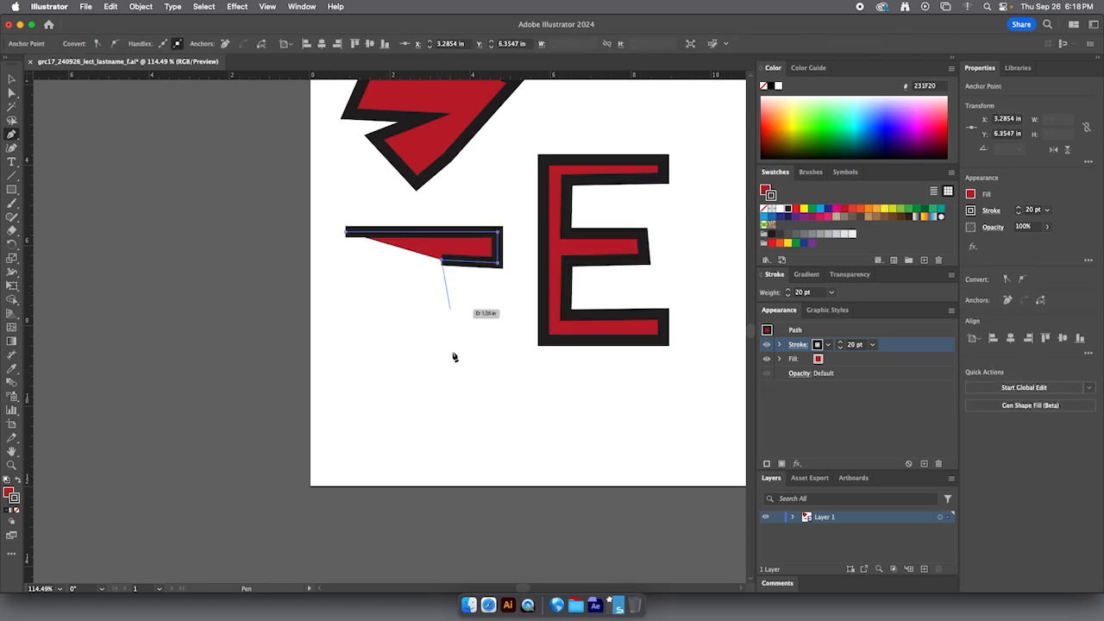
left_click(445, 401)
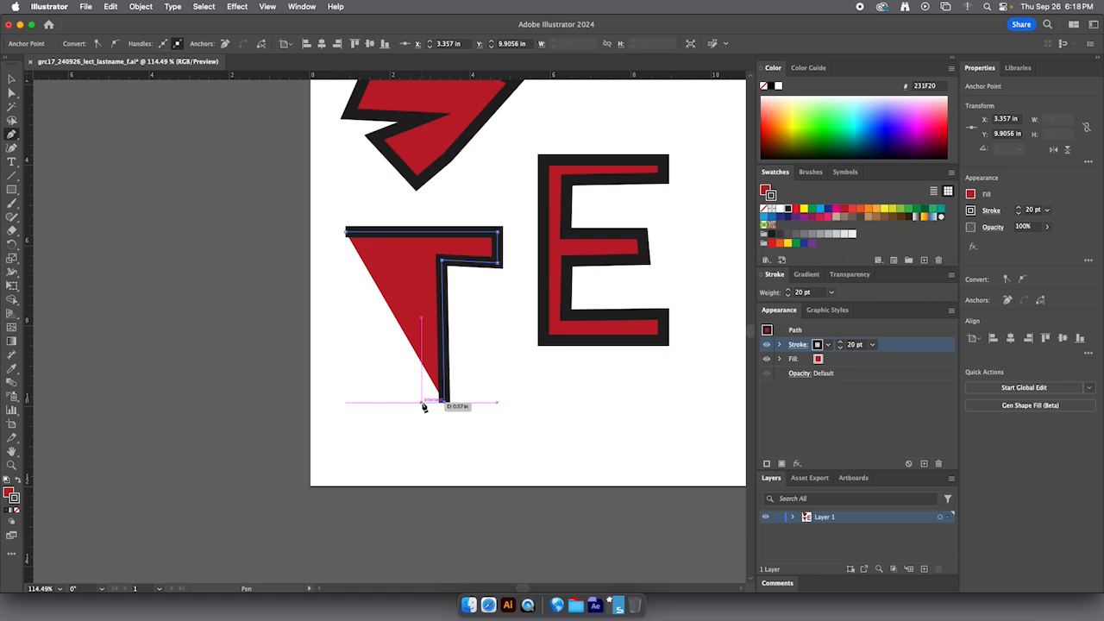
left_click(423, 402)
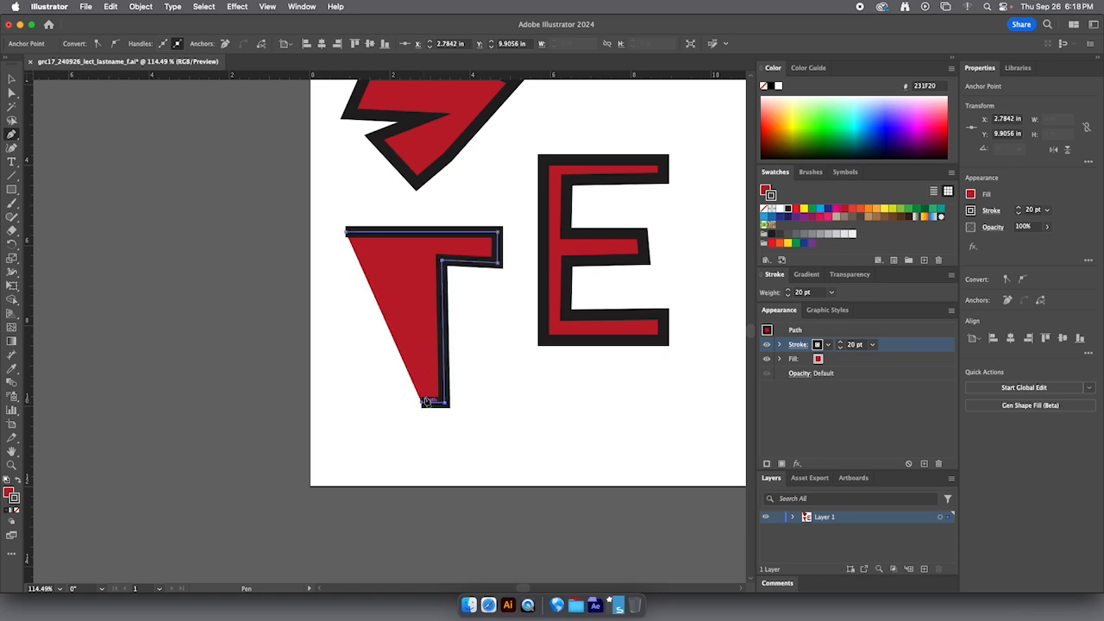
left_click(418, 259)
left_click(348, 258)
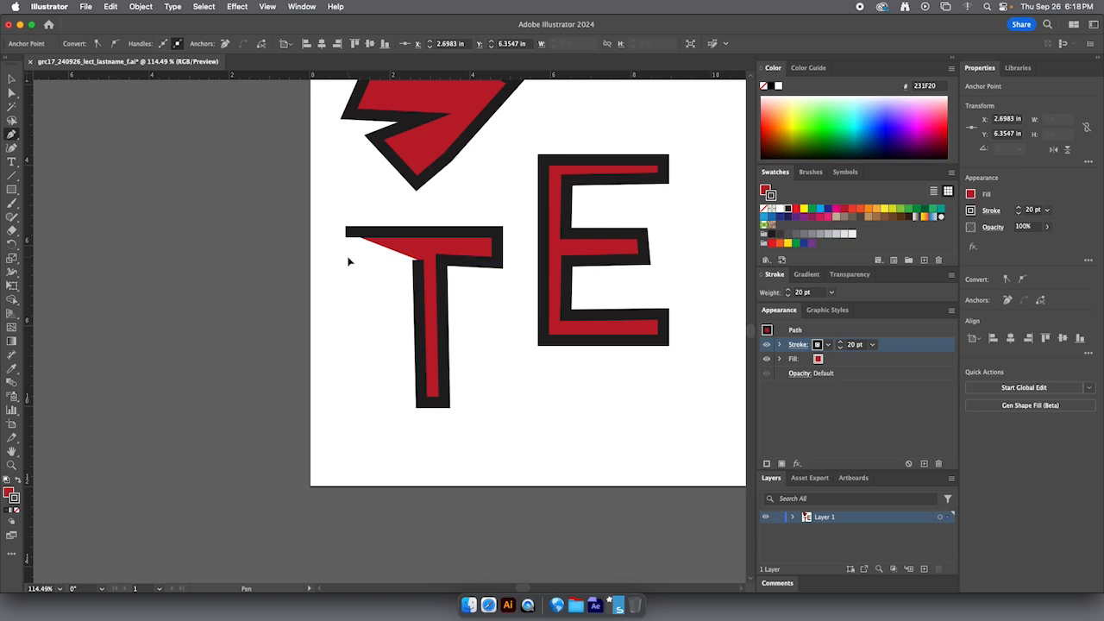
left_click(346, 231)
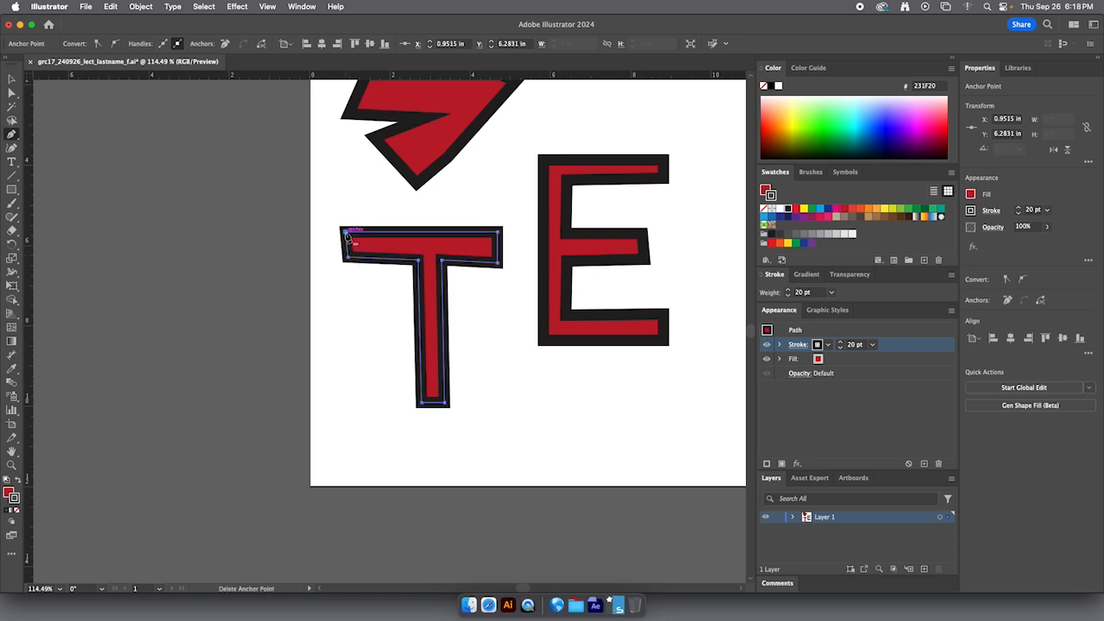
Step: Move the T slightly up and toward the artboard's left edge, and deselect it
left_click(12, 80)
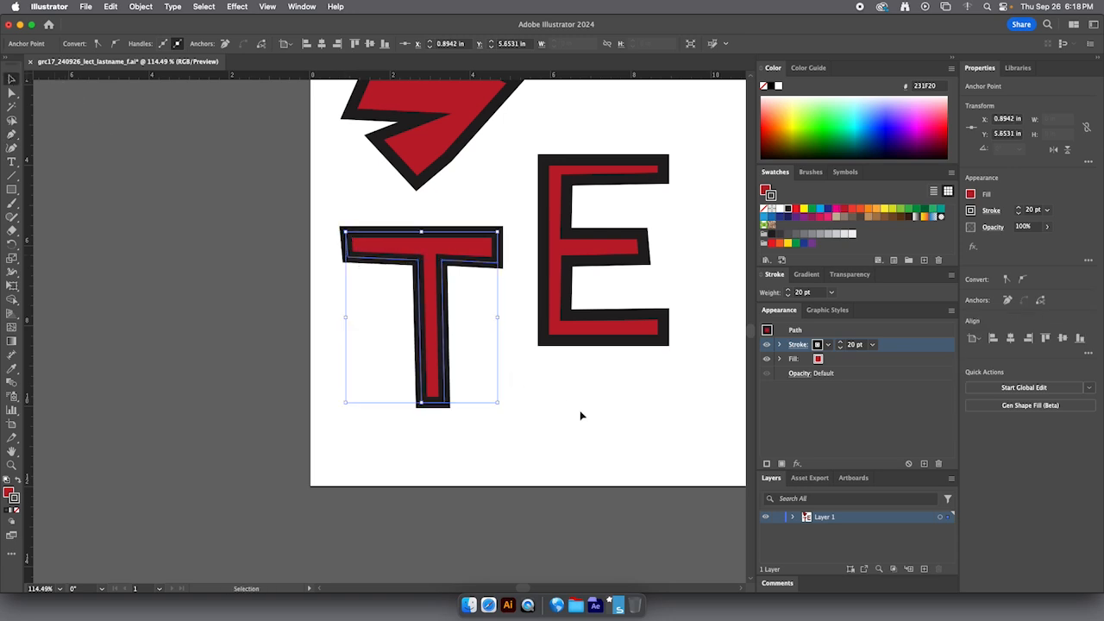
left_click_drag(429, 360, 421, 354)
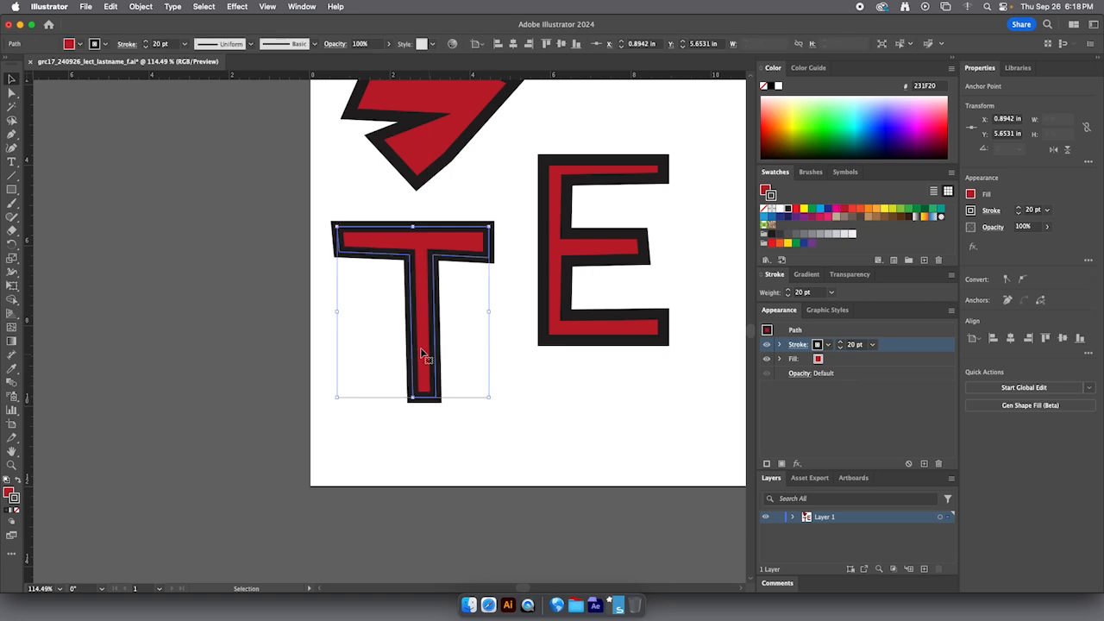
left_click(598, 406)
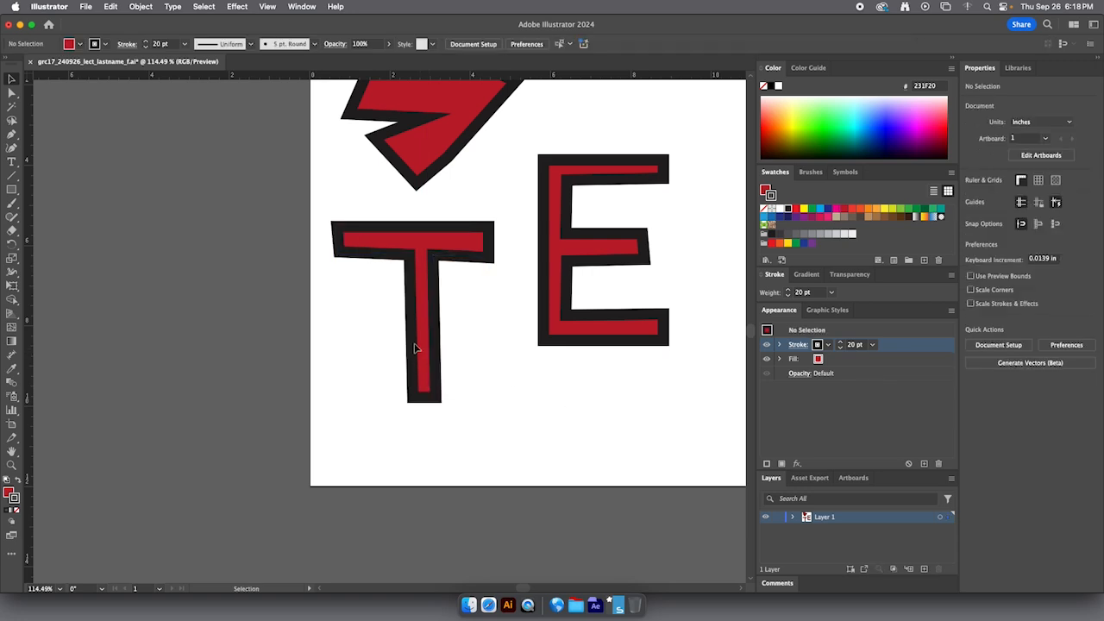
Step: Draw a closed block letter H with the Pen tool below the E, about 2.2 in wide and 3.1 in tall
left_click(12, 134)
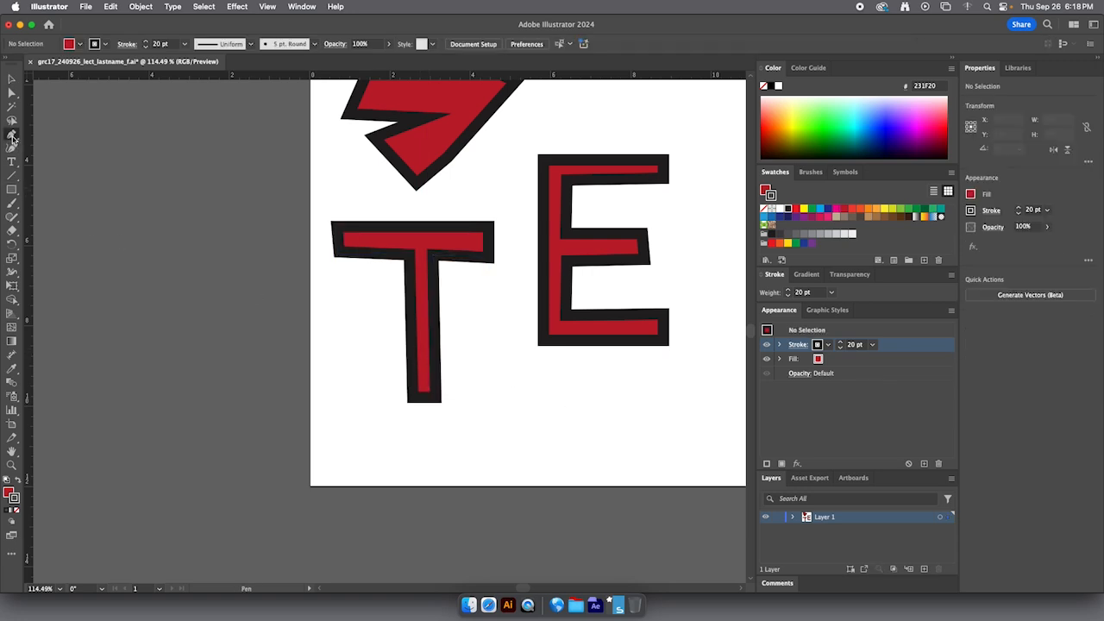
left_click(508, 364)
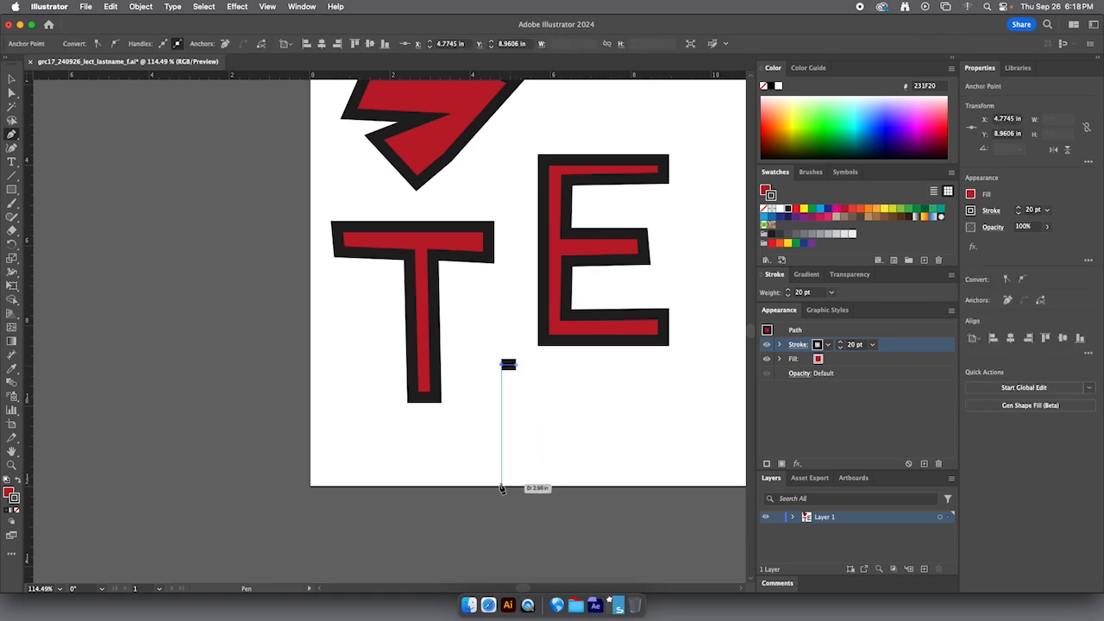
left_click(507, 485)
left_click(522, 485)
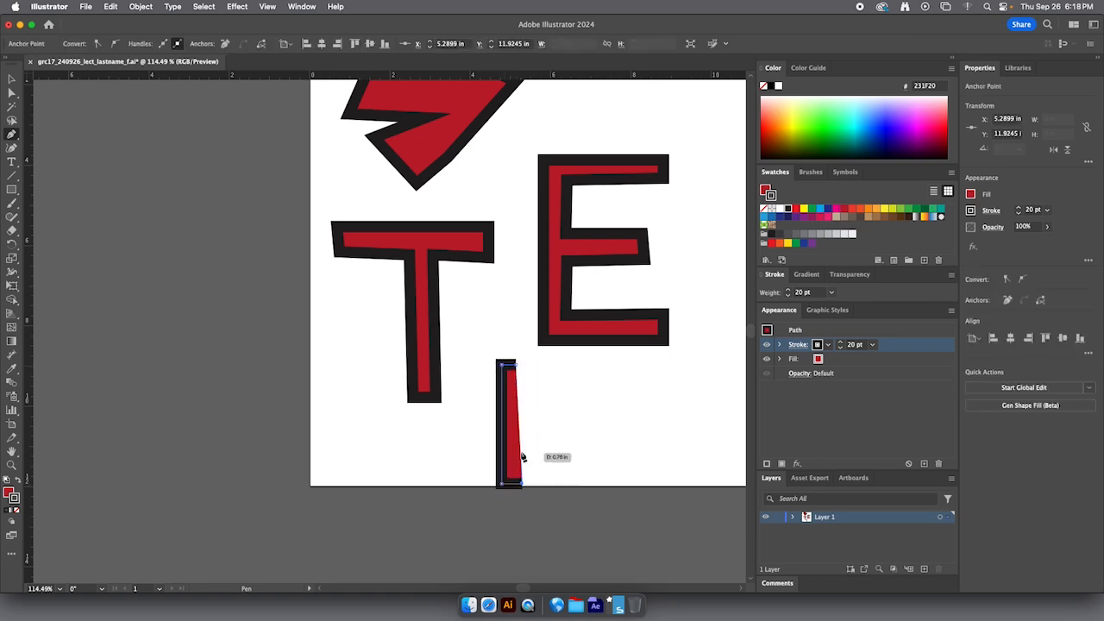
left_click(570, 433)
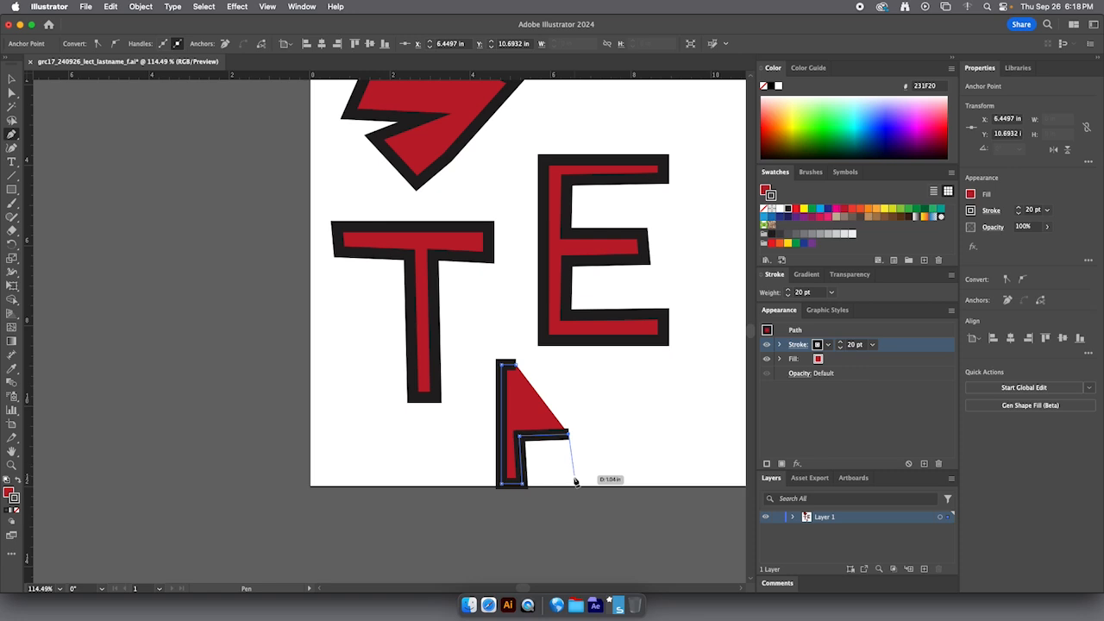
left_click(574, 478)
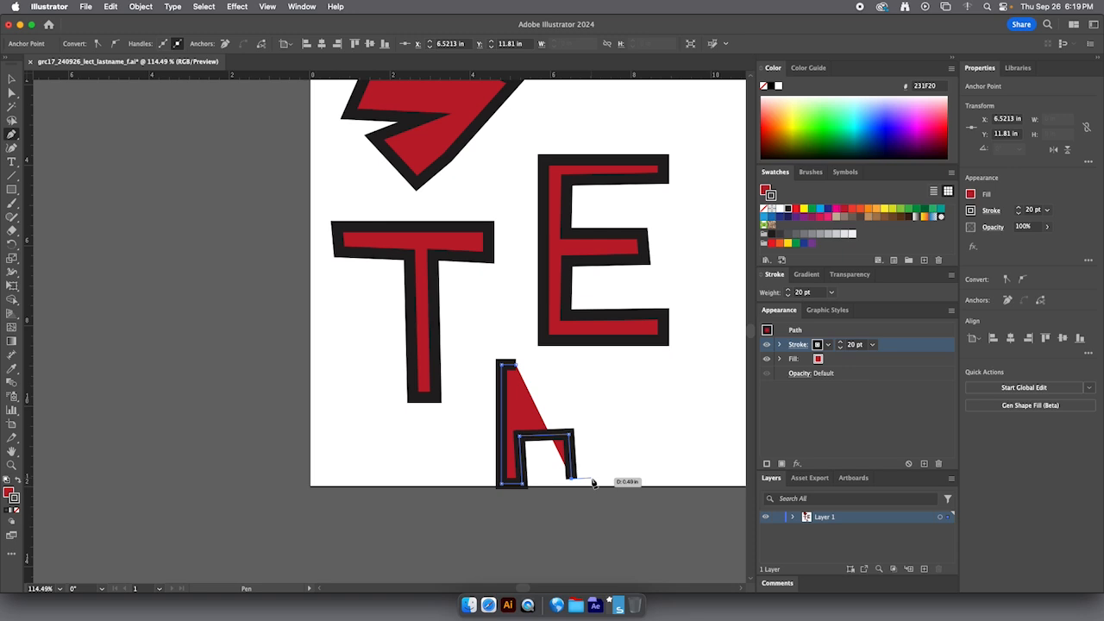
left_click(589, 479)
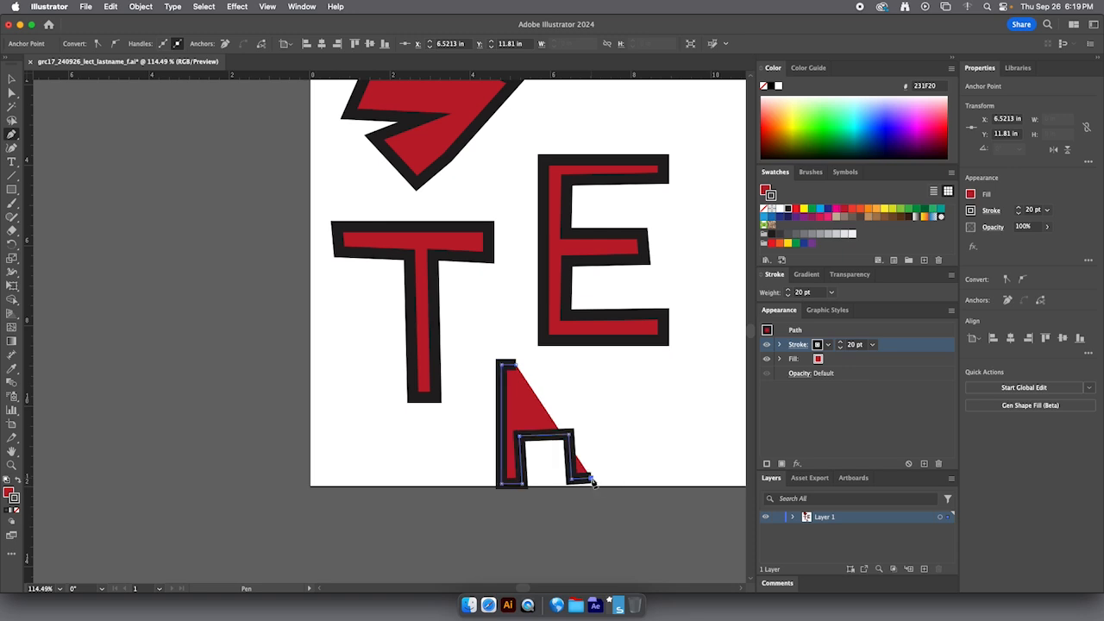
left_click(590, 360)
left_click(567, 361)
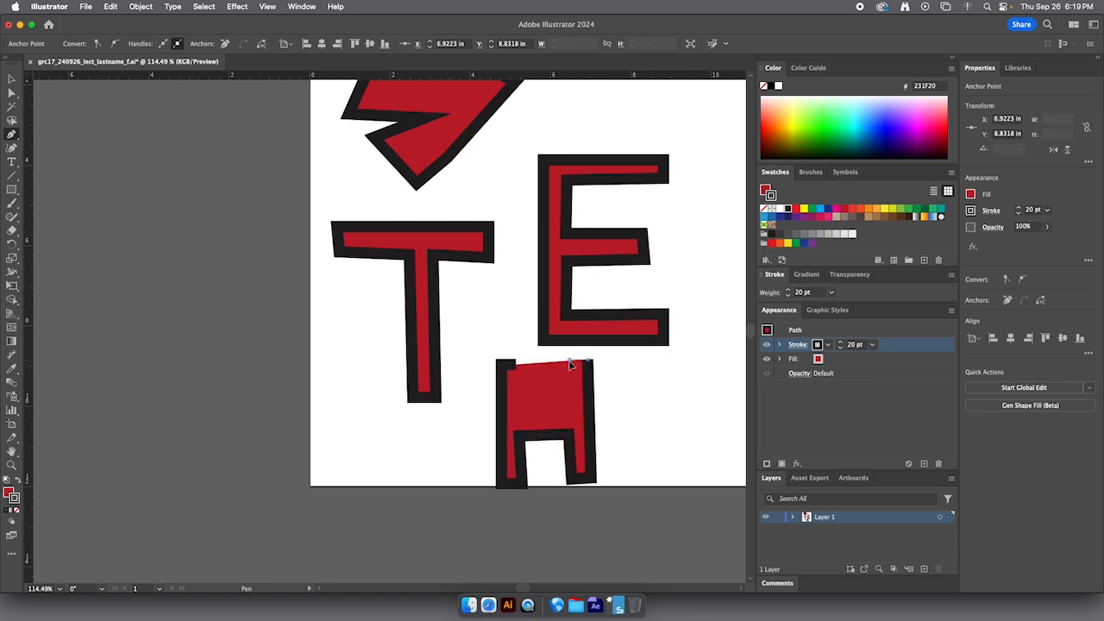
left_click(568, 422)
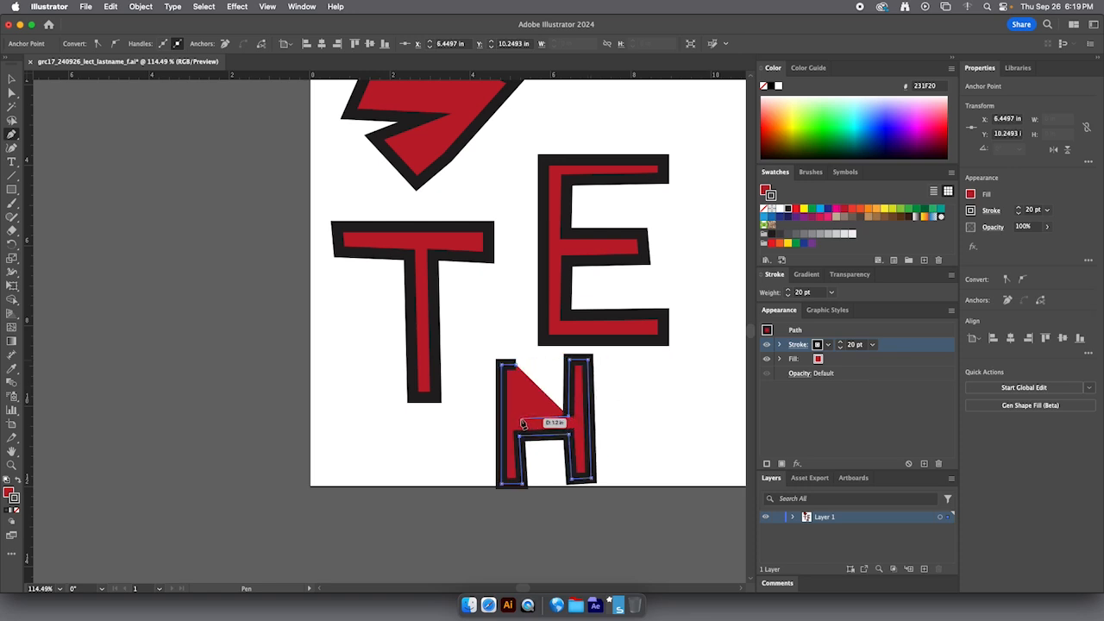
left_click(523, 423)
left_click(518, 368)
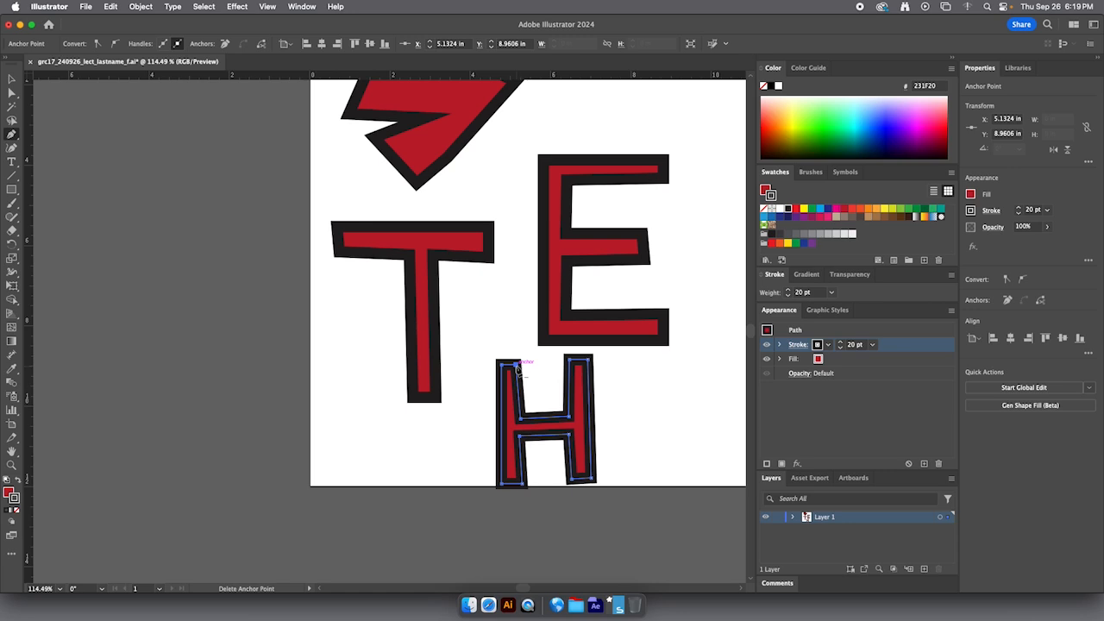
Step: Move the T, H and E together to spell THE, tucking the H beside the T's stem and aligning their bases
left_click(12, 79)
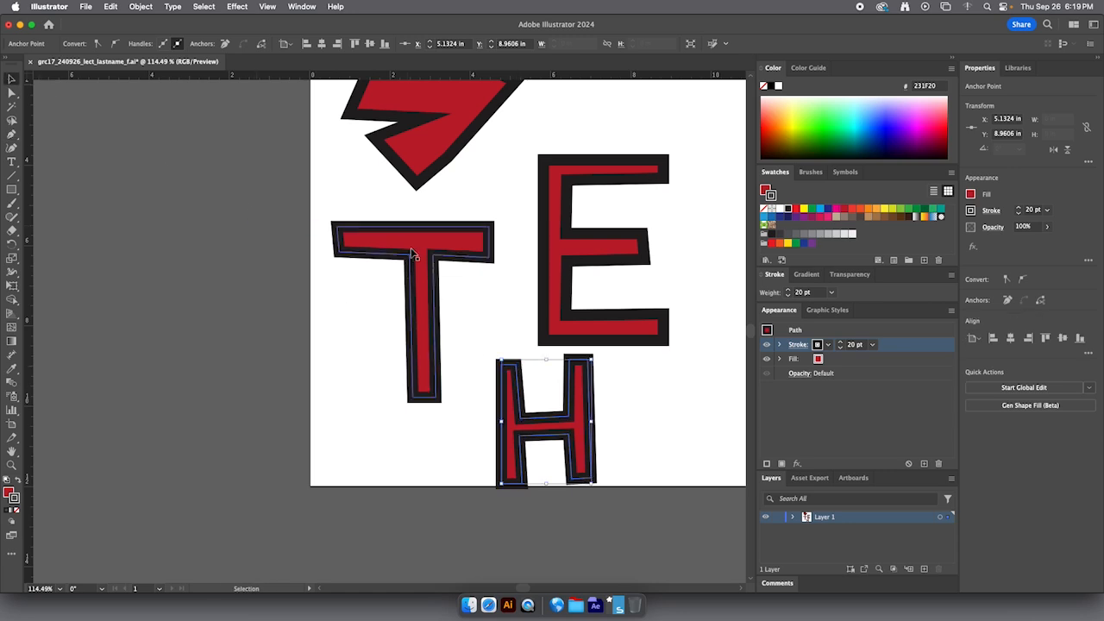
left_click_drag(412, 253, 402, 238)
left_click_drag(504, 413, 450, 310)
left_click_drag(568, 258, 591, 291)
Step: Stretch the right end of the T's crossbar over the H with Direct Selection, making the T about 5.1 in wide, and deselect it
left_click(480, 226)
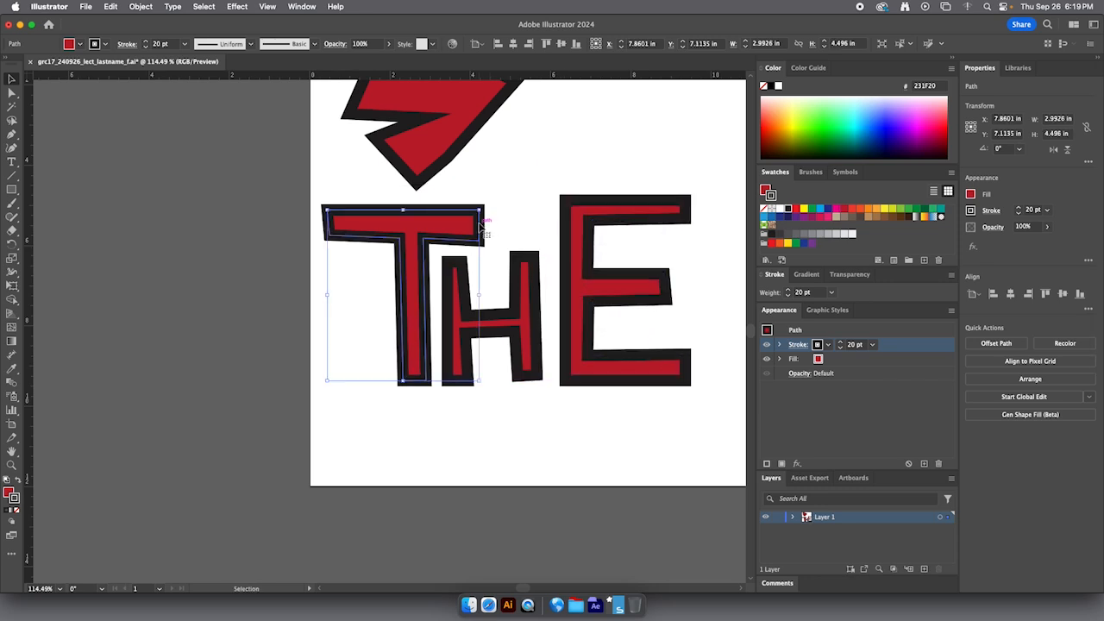
left_click(12, 93)
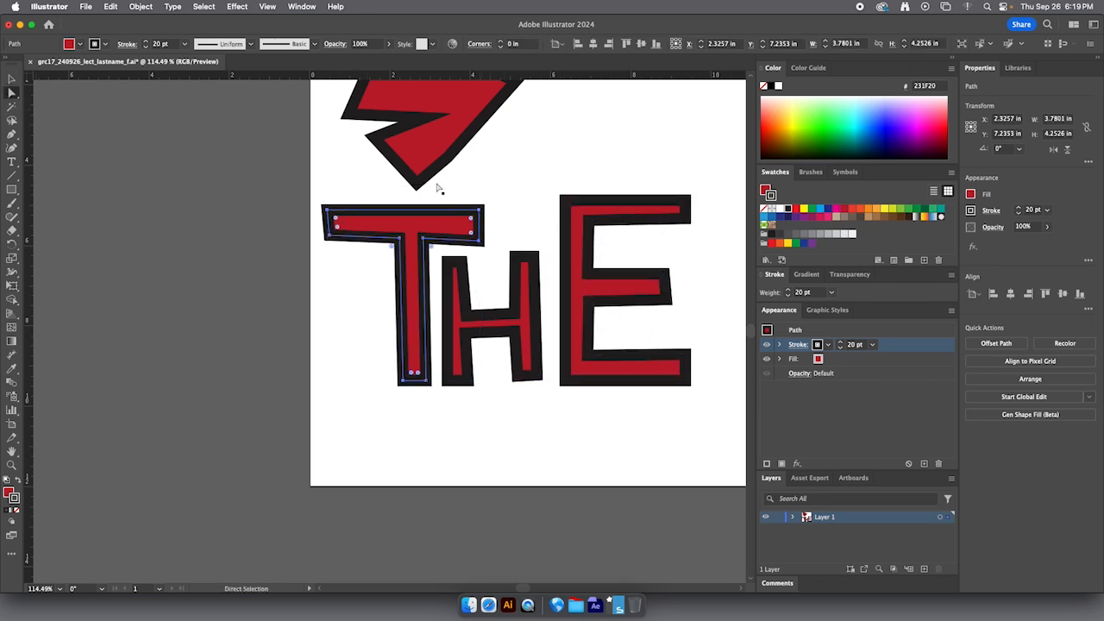
left_click(481, 225)
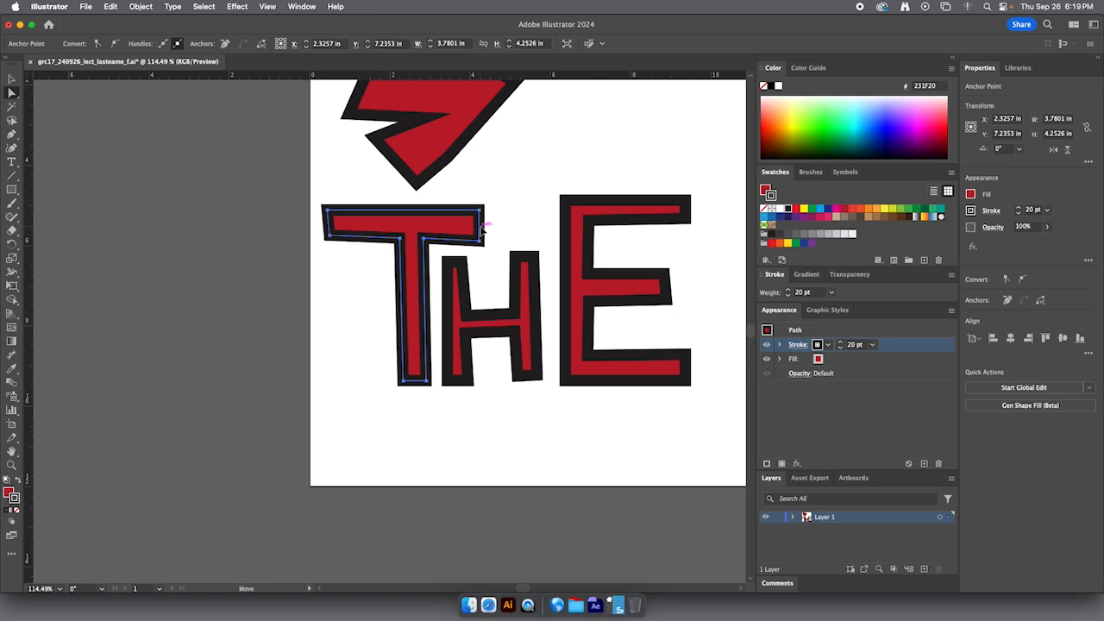
left_click_drag(481, 226, 534, 225)
left_click(12, 79)
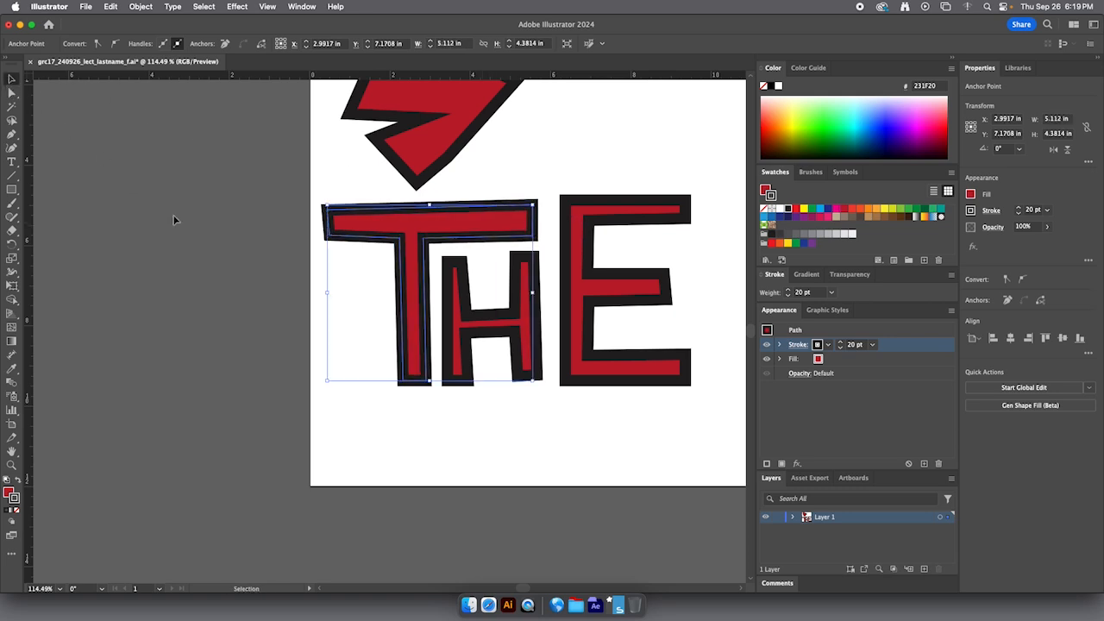
left_click(364, 304)
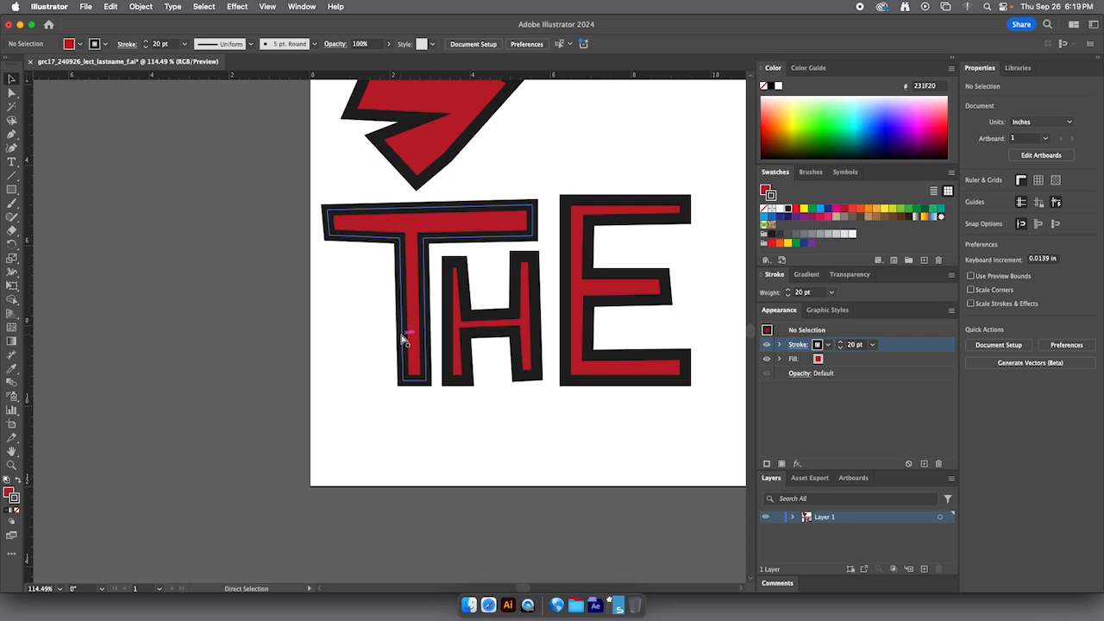
Step: Move the word THE to the artboard's upper part, place the red jagged path below it, and deselect
key("super+minus")
key("super+minus")
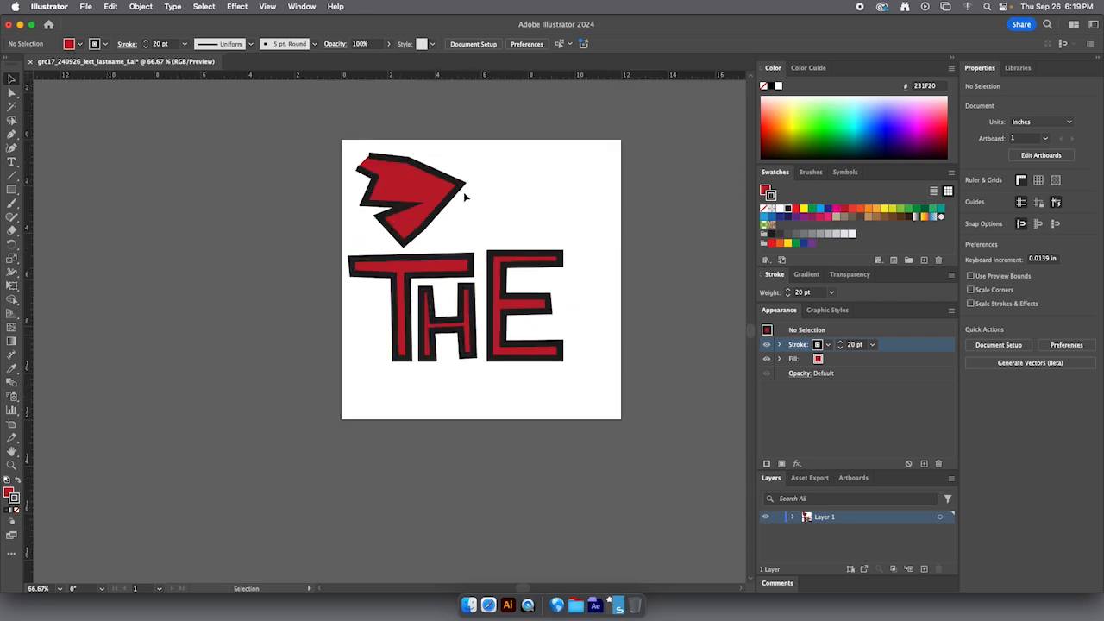
left_click_drag(428, 184, 604, 448)
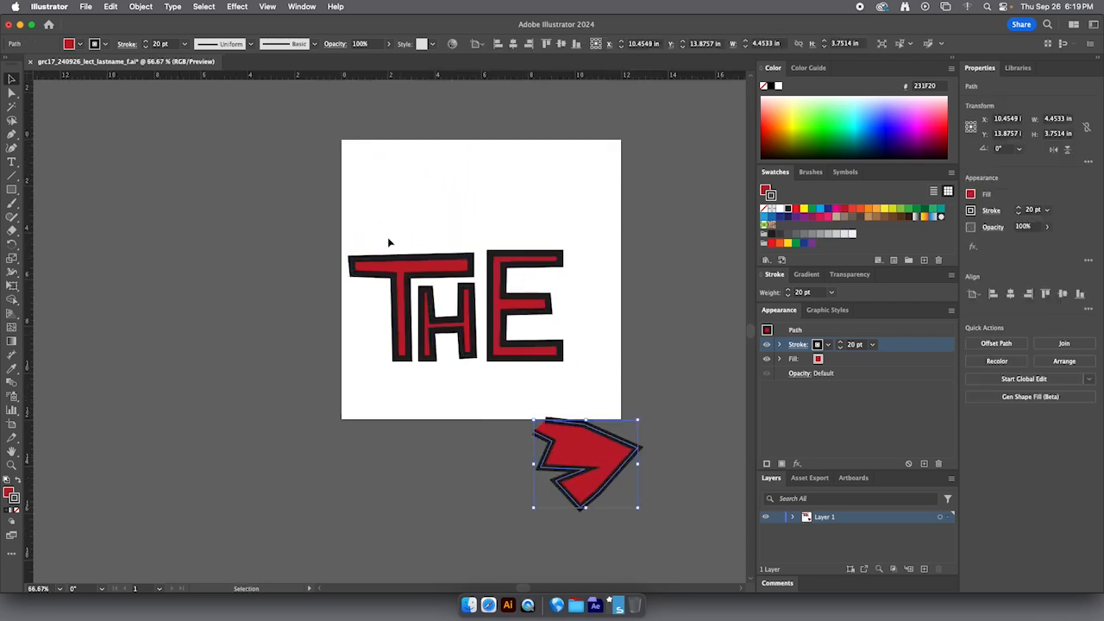
left_click_drag(389, 237, 516, 221)
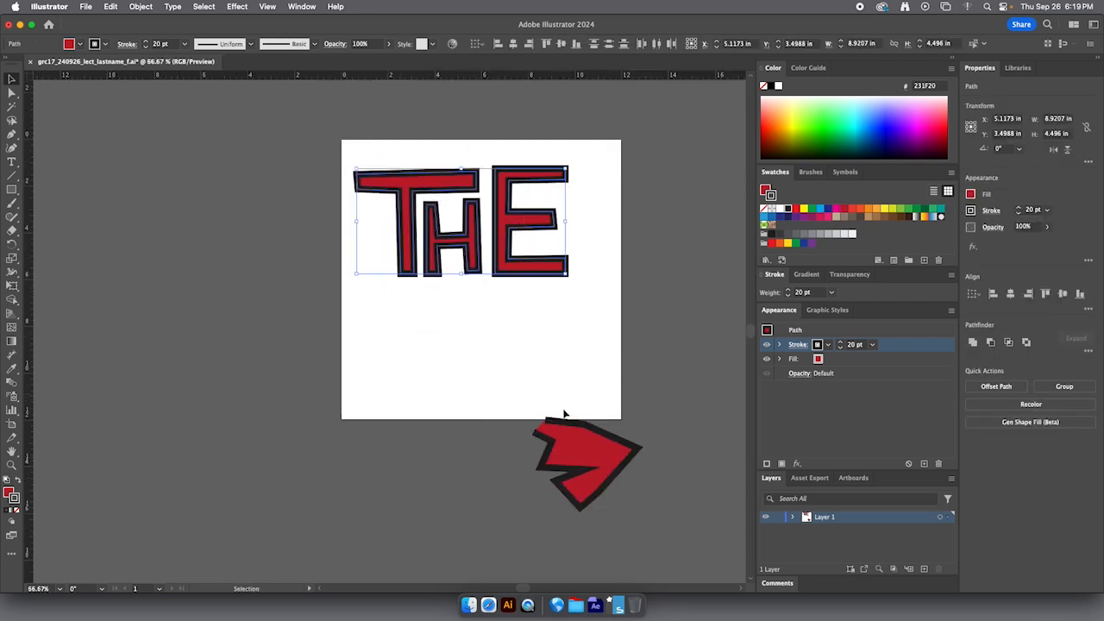
left_click_drag(600, 465, 438, 351)
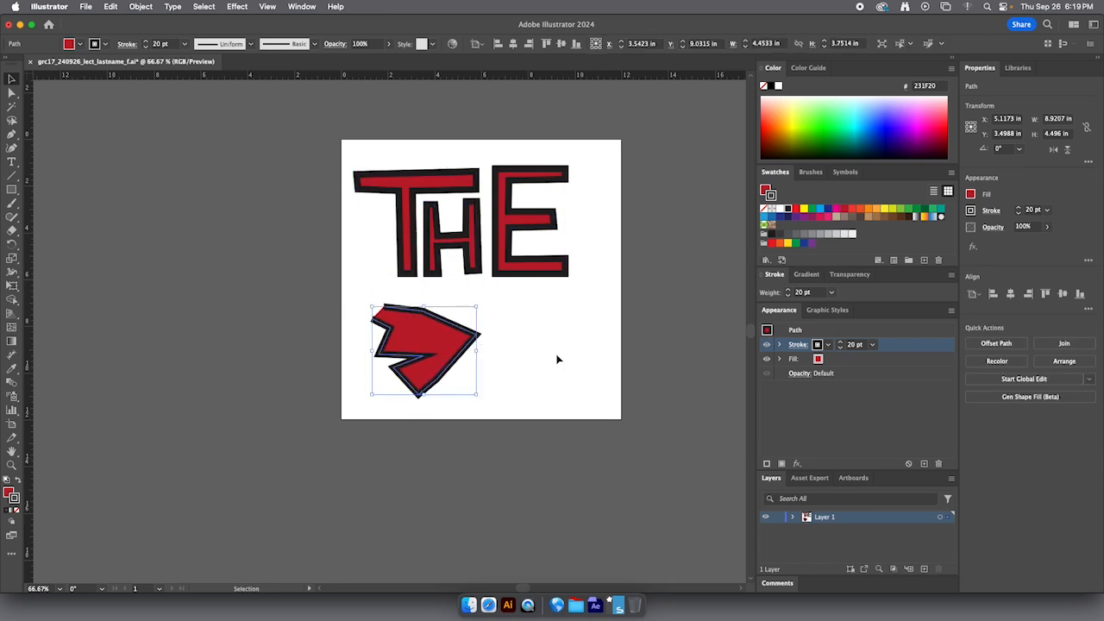
left_click(557, 362)
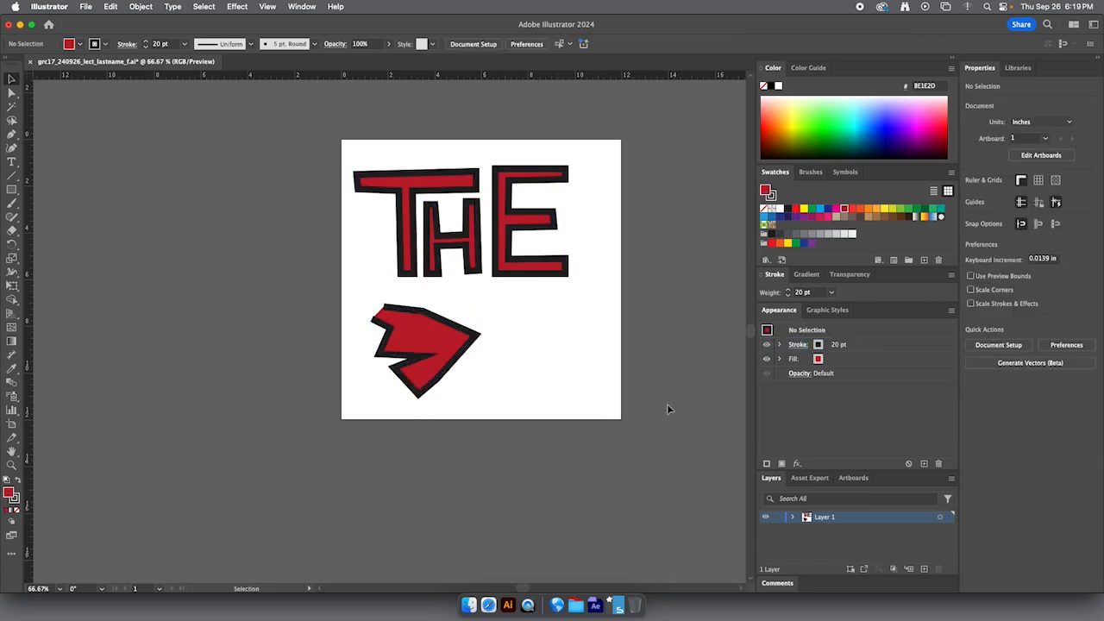
Step: Set the default fill to None, switch the active attribute to the stroke, and make the fill active again
key("slash")
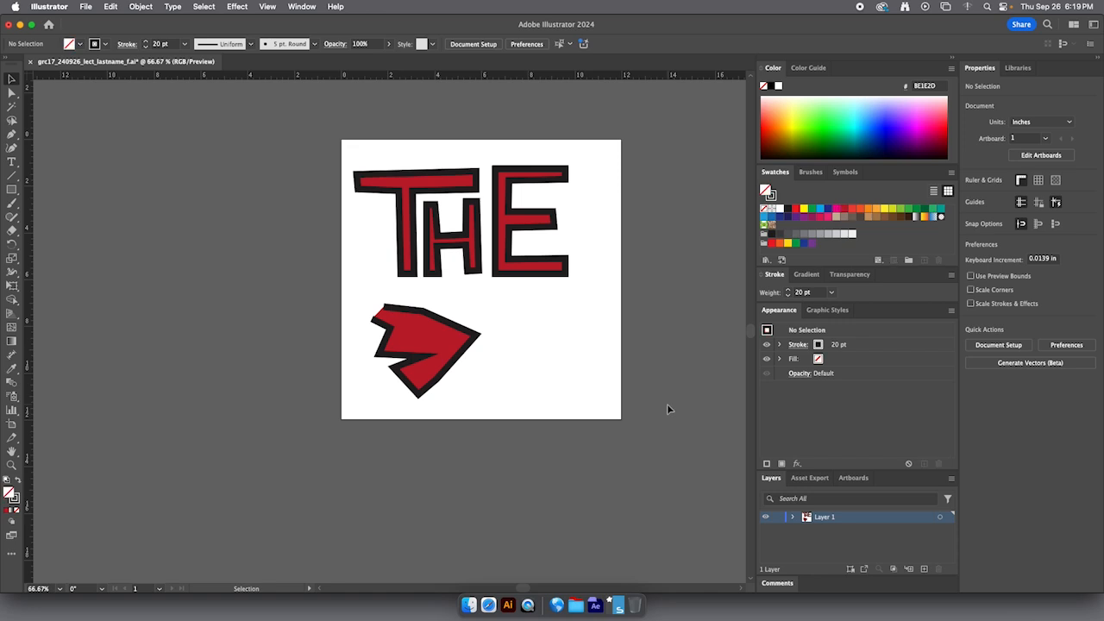
key("x")
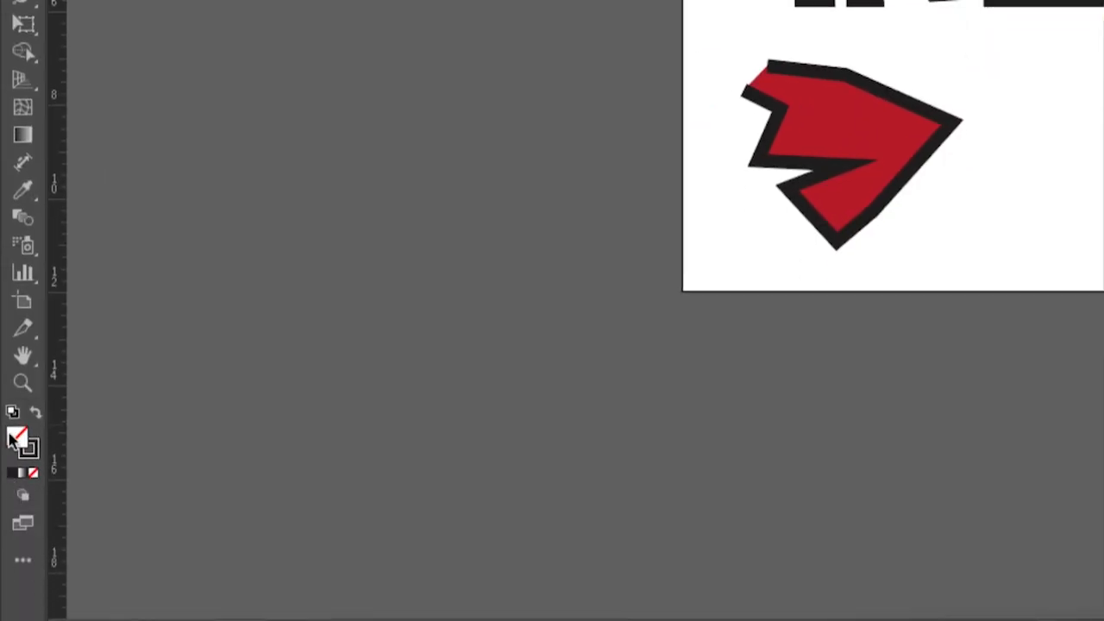
left_click(27, 448)
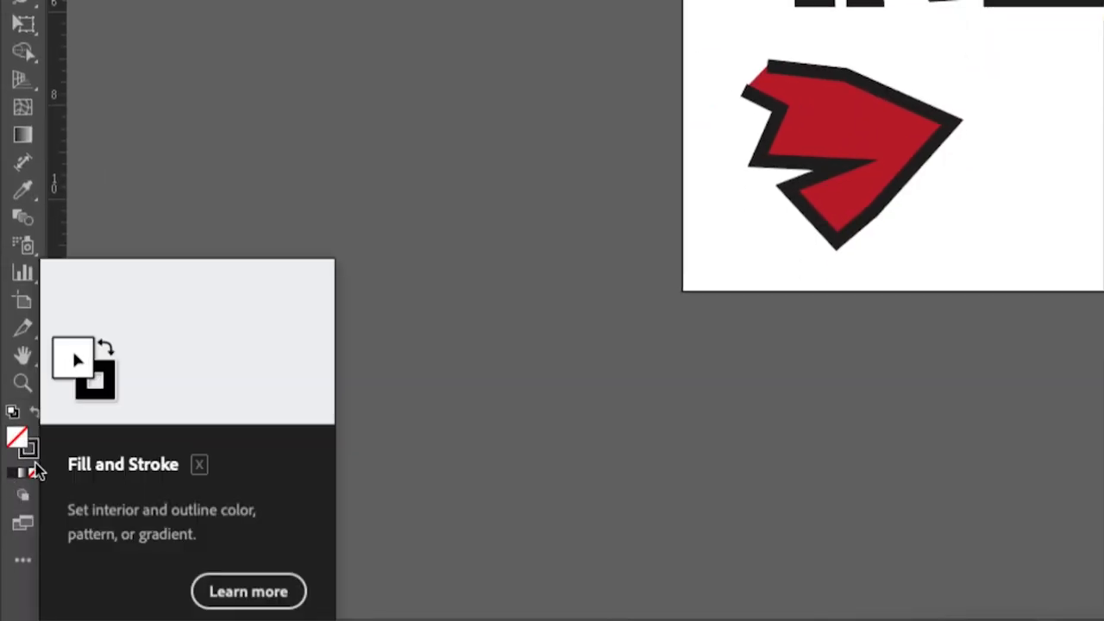
left_click(20, 441)
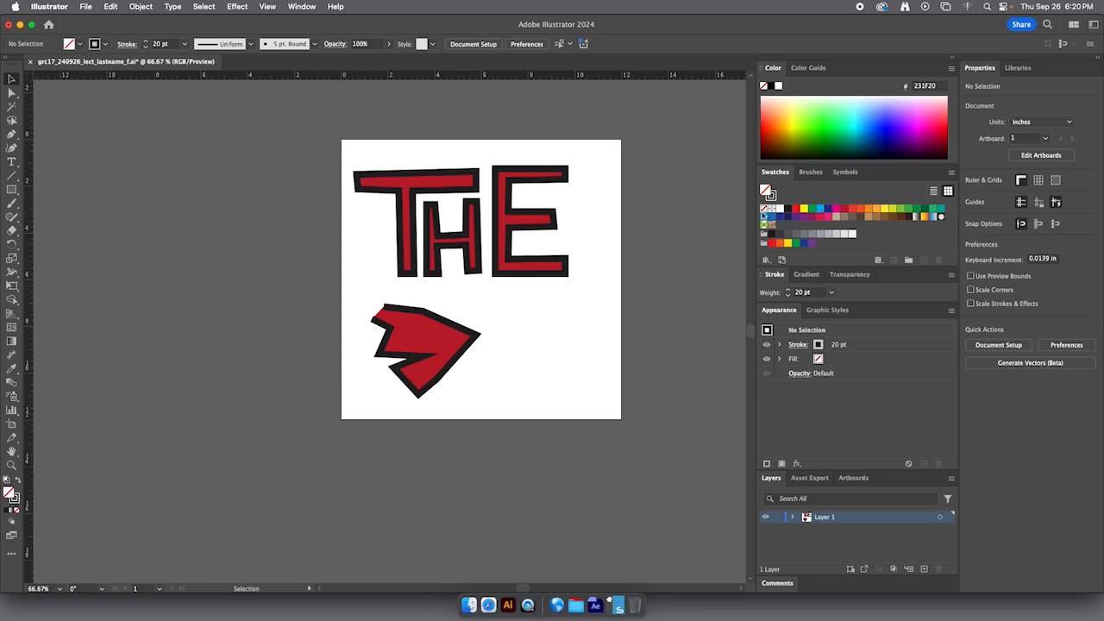
Step: With no fill, draw the top, right side and base of a block letter I about 3 in wide and 4 in tall below the E using the Pen tool
left_click(795, 209)
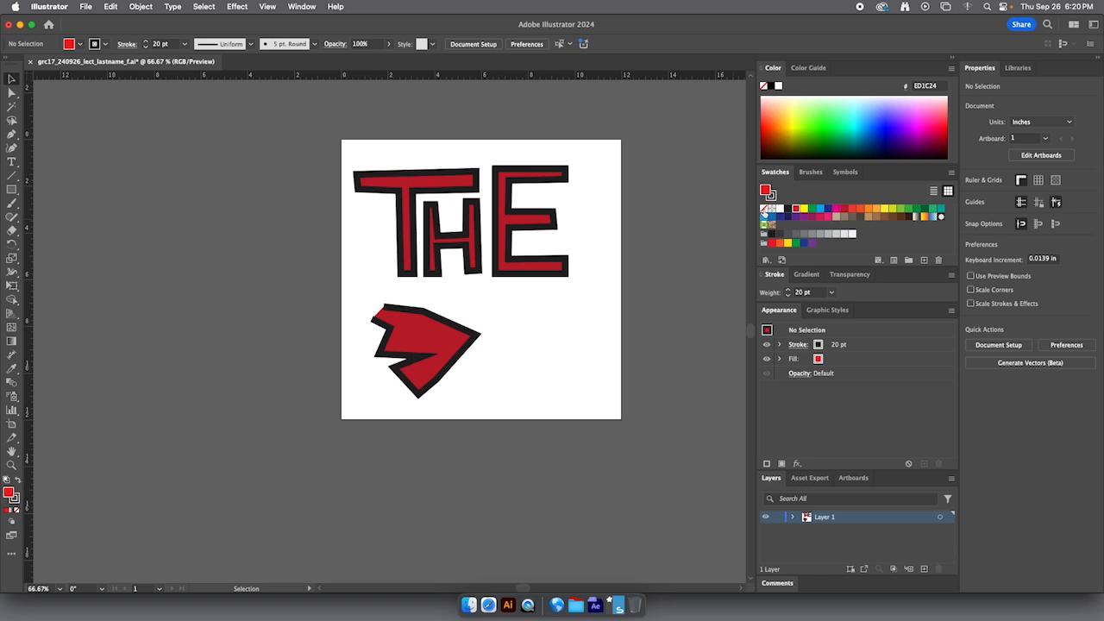
left_click(764, 210)
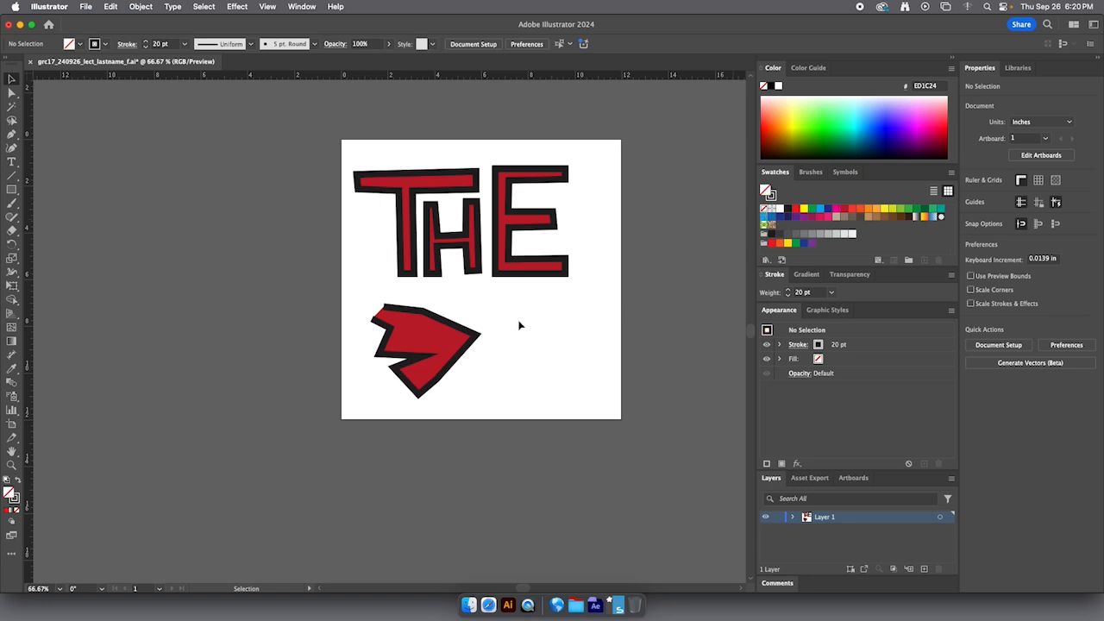
left_click(11, 138)
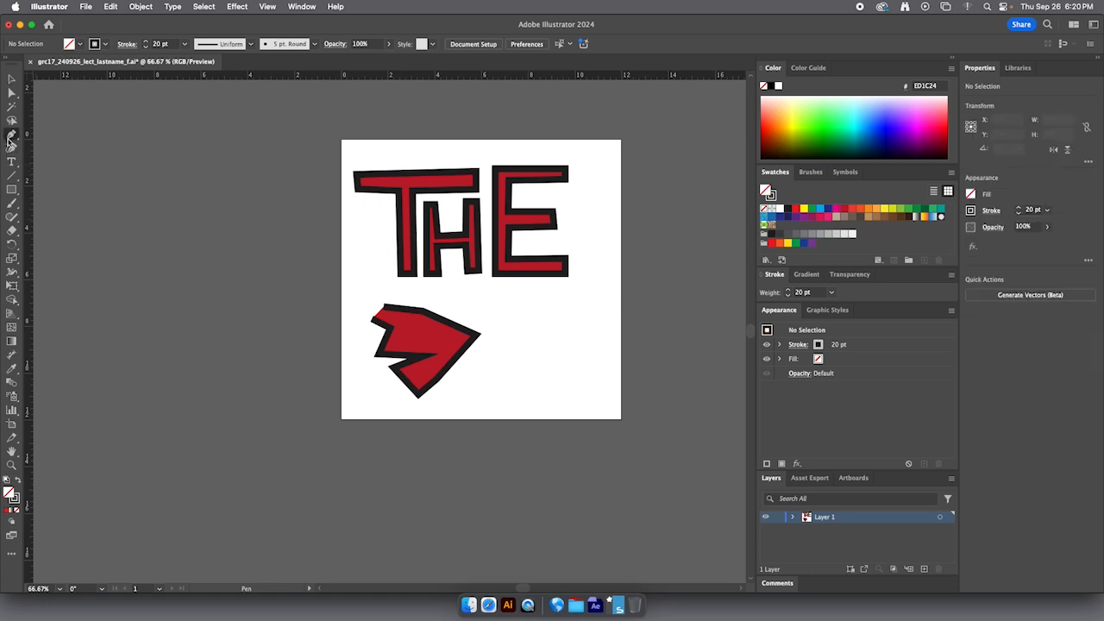
left_click(583, 302)
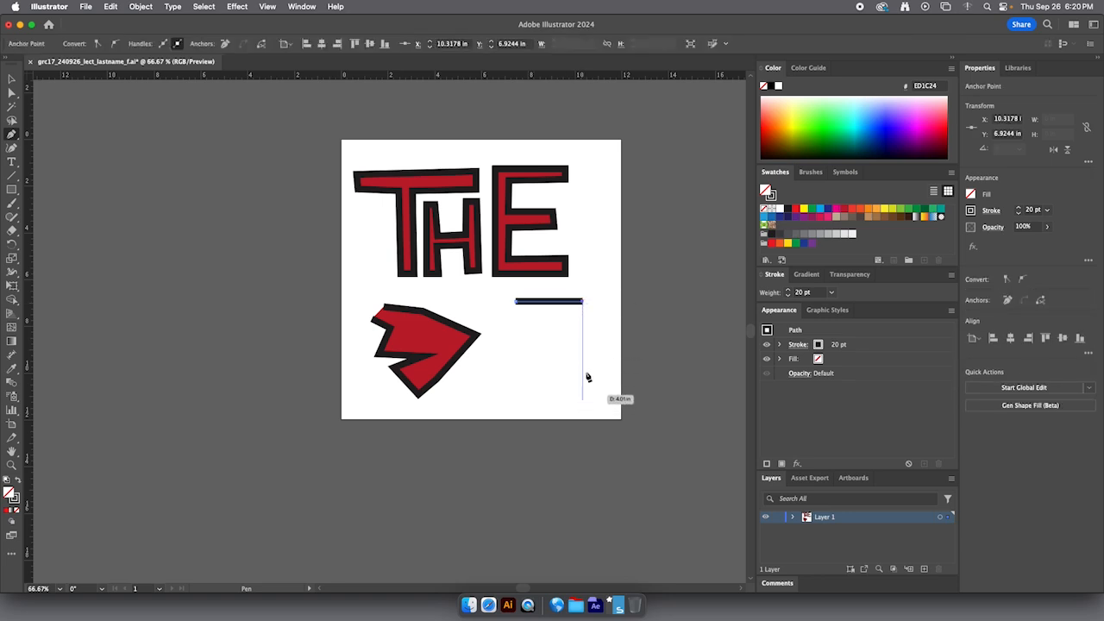
left_click(583, 317)
left_click(557, 317)
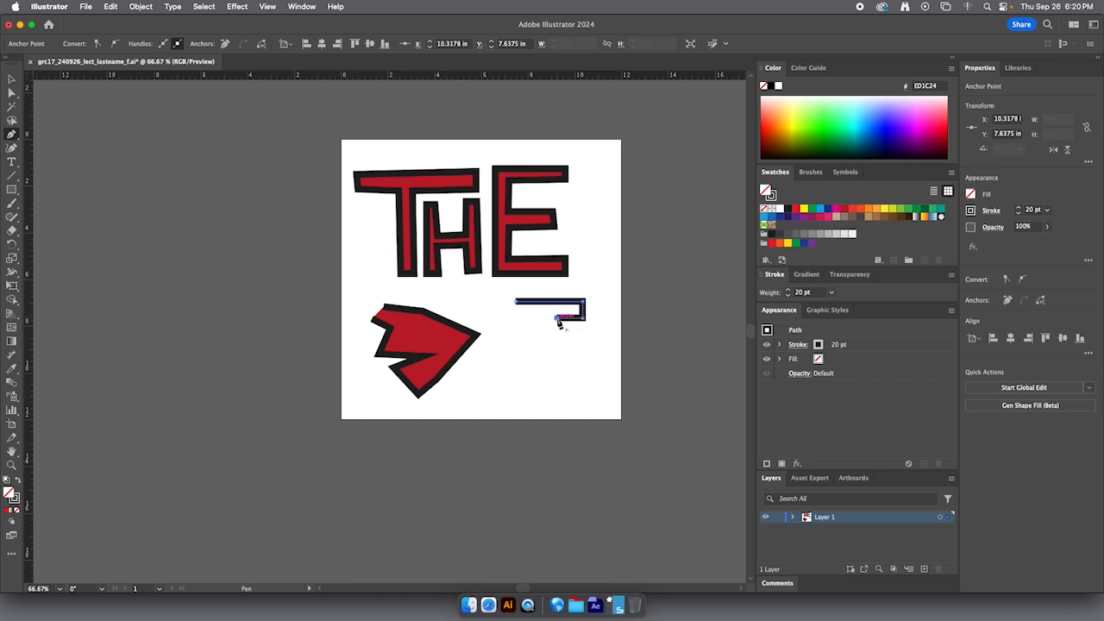
left_click(556, 379)
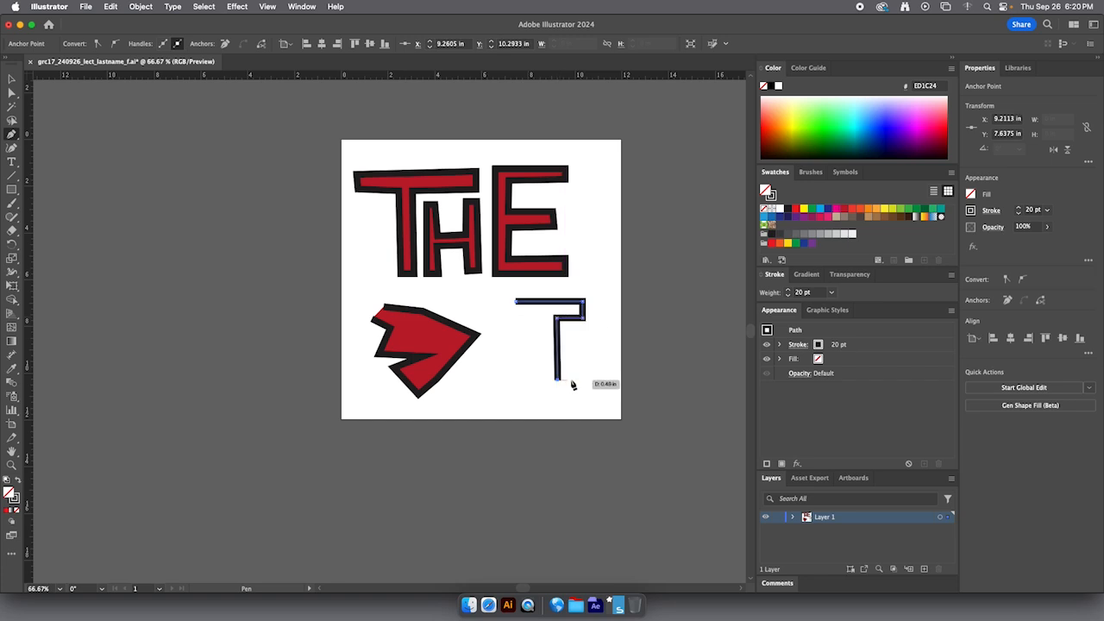
left_click(583, 380)
left_click(584, 395)
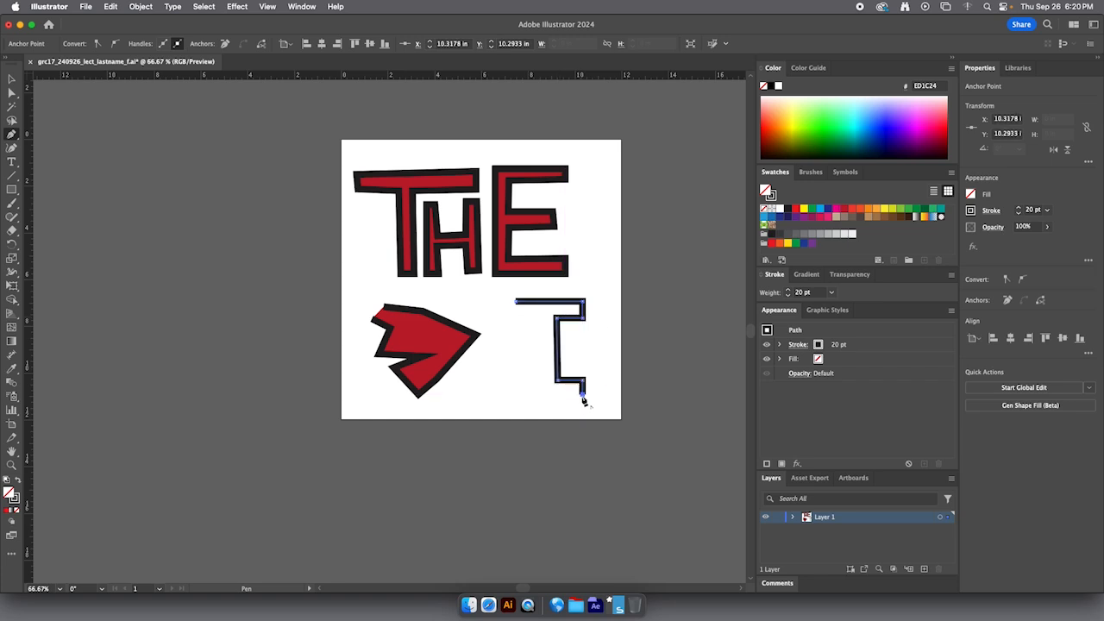
left_click(513, 395)
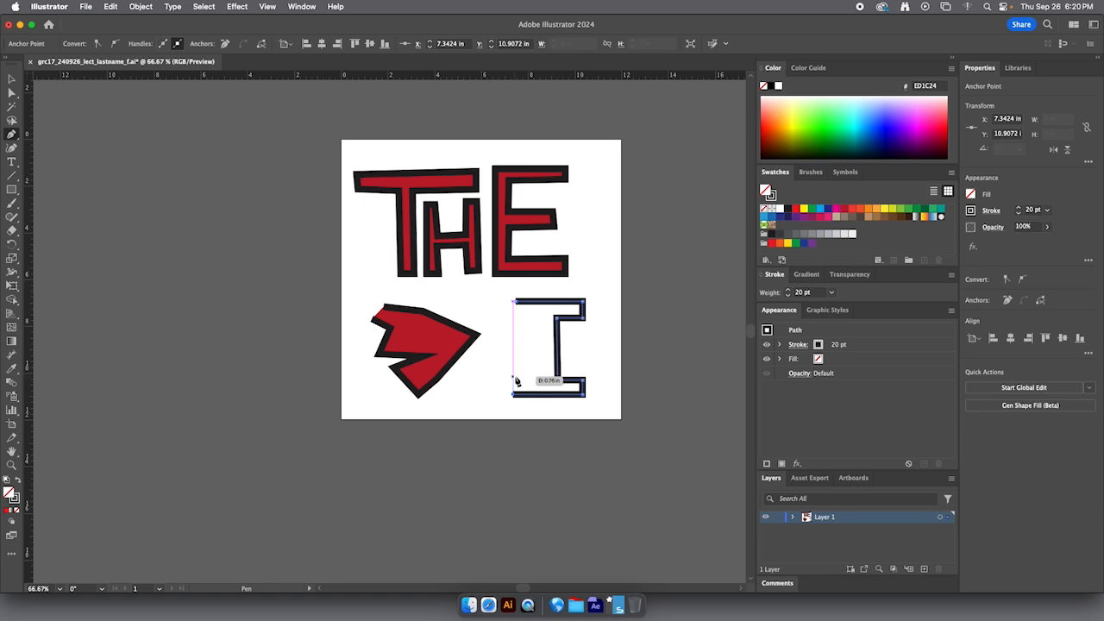
left_click(512, 377)
left_click(541, 379)
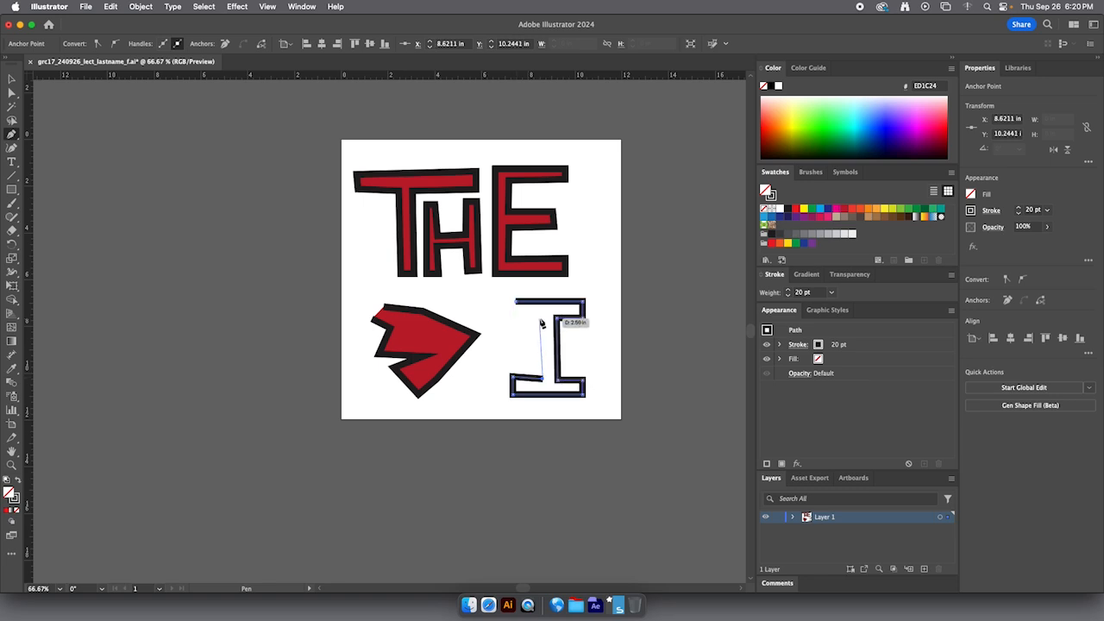
left_click(541, 318)
left_click(517, 317)
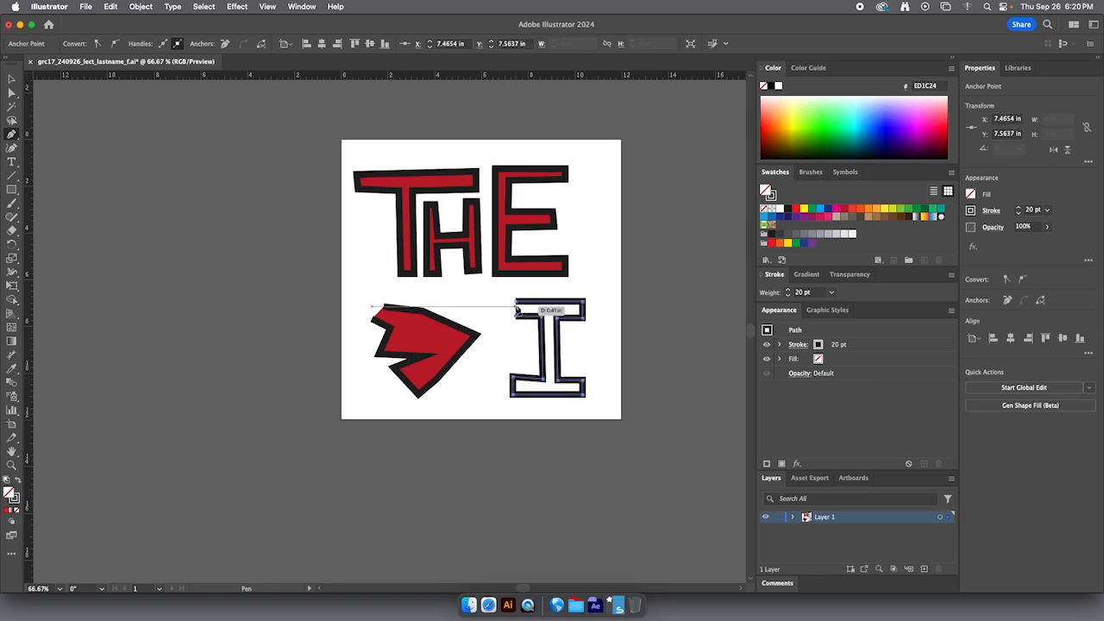
left_click(515, 303)
key("super+z")
key("super+z")
key("super+z")
key("super+z")
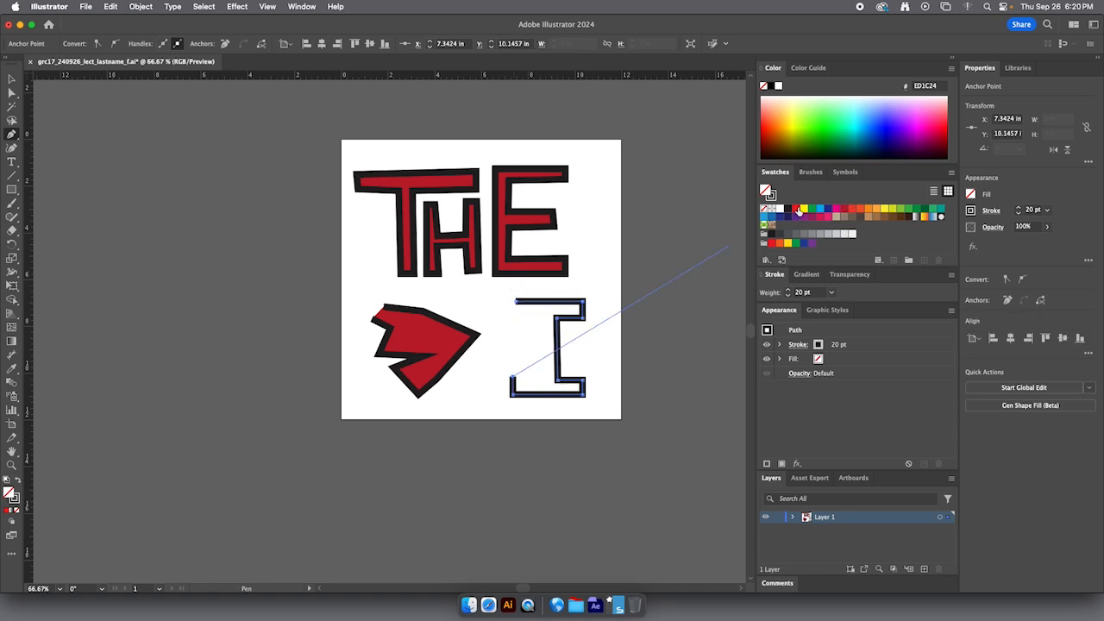
Step: Try a CMYK Red fill on the unfinished I, add the corner where its base meets the stem, and reset the fill to None
left_click(798, 212)
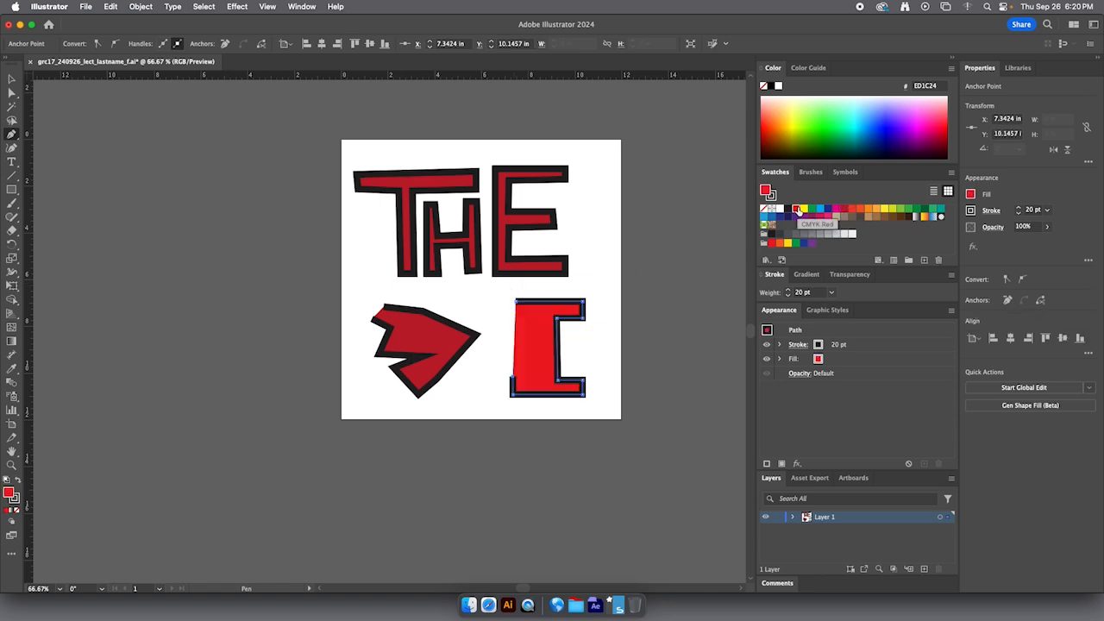
left_click(539, 382)
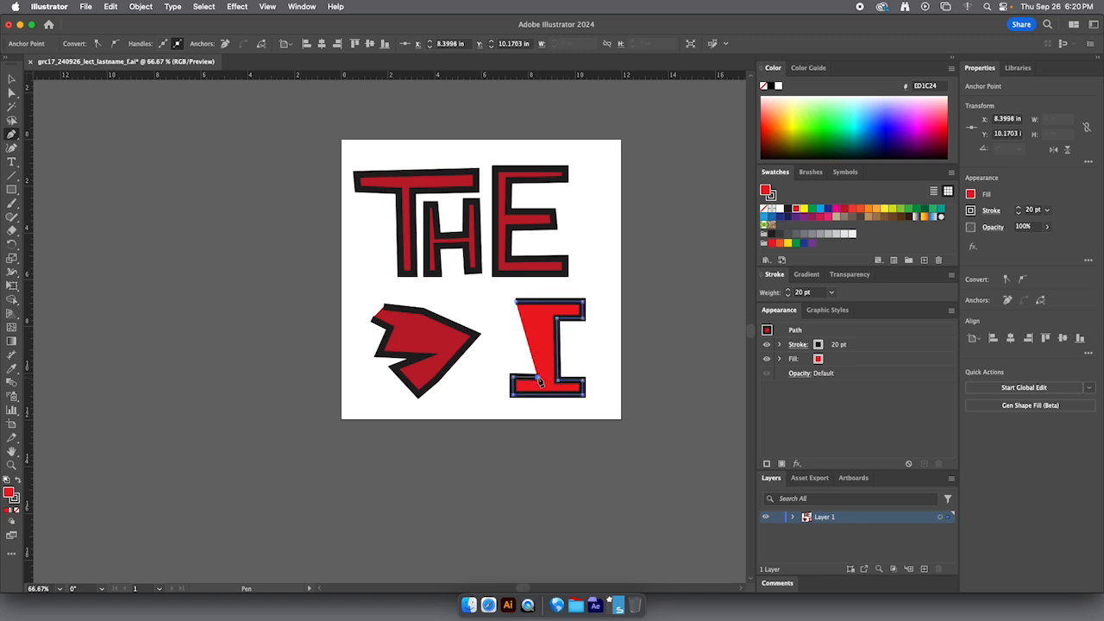
key("slash")
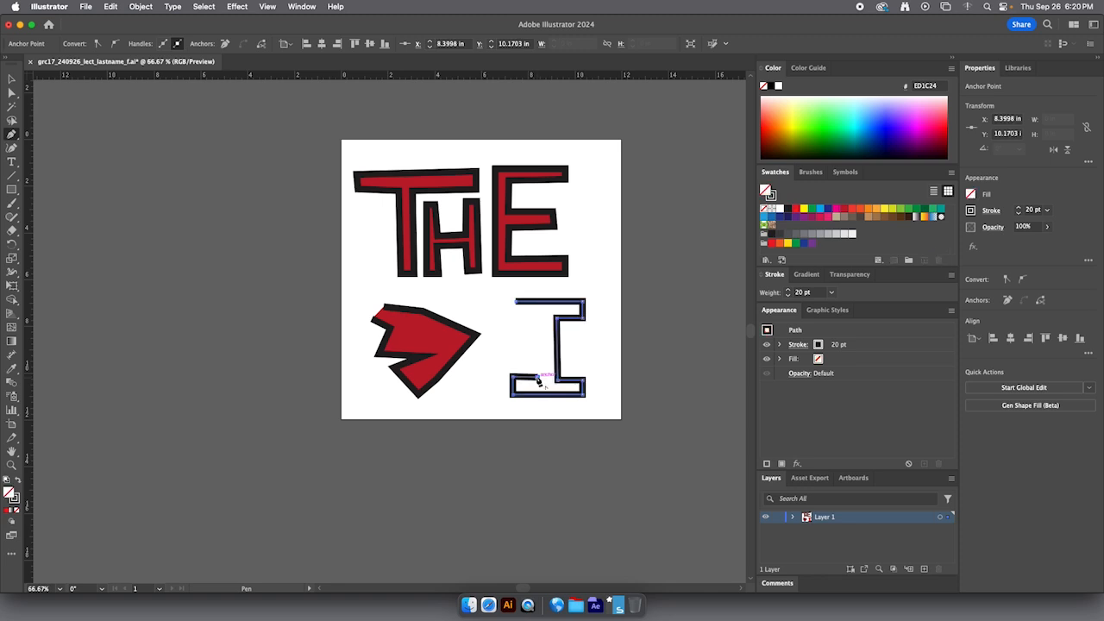
Step: Draw the left side of the I's stem and its upper-left serif, closing the path at its starting anchor
left_click(537, 316)
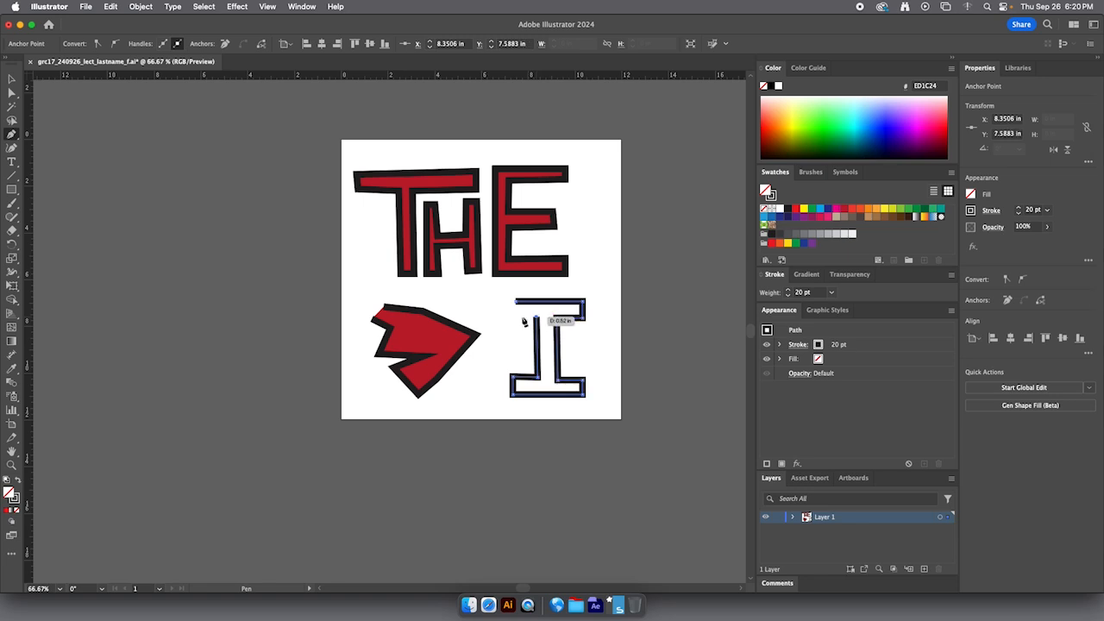
left_click(516, 316)
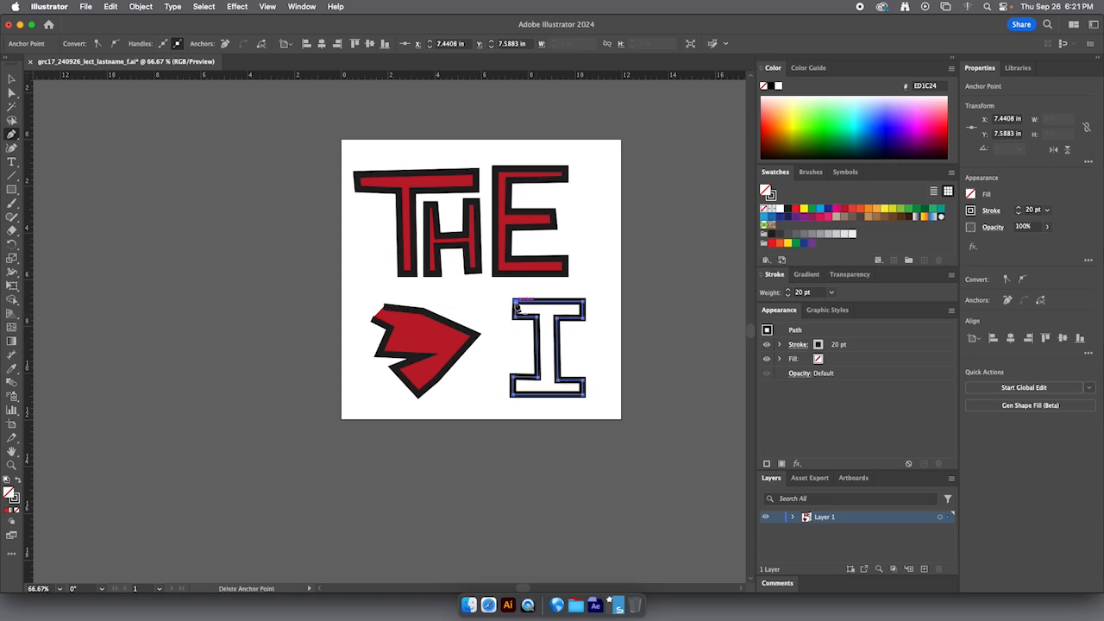
left_click(515, 304)
Step: Fill the finished letter I with light green (8DC63F), deselect it, and save the document
left_click(16, 83)
left_click(12, 79)
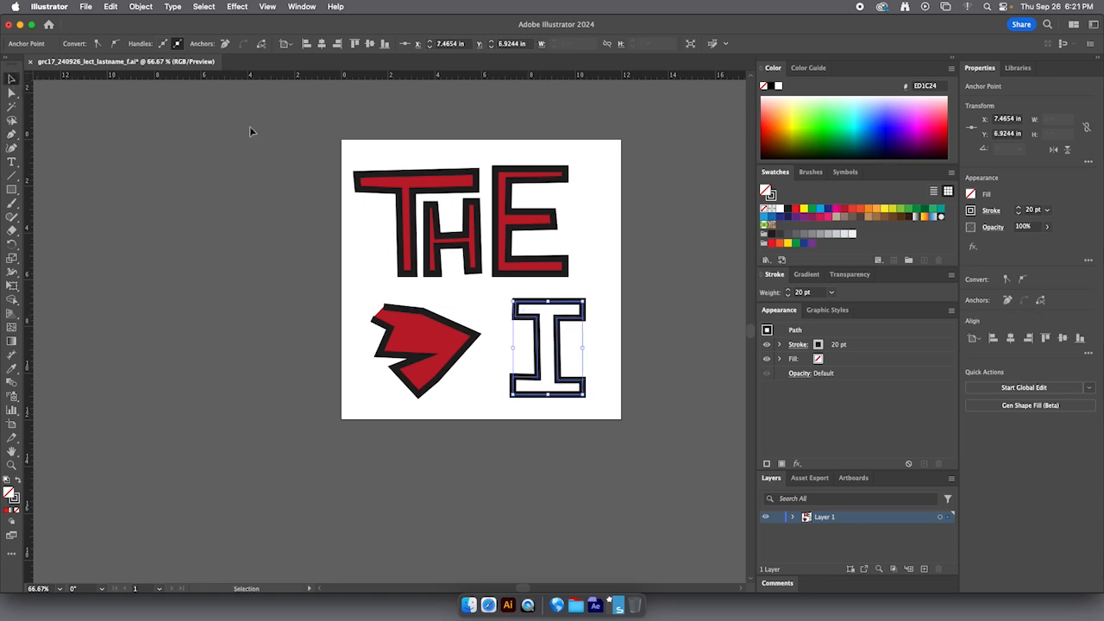
left_click(876, 211)
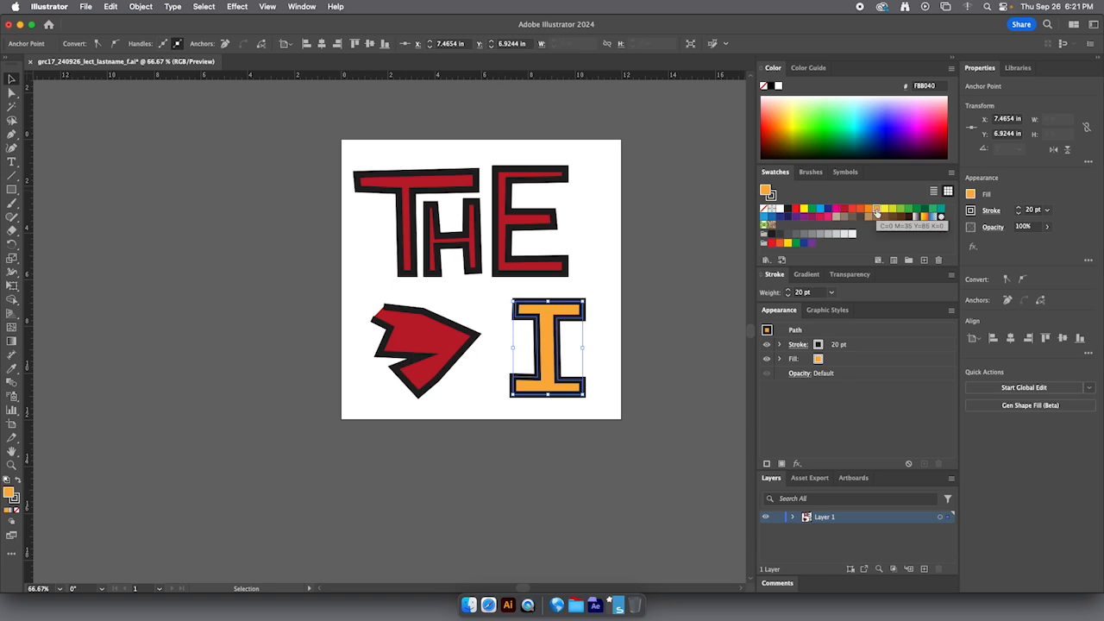
left_click(901, 209)
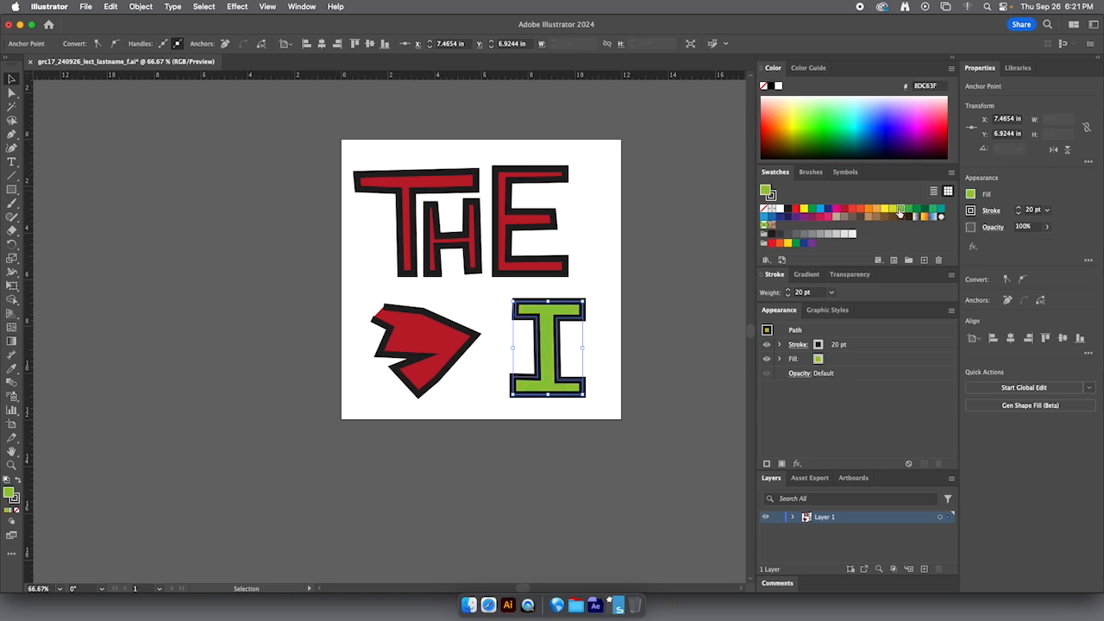
left_click(595, 238)
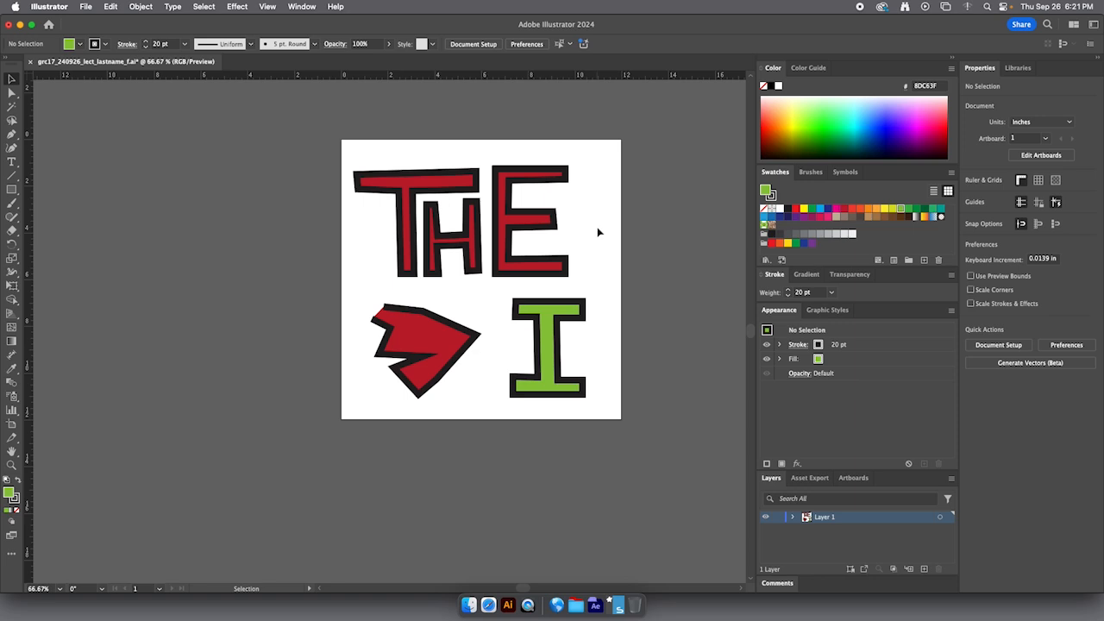
key("super+s")
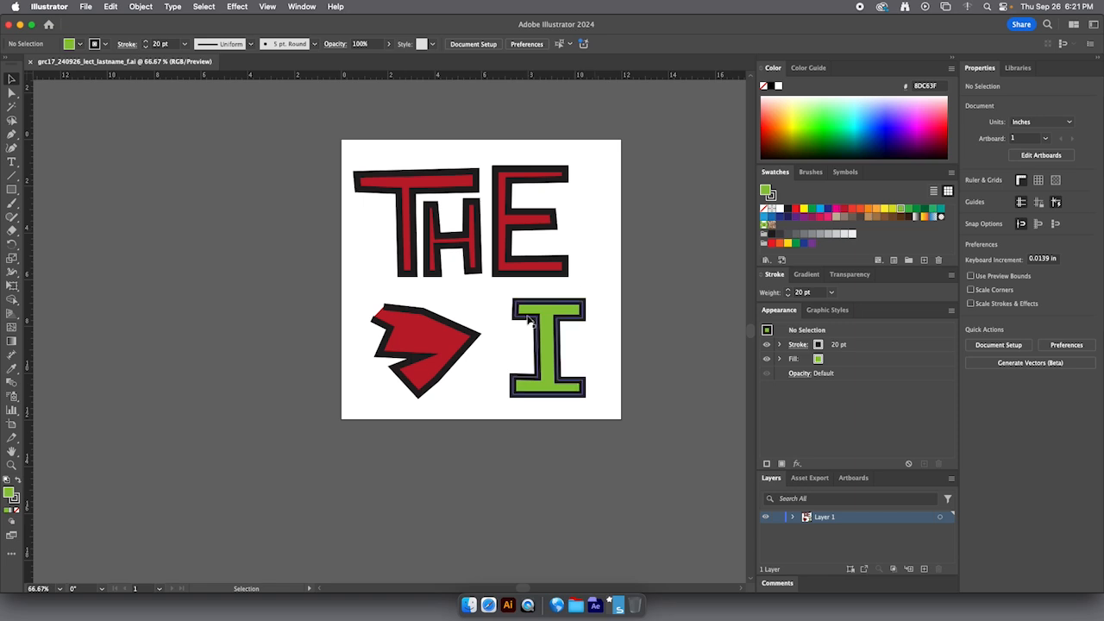
Step: Reshape the red jagged path with Direct Selection, moving its top anchor to about X 2.82 in, Y 6.56 in and the neighbouring one outward
left_click(409, 335)
left_click(11, 93)
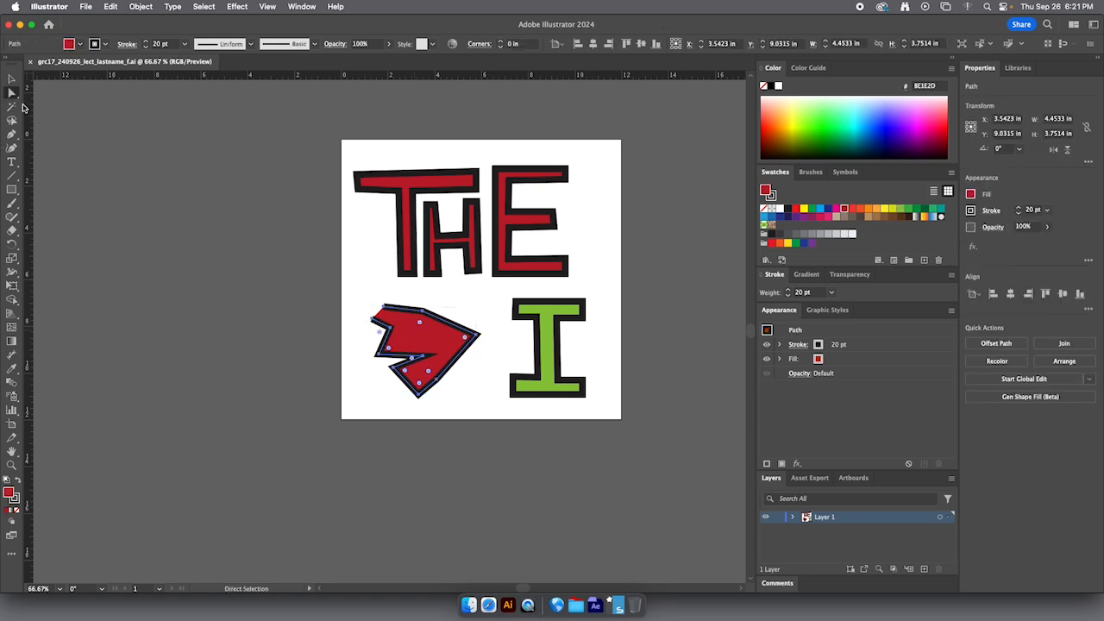
left_click(352, 296)
left_click_drag(384, 309, 412, 294)
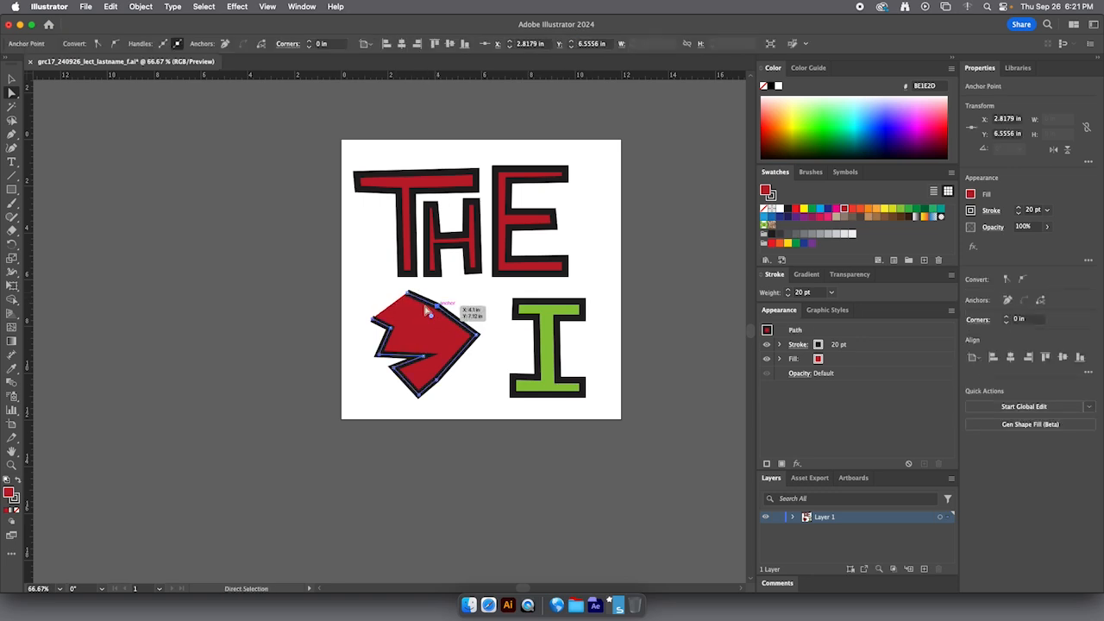
Step: Move the whole red jagged shape slightly down and left with the Selection tool and deselect it
left_click(11, 79)
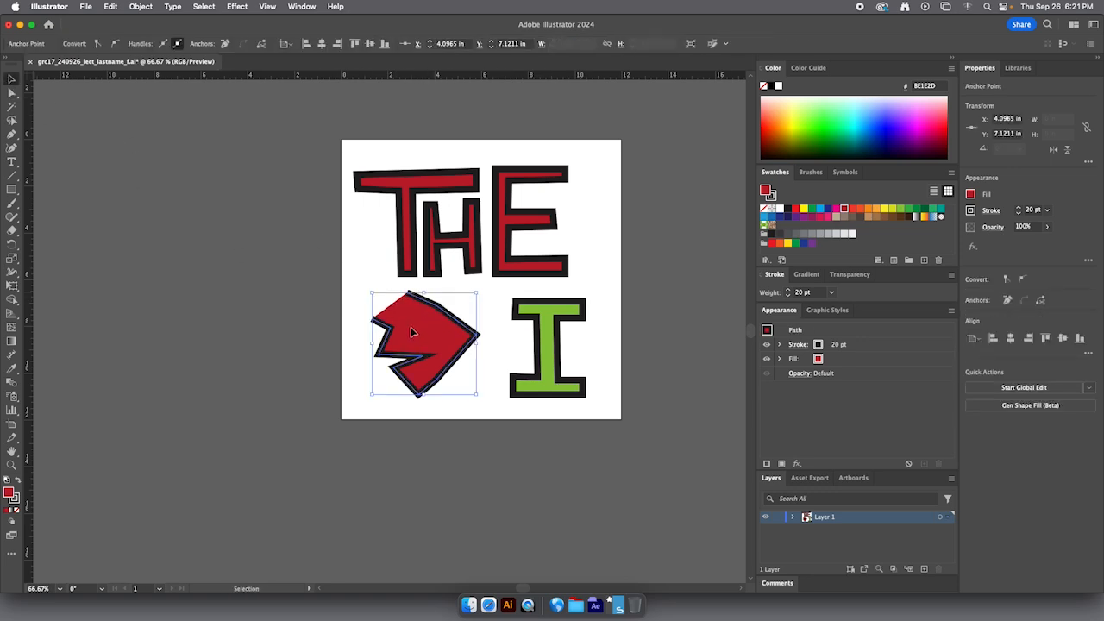
left_click_drag(412, 332, 409, 340)
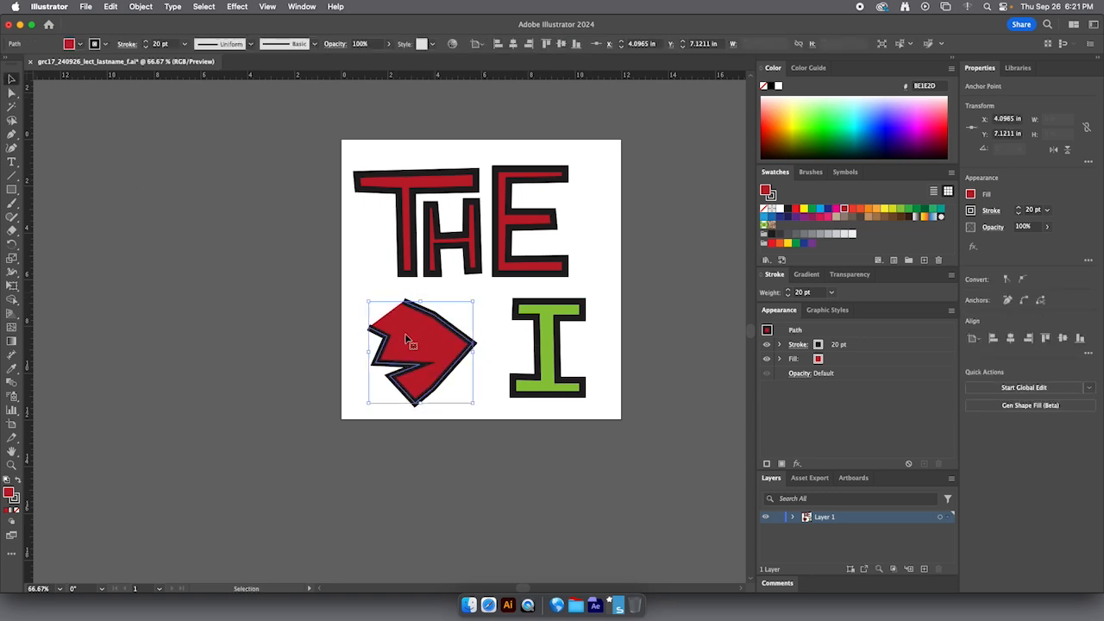
left_click(348, 268)
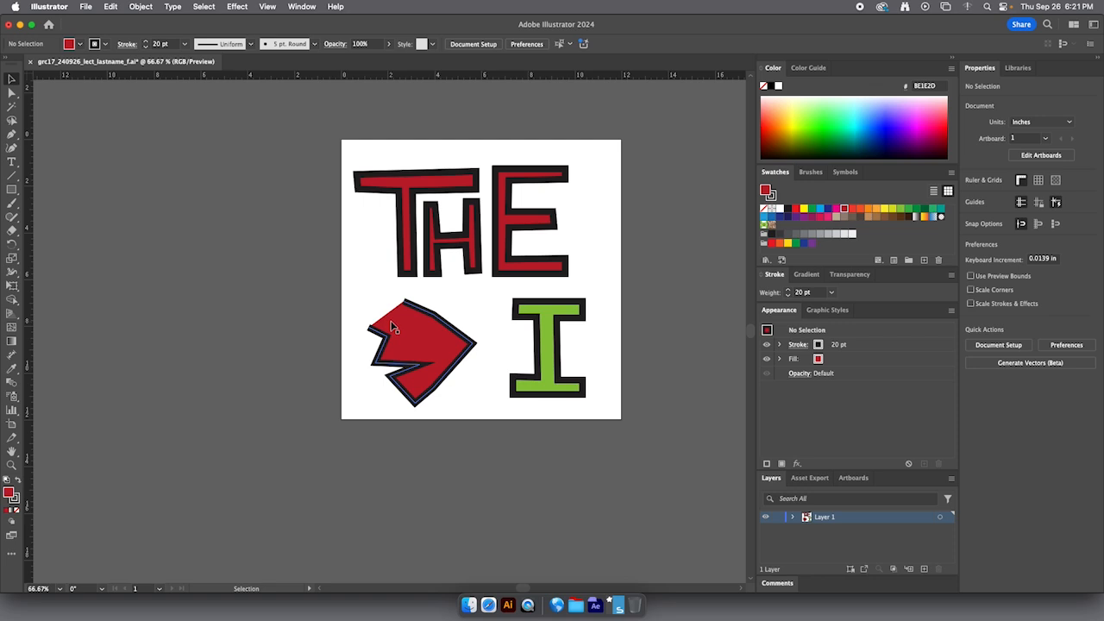
Step: Examine the variable width profiles and brush definitions available for the red jagged shape's stroke
left_click(445, 349)
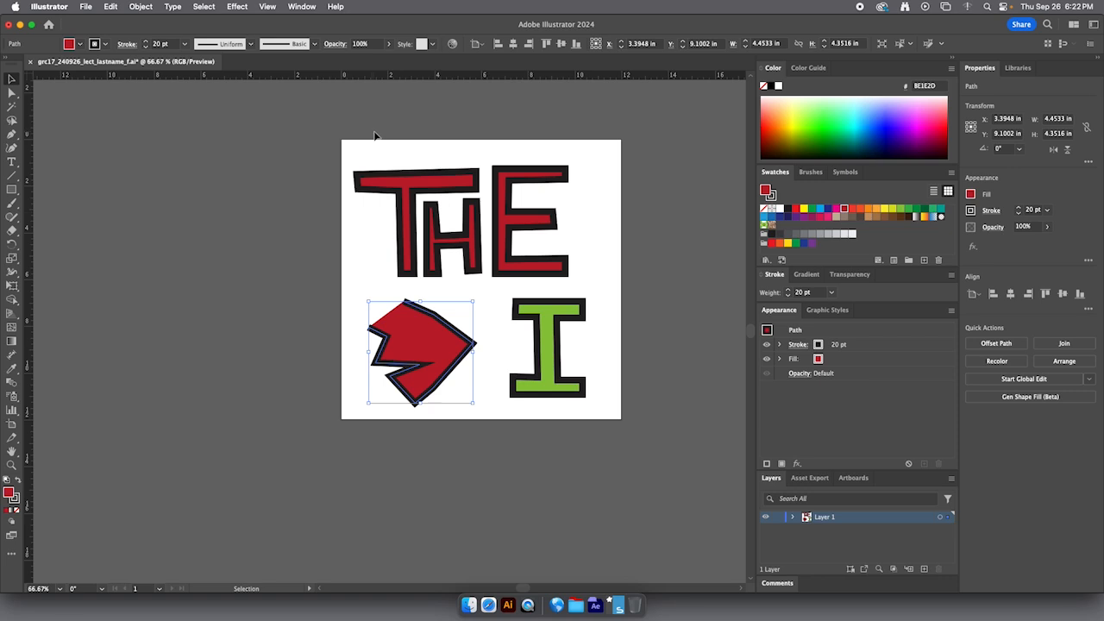
left_click(250, 45)
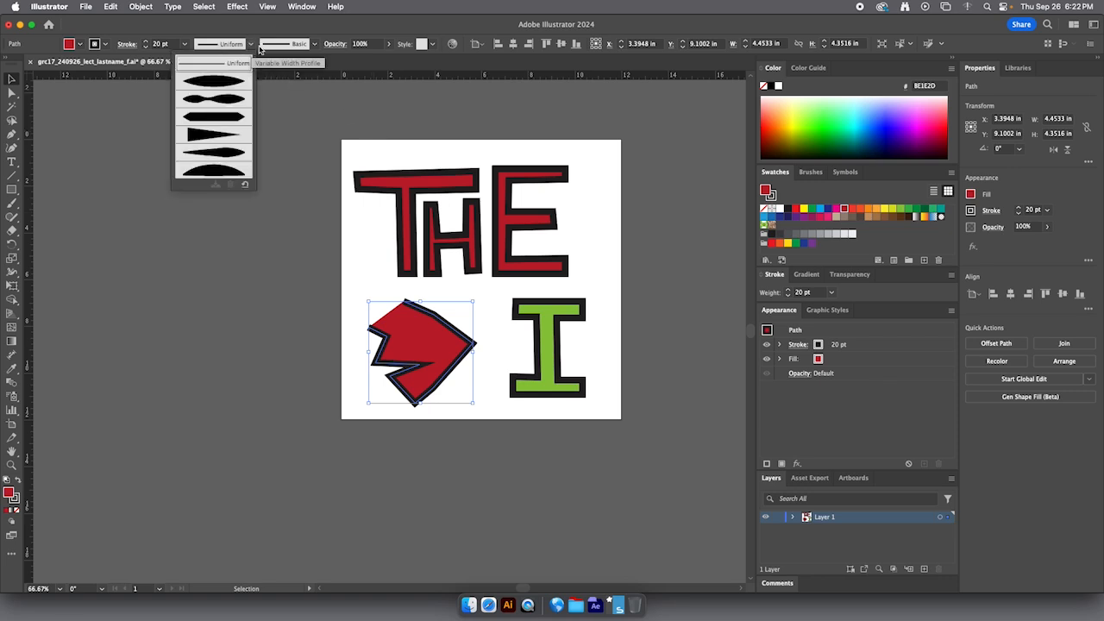
left_click(315, 44)
left_click(315, 45)
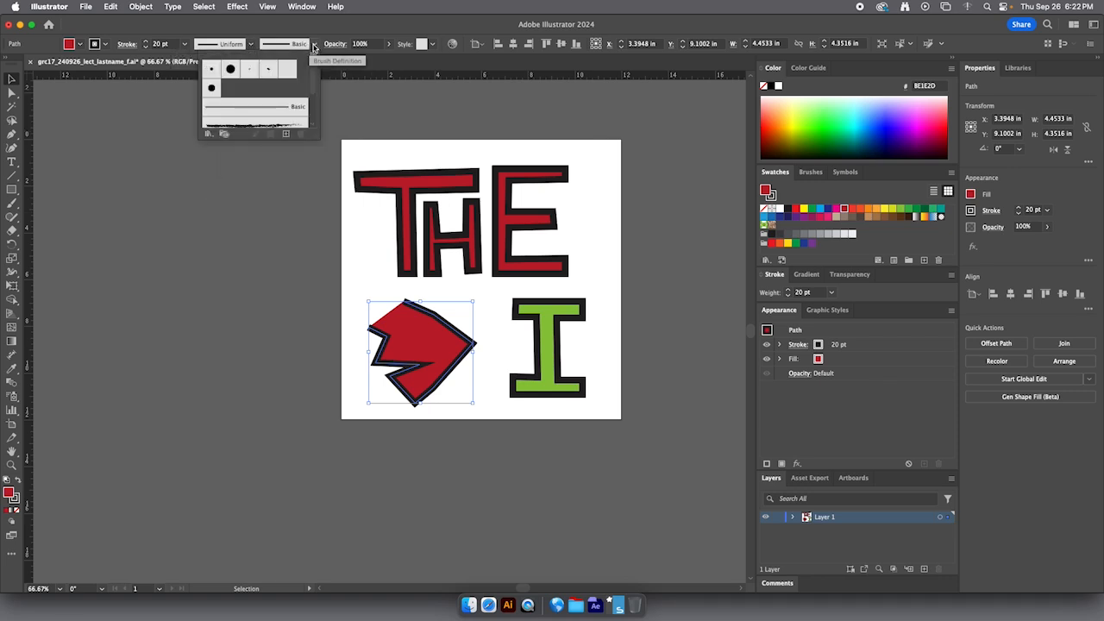
left_click(314, 45)
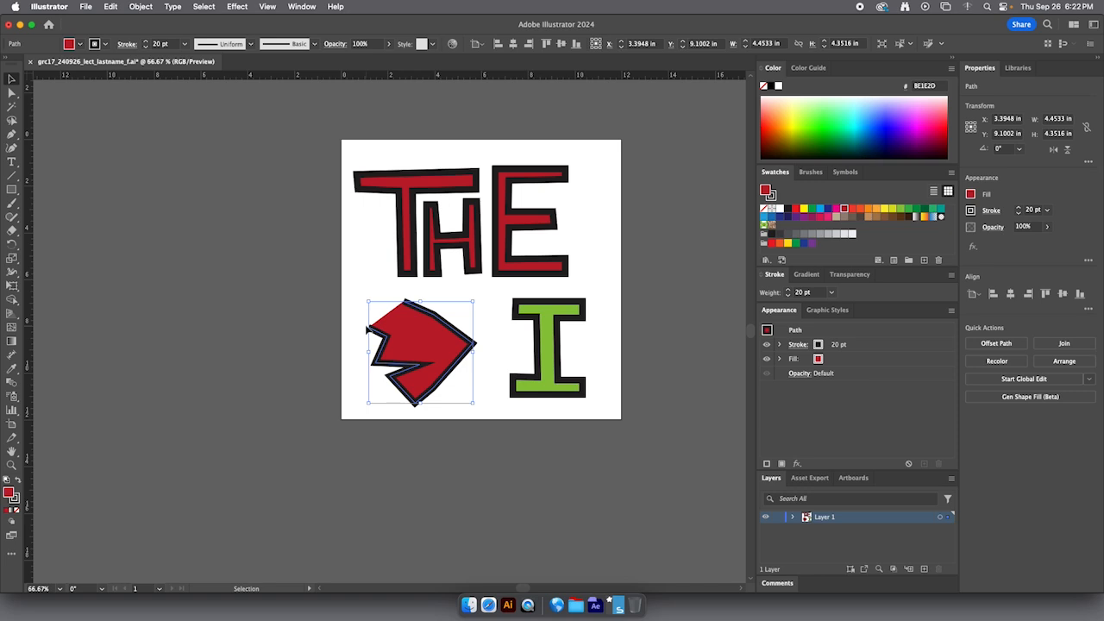
Step: Deselect the red jagged shape and save the document, agreeing to continue despite outside modifications to the file
left_click_drag(368, 328, 368, 328)
left_click(499, 316)
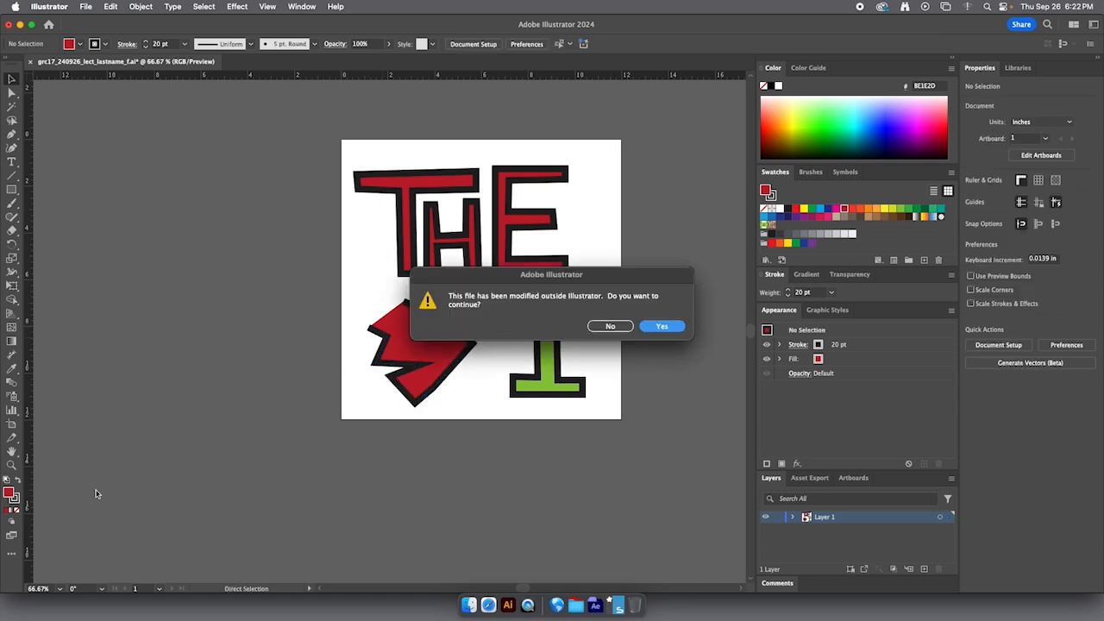
left_click(661, 326)
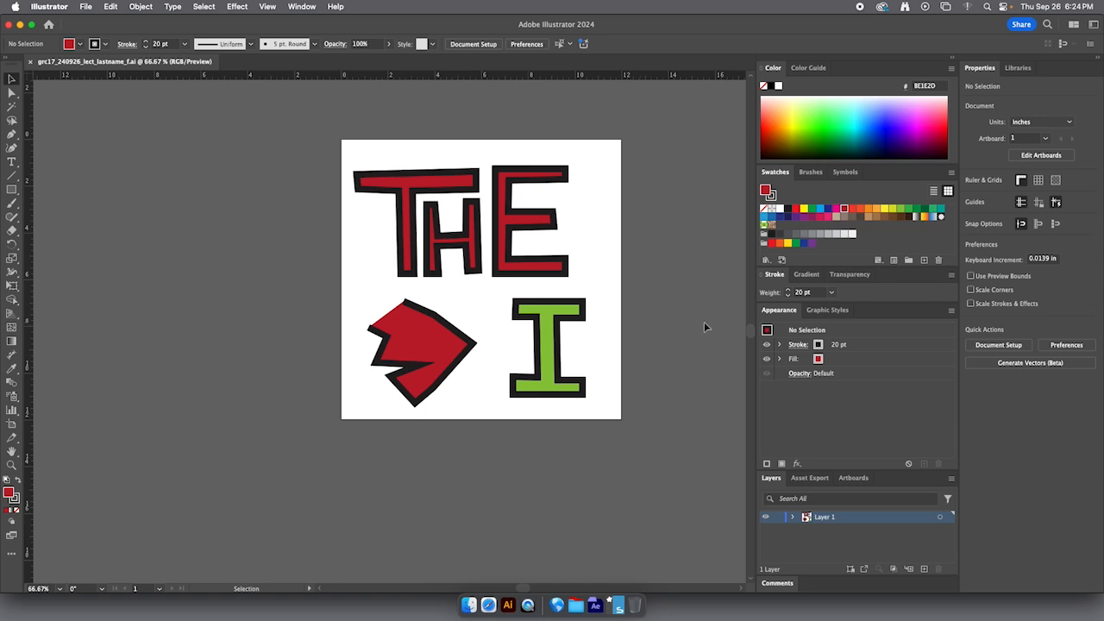
Step: Add a second 12 x 12 in artboard beside the first and return to the Selection tool
left_click(11, 424)
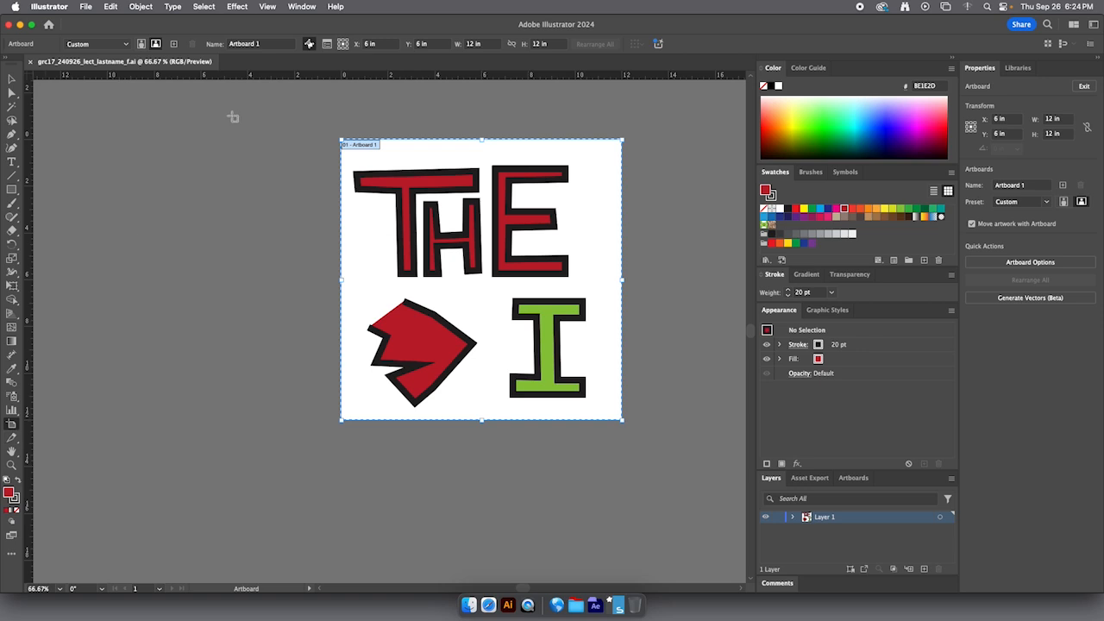
left_click(173, 44)
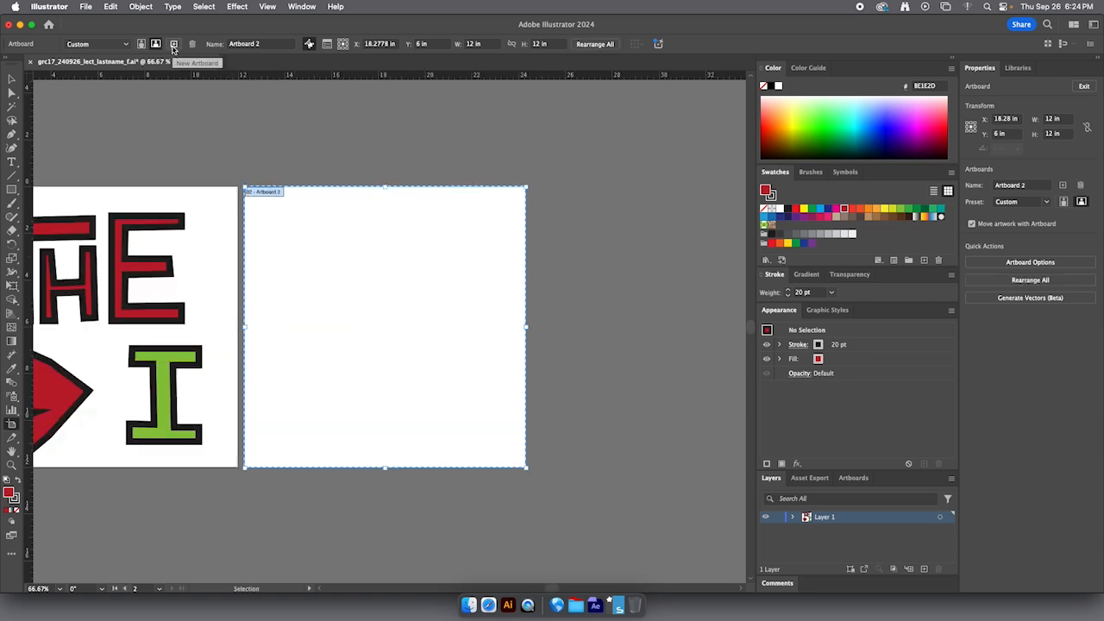
left_click(11, 79)
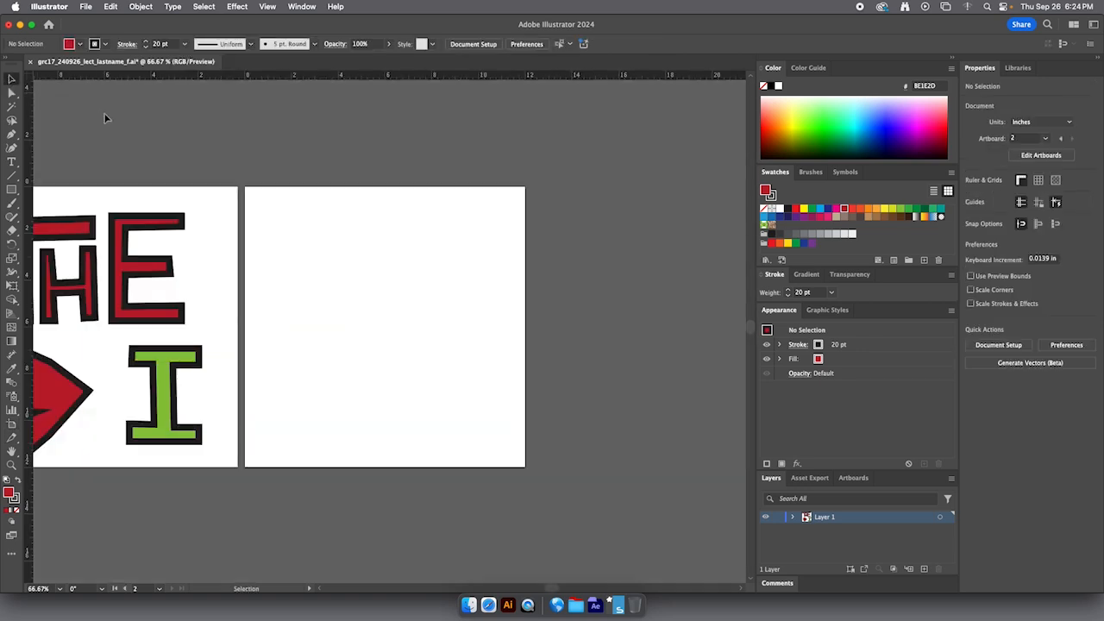
Step: Draw a closed oval about 8.1 x 9.2 in on the second artboard with the Pen tool, using four smooth anchor points
scroll(207, 209, "left", 5)
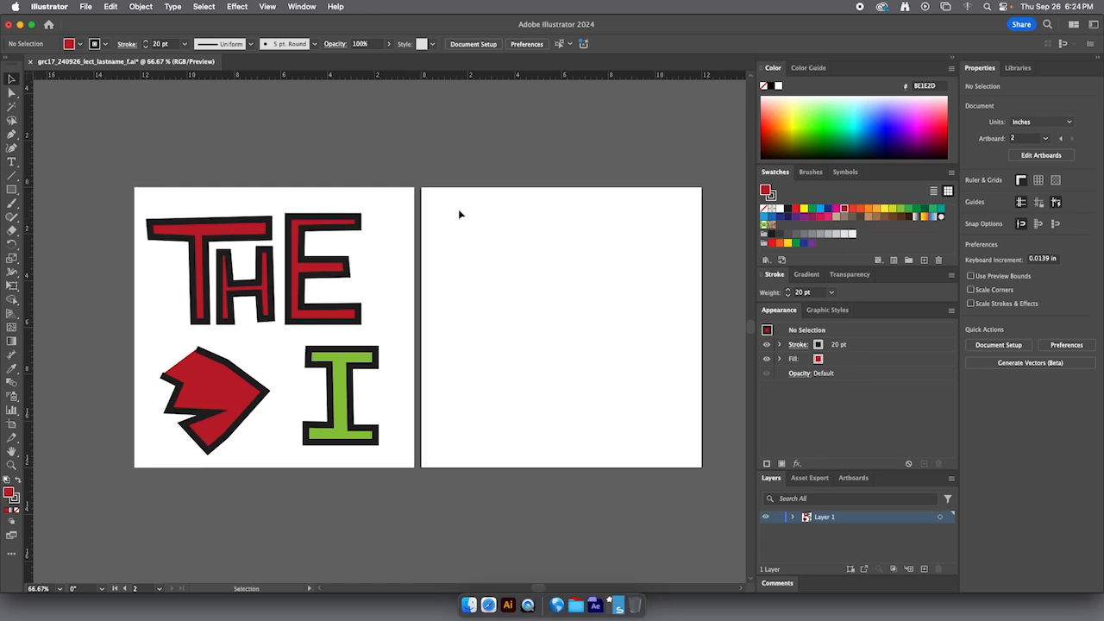
left_click(12, 134)
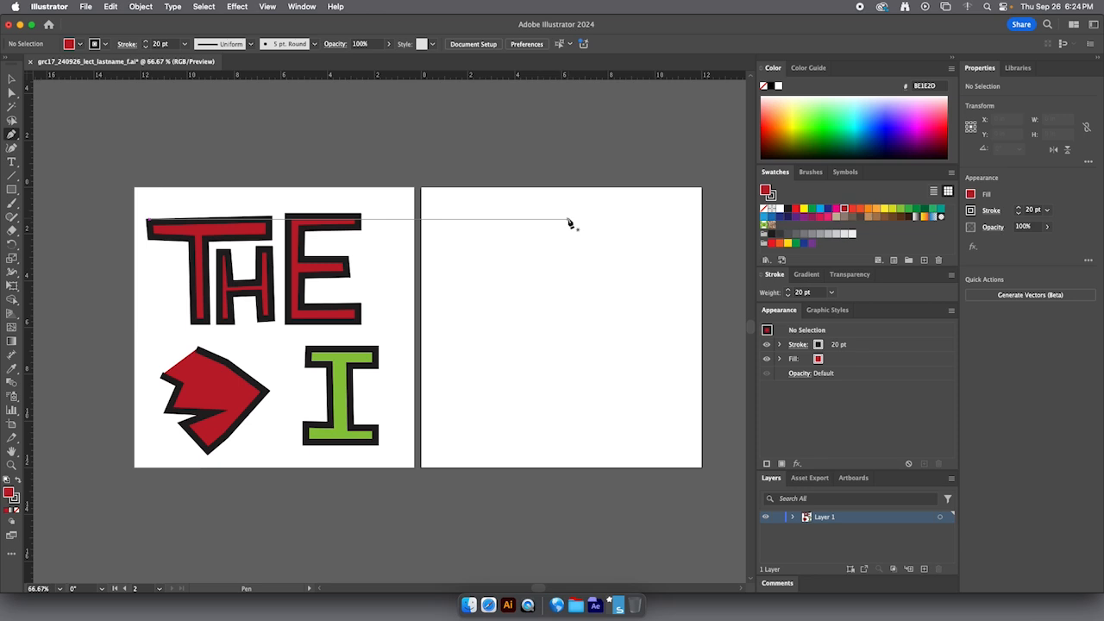
left_click_drag(569, 222, 610, 224)
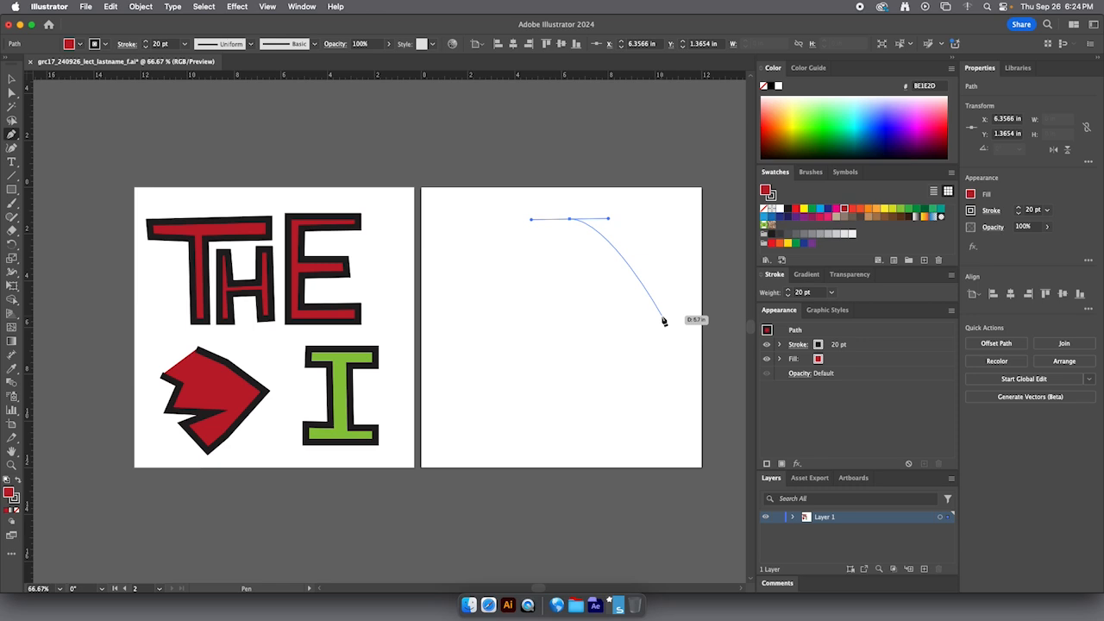
left_click_drag(661, 316, 664, 383)
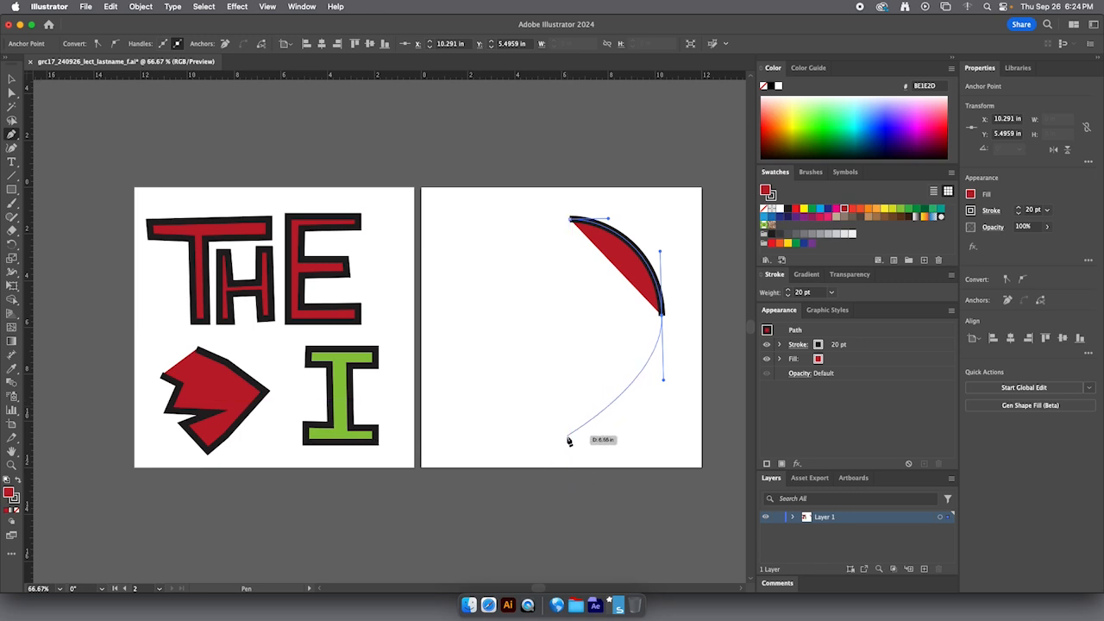
left_click_drag(570, 438, 495, 438)
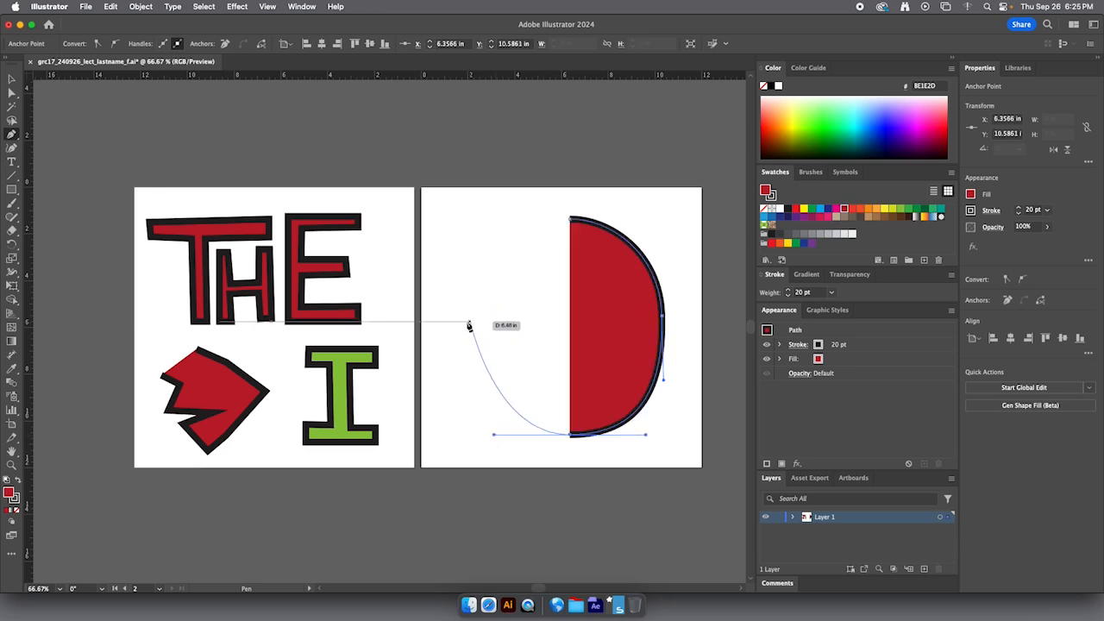
left_click_drag(472, 325, 472, 251)
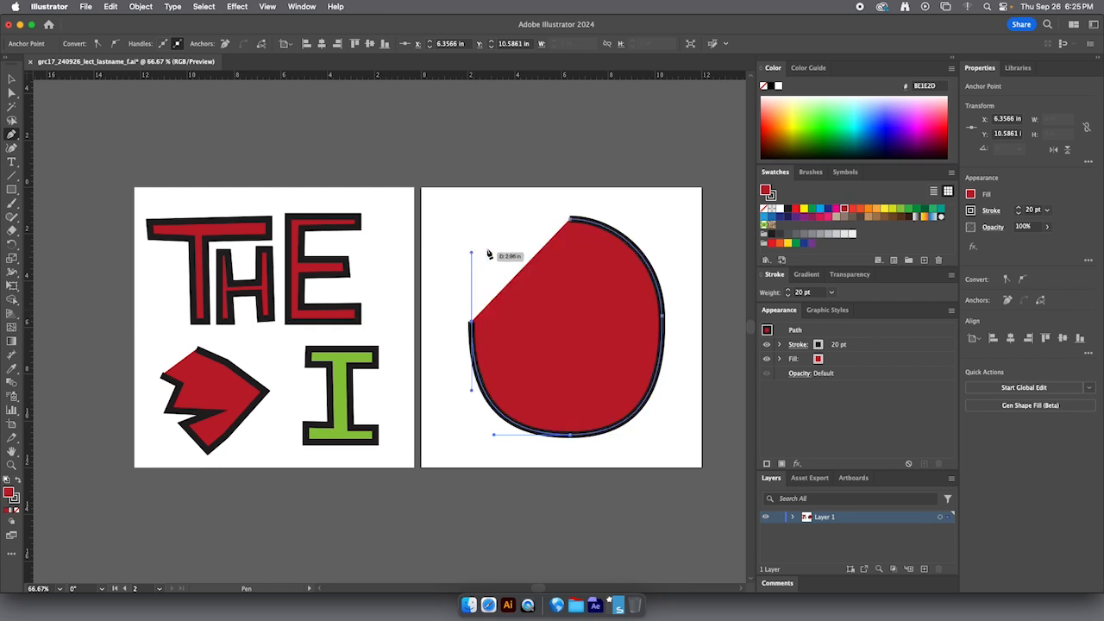
left_click(567, 223)
mouse_move(567, 224)
left_mouse_down()
mouse_move(582, 279)
mouse_move(576, 220)
mouse_move(579, 238)
mouse_move(570, 222)
mouse_move(507, 286)
mouse_move(571, 222)
left_mouse_up()
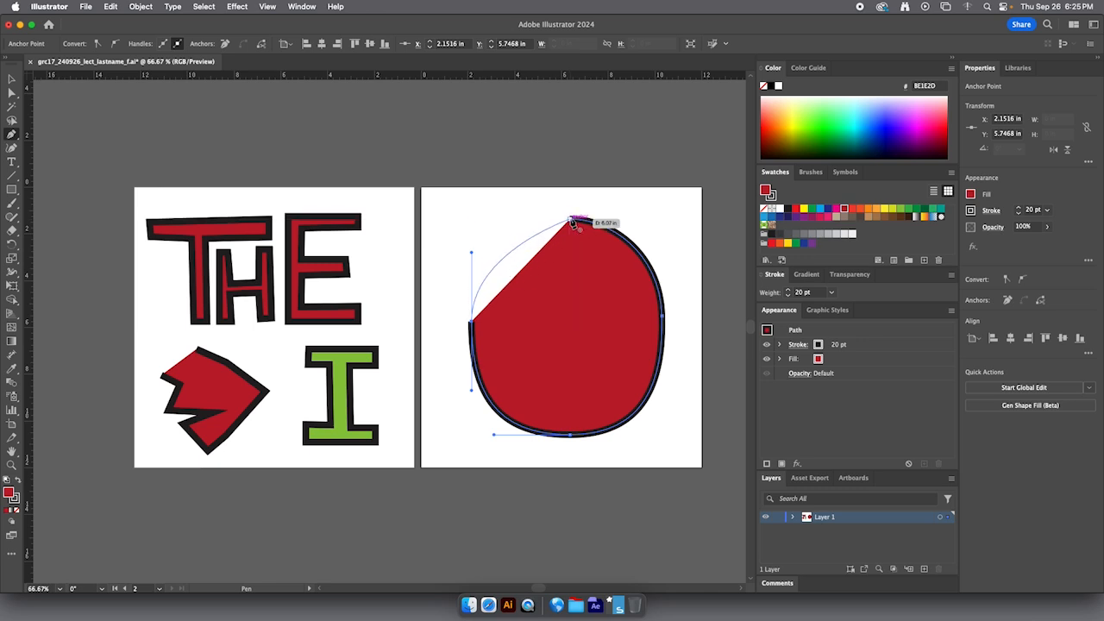
left_click_drag(571, 222, 630, 221)
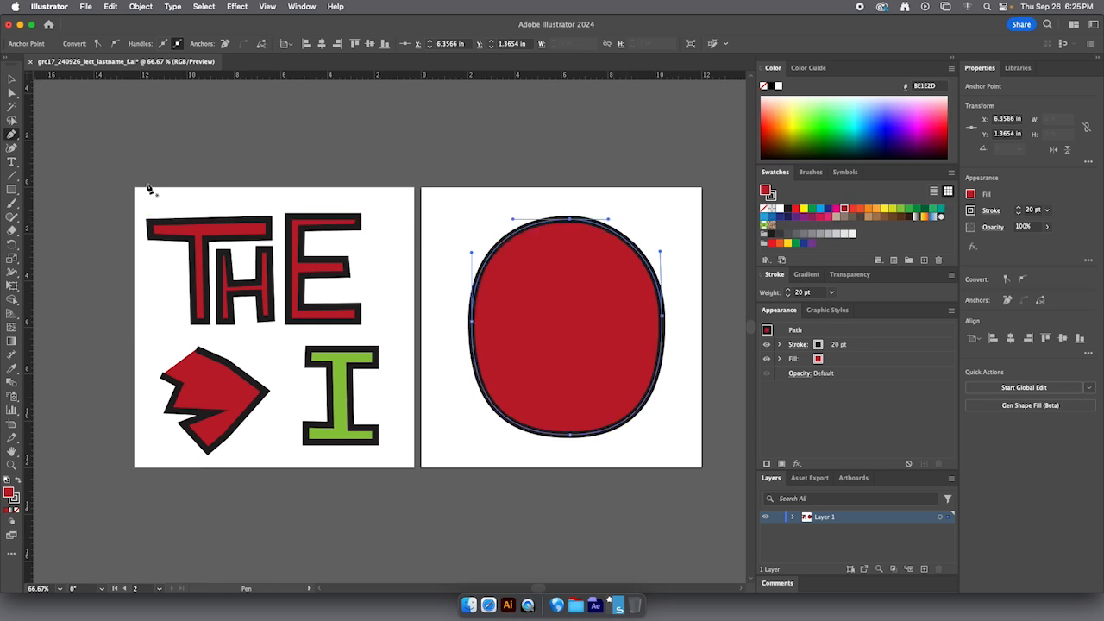
Step: Check the finished oval by selecting it as a whole with the Selection tool, and leave it deselected
left_click(12, 79)
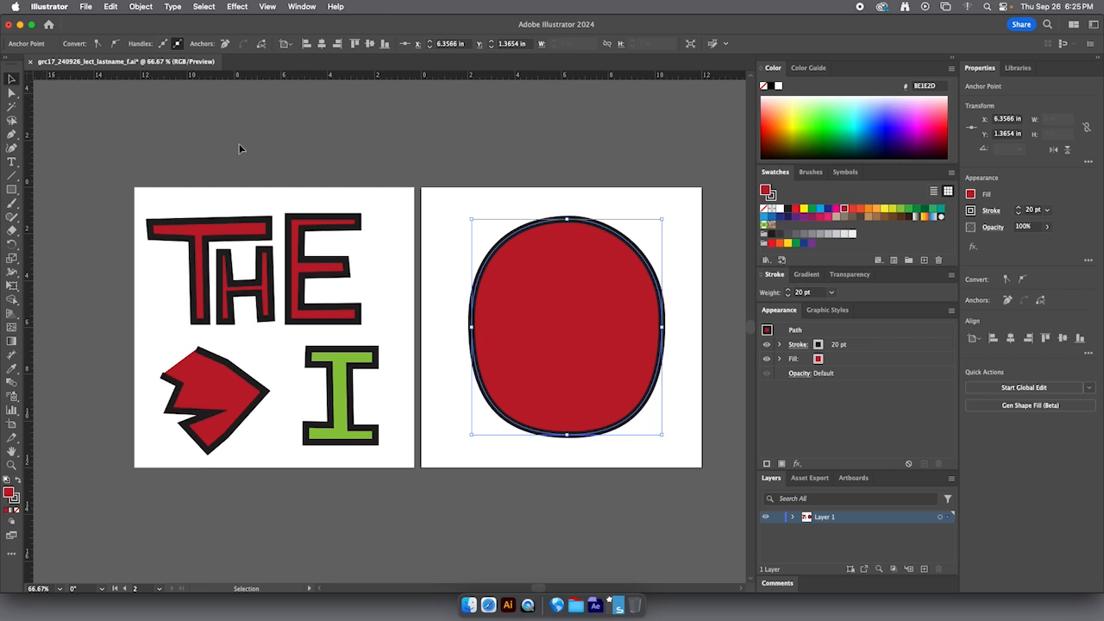
left_click(335, 138)
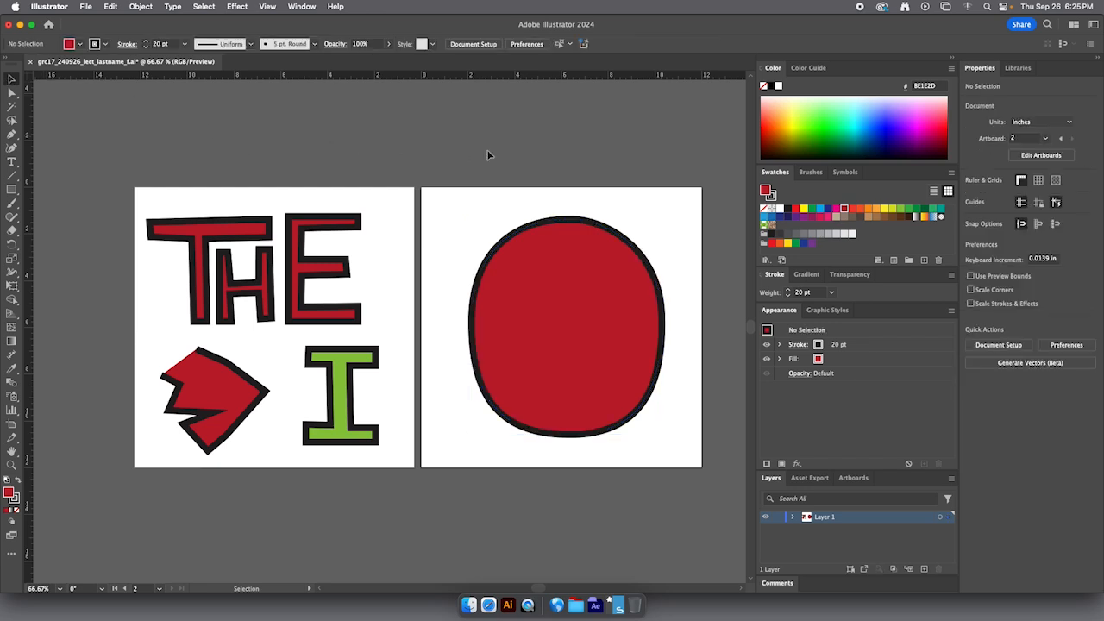
left_click(576, 310)
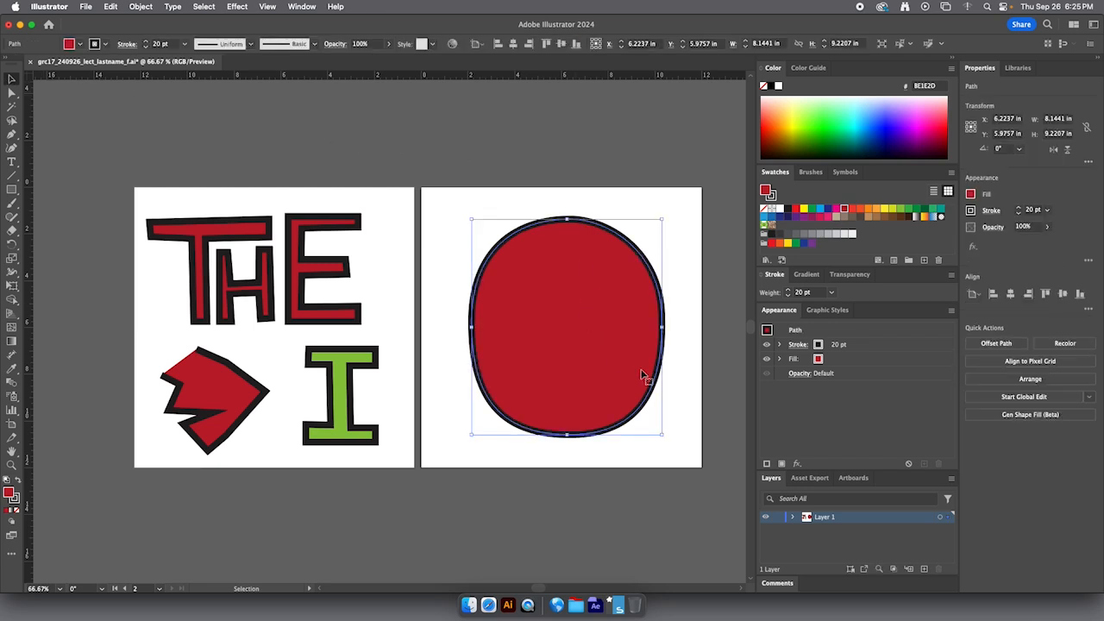
left_click(592, 165)
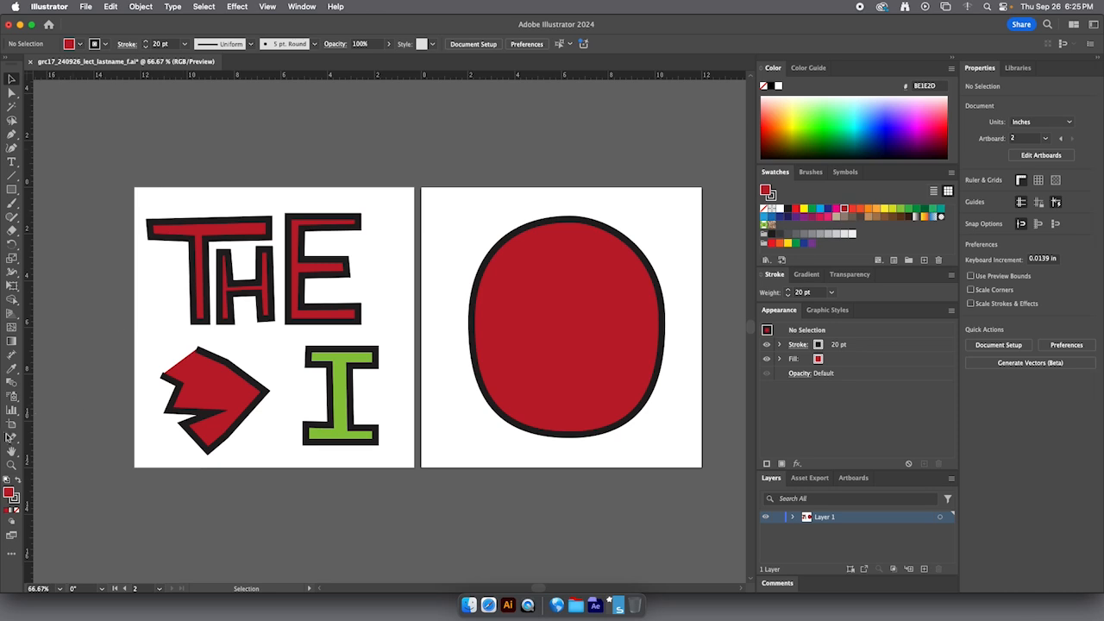
Step: Add a third 12 x 12 in artboard beside the second and return to the Selection tool
left_click(12, 424)
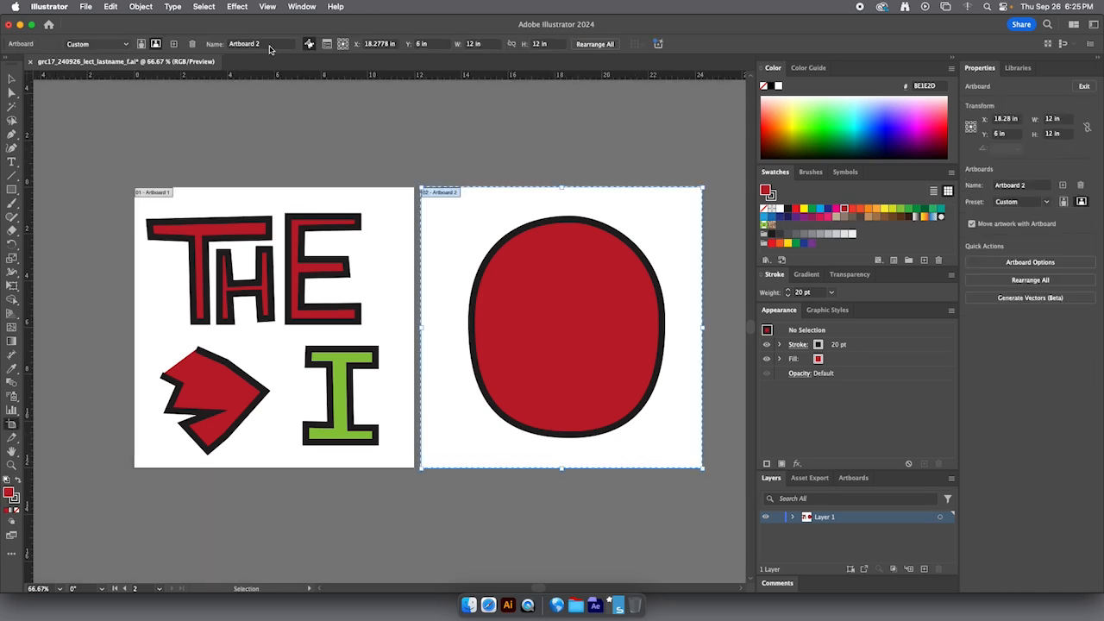
left_click(172, 45)
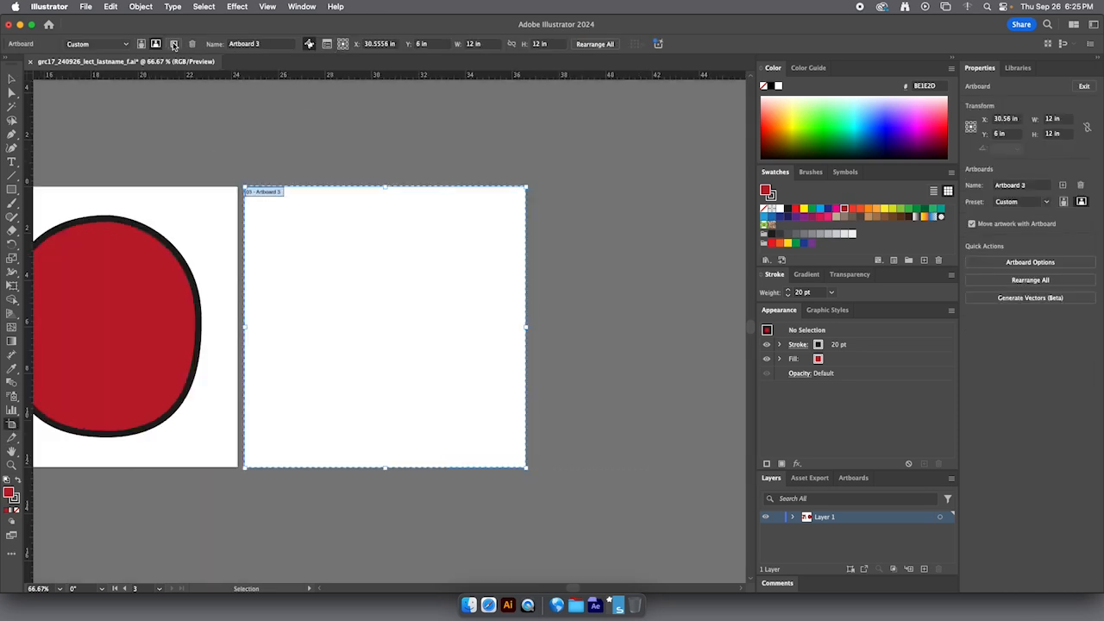
left_click(12, 78)
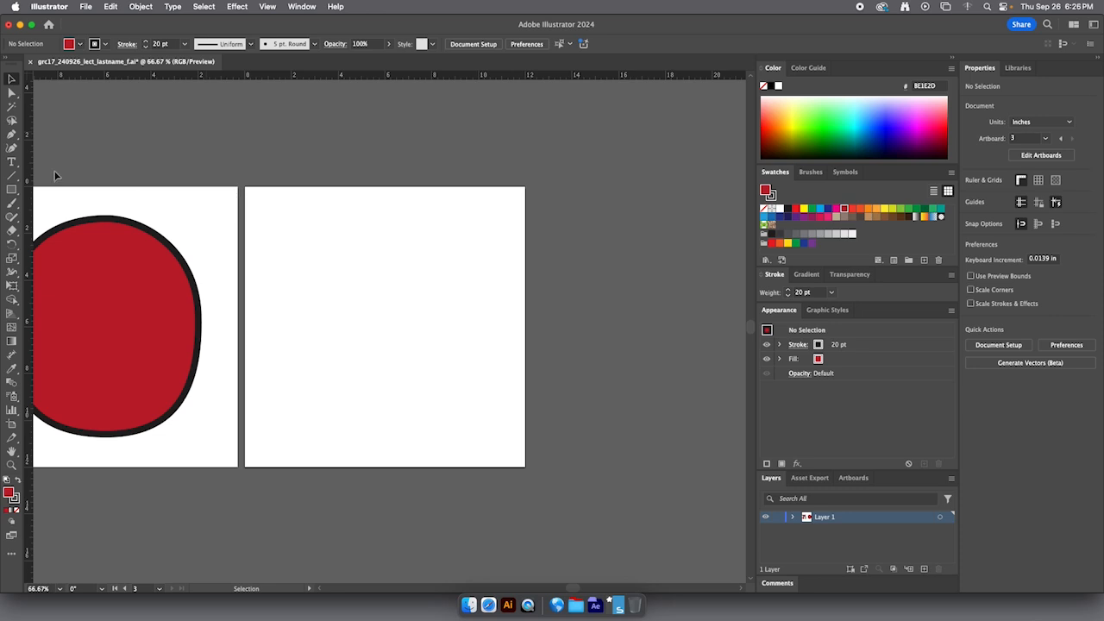
Step: Draw a closed, straight-edged diamond about 7.6 x 8.9 in on the third artboard with the Pen tool and deselect it
left_click(12, 135)
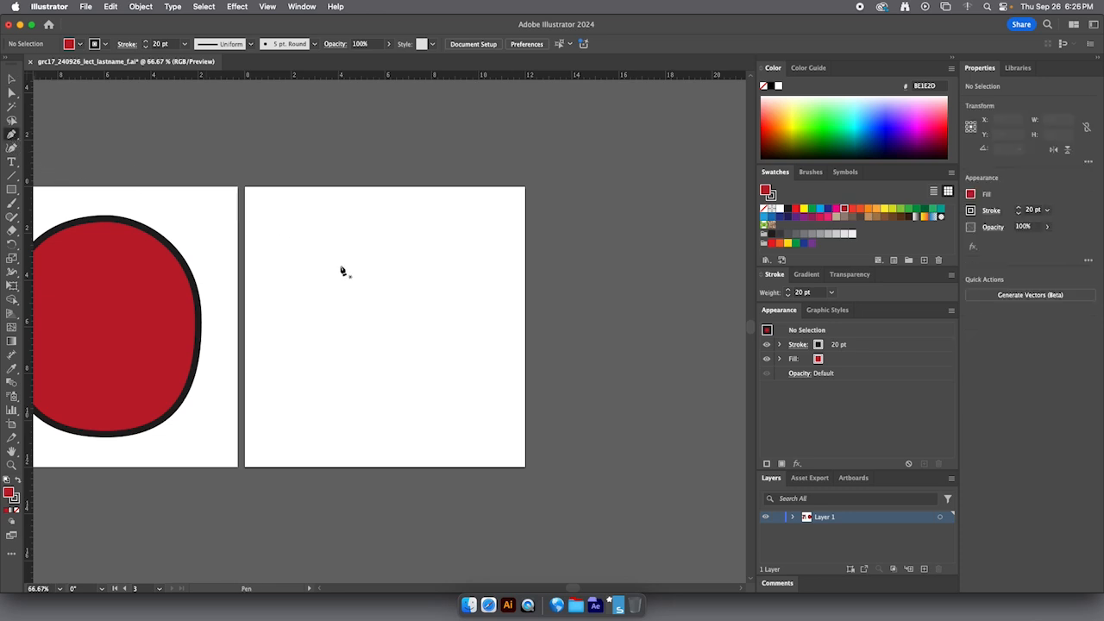
left_click(396, 222)
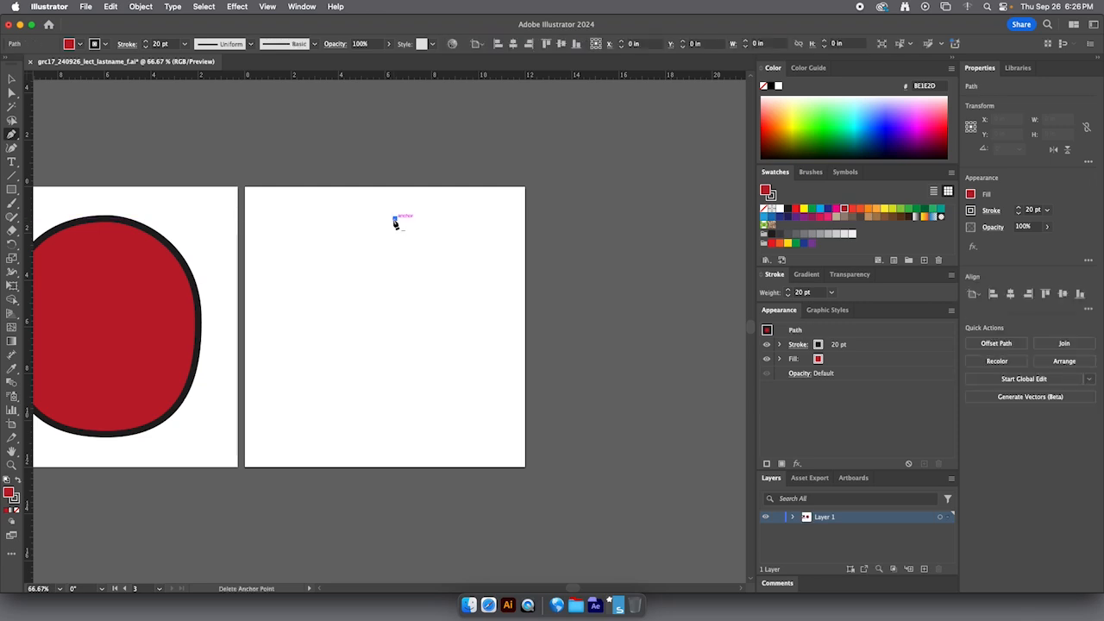
left_click(493, 317)
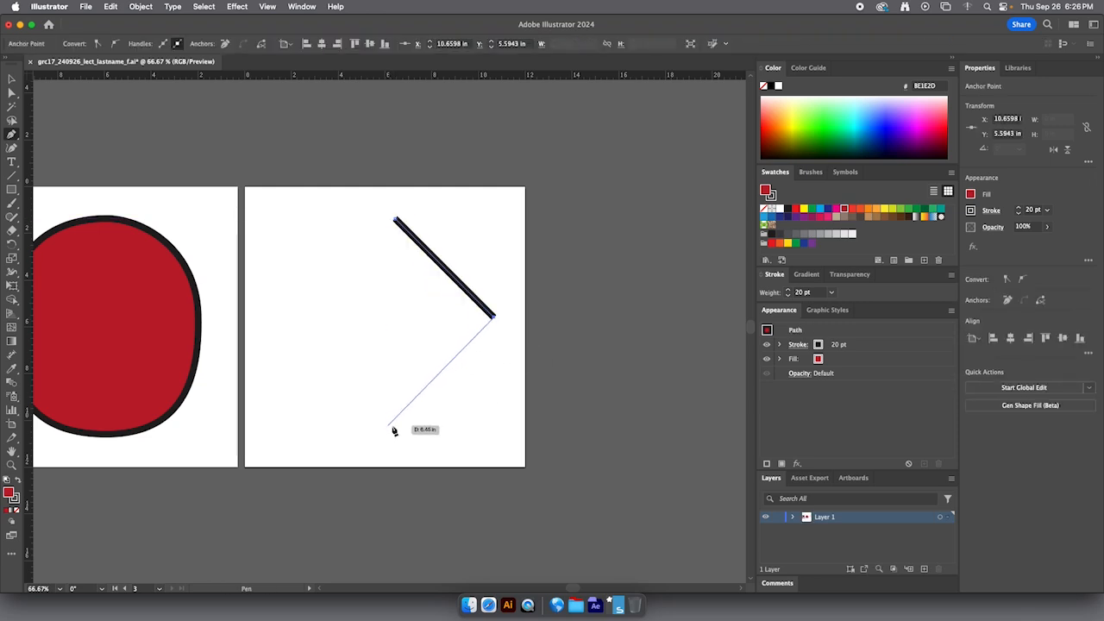
left_click(396, 425)
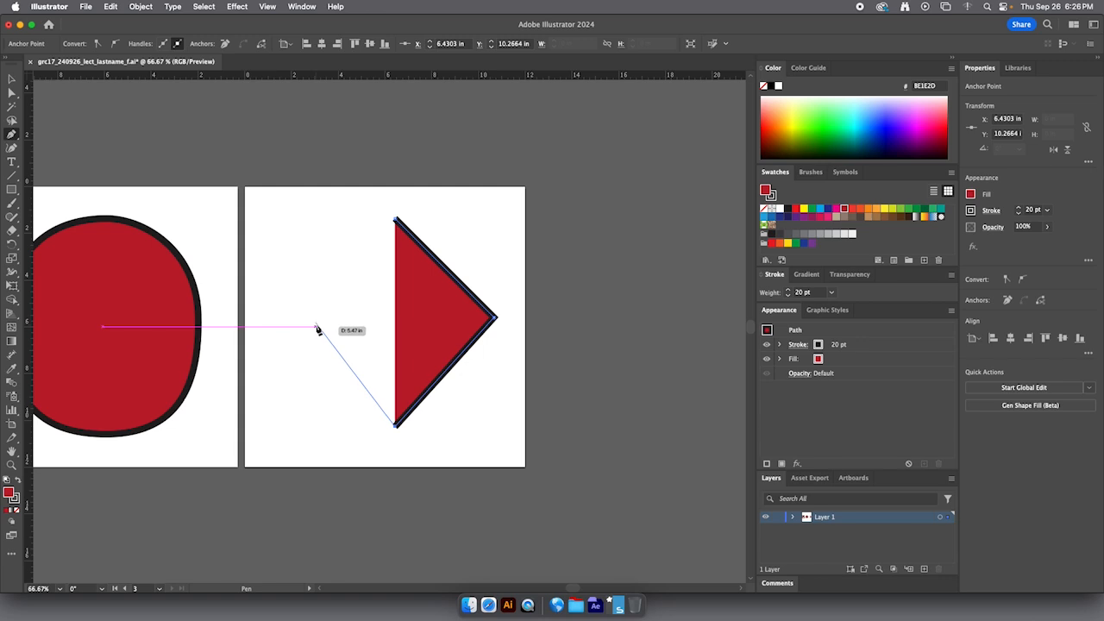
left_click(315, 322)
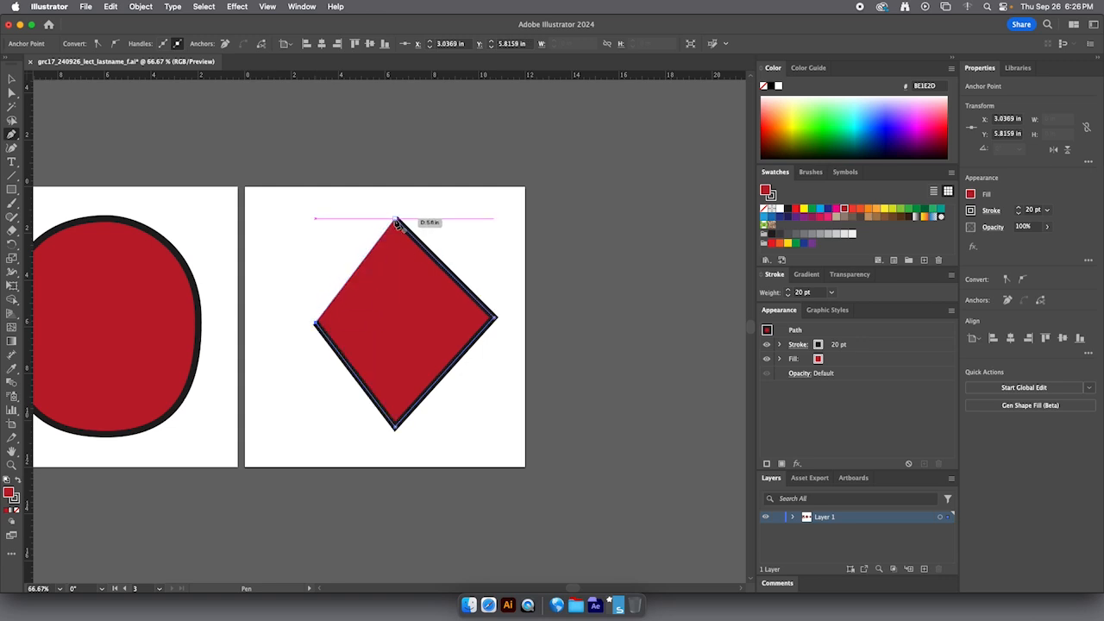
left_click(395, 220)
key("v")
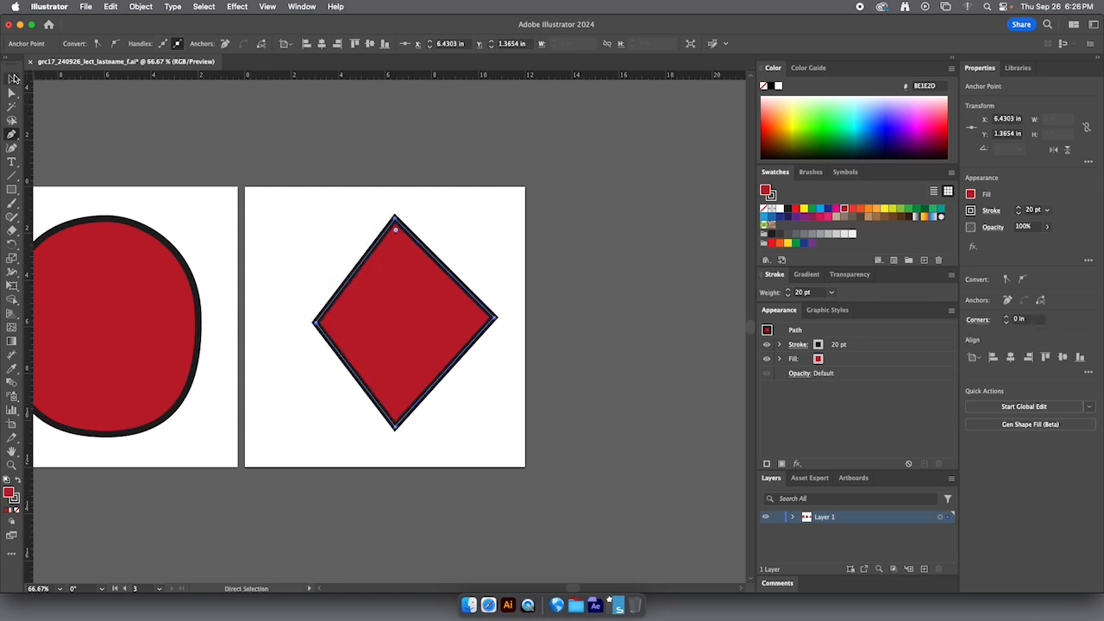
left_click(282, 244)
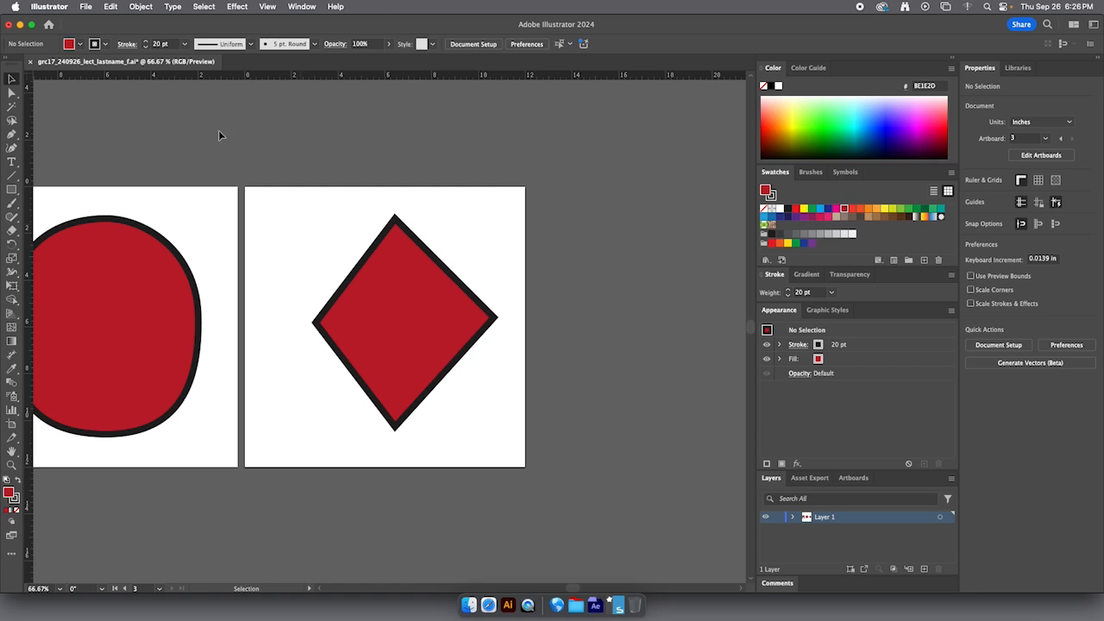
Step: Convert the diamond's four corner points to smooth points with the Anchor Point tool, rounding it into an oval
left_click(12, 135)
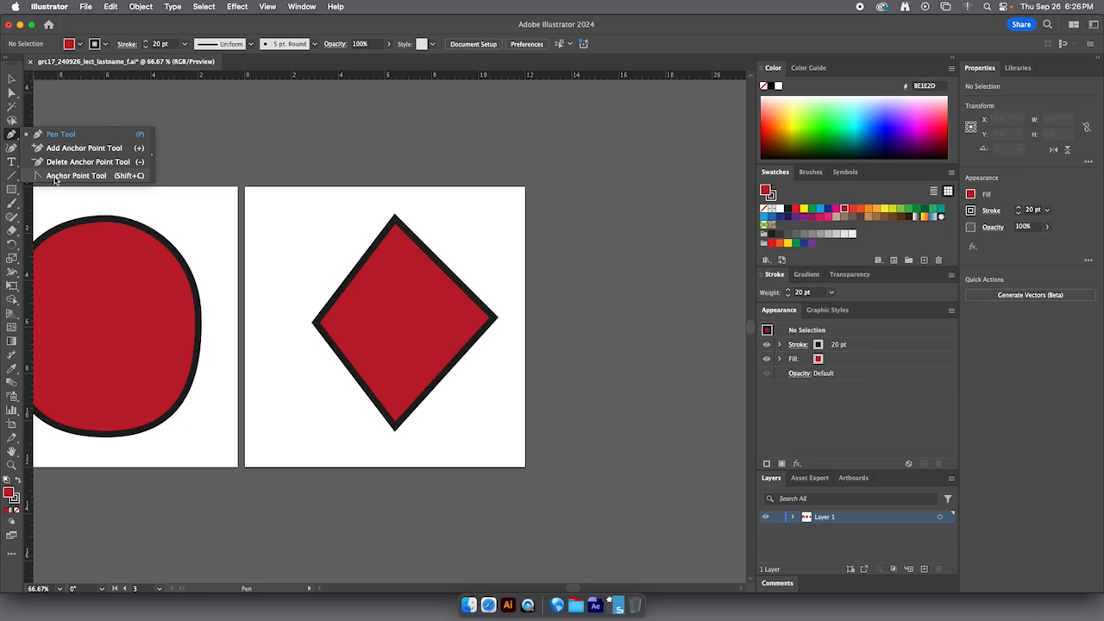
left_click(54, 176)
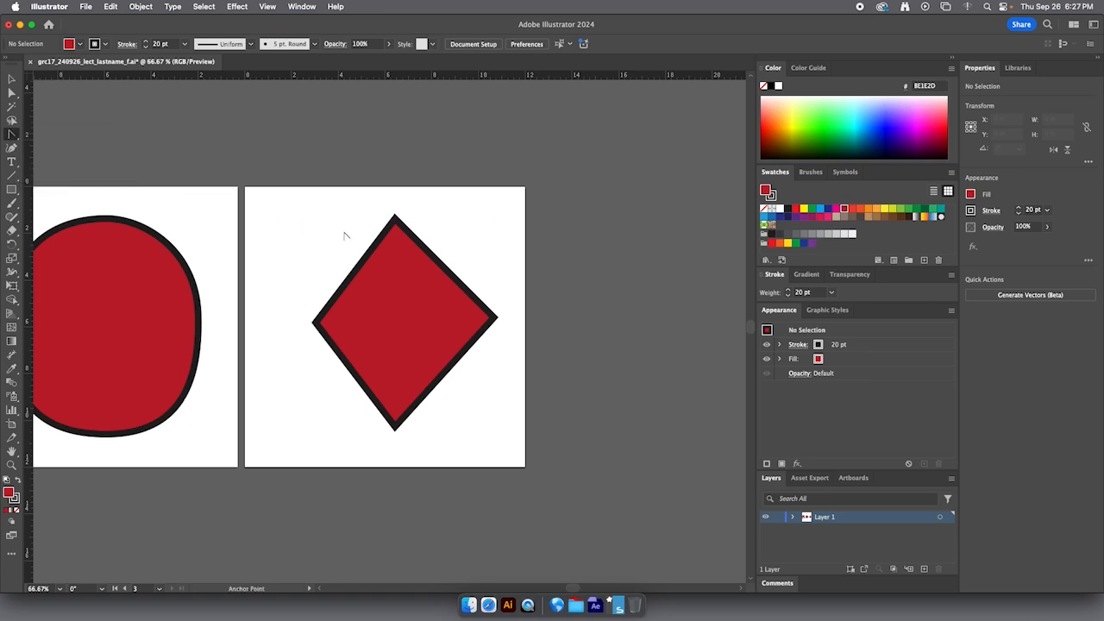
left_click(394, 221)
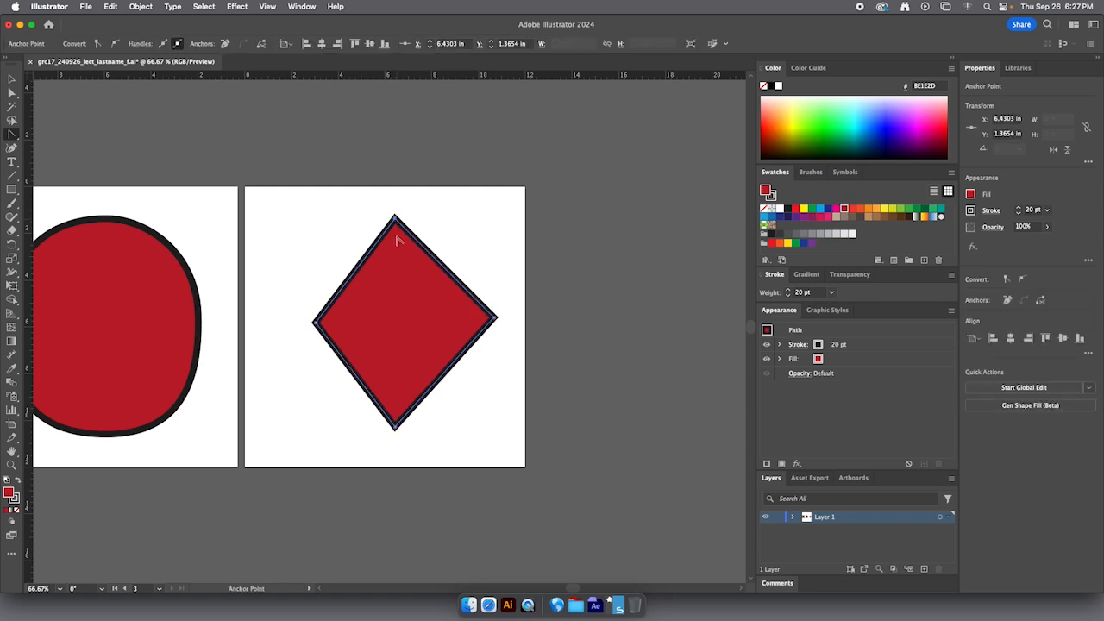
left_click_drag(399, 222, 467, 220)
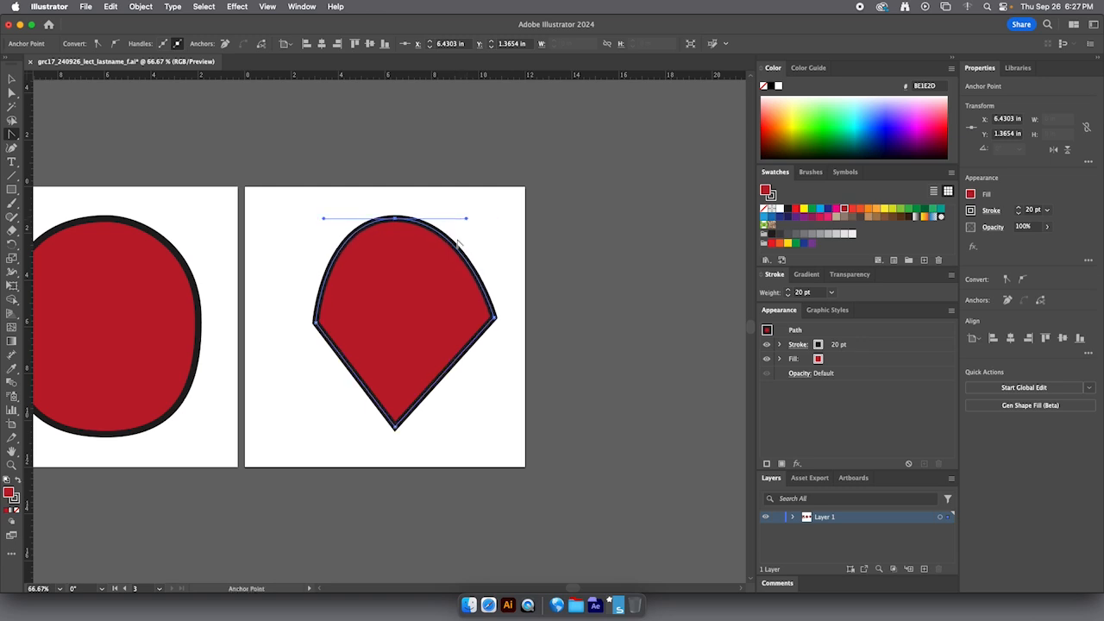
left_click(494, 319)
left_click_drag(494, 320, 495, 376)
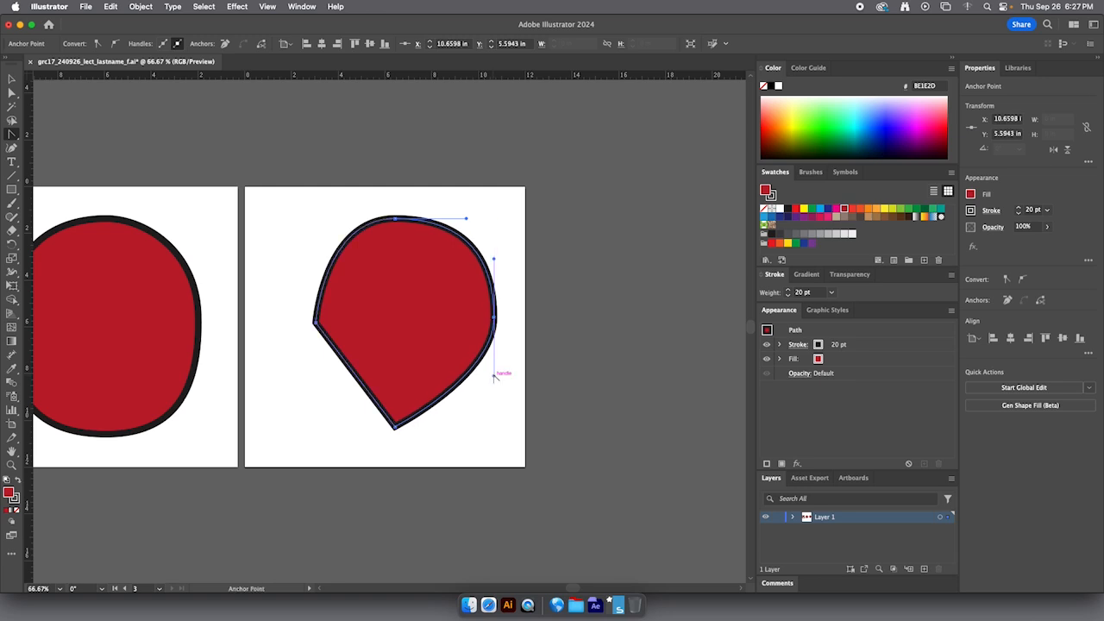
left_click(395, 425)
left_click_drag(396, 427, 315, 426)
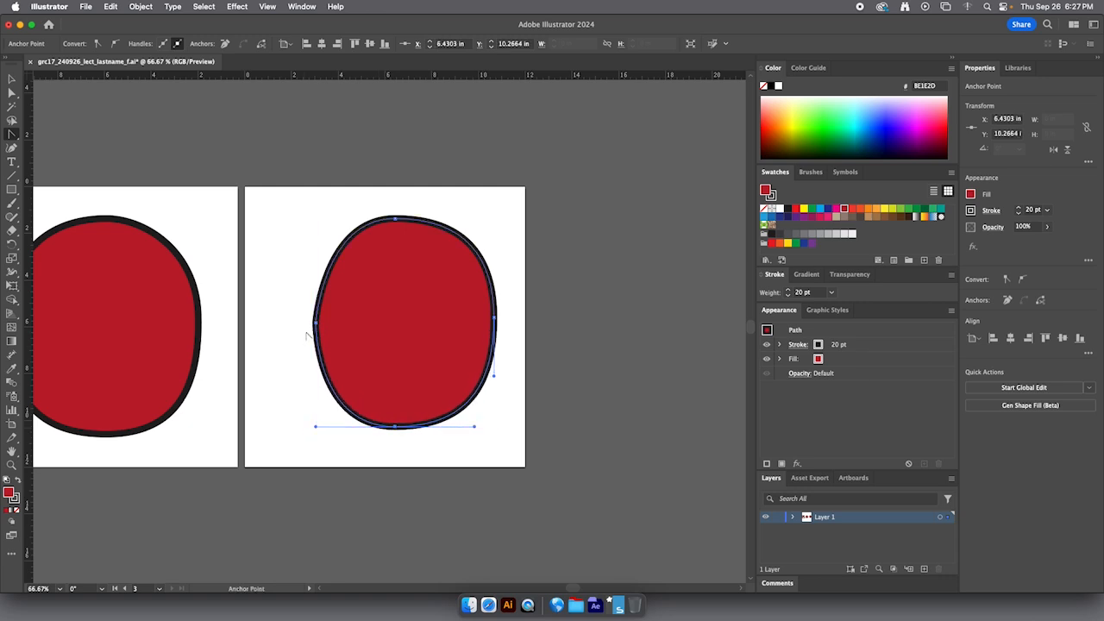
left_click_drag(317, 324, 317, 275)
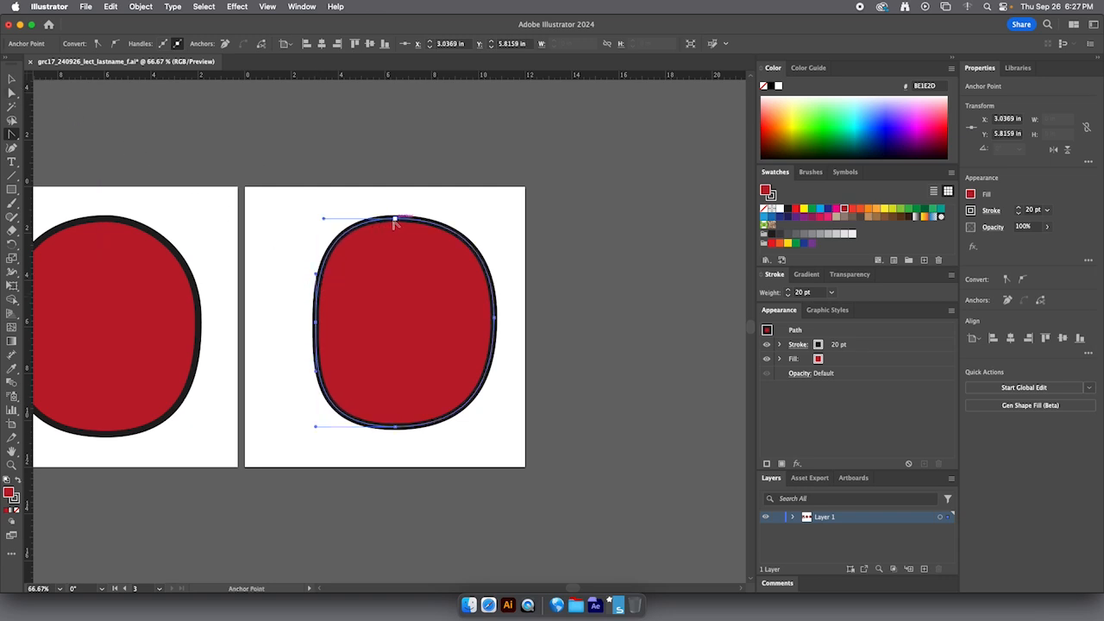
Step: Swing the top point's left handle and the bottom point's right handle inward independently, making the oval's upper-left and lower-right curves concave
left_click_drag(323, 220, 429, 376)
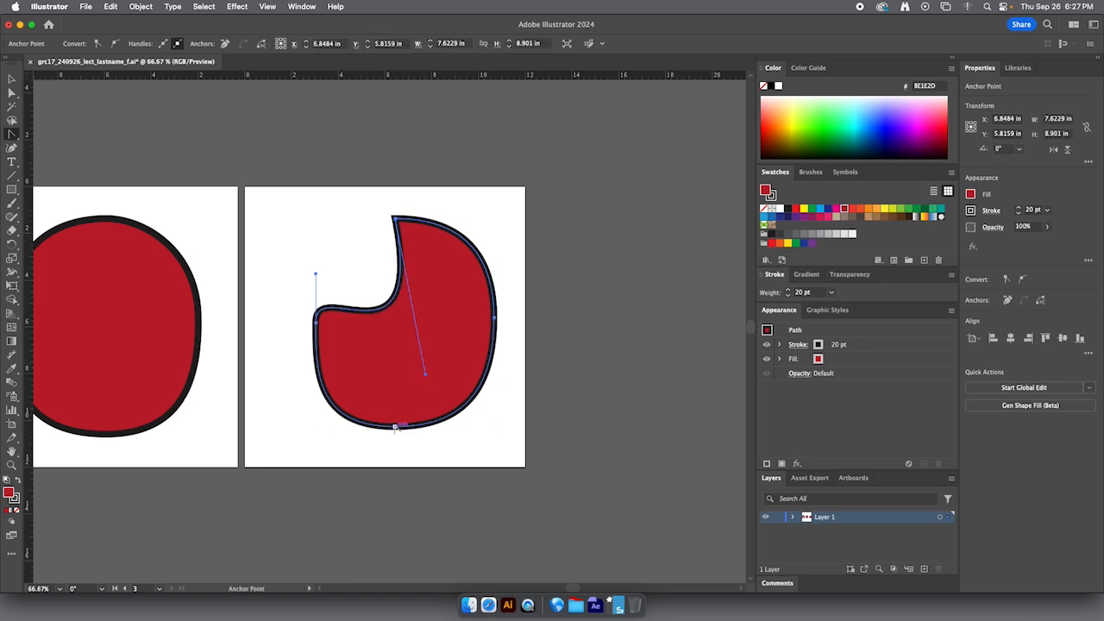
left_click_drag(395, 428, 336, 430)
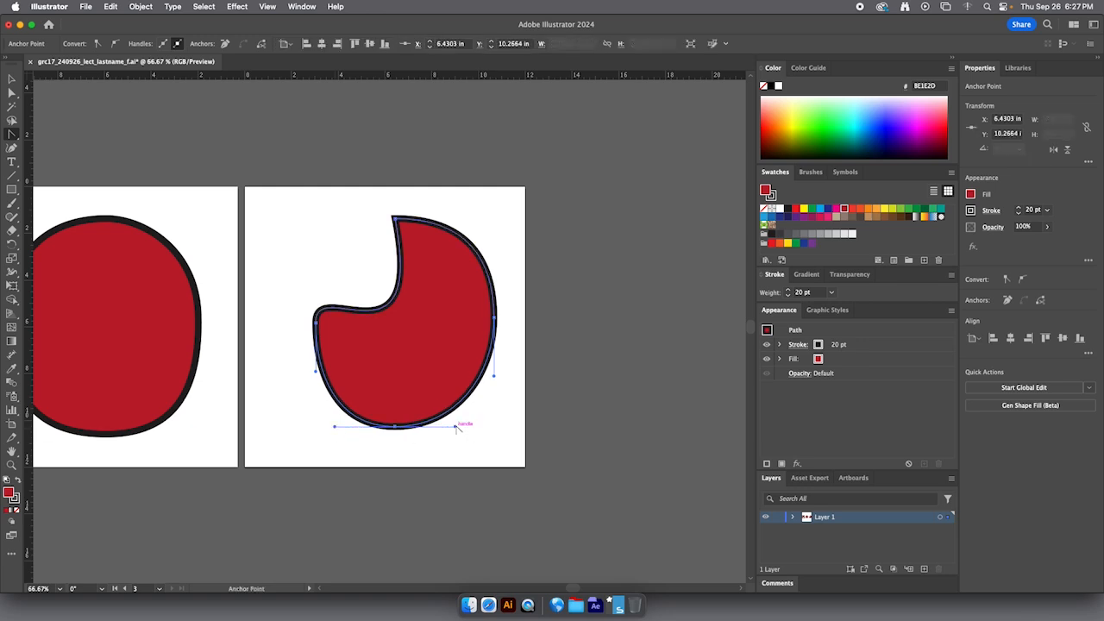
left_click_drag(456, 426, 397, 310)
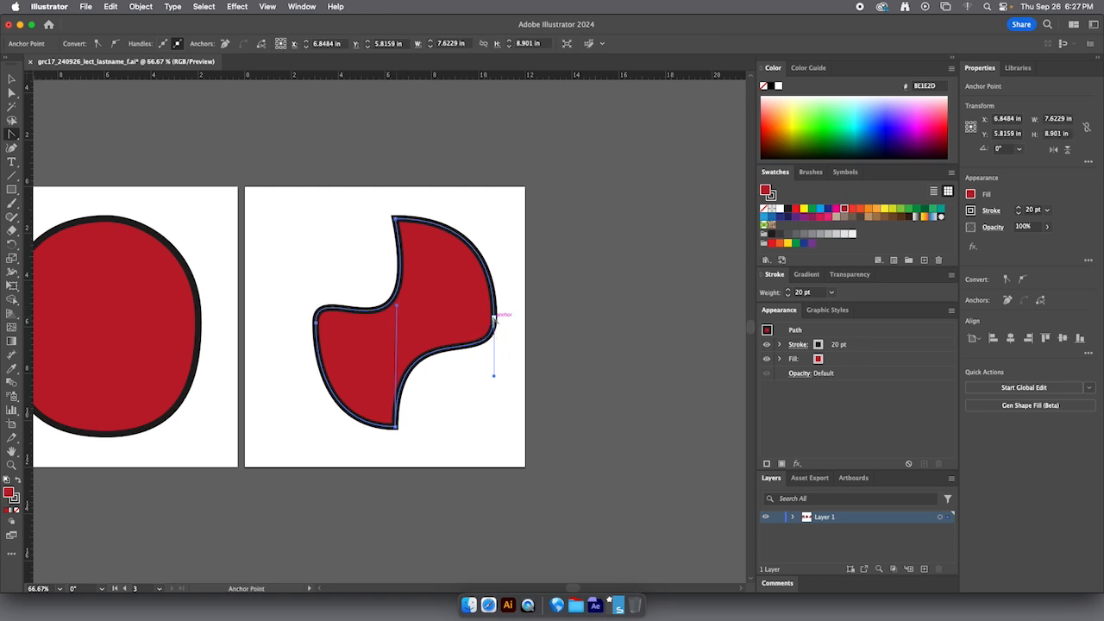
Step: Try converting the shape's rightmost smooth point to a corner with the Anchor Point tool, and undo the conversion
left_click_drag(494, 318, 499, 328)
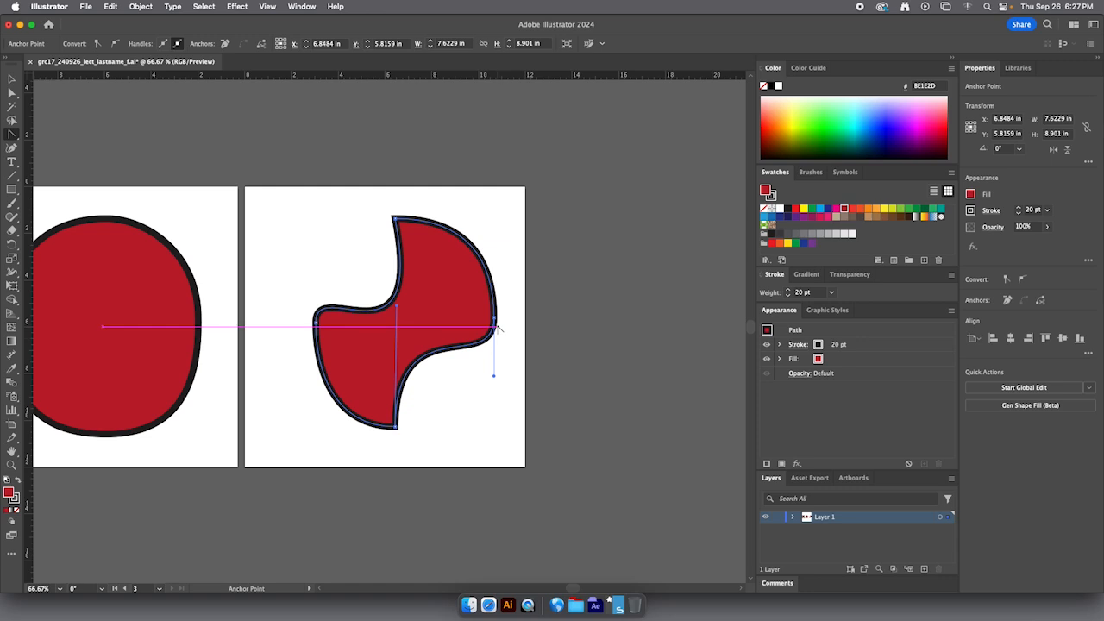
left_click(494, 318)
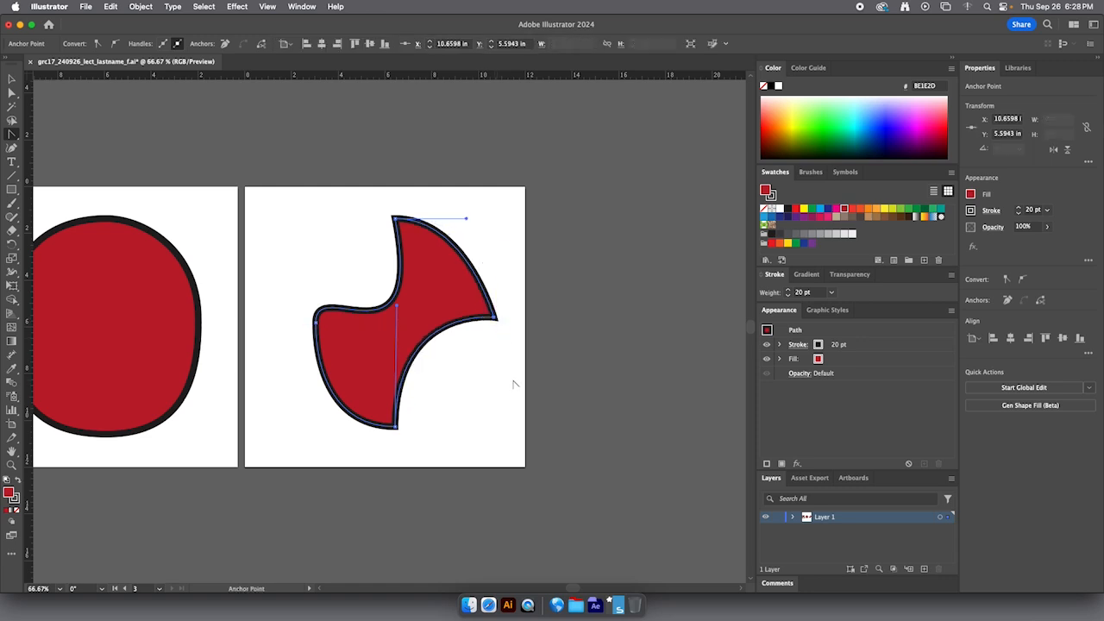
key("super+z")
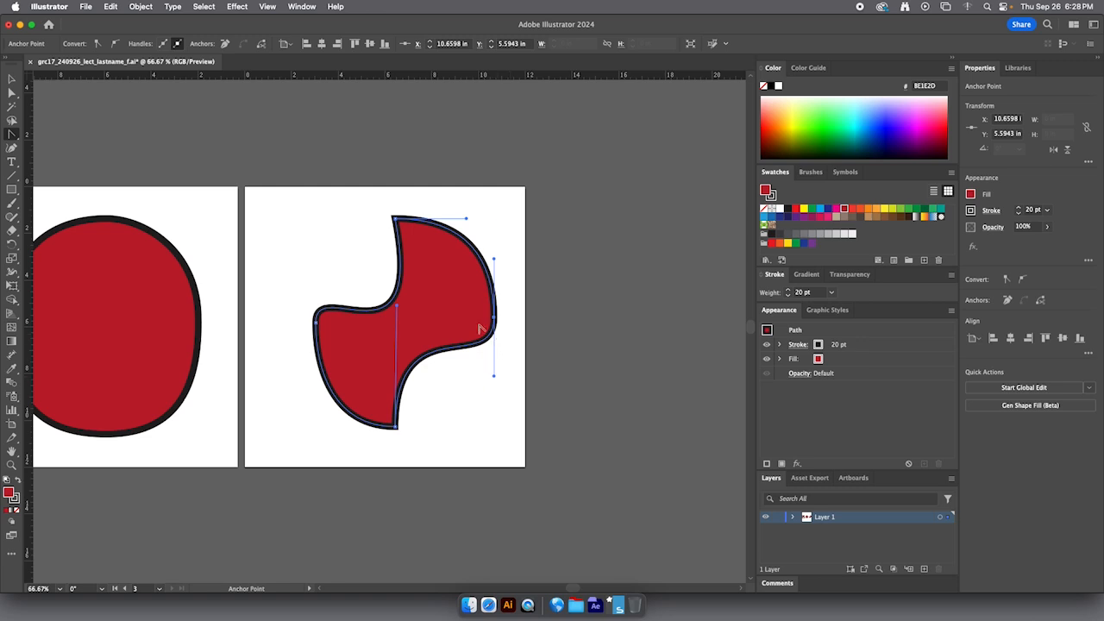
Step: Convert the third artboard shape's leftmost and rightmost points to corners and pull them back into smooth points with long vertical handles
left_click_drag(382, 318, 406, 345)
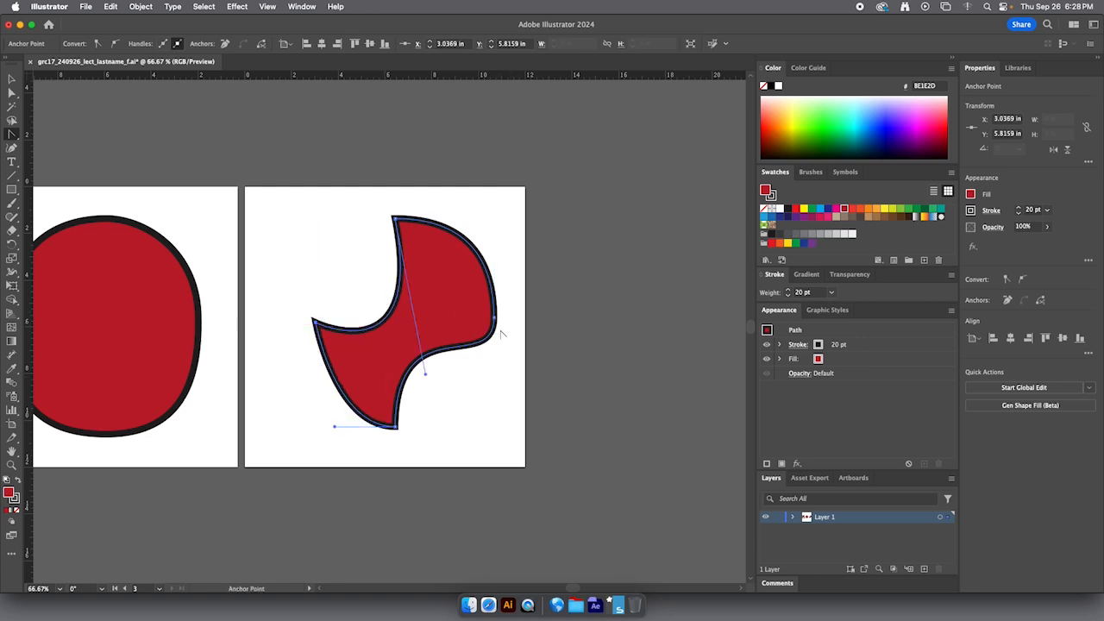
left_click(494, 318)
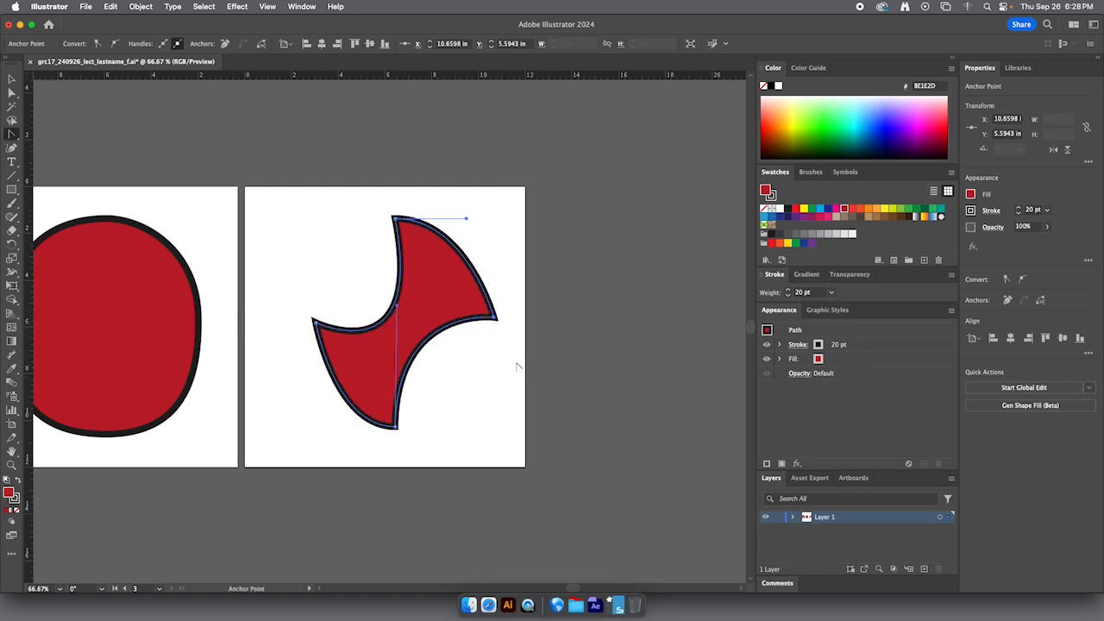
left_click_drag(494, 318, 495, 396)
left_click(315, 322)
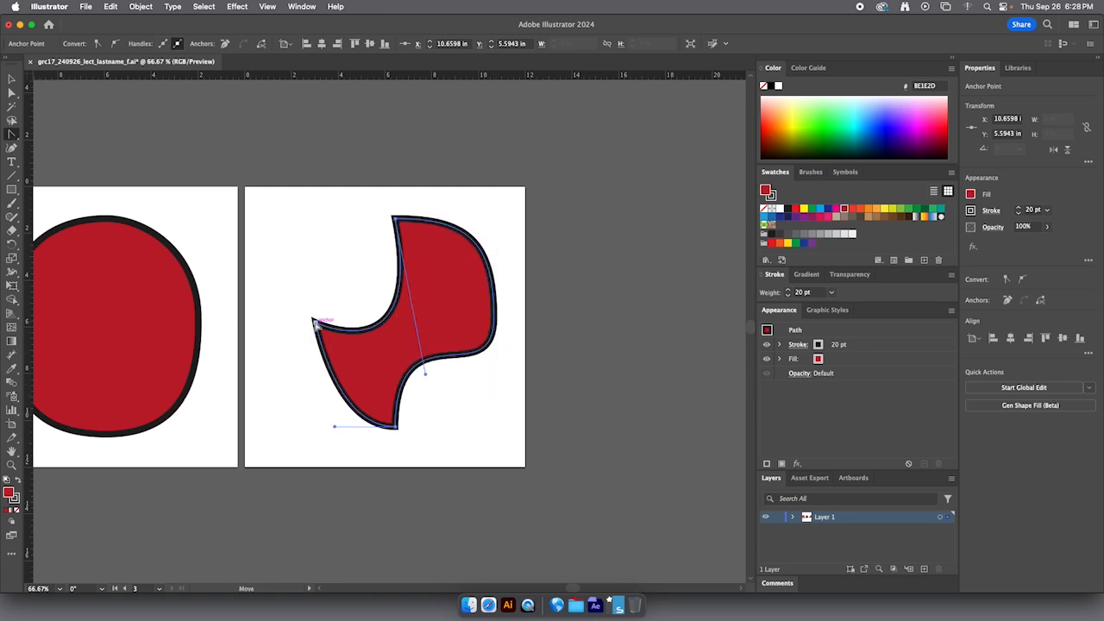
left_click_drag(315, 322, 315, 244)
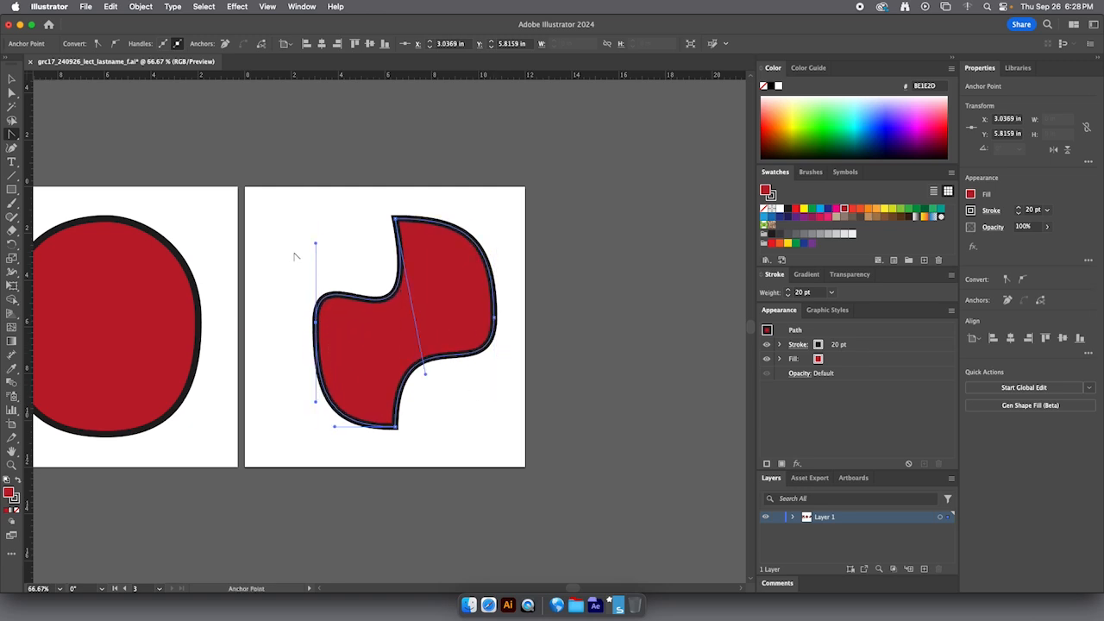
key("v")
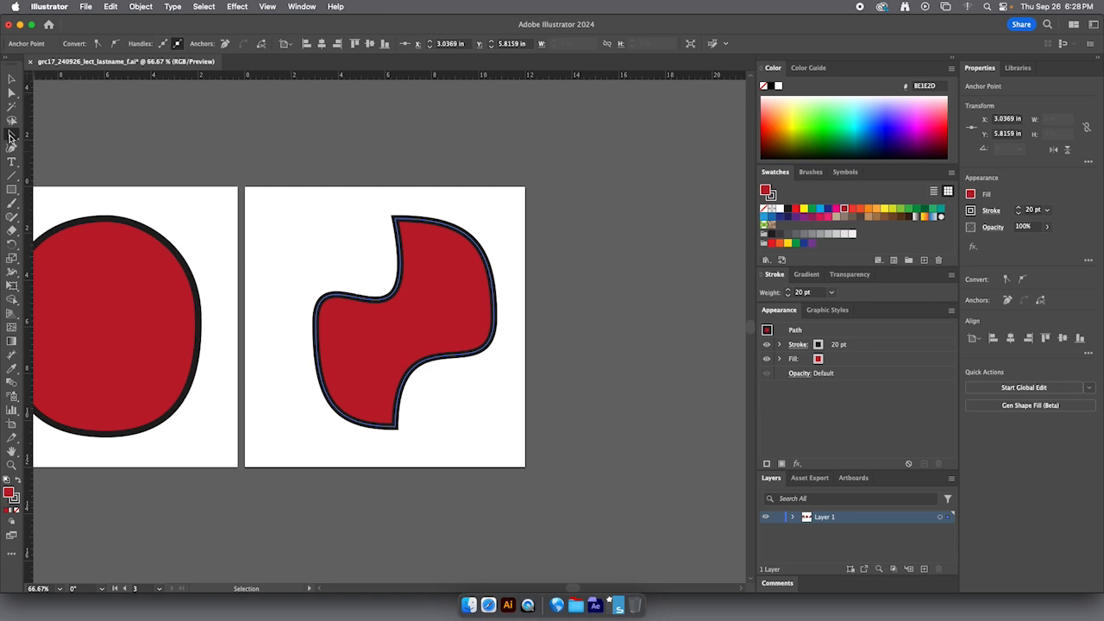
Step: Try converting the rightmost and bottom points of the second artboard's oval to corners with the Anchor Point tool, and undo both conversions
left_click(11, 136)
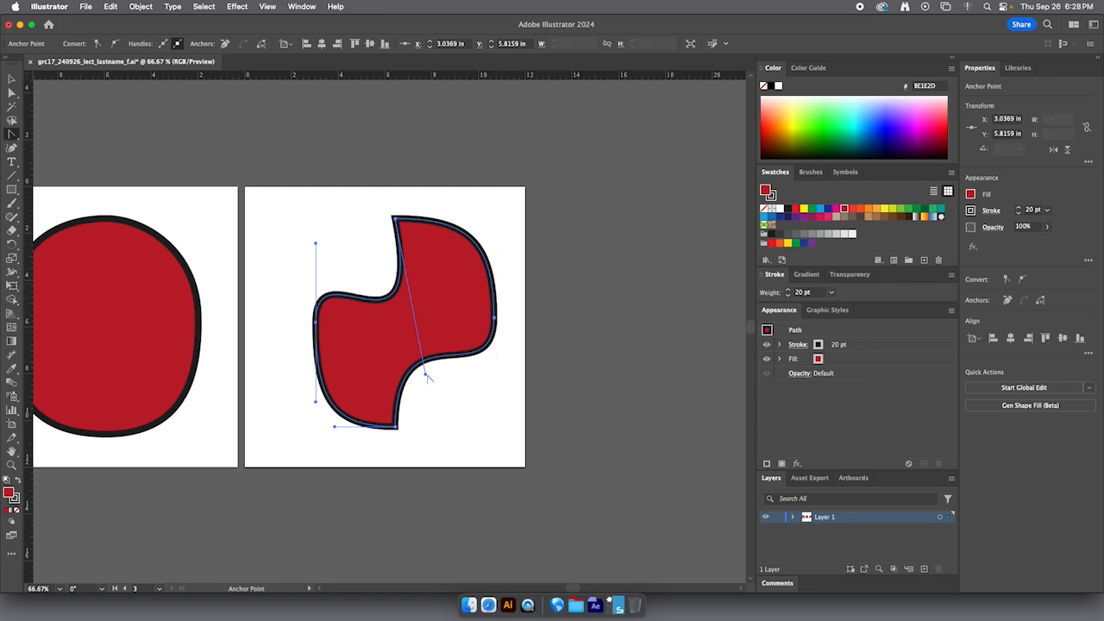
left_click_drag(256, 370, 429, 339)
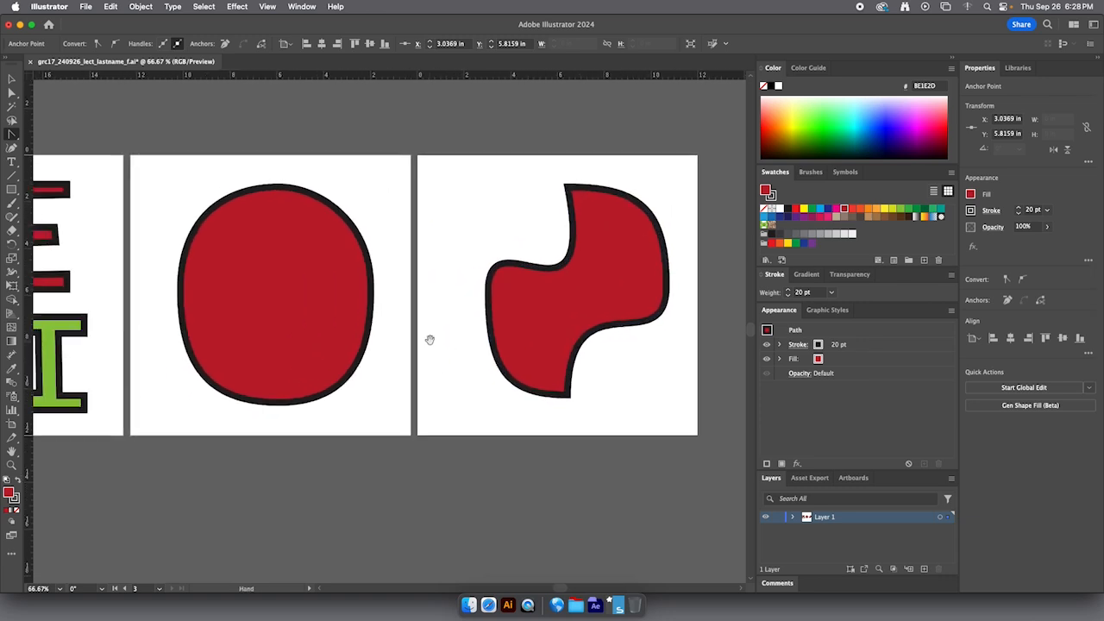
left_click(340, 316, "super")
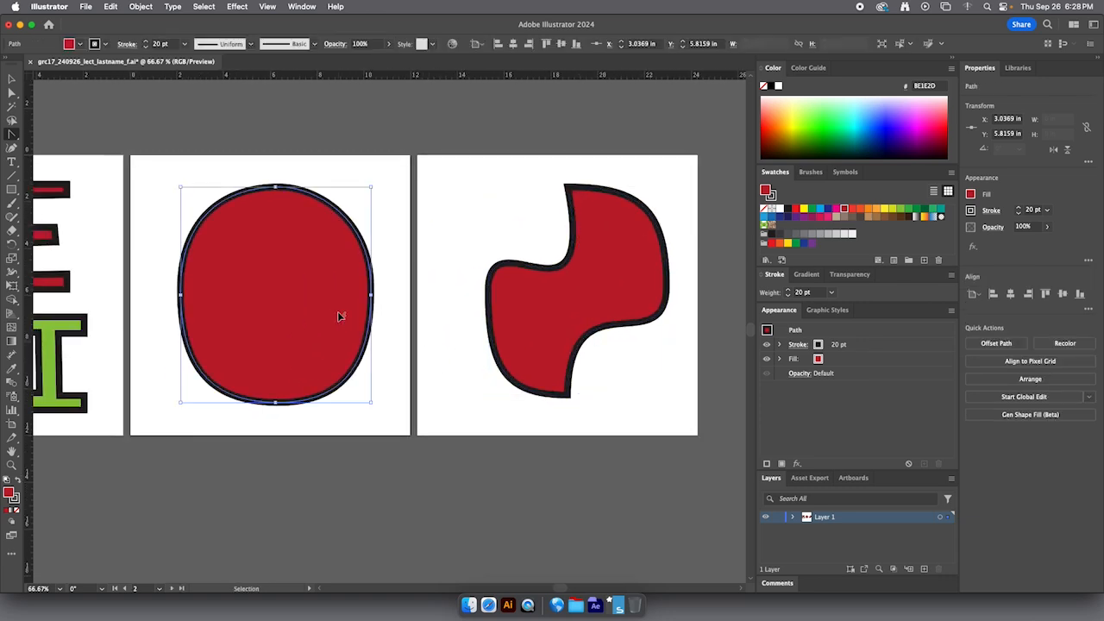
left_click(371, 283)
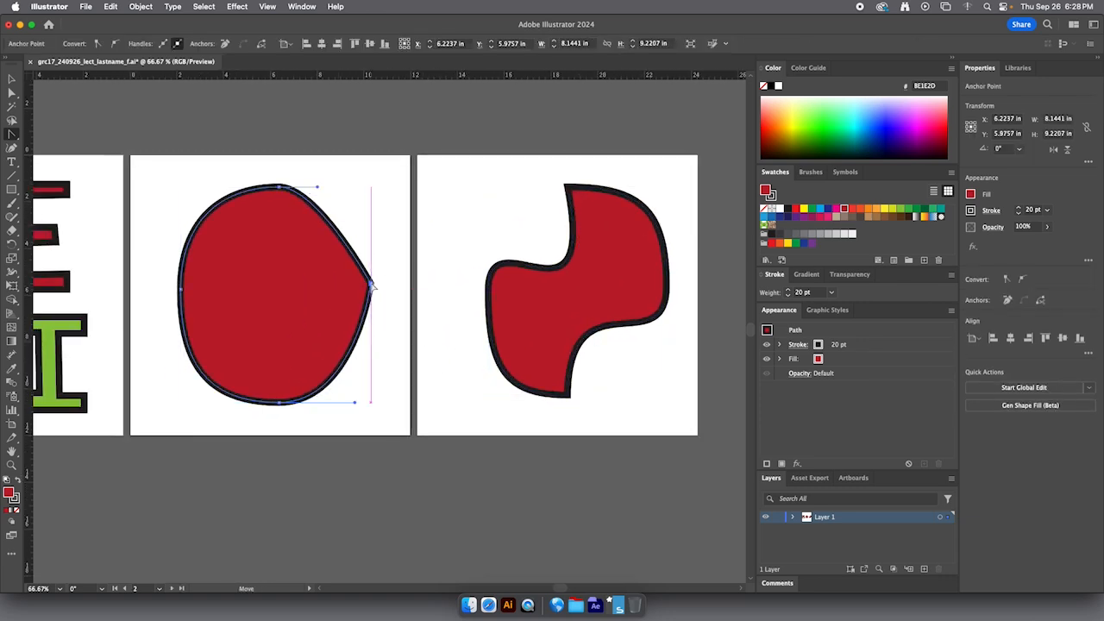
left_click(279, 404)
key("v")
key("super+z")
key("super+z")
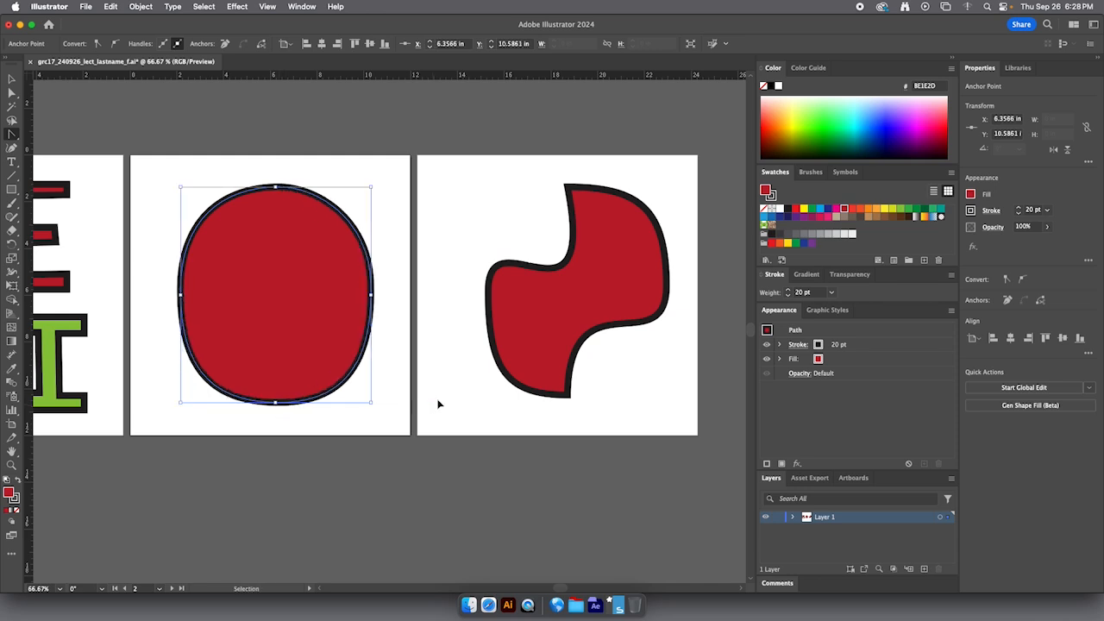
key("shift+c")
key("v")
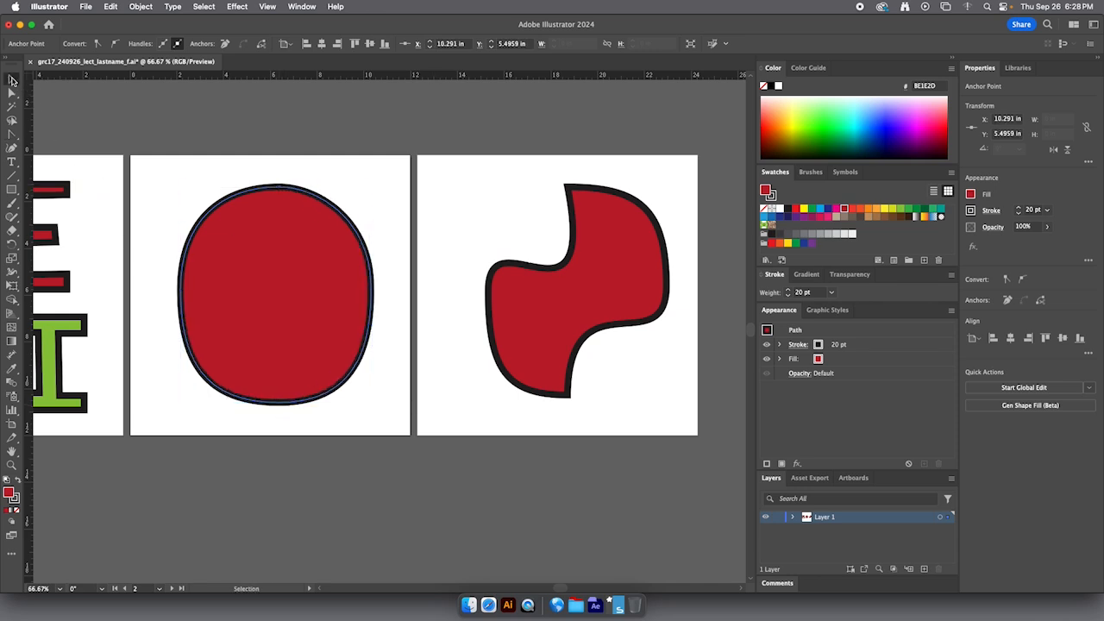
Step: Try deleting the top anchor point of the third artboard's shape with the Direct Selection tool, and undo the deletion
left_click_drag(463, 290, 328, 300)
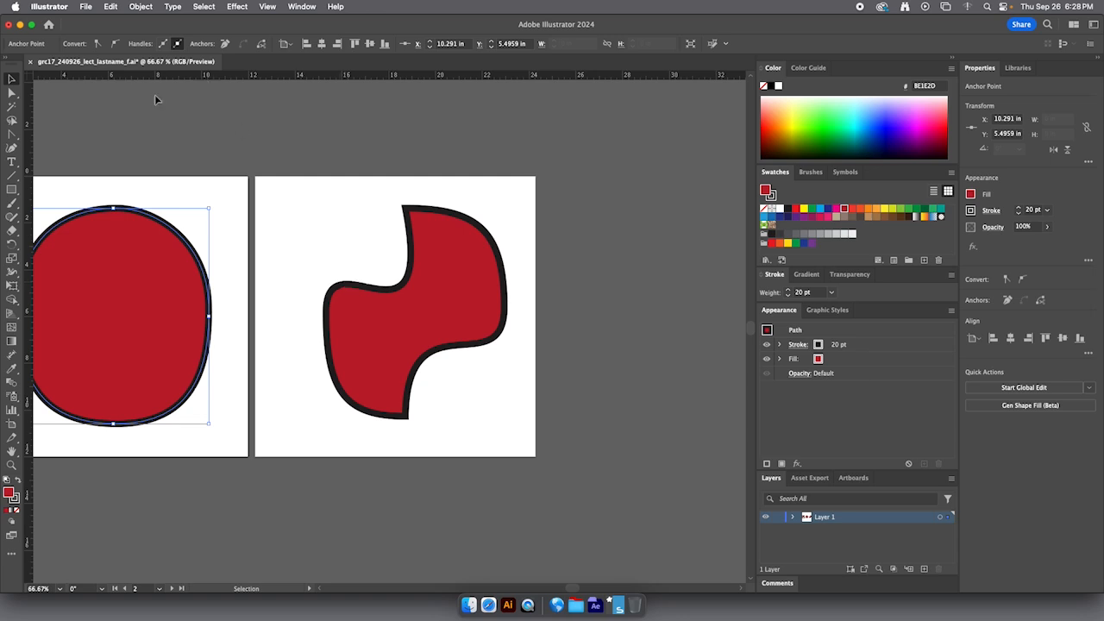
left_click(11, 93)
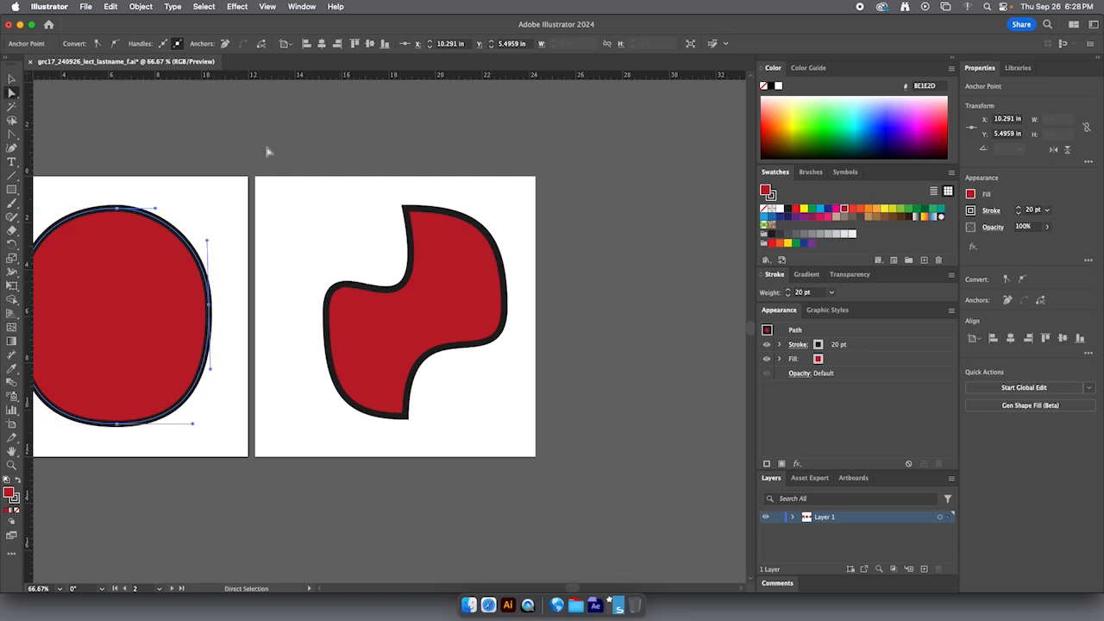
left_click(319, 210)
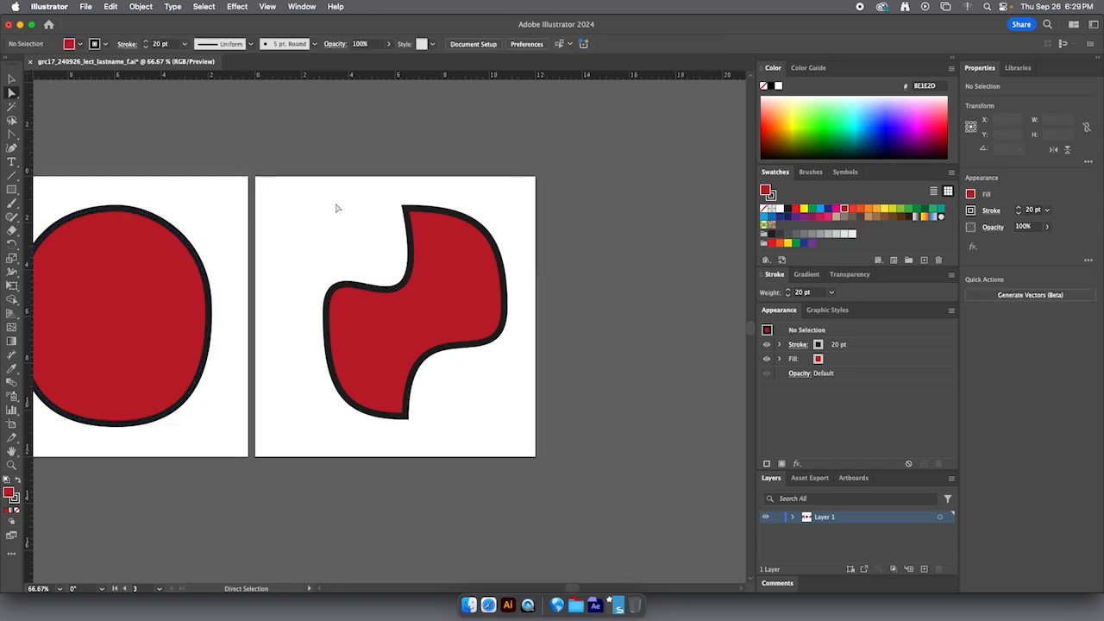
left_click(488, 235)
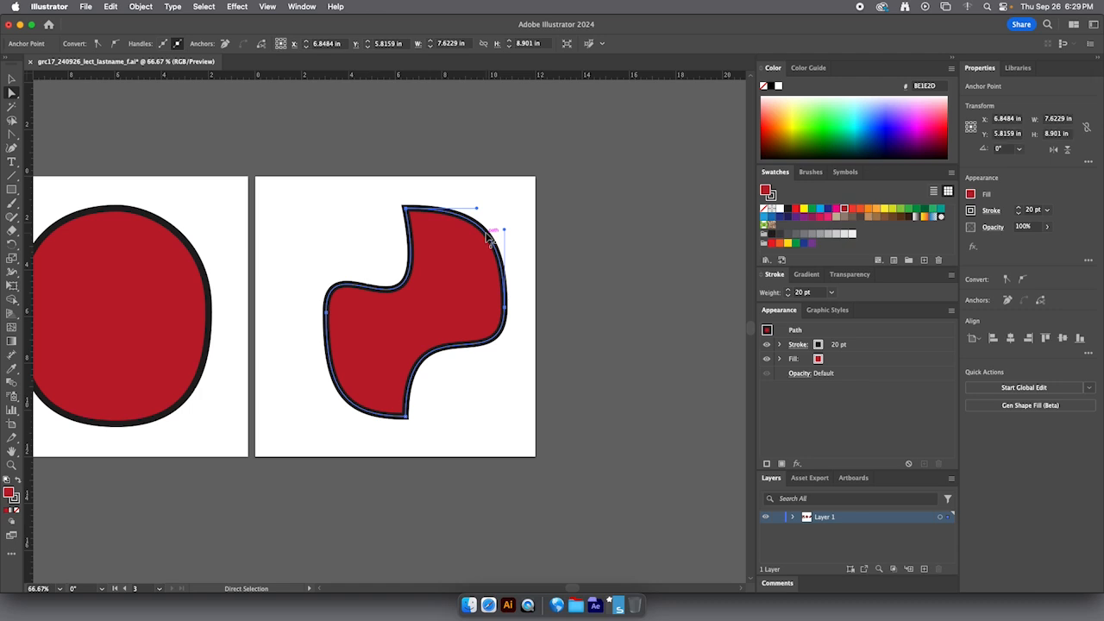
left_click(413, 215)
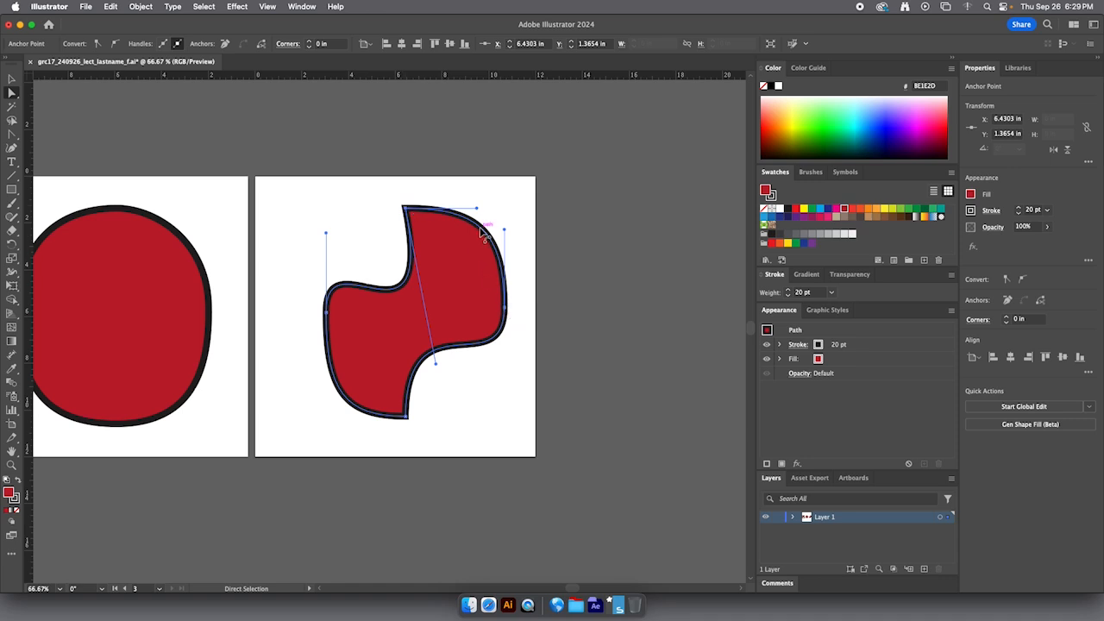
key("super+z")
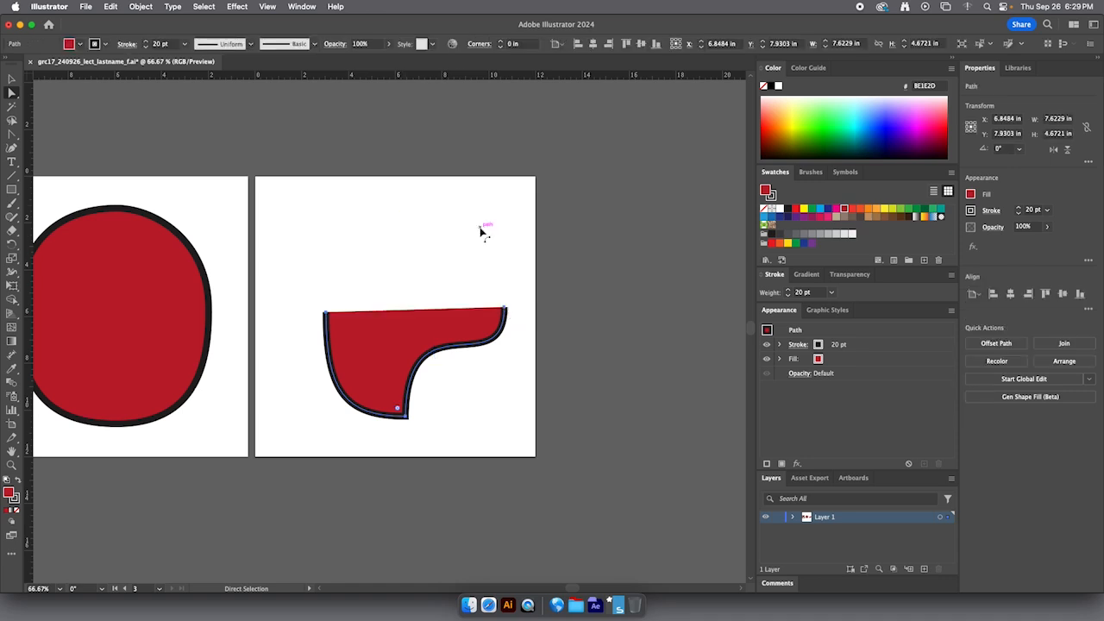
key("super+shift+z")
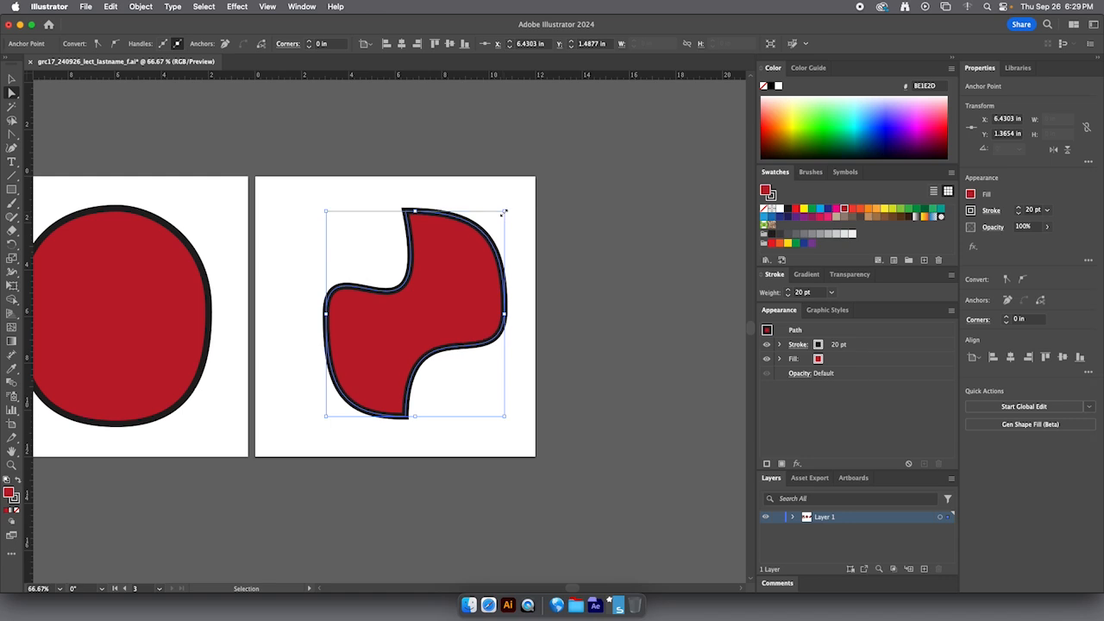
Step: Try deleting only the upper-right curved segment of the shape, undo the deletion and deselect the shape
left_click(522, 201)
left_click(500, 234)
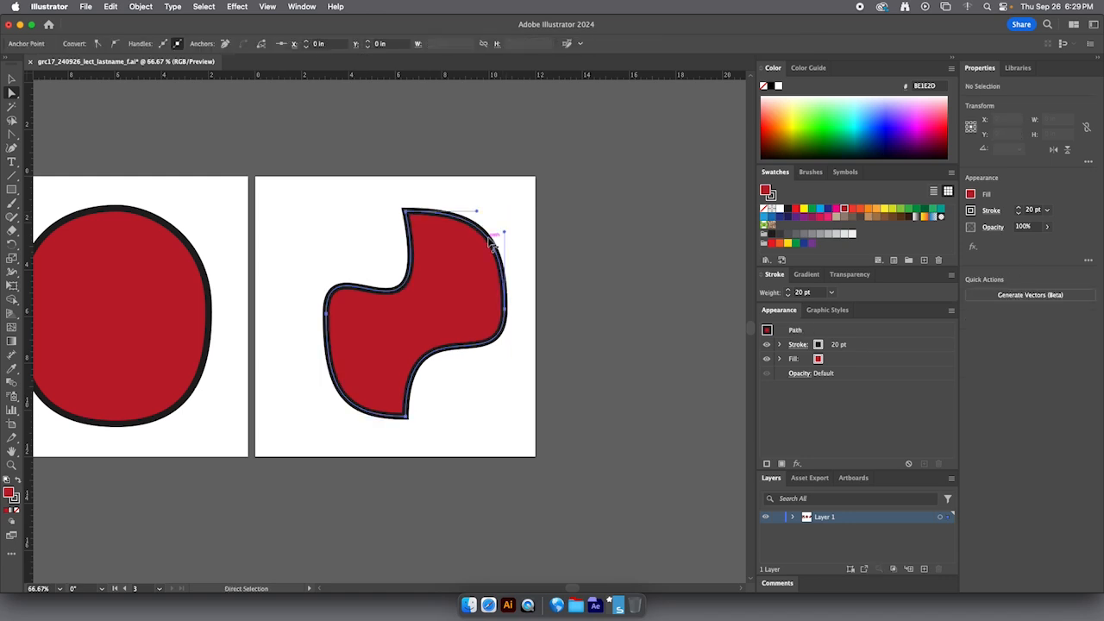
key("Delete")
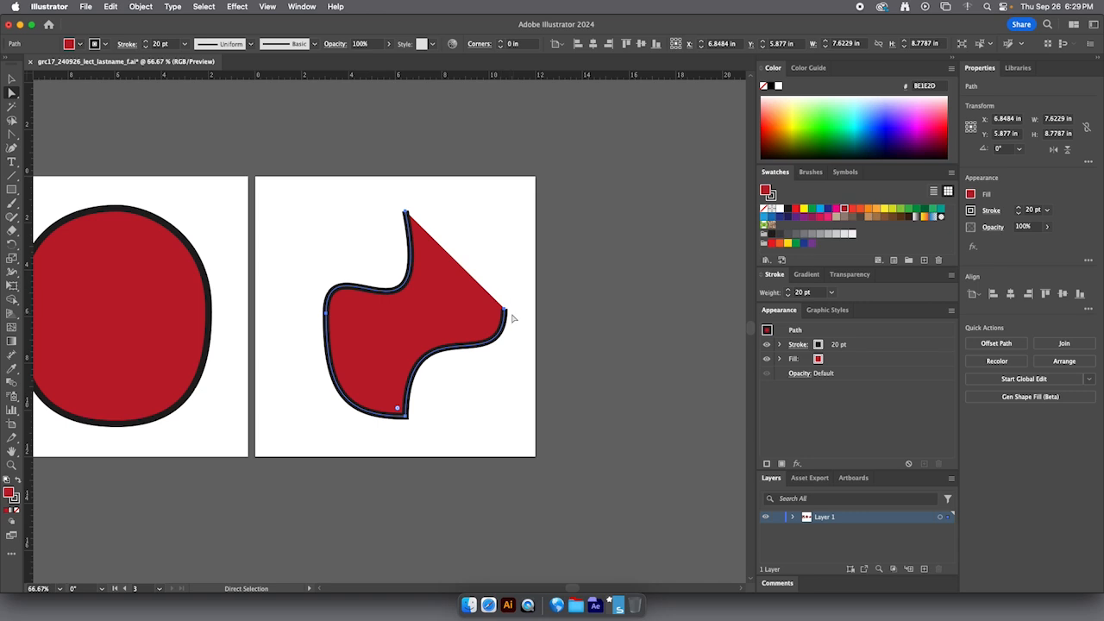
key("super+j")
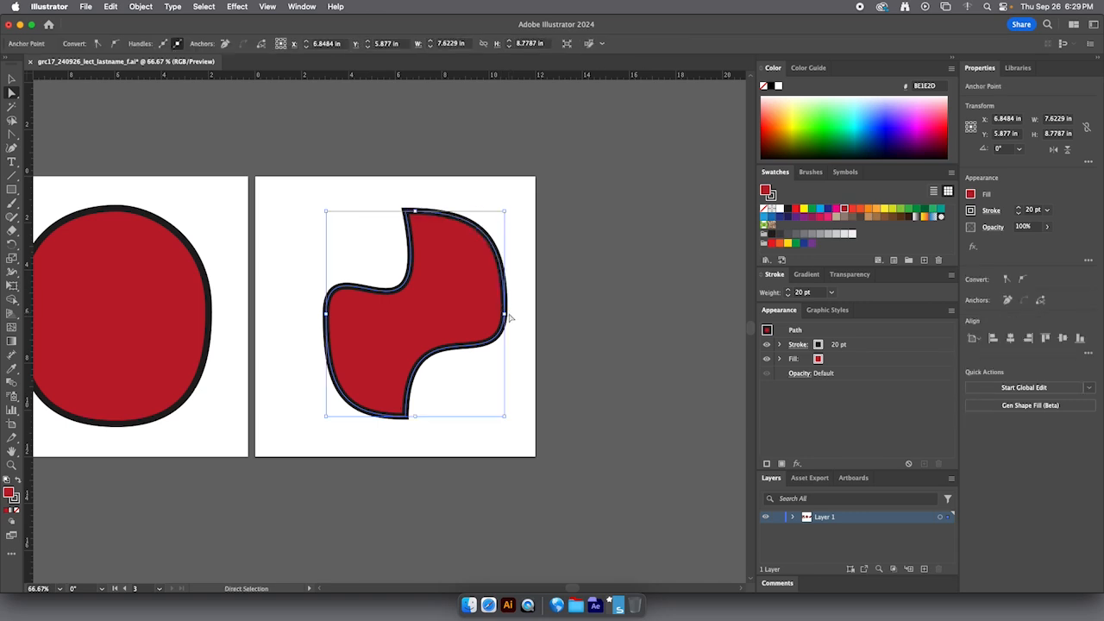
left_click(510, 375)
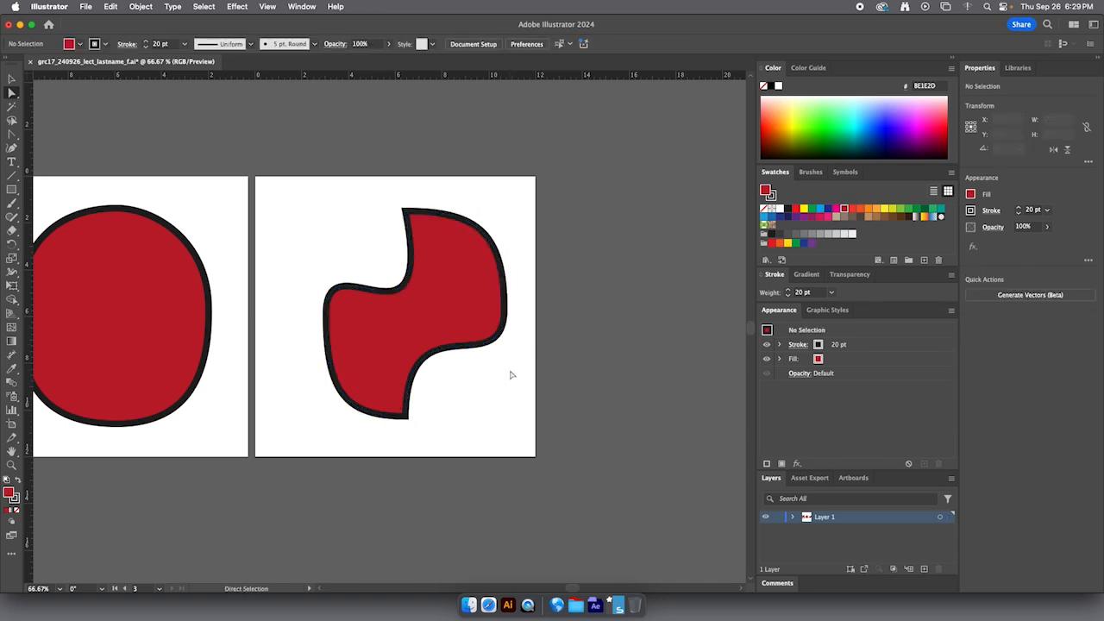
Step: Try deleting the upper-right and upper-left segments of the shape together, undo the deletion and deselect it
left_click(477, 229)
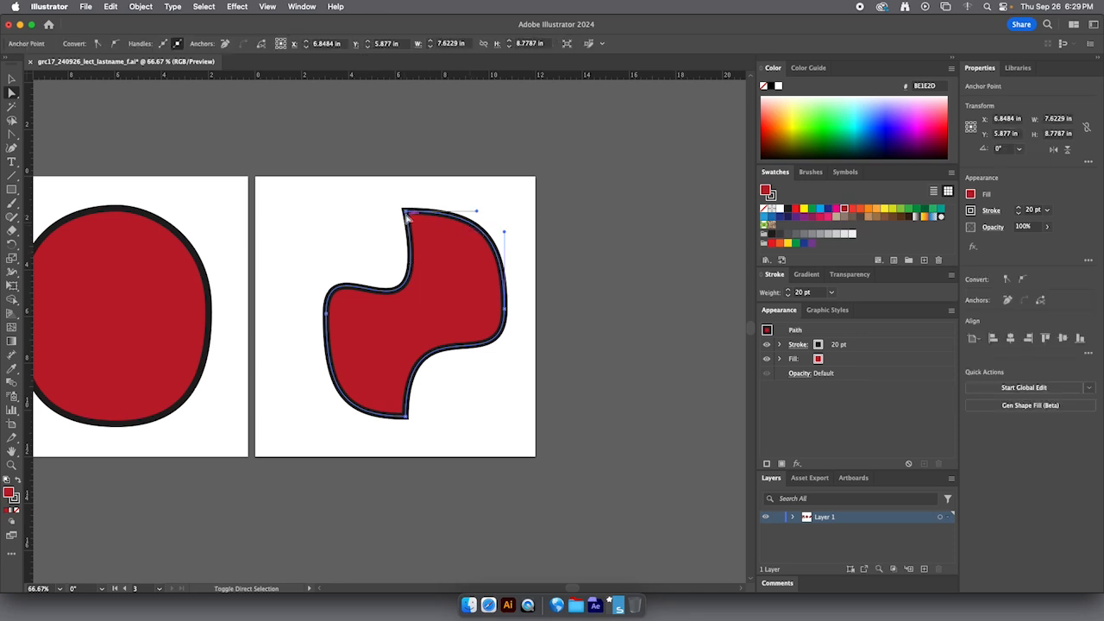
left_click(413, 248)
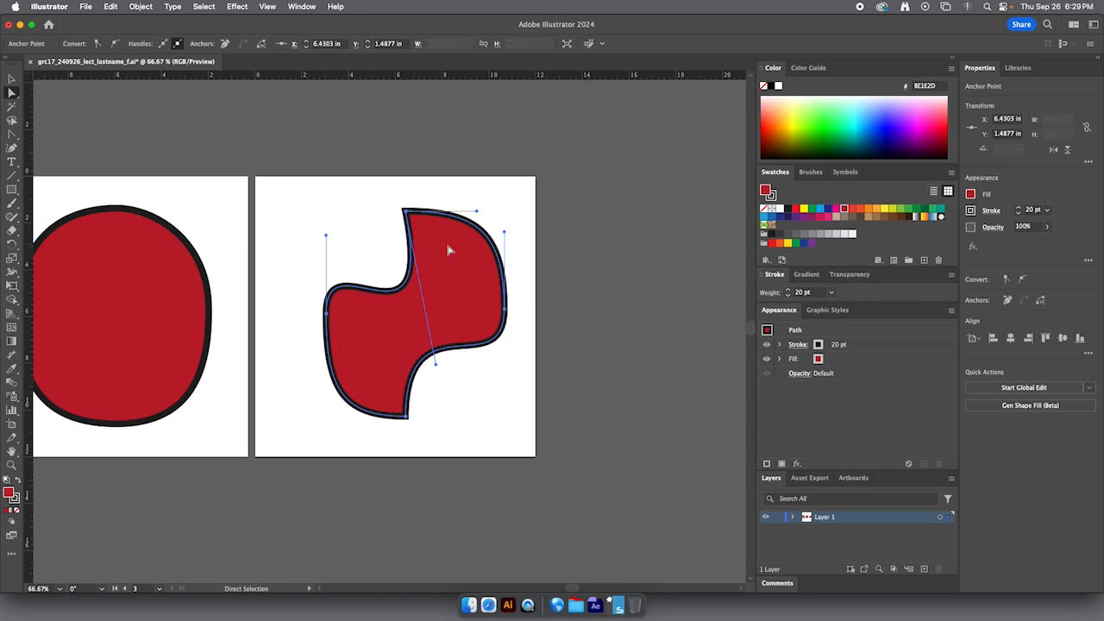
key("Delete")
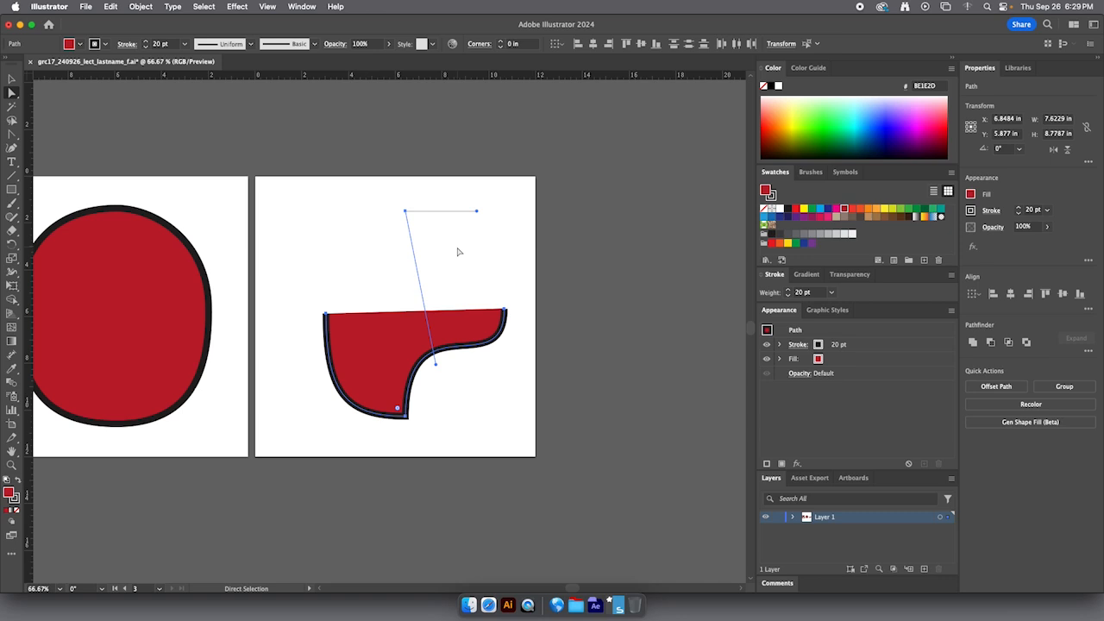
key("super+z")
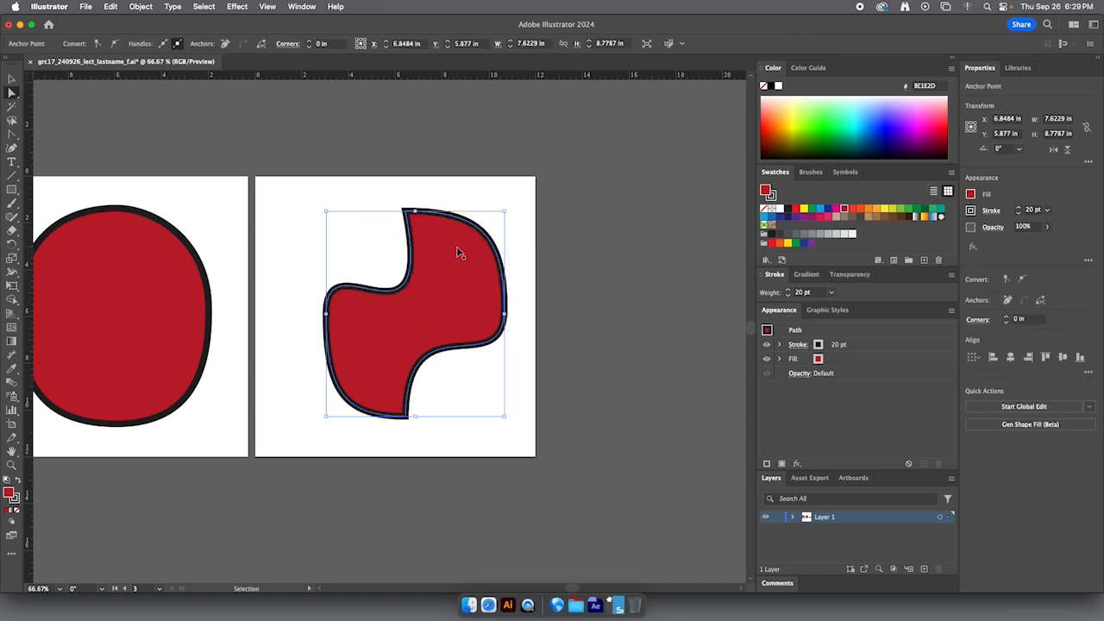
left_click(369, 201)
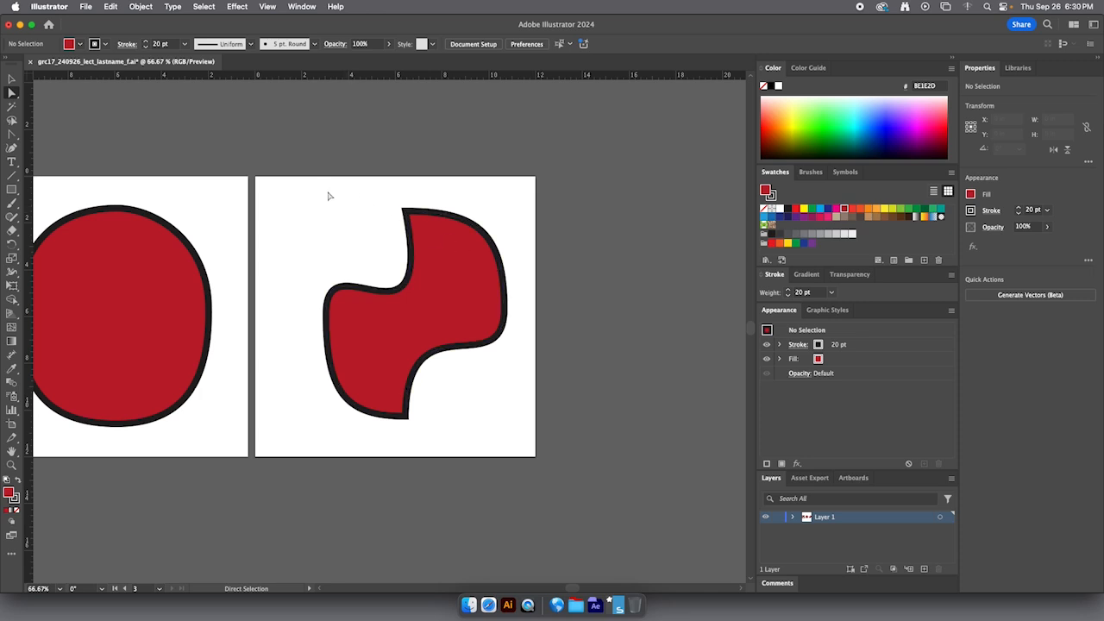
Step: Marquee-select the shape's top anchor point, try deleting it, undo the deletion and deselect the shape
left_click_drag(327, 193, 526, 271)
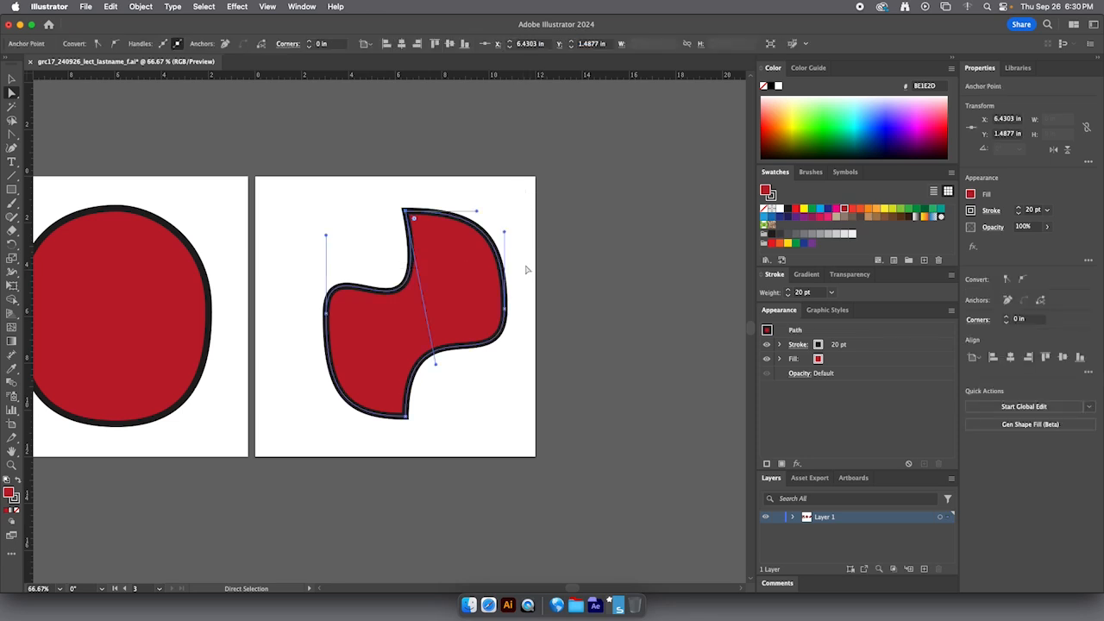
key("Delete")
key("super+z")
left_click(281, 208)
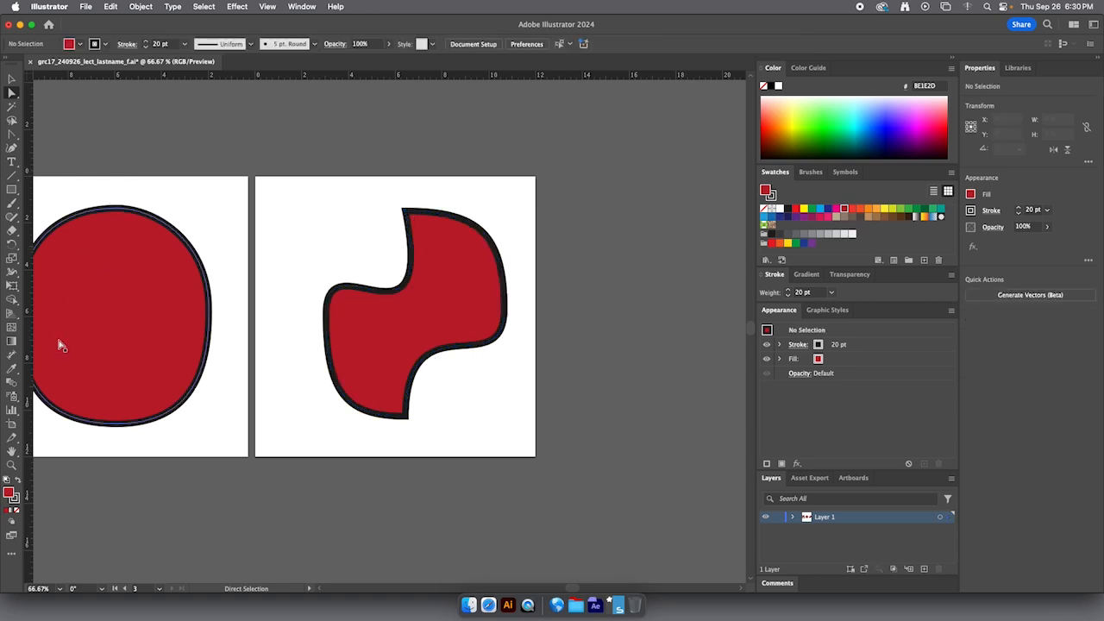
Step: Try slicing the shape across its upper part with the Knife tool and moving the cut pieces apart, and undo the moves and the cut
mouse_move(11, 231)
left_mouse_down()
mouse_move(50, 240)
mouse_move(68, 266)
left_mouse_up()
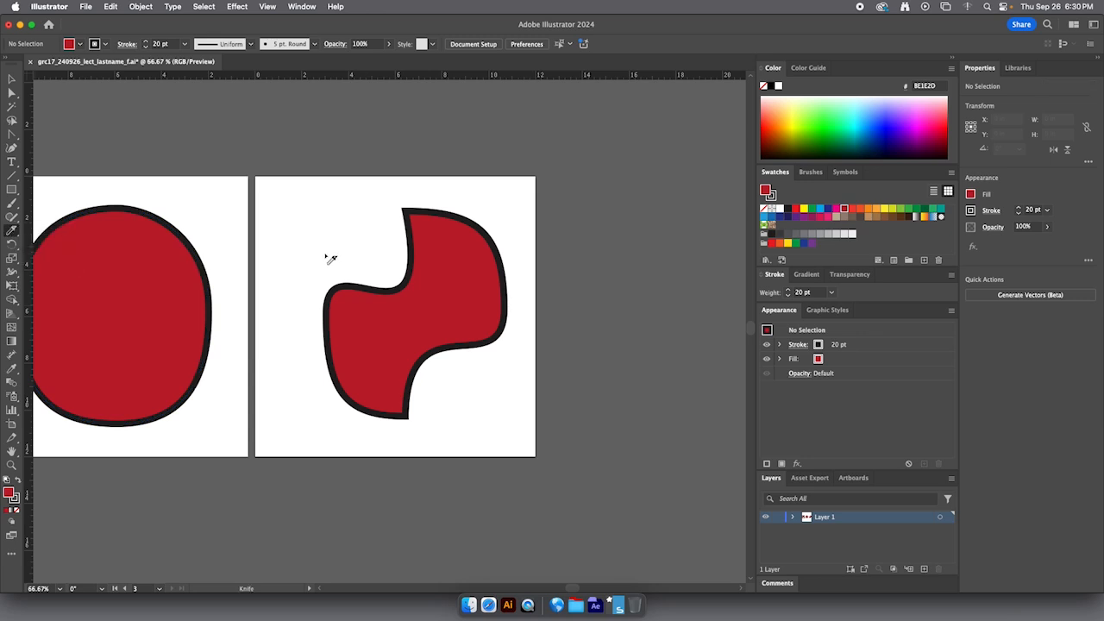
left_click_drag(327, 251, 529, 290)
left_click(11, 80)
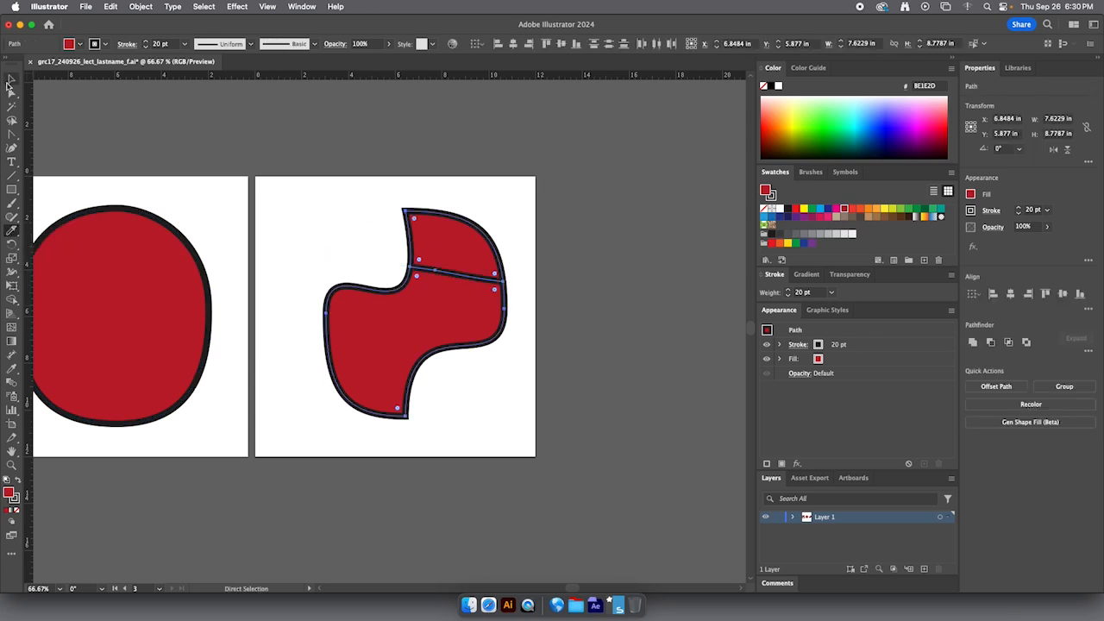
left_click(444, 247)
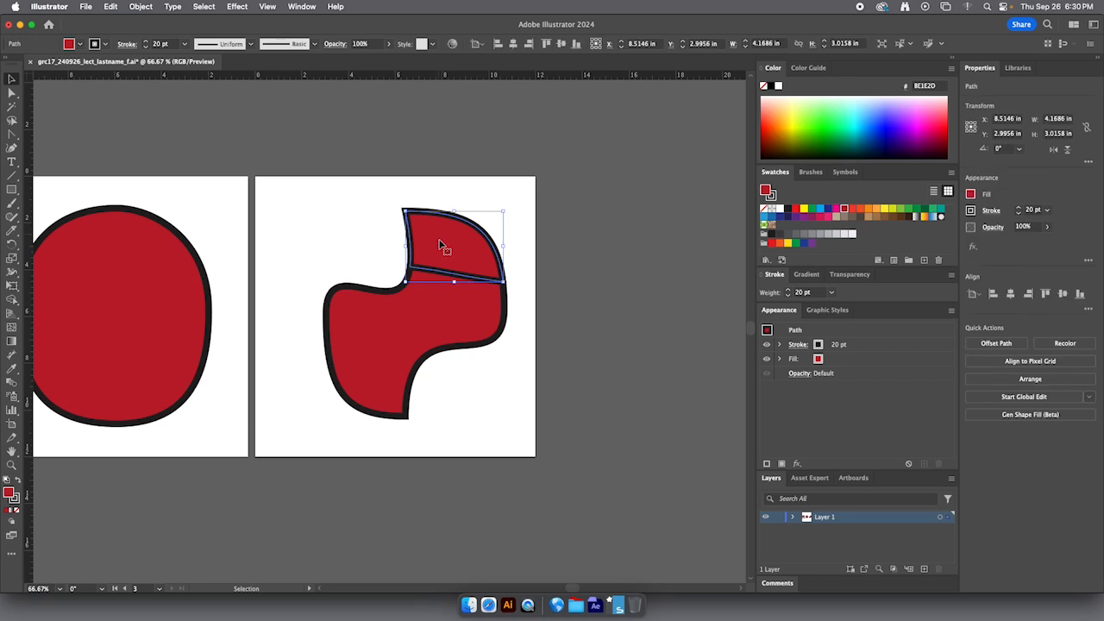
mouse_move(446, 249)
left_mouse_down()
mouse_move(445, 238)
mouse_move(436, 245)
left_mouse_up()
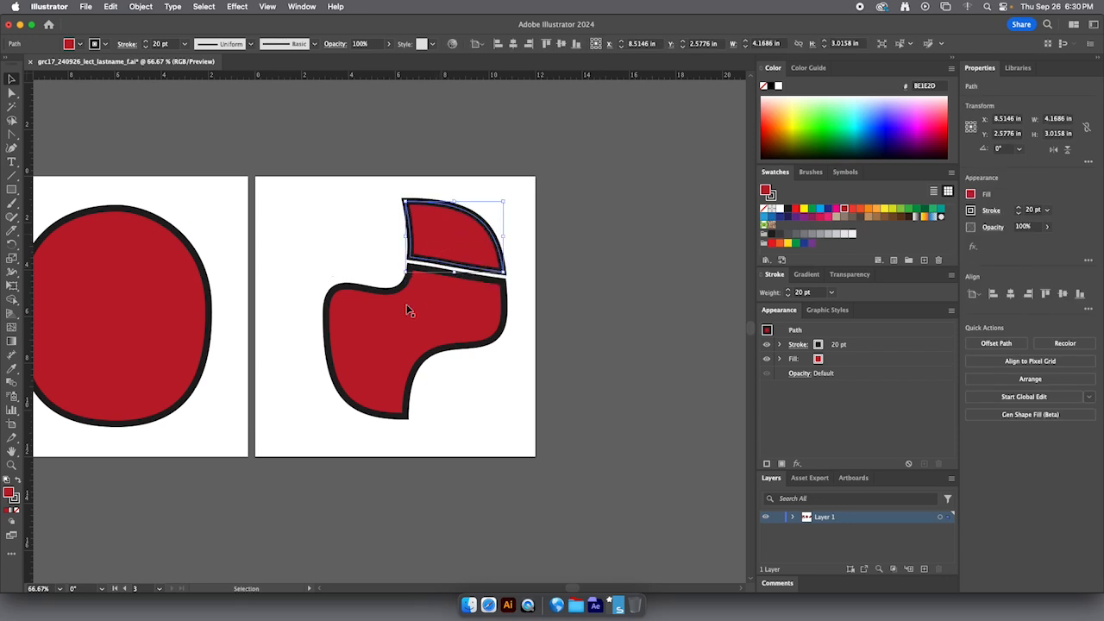
left_click_drag(409, 309, 411, 324)
key("super+z")
key("super+z")
key("super+z")
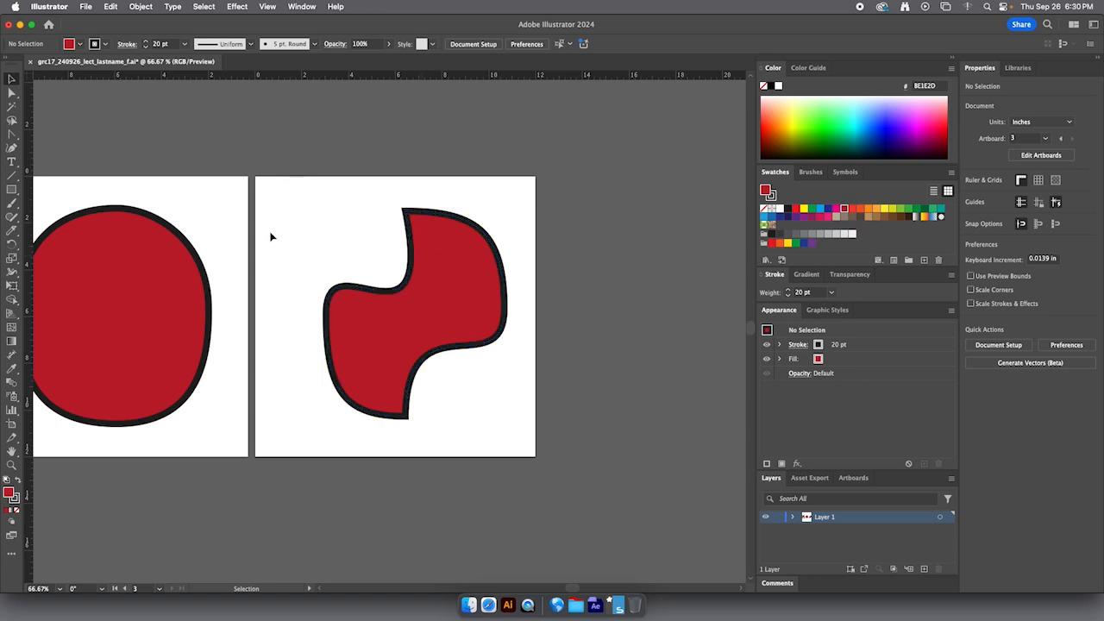
Step: Add a fourth 12 x 12 in artboard beside the third one
left_click(11, 425)
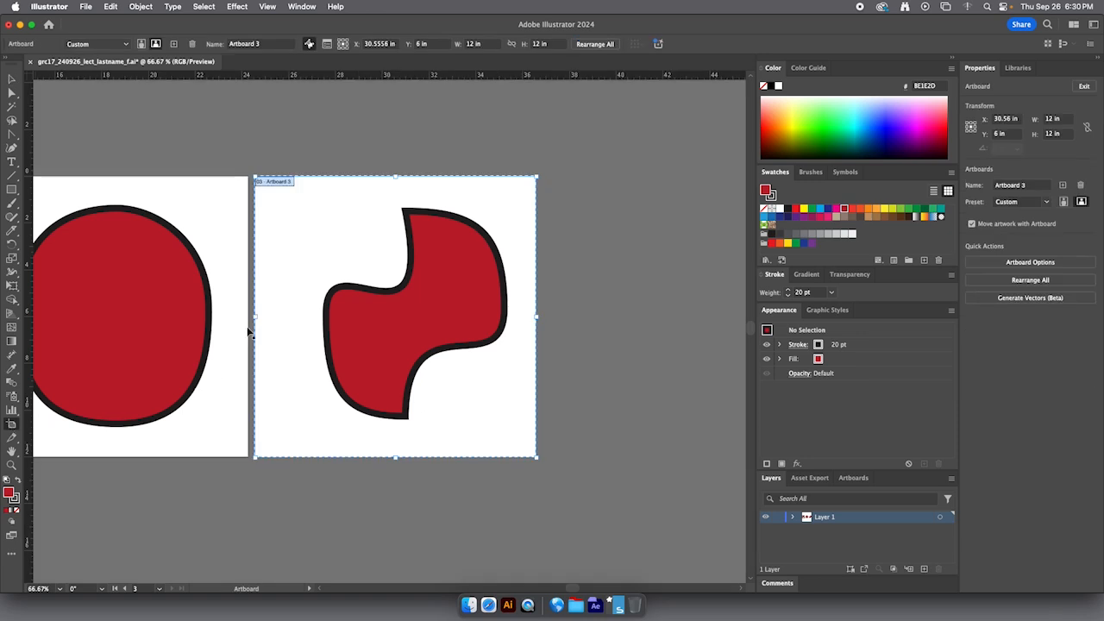
left_click(174, 44)
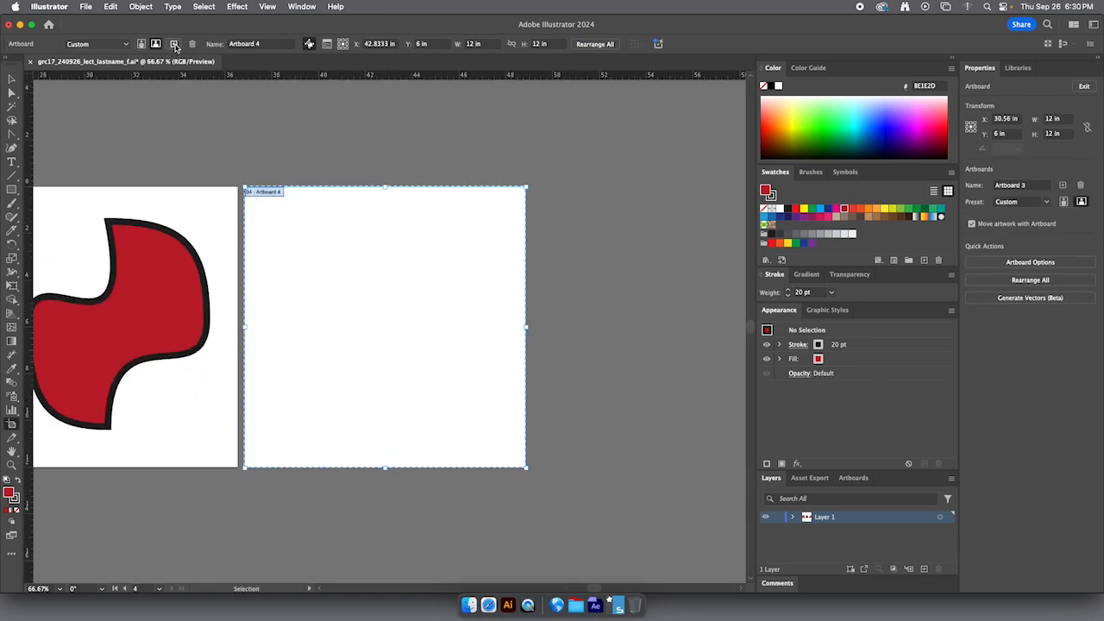
Step: Leave artboard editing, look over the whole row of artboards, and return to the blank fourth artboard
left_click(12, 80)
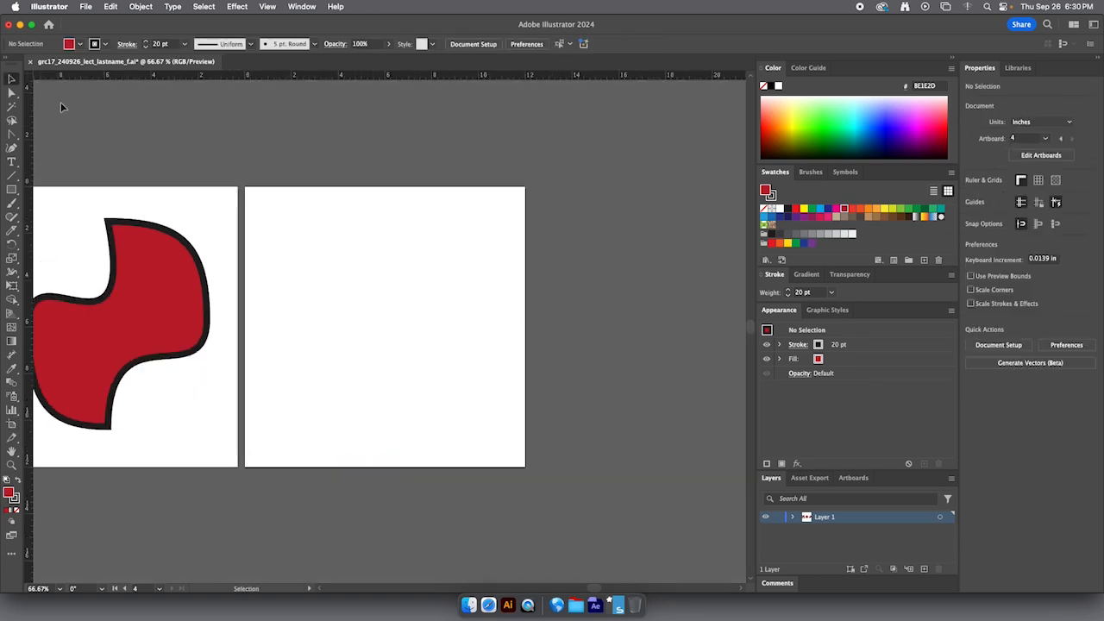
key("super+minus")
key("super+minus")
key("super+minus")
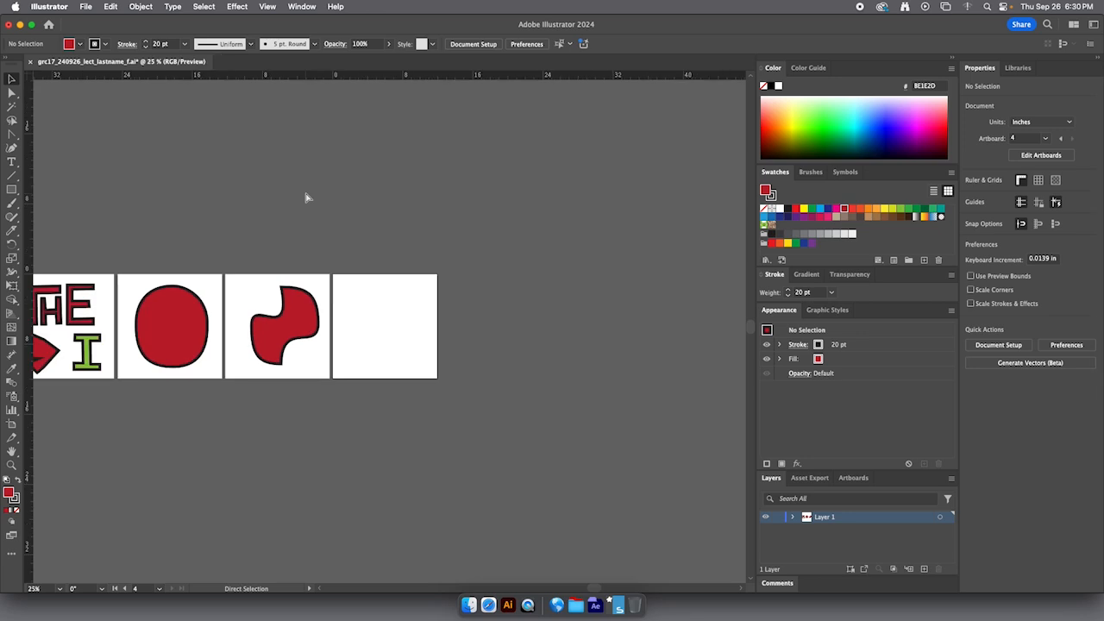
key("super+minus")
key("super+plus")
key("super+plus")
key("super+plus")
key("super+plus")
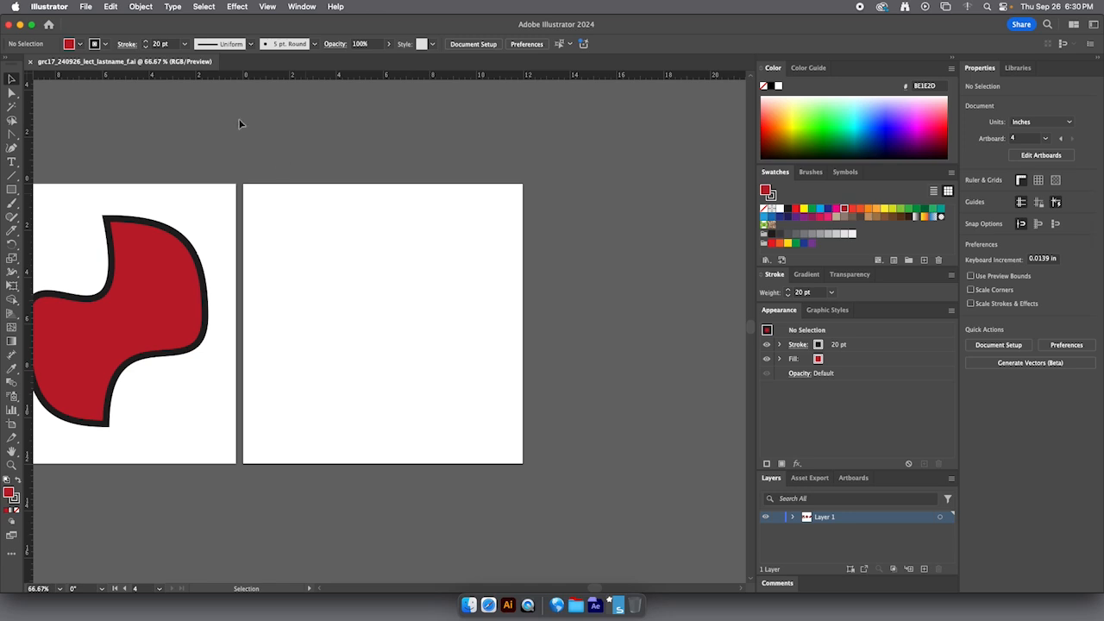
Step: Draw a closed five-pointed star with the Pen tool on the blank artboard, about 7.9 in wide and 6.7 in high, and deselect it
left_click(11, 135)
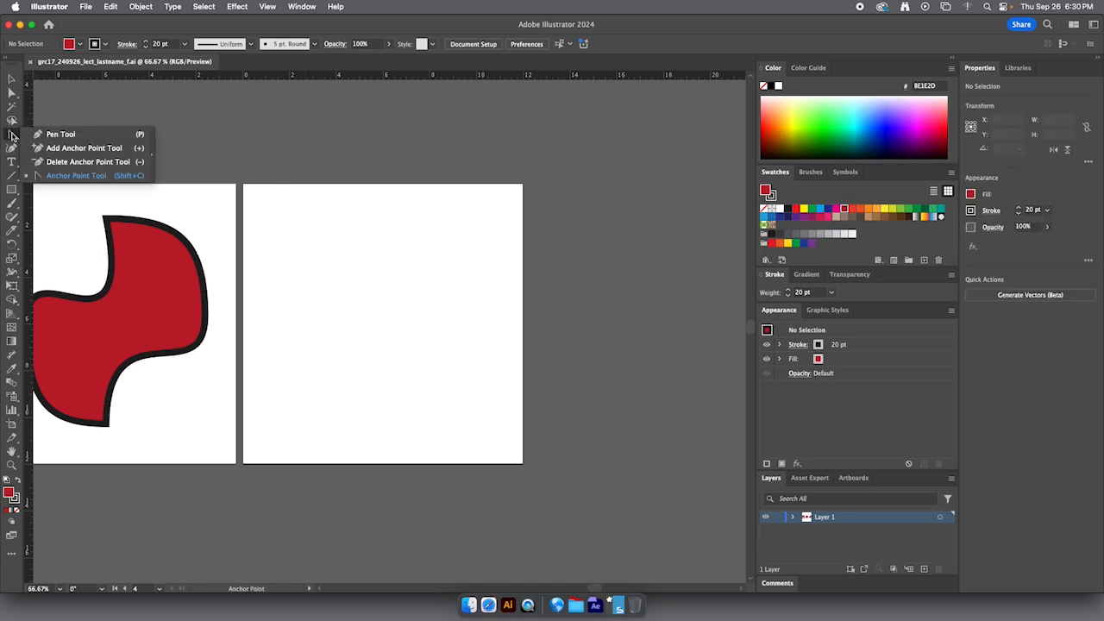
left_click(60, 135)
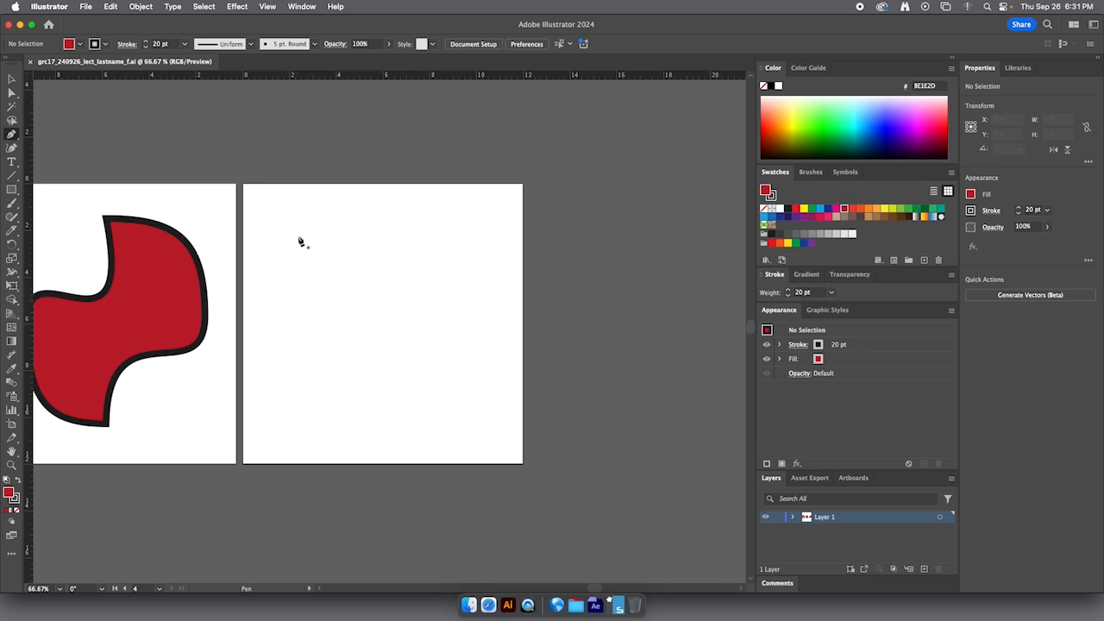
left_click(373, 218)
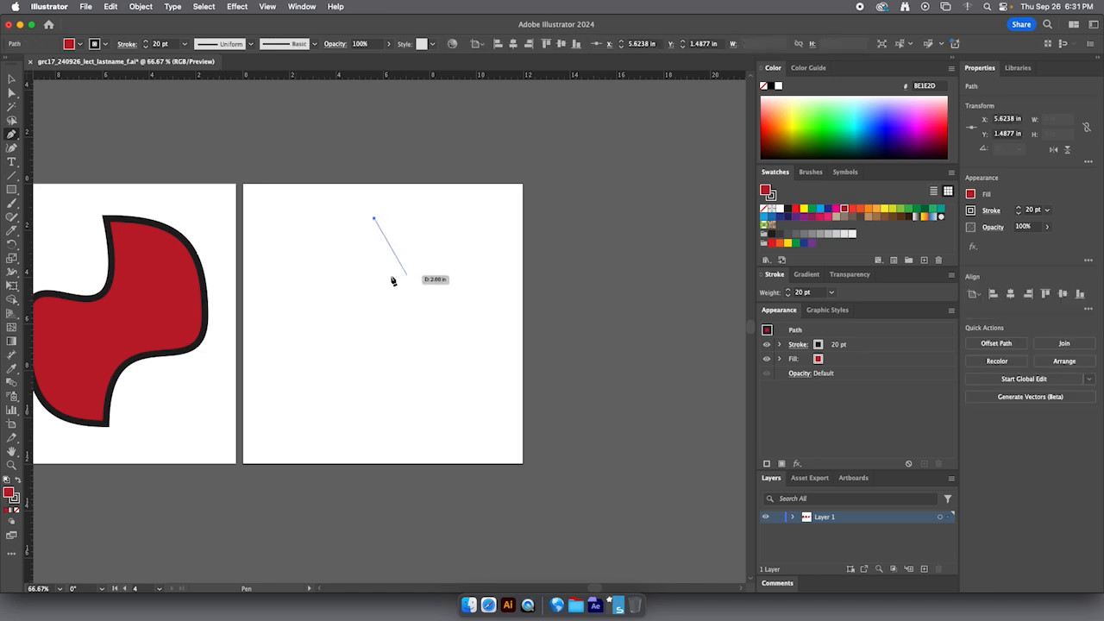
left_click(404, 276)
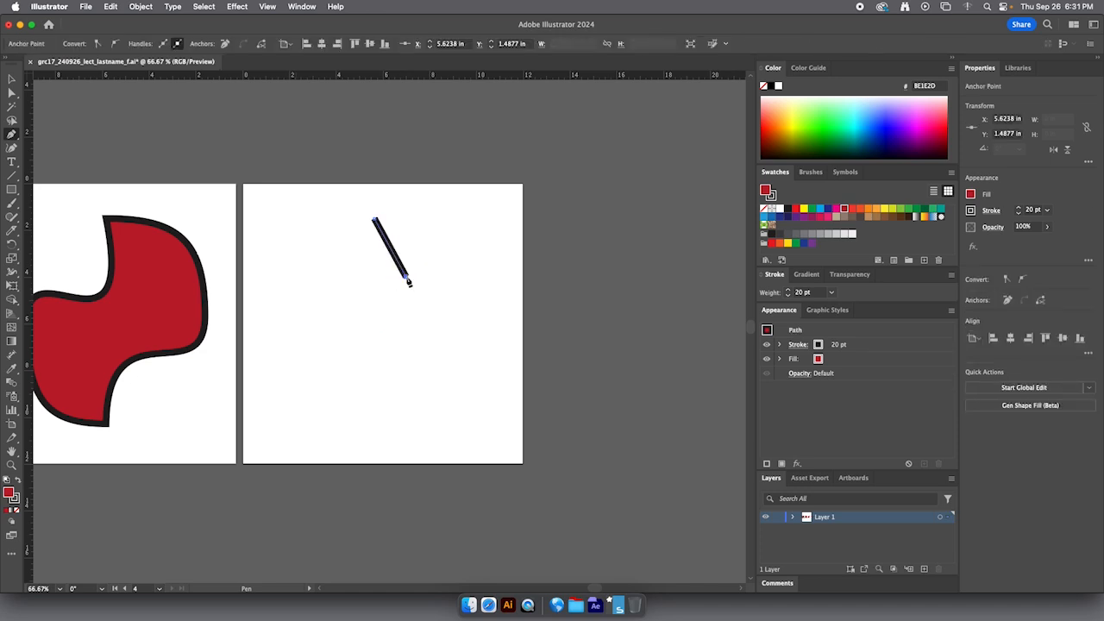
left_click(477, 277)
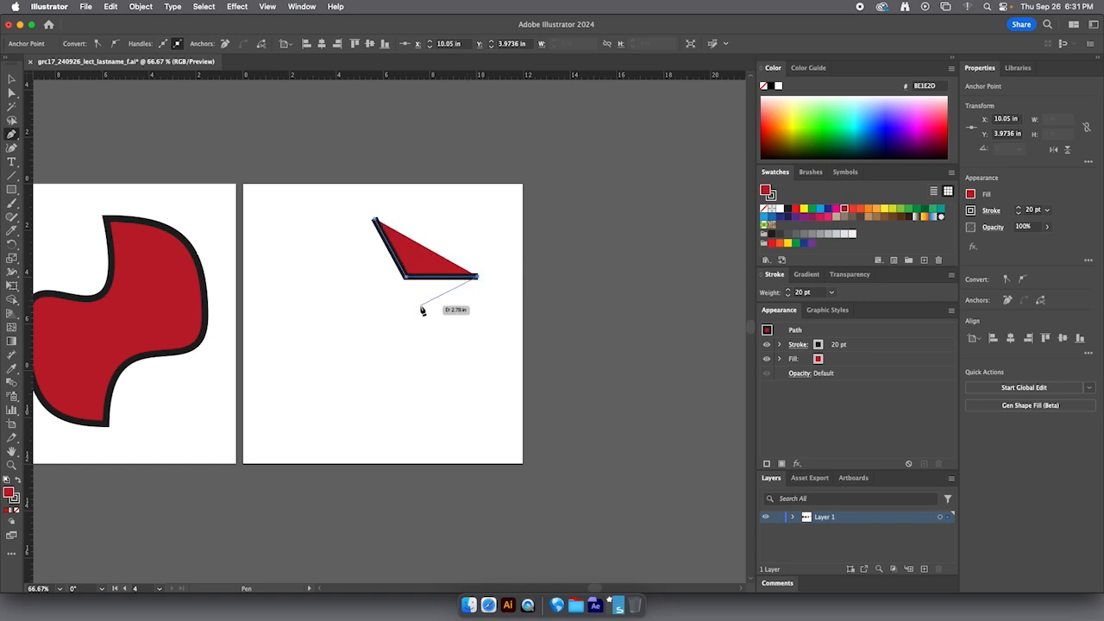
left_click(420, 305)
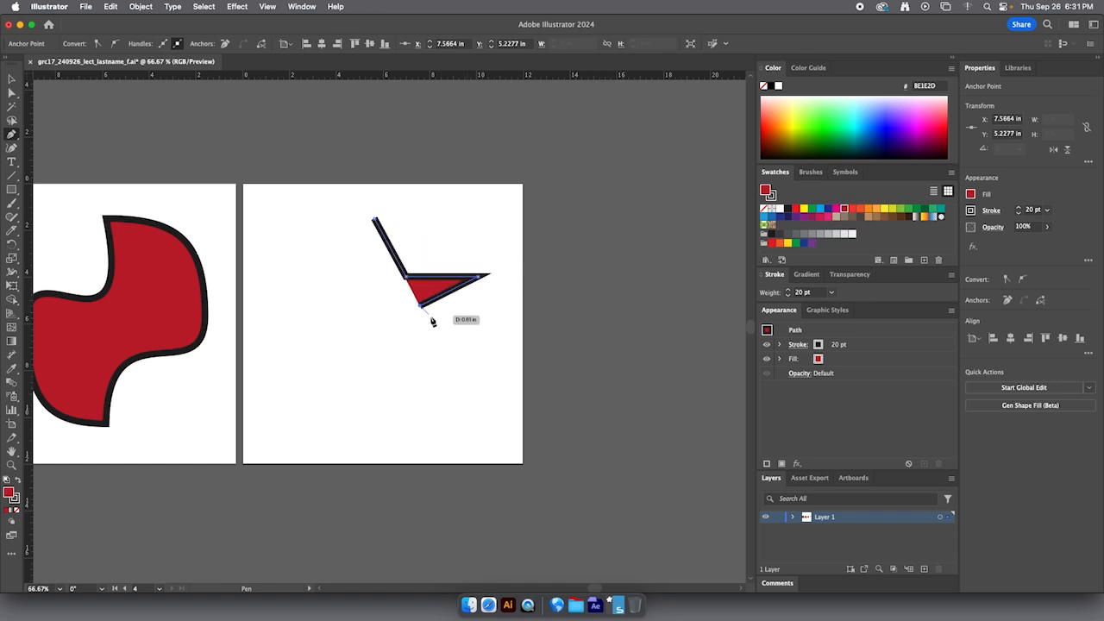
left_click(448, 363)
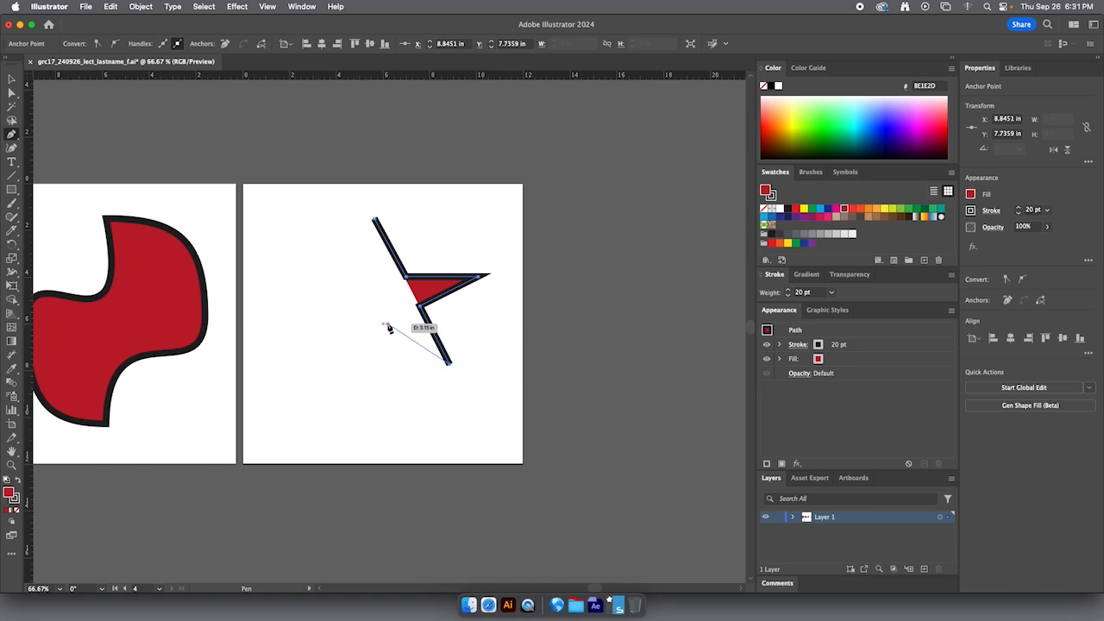
left_click(384, 323)
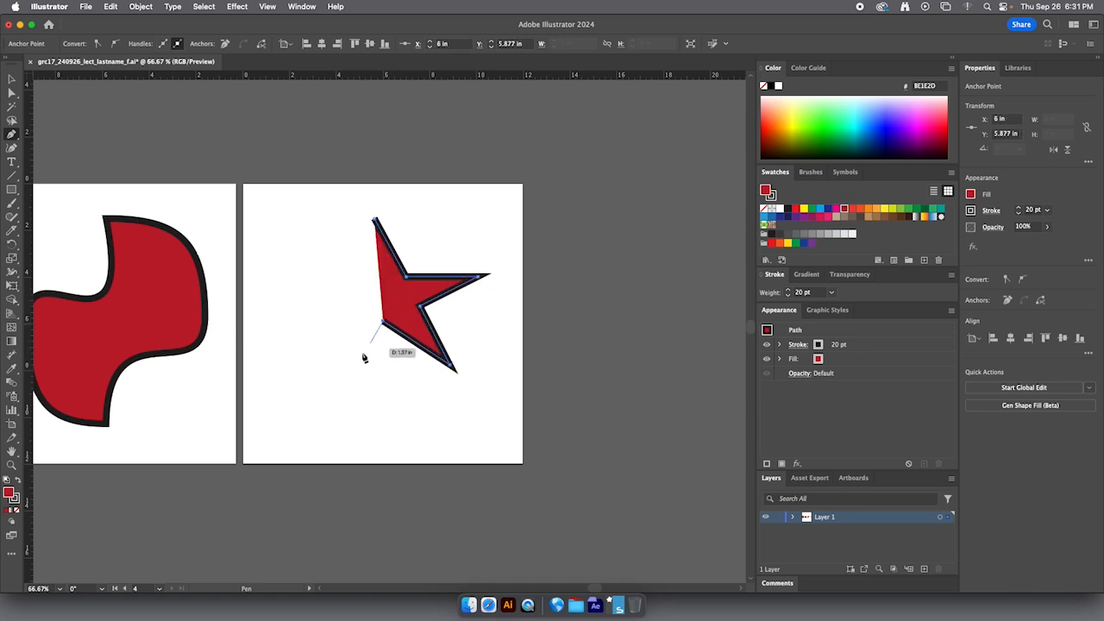
left_click(340, 377)
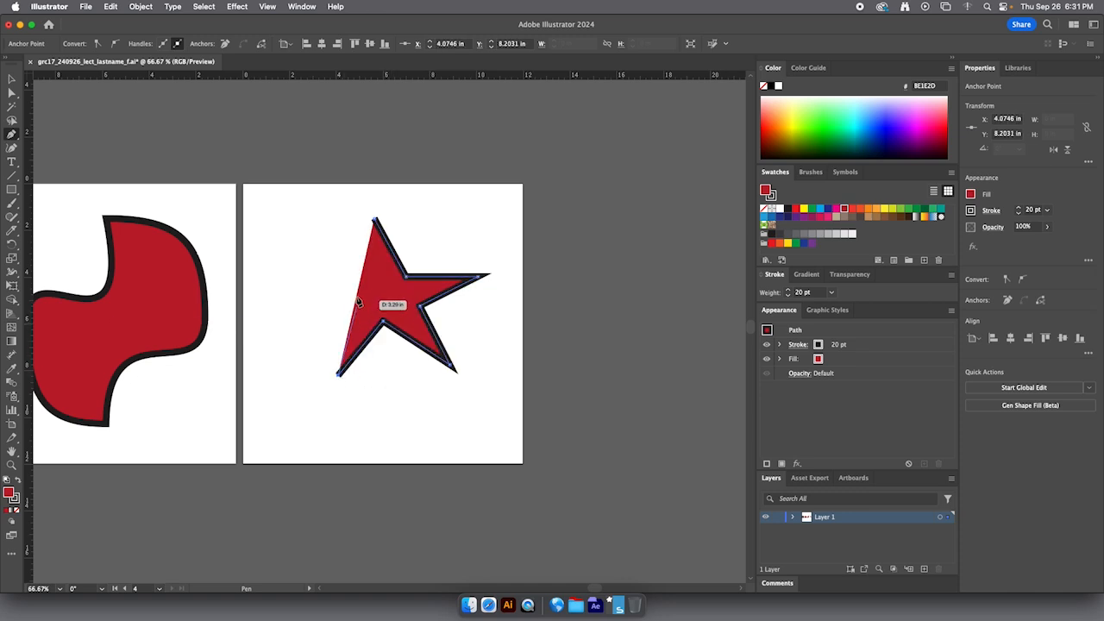
left_click(355, 302)
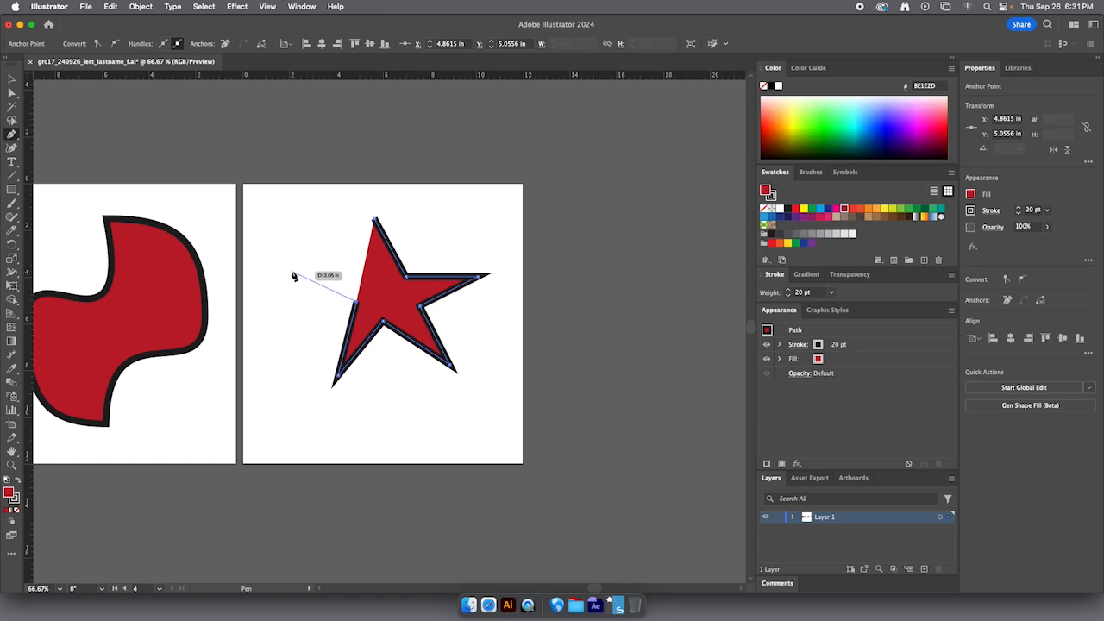
left_click(292, 274)
left_click(363, 275)
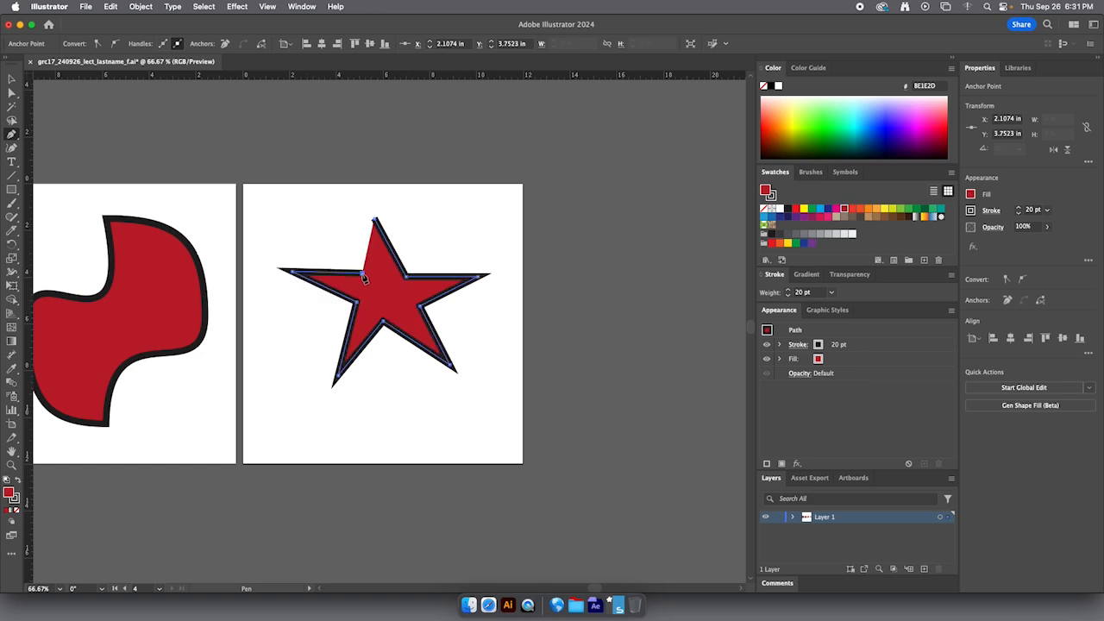
left_click(375, 222)
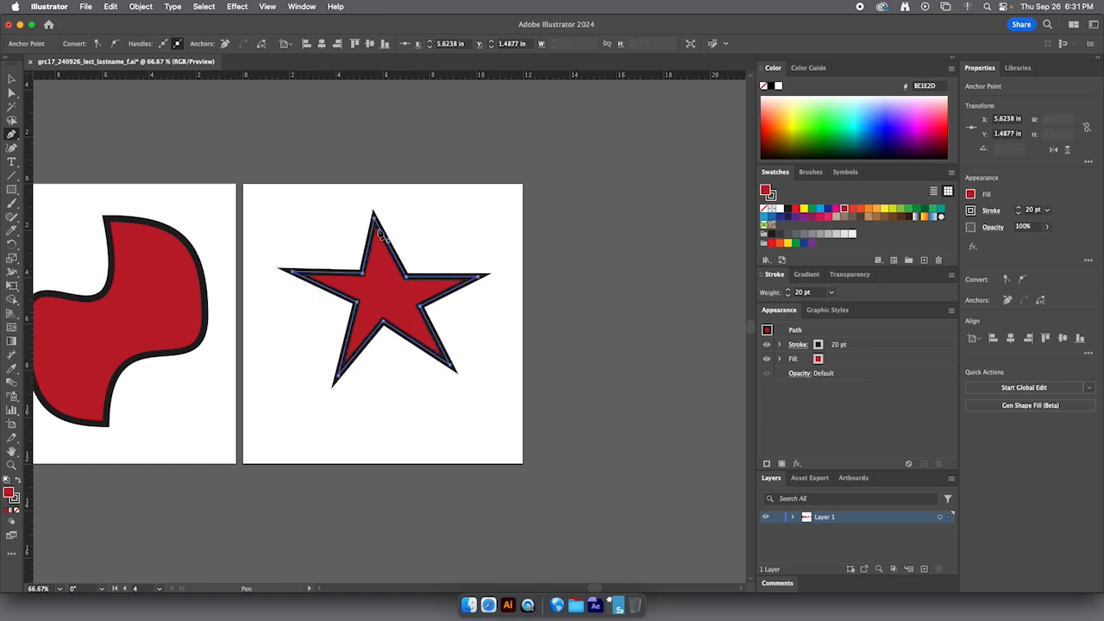
left_click(12, 78)
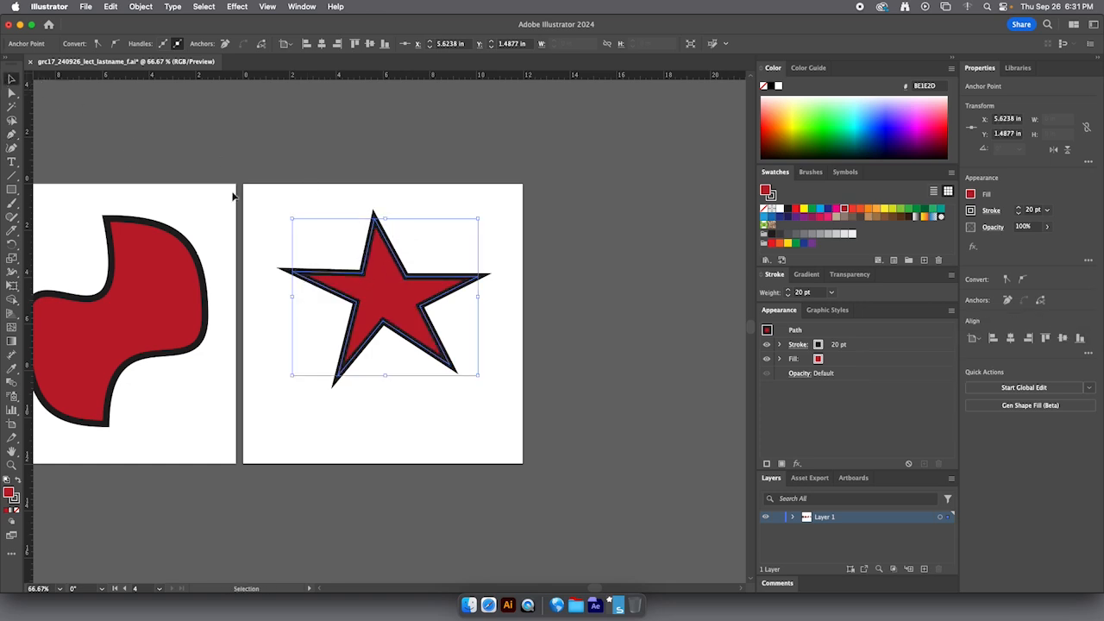
left_click(279, 210)
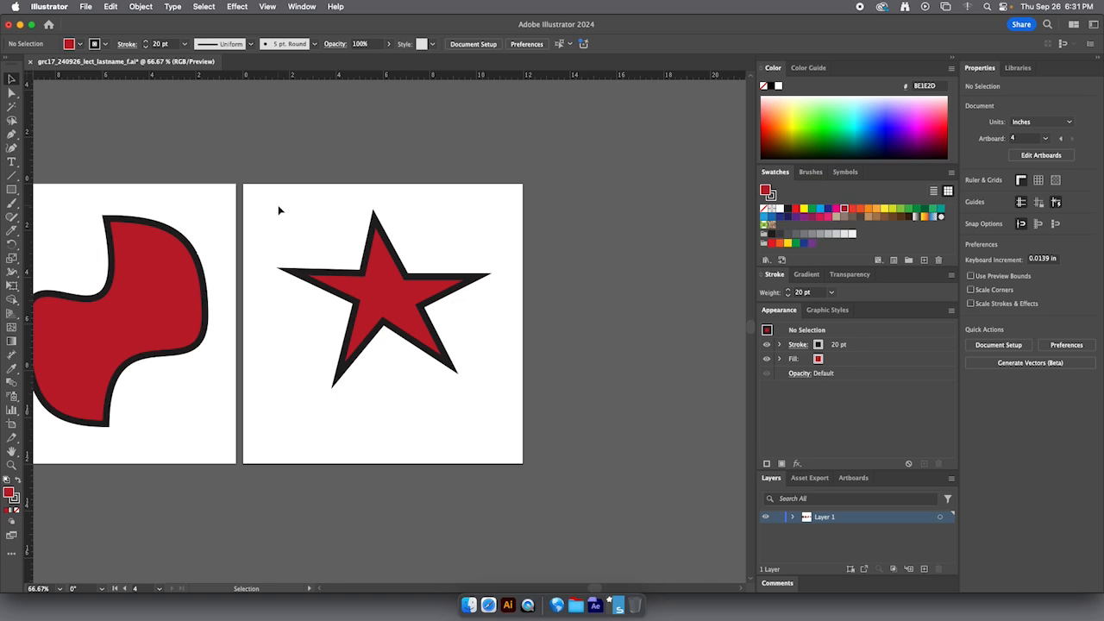
left_click(11, 135)
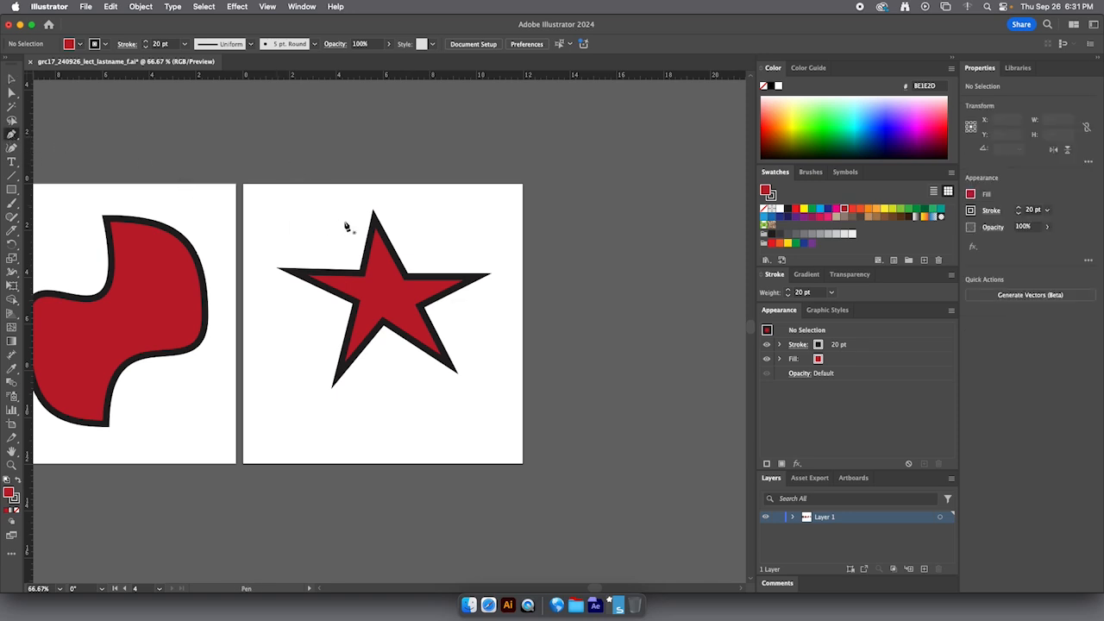
left_click(382, 274, "super")
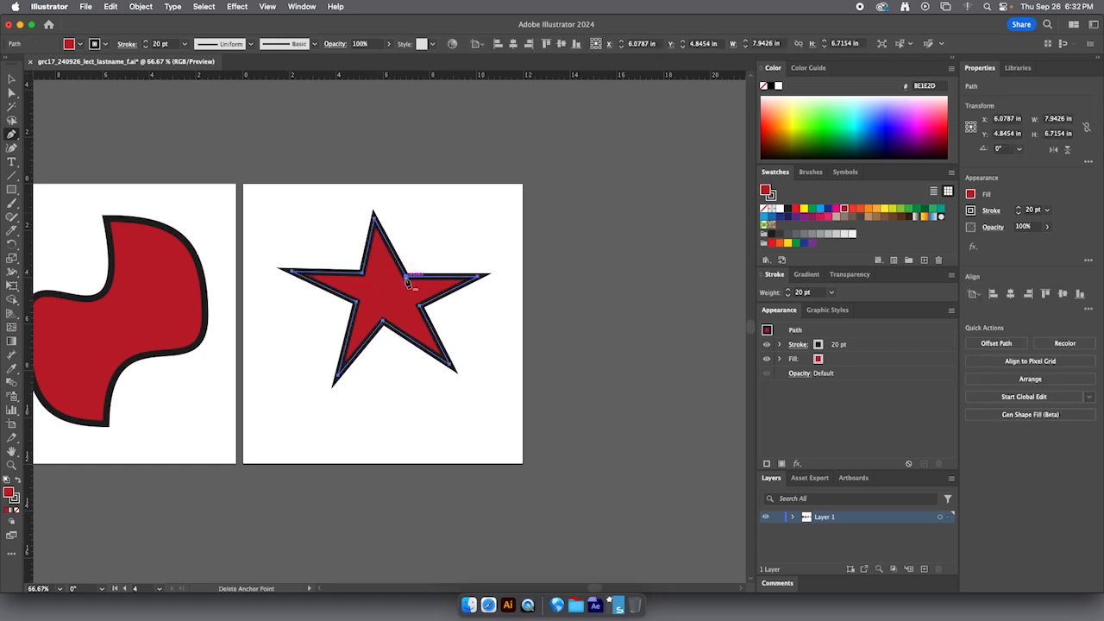
left_click(11, 78)
left_click(267, 229)
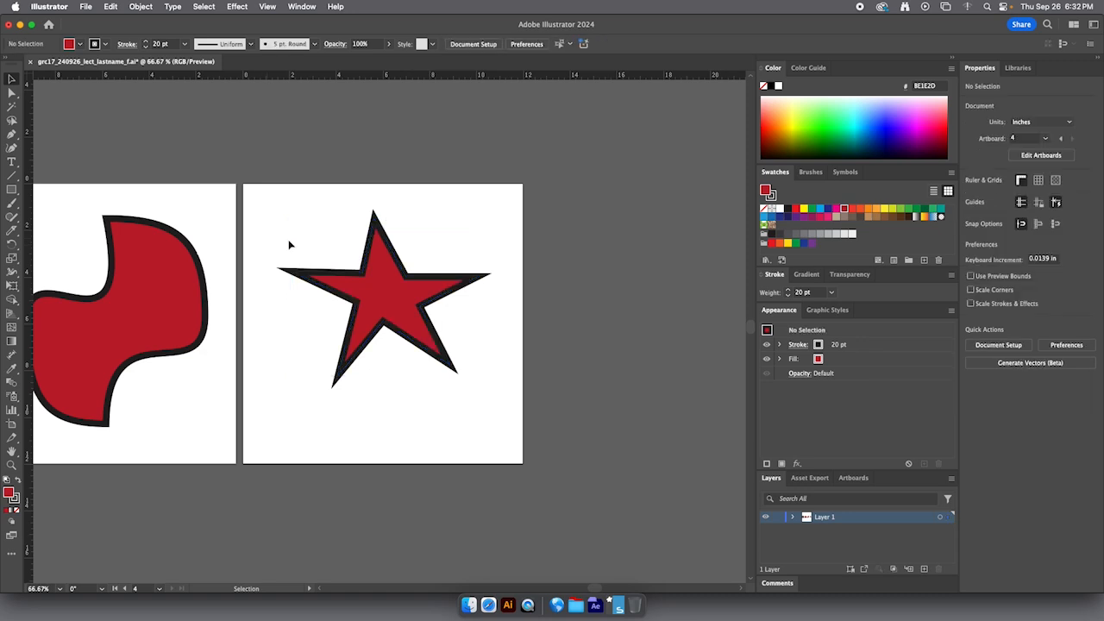
Step: Remove the anchor point at the star's inner right corner with the Pen tool, and undo the removal
left_click(386, 299)
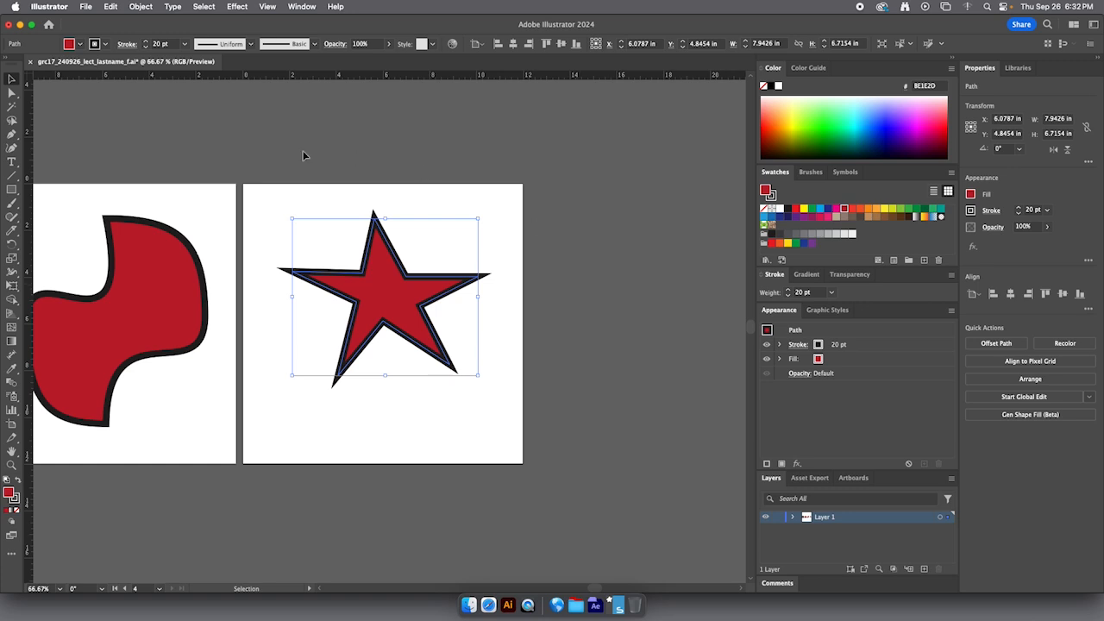
left_click(10, 93)
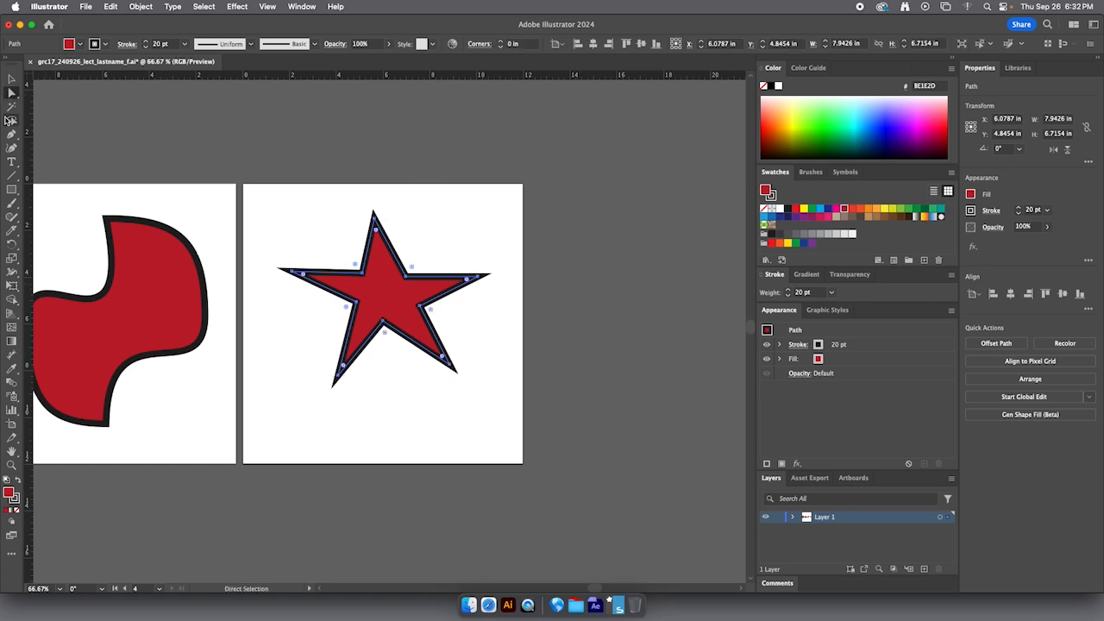
left_click(11, 134)
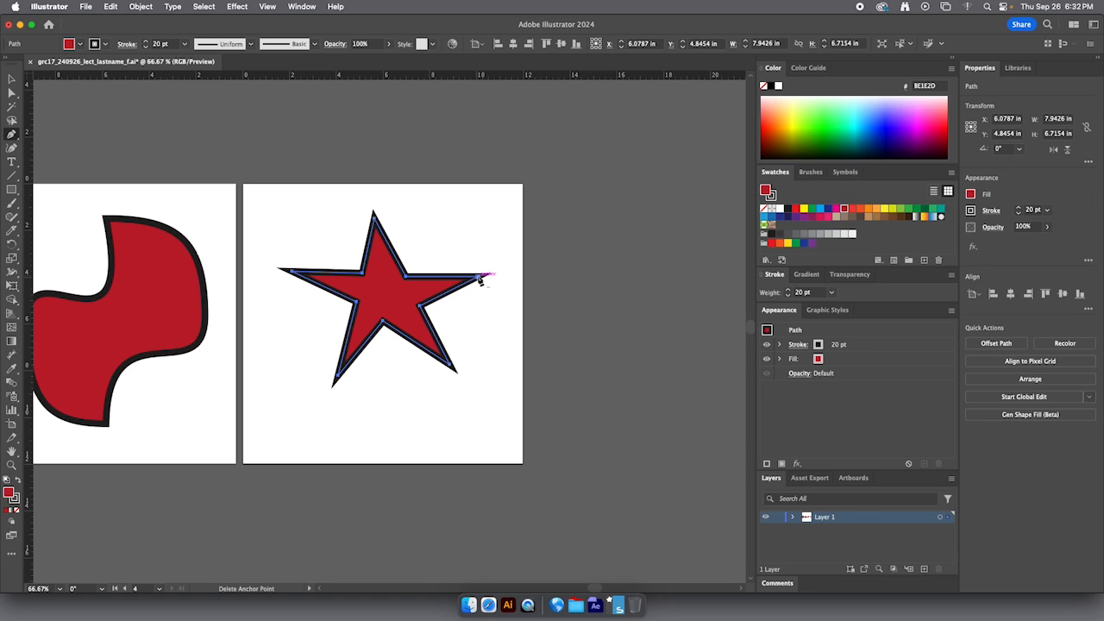
left_click(420, 307)
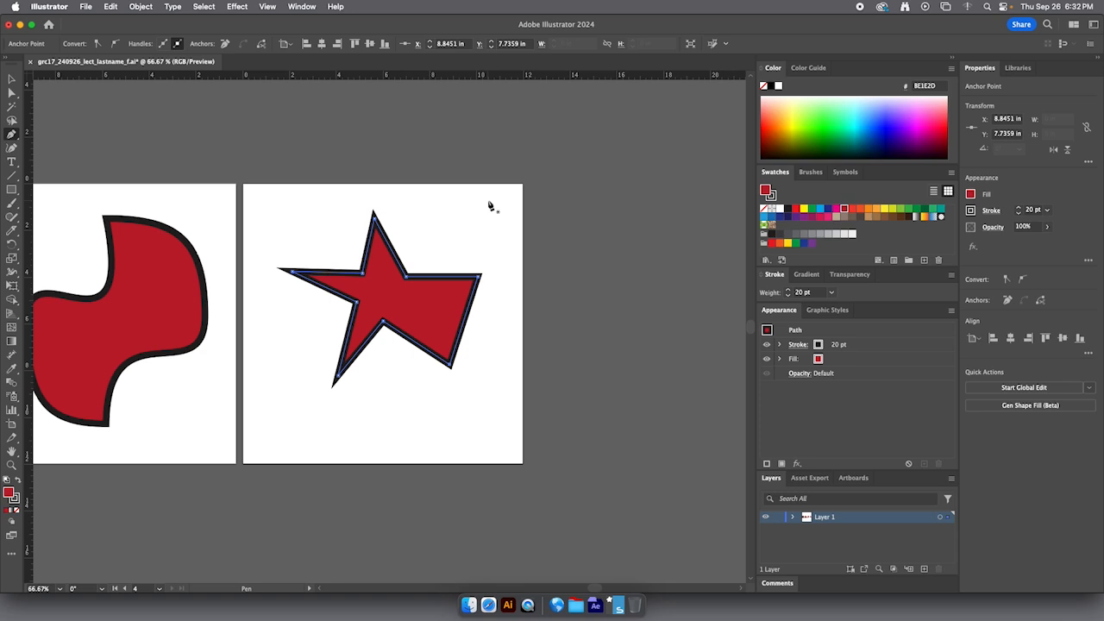
left_click(11, 92)
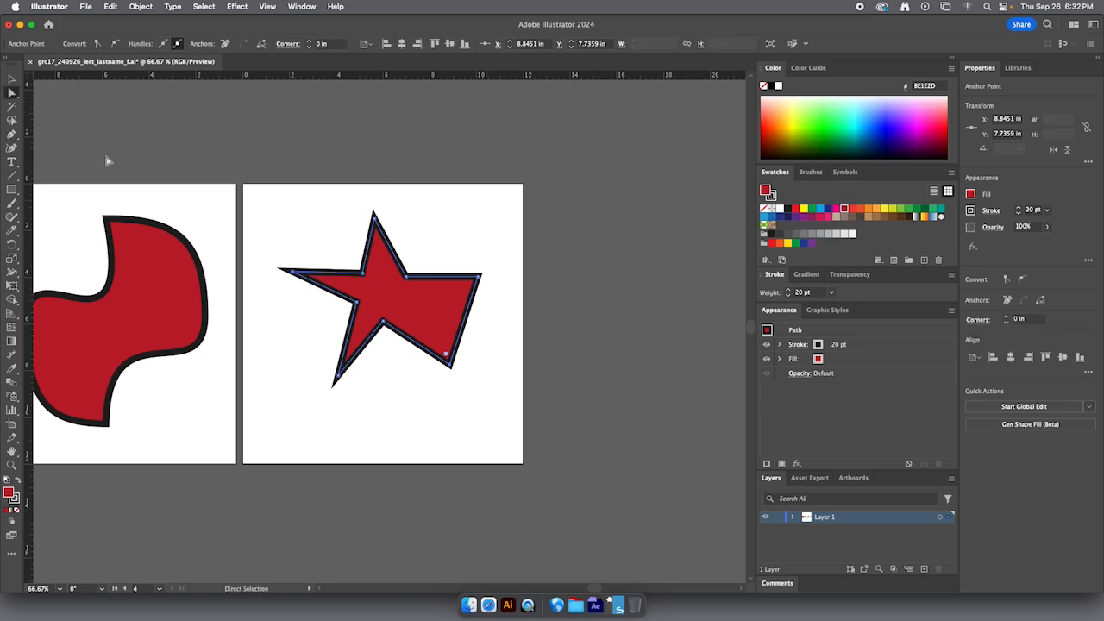
key("cmd+z")
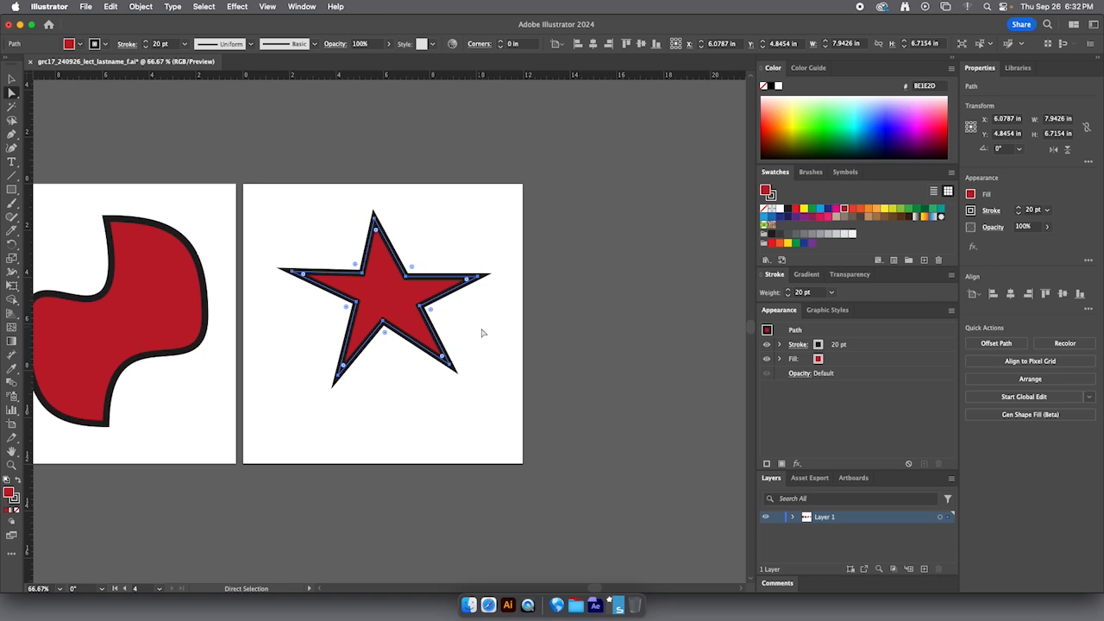
Step: Select only the star's inner right anchor point with Direct Selection, delete it, and undo the deletion
left_click(420, 309)
key("Delete")
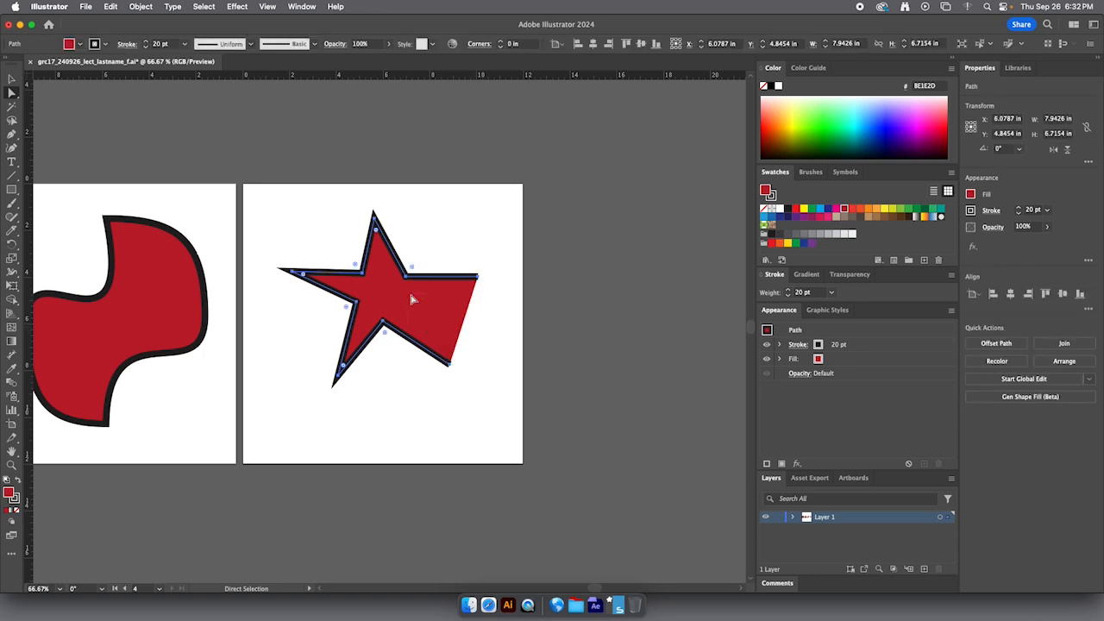
key("cmd+z")
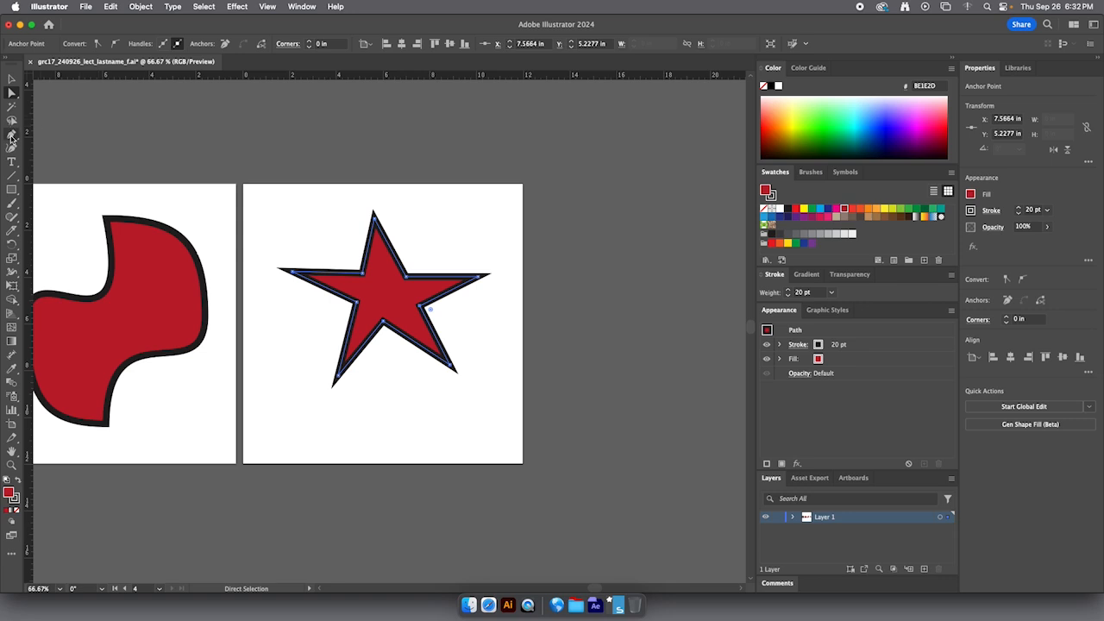
Step: Repeat the Pen tool removal of the star's inner right anchor point and undo it
left_click(11, 136)
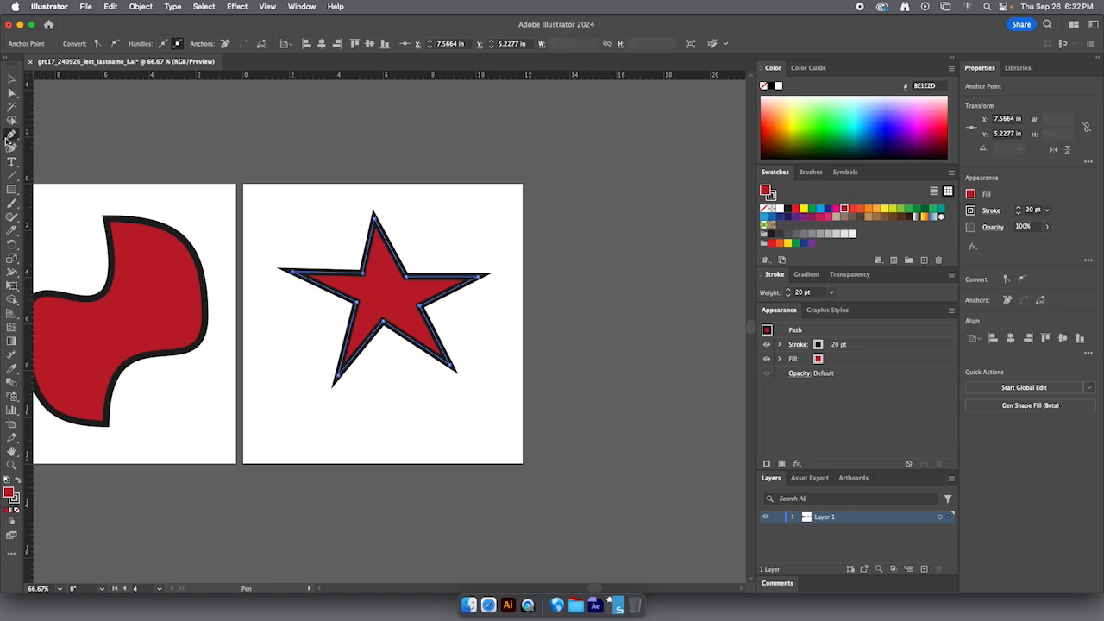
left_click(421, 309)
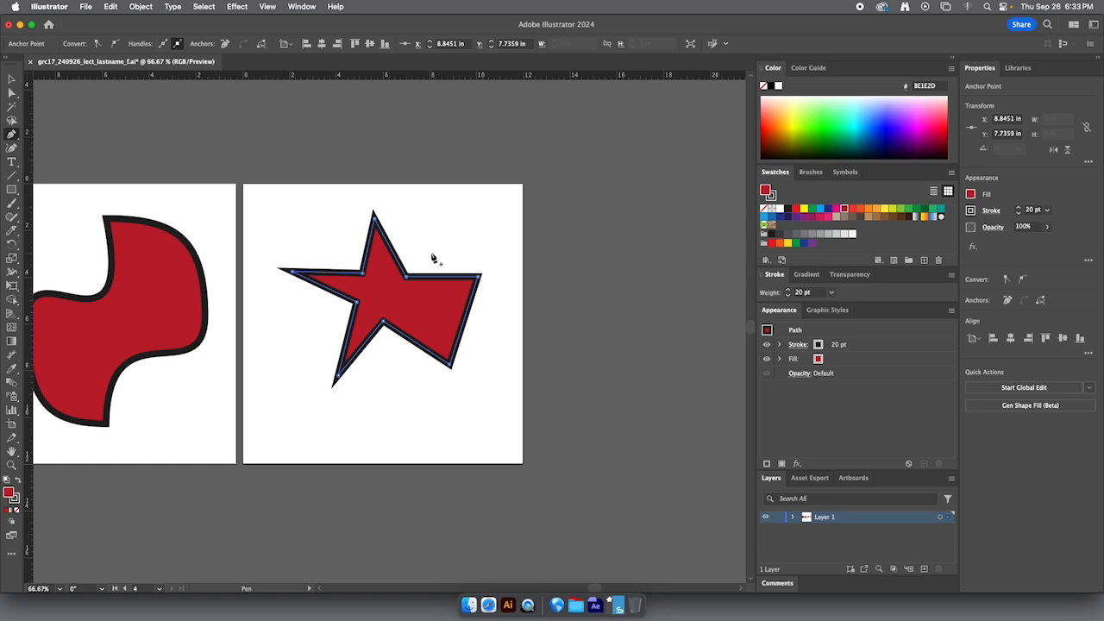
key("super+z")
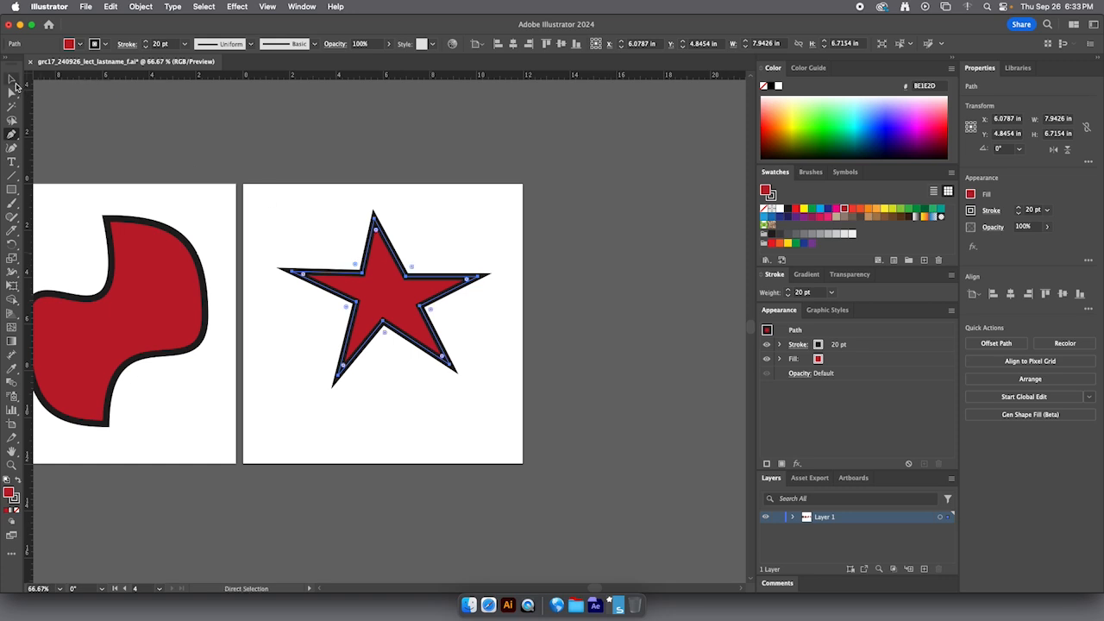
Step: Move the star toward the artboard's upper left corner and deselect it
left_click(12, 79)
left_click_drag(339, 272, 304, 249)
left_click(393, 390)
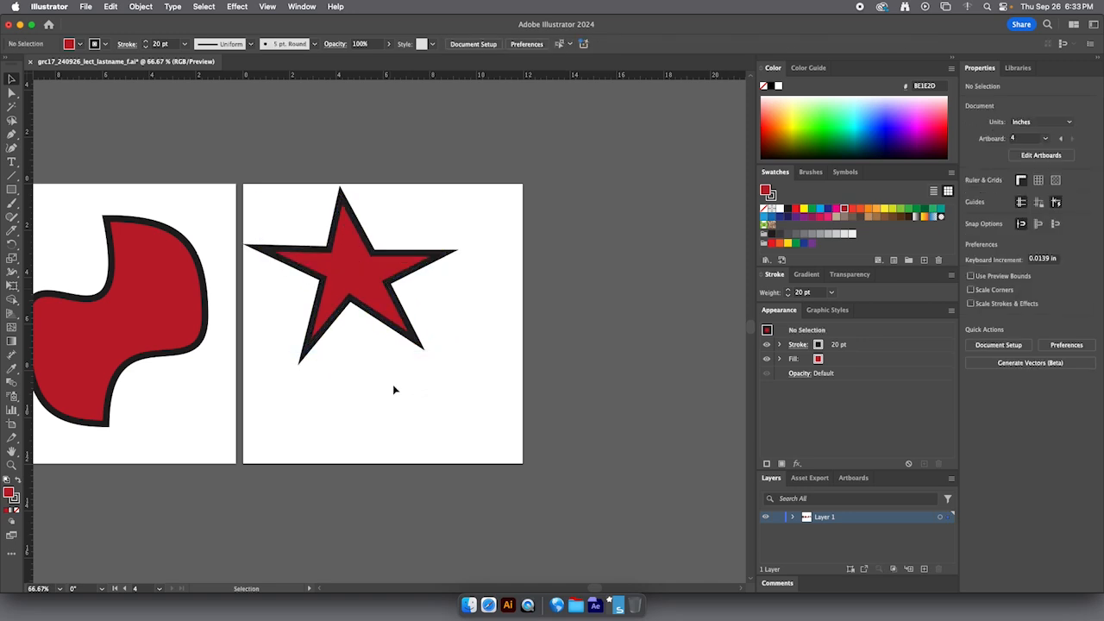
Step: Activate the Pen tool and set the fill colour to the orange swatch F7941D
left_click(12, 134)
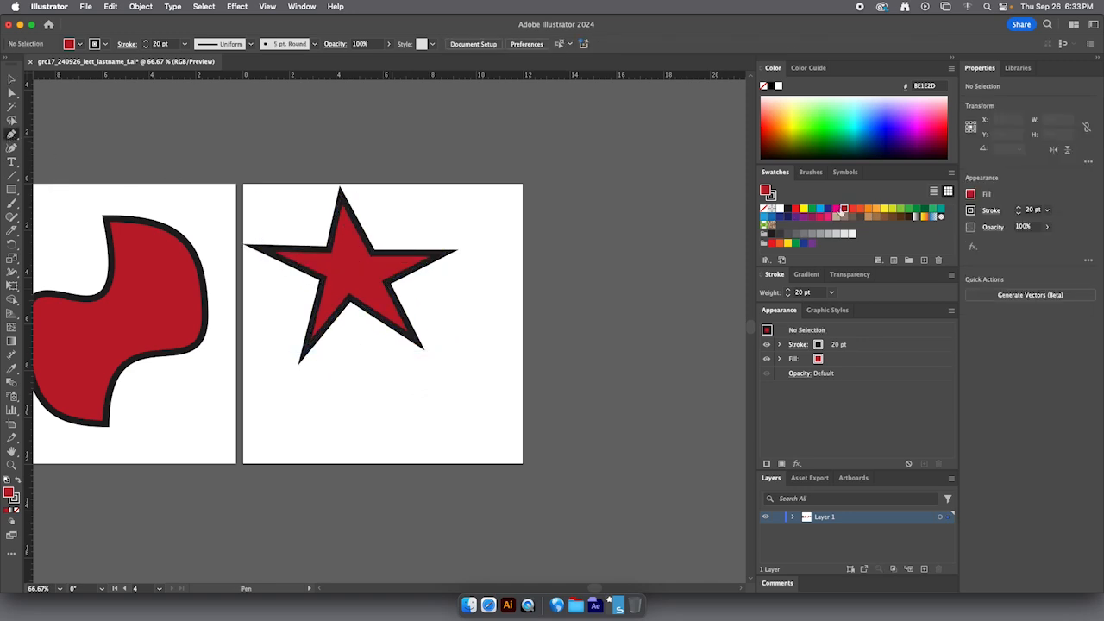
left_click(836, 209)
left_click(868, 209)
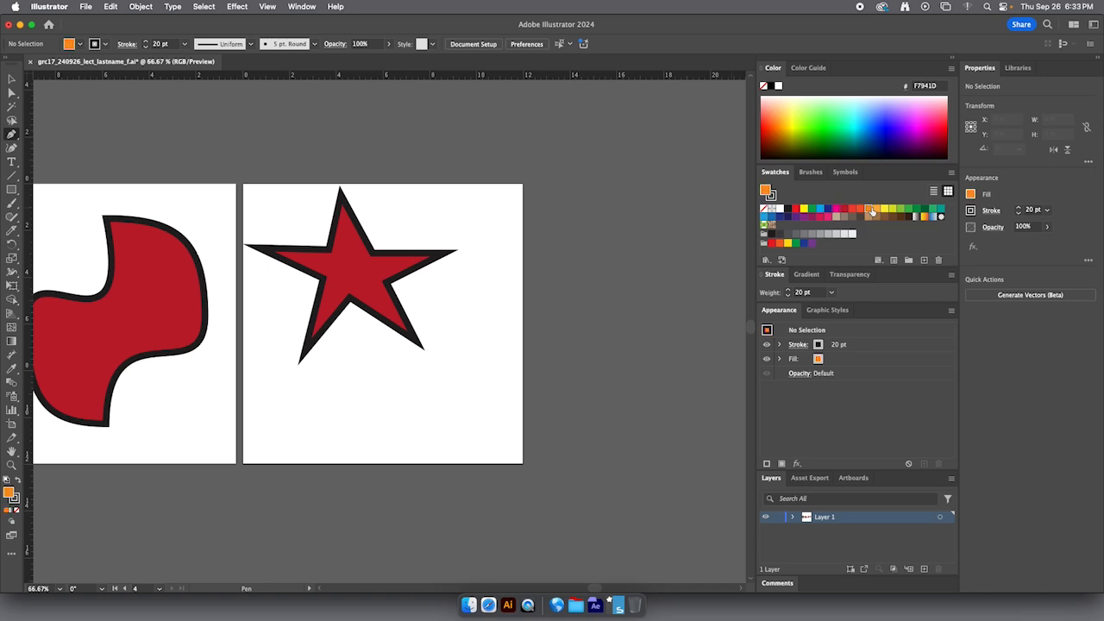
Step: Draw the corner points of an open orange star path below the red star with the Pen tool
left_click(367, 331)
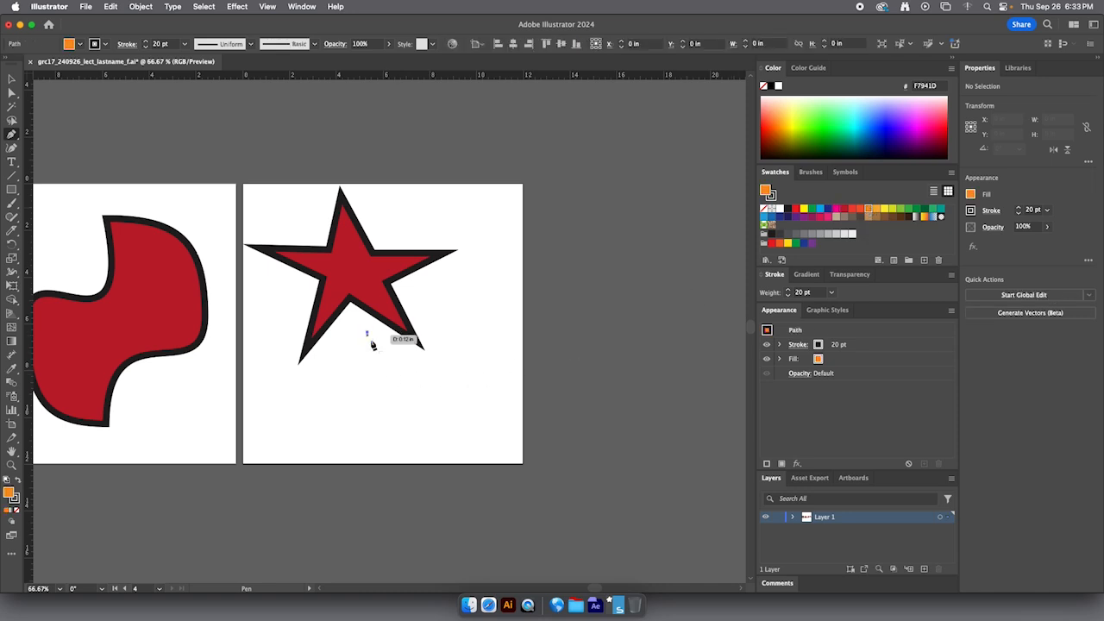
left_click(394, 381)
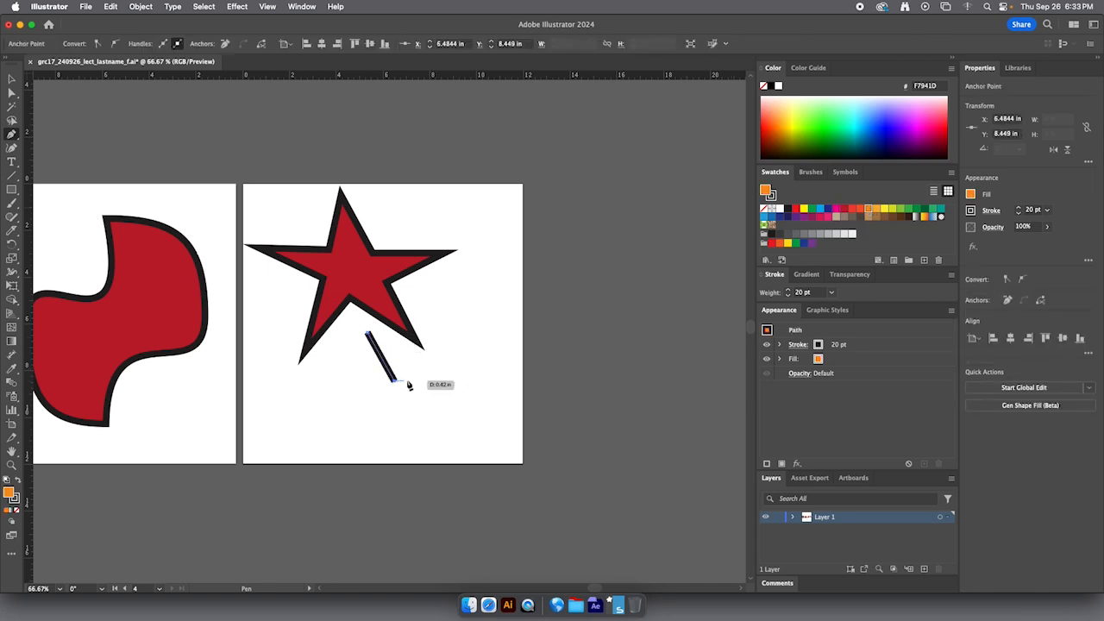
left_click(463, 381)
left_click(476, 382)
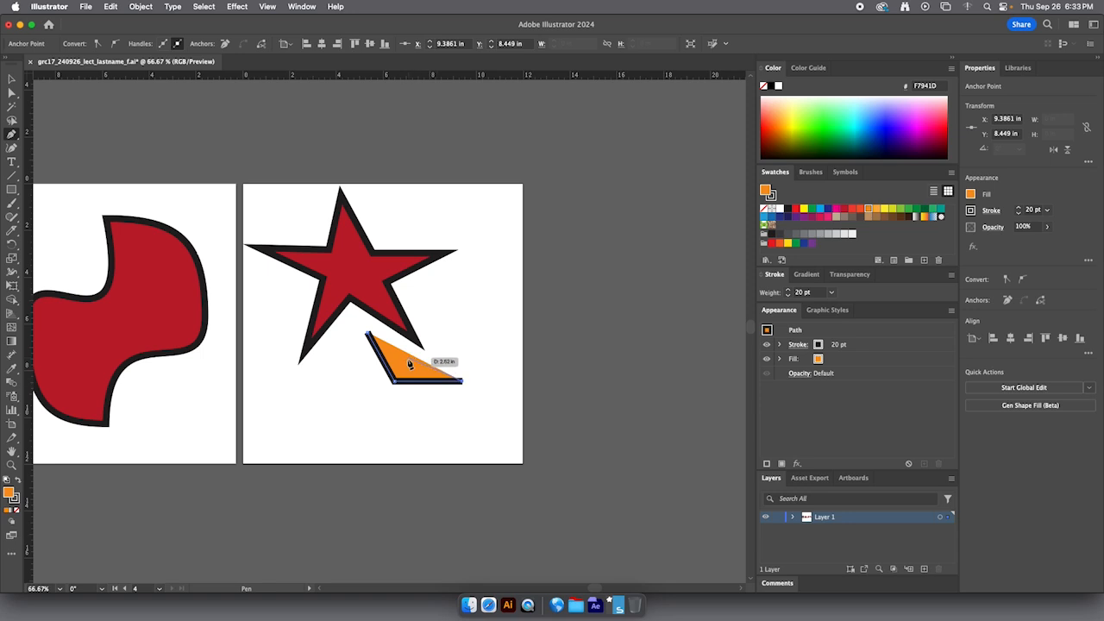
left_click(407, 359)
left_click(405, 424)
left_click(432, 440)
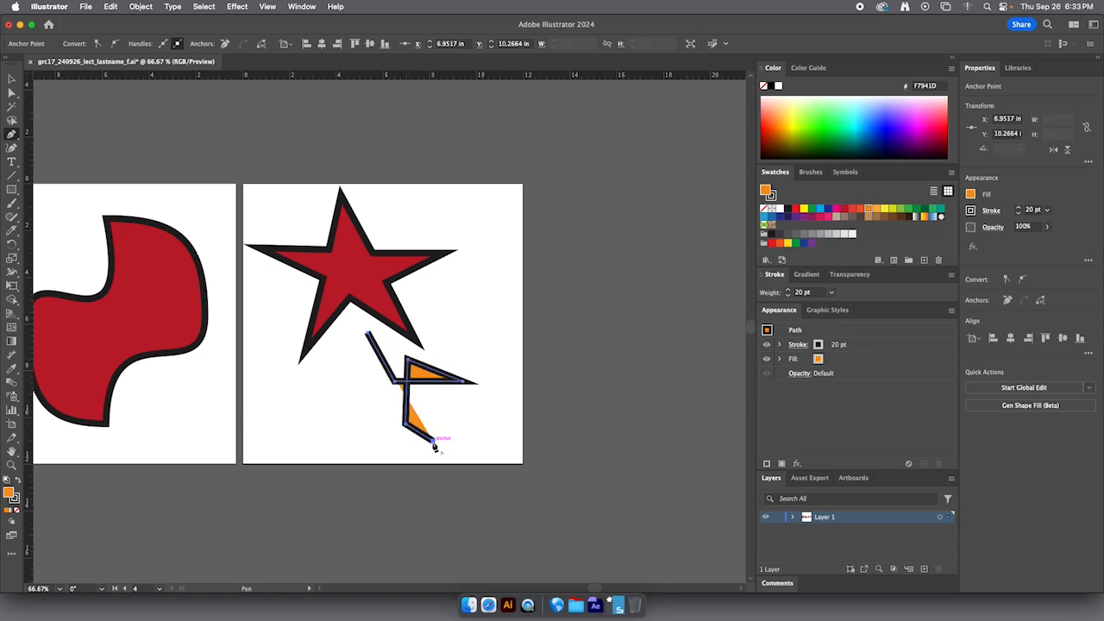
left_click(367, 445)
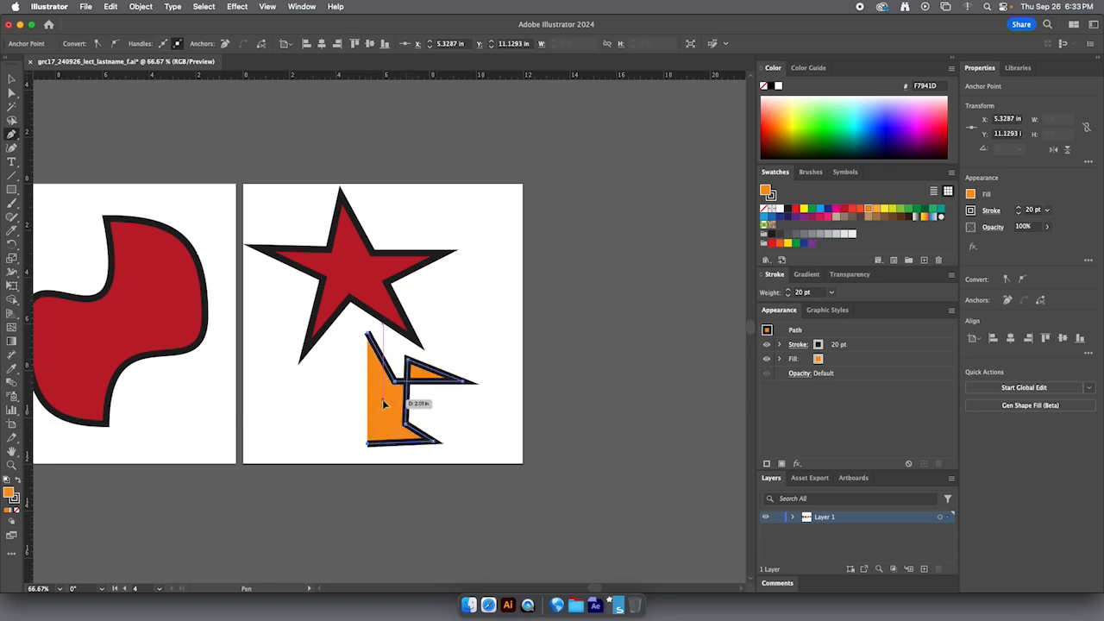
left_click(385, 398)
left_click(325, 392)
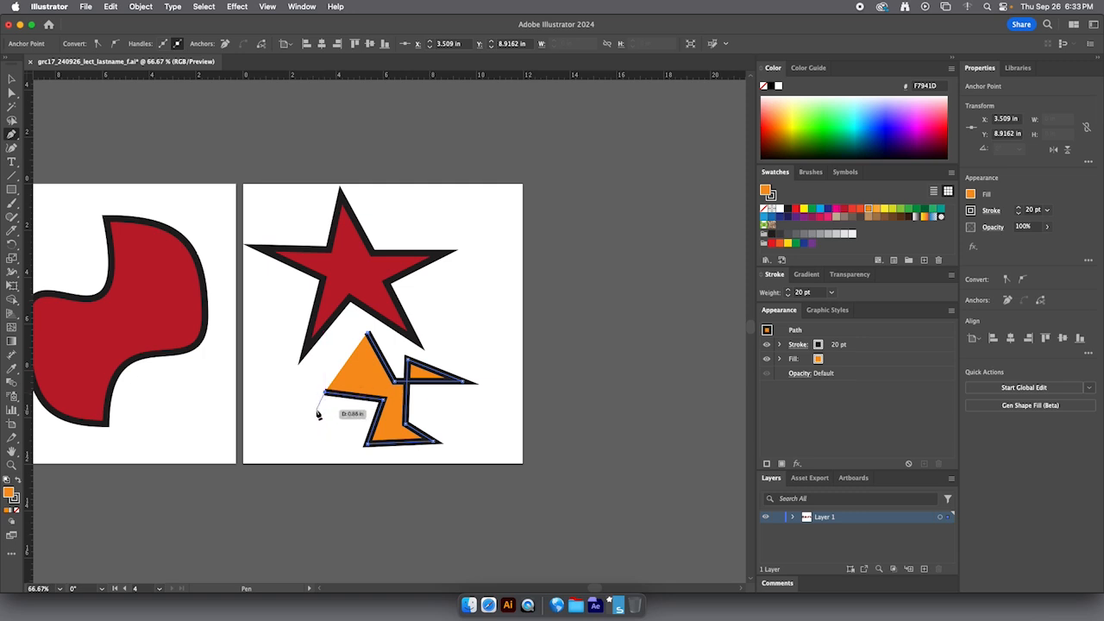
Step: Undo the orange path's points one by one back to its first anchor point
key("super+z")
key("super+z")
key("super+z")
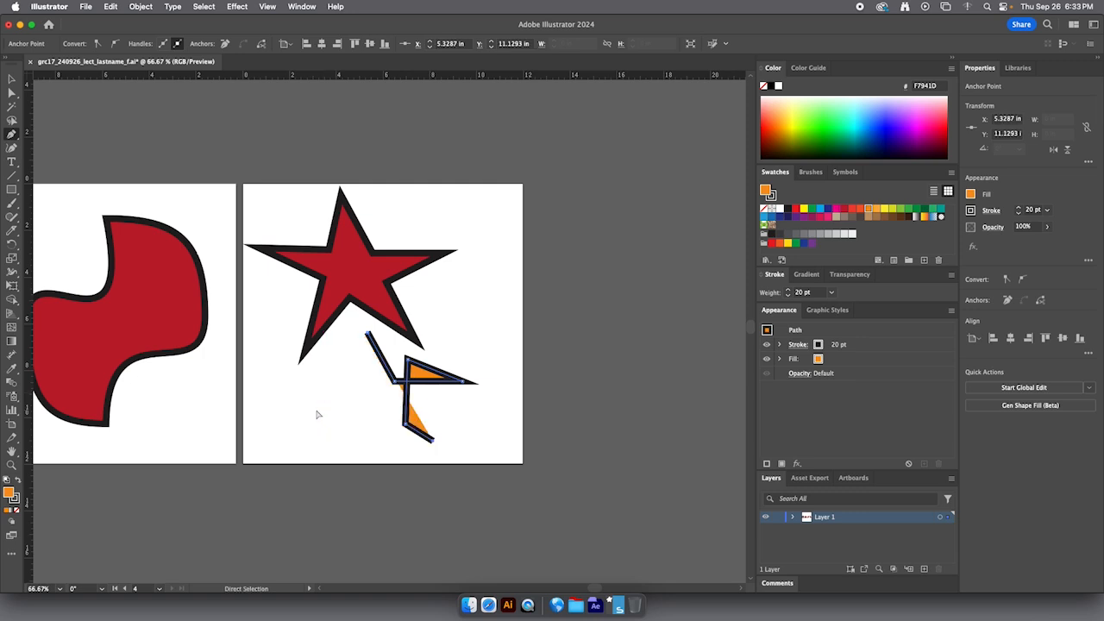
key("super+z")
key("super+z")
key("super+z")
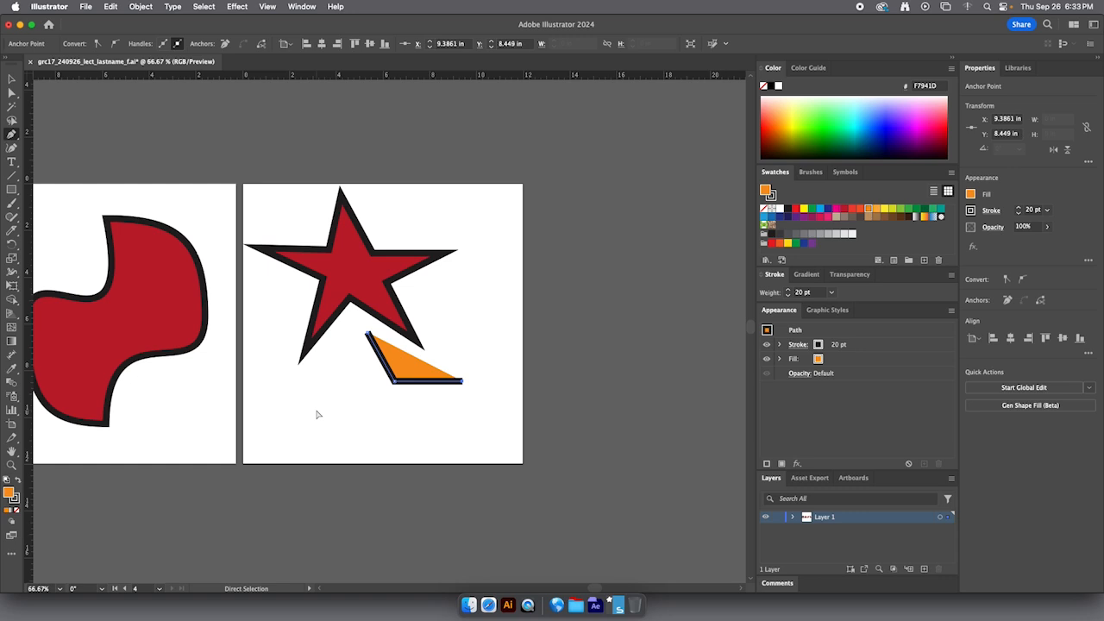
key("super+z")
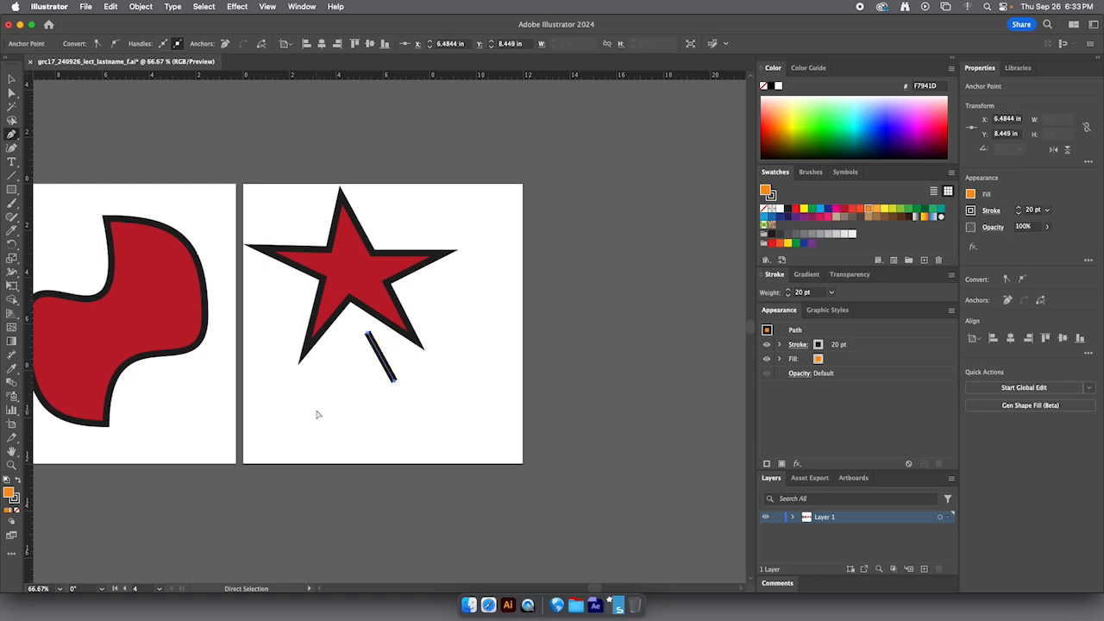
key("super+z")
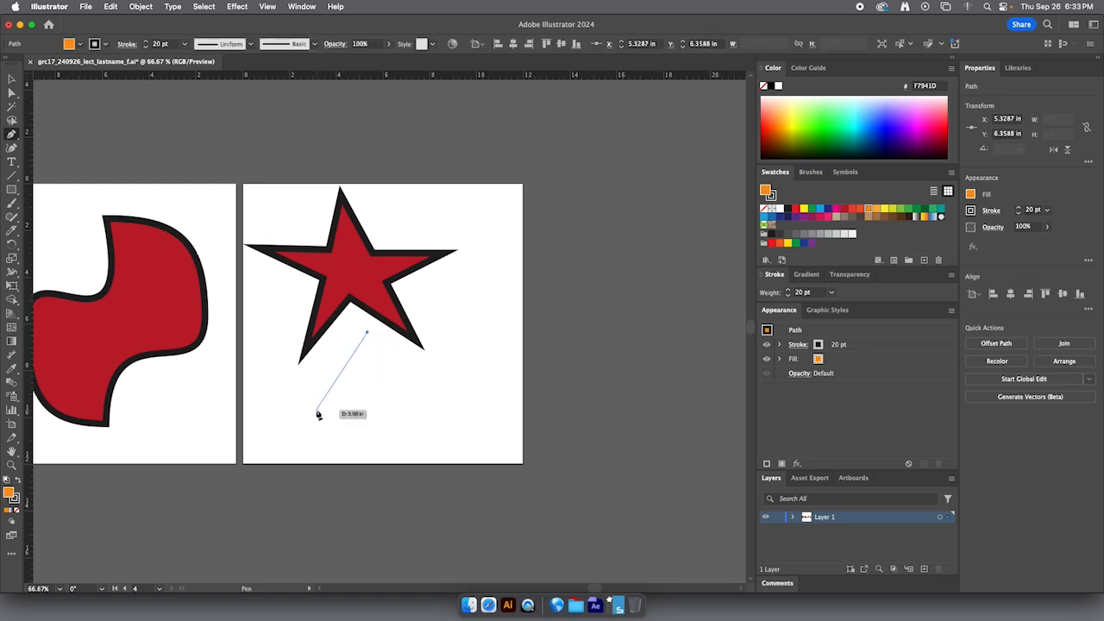
Step: Add three corner points to the orange path, and remove the last point and the remaining path
left_click(403, 367)
left_click(461, 367)
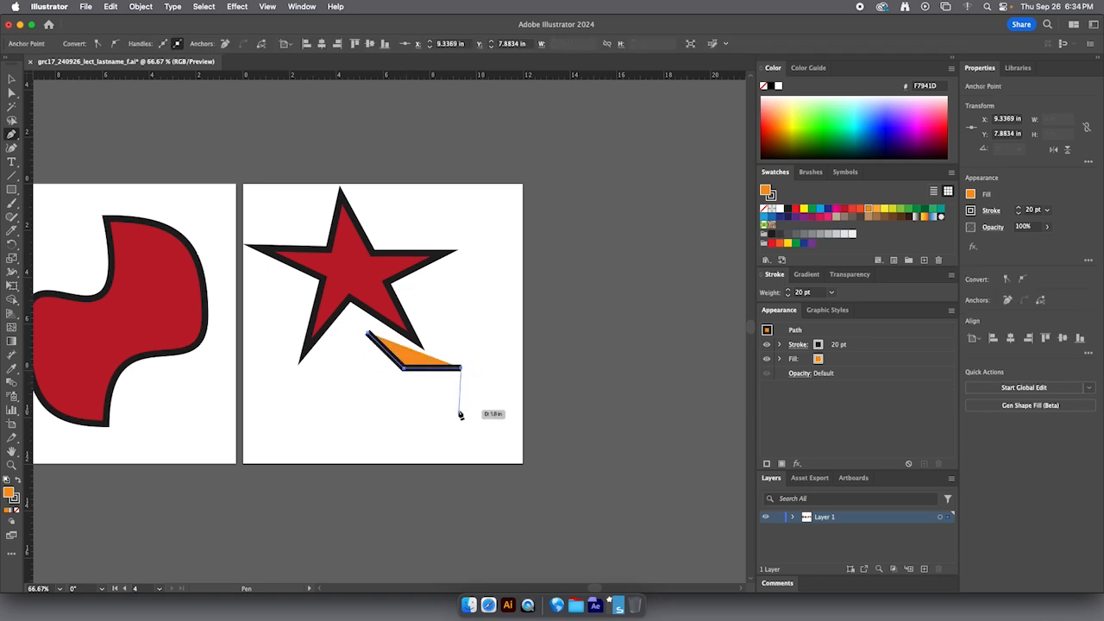
left_click(417, 398)
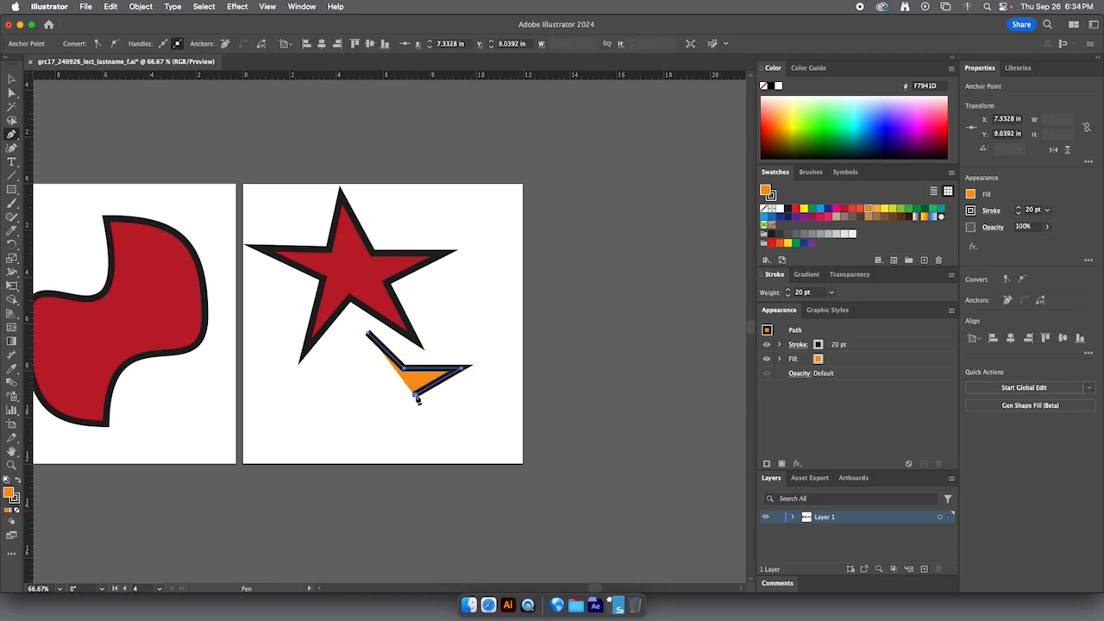
key("super+z")
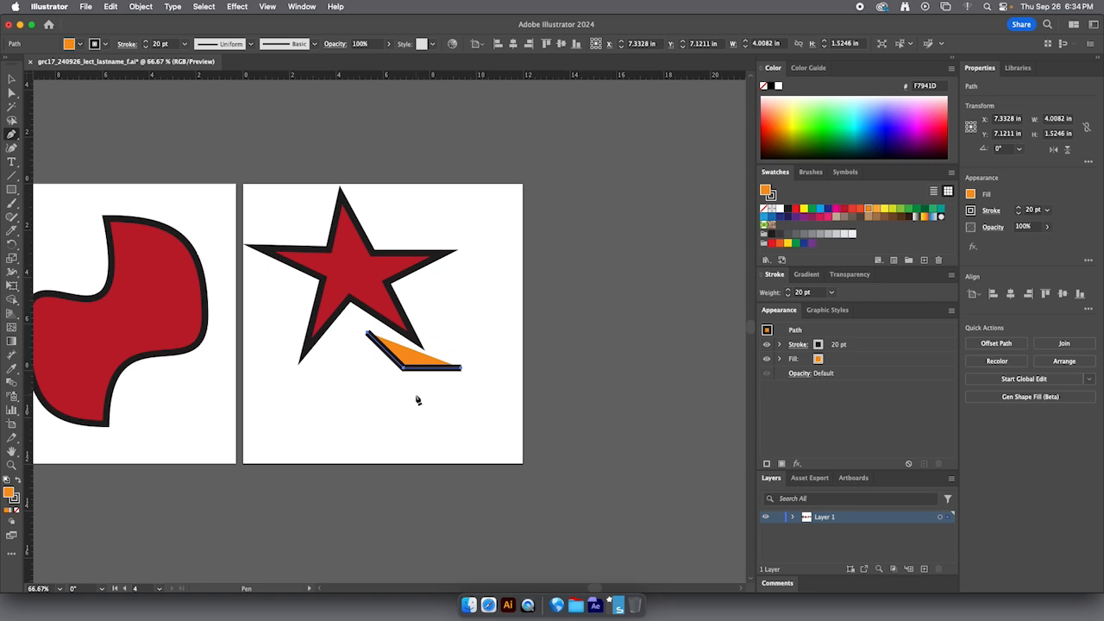
key("super+z")
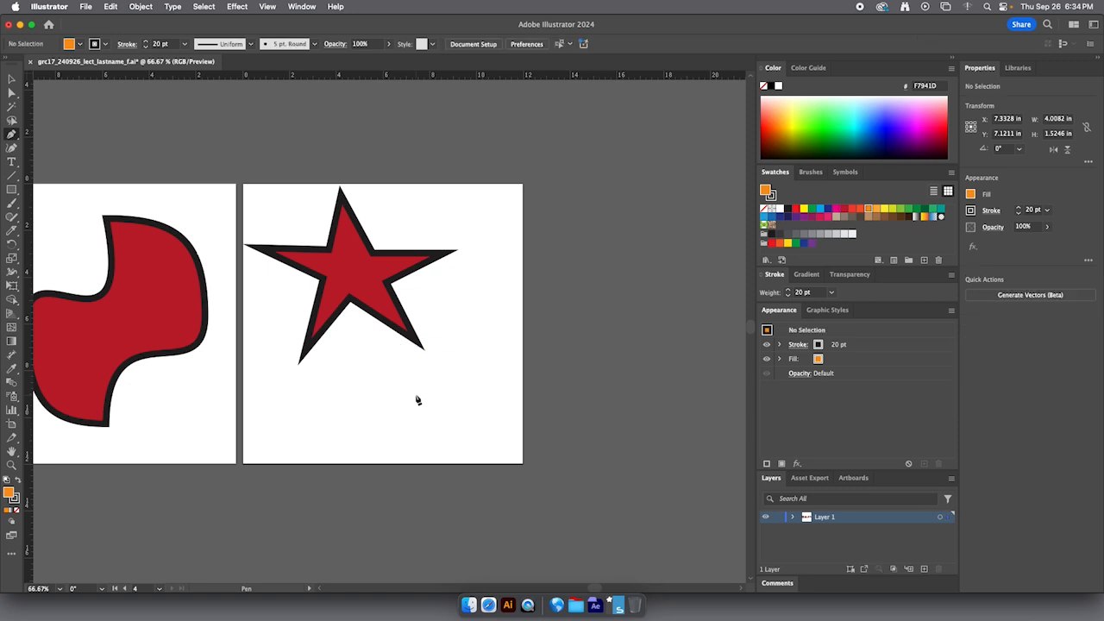
Step: Bring back the removed orange path with its fourth anchor point, and delete the whole path
key("a")
key("shift+super+z")
key("p")
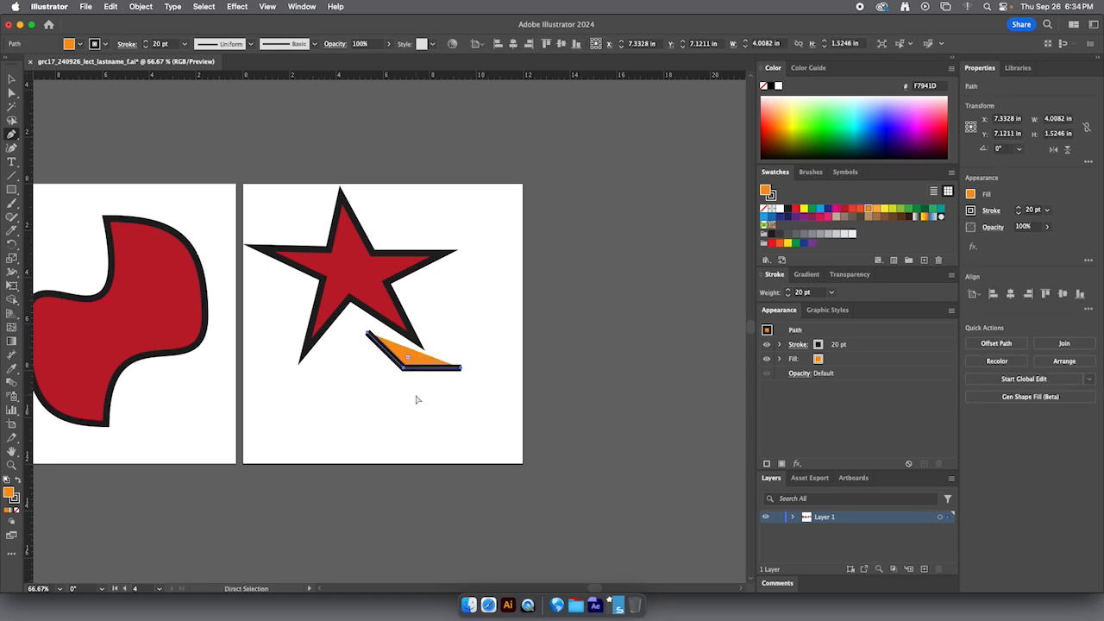
left_click(418, 397)
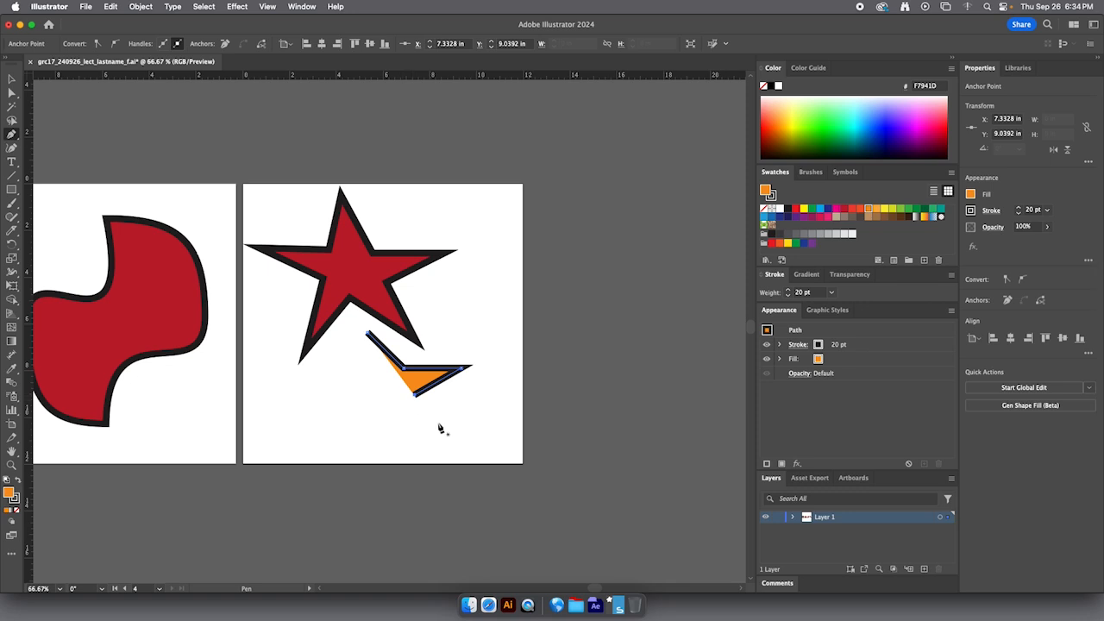
left_click(438, 431)
key("super+z")
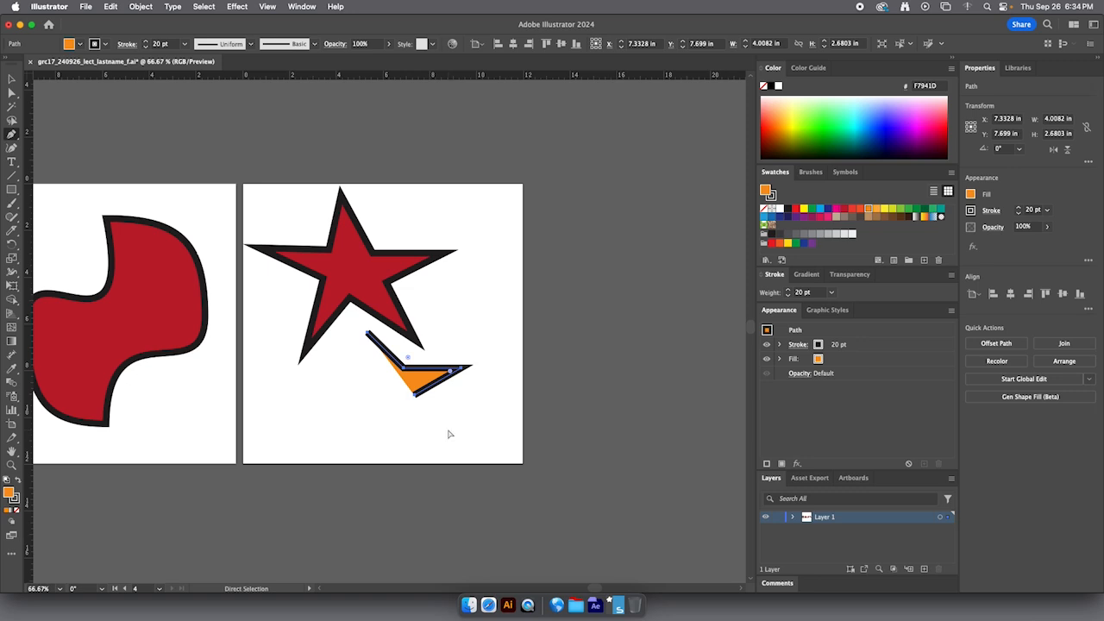
key("BackSpace")
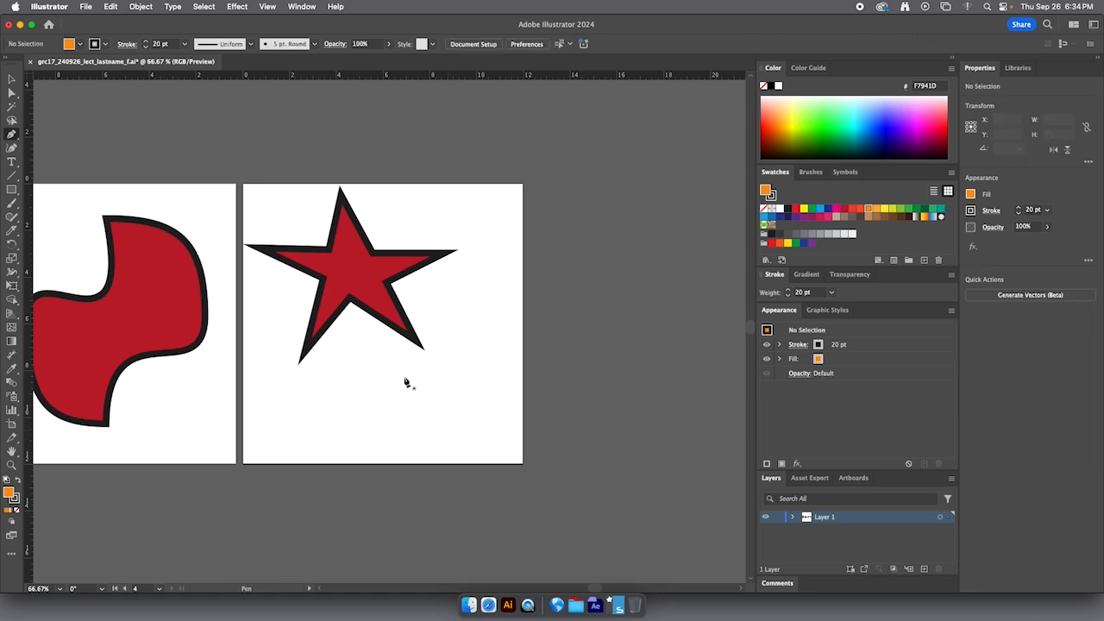
Step: Draw a new open orange path with four anchor points below the red star using the Pen tool
left_click(366, 341)
left_click(404, 383)
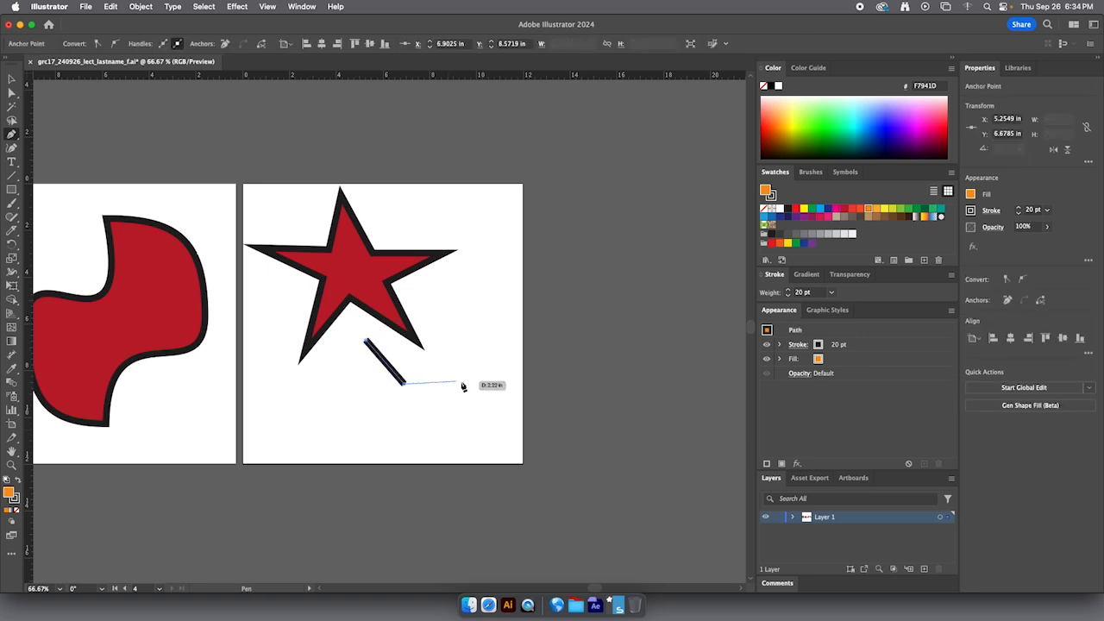
left_click(471, 379)
left_click(422, 413)
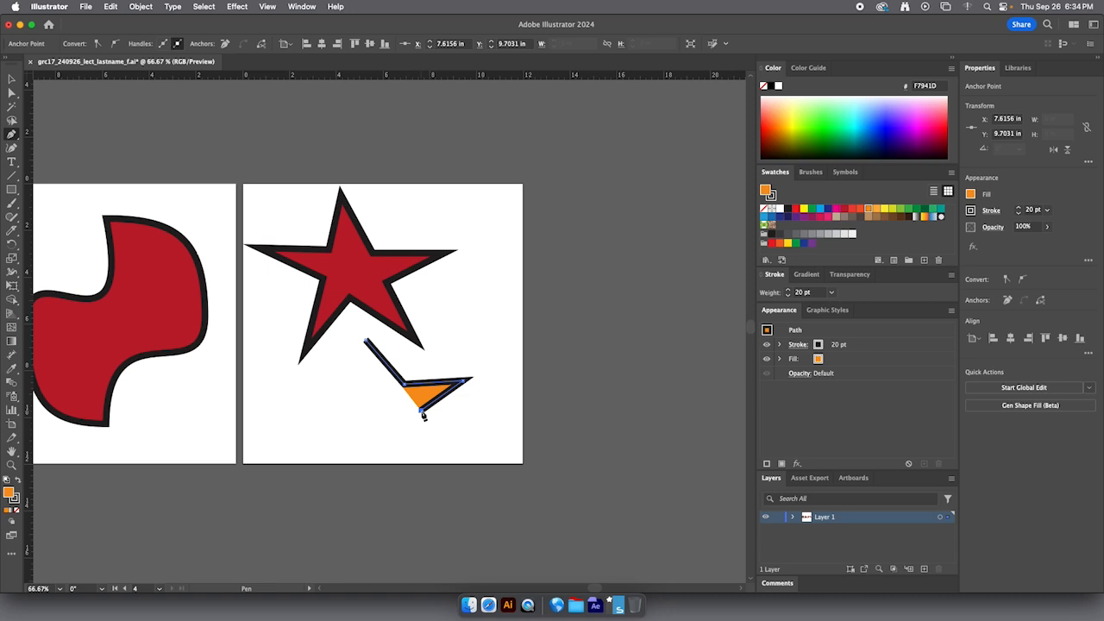
Step: Delete the open path's last anchor point, restore it, and remove the entire path
key("super+z")
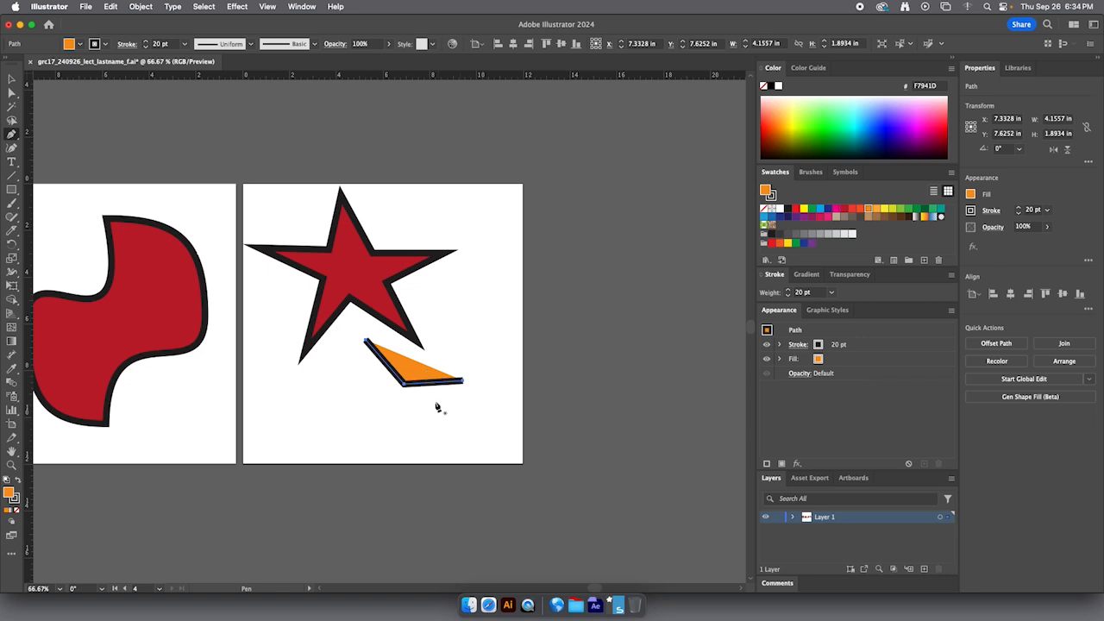
key("super+z")
key("super+z")
key("super+z")
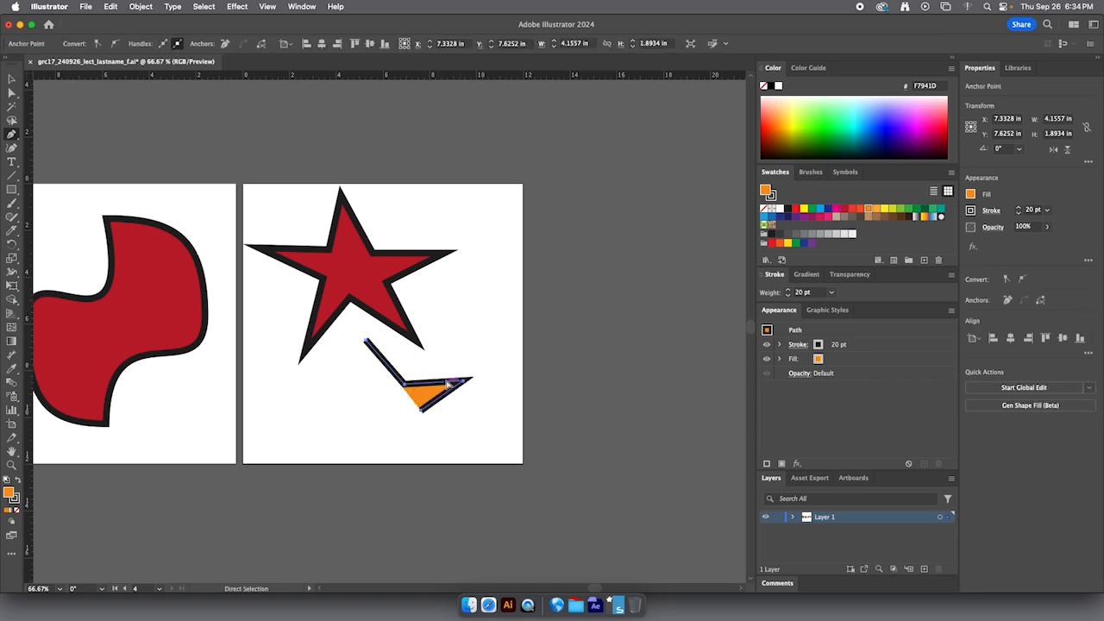
key("super+z")
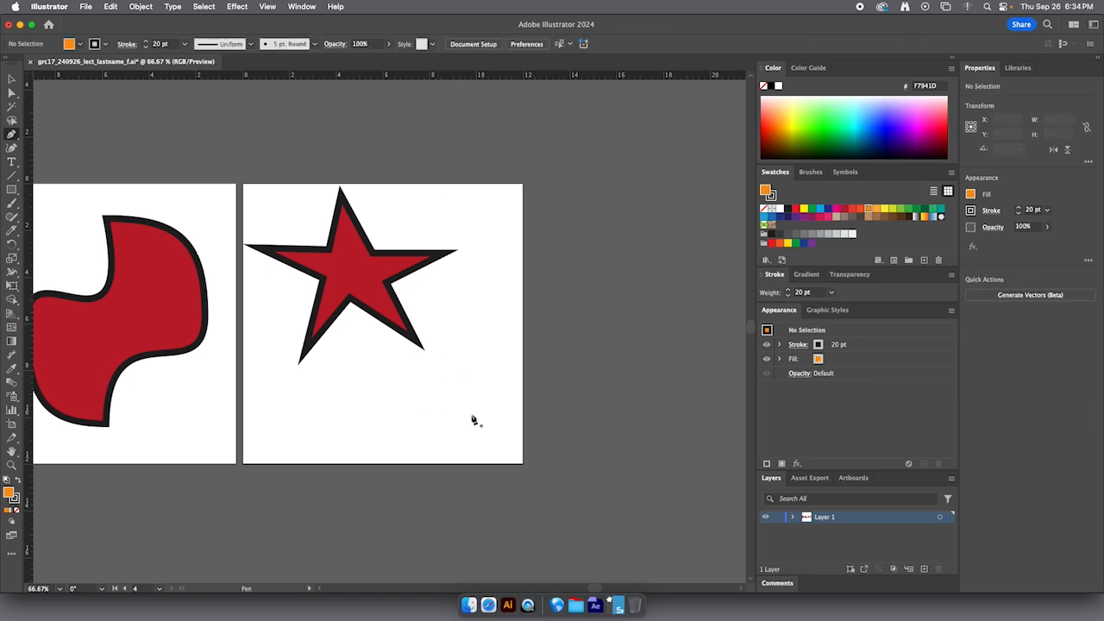
Step: Draw the first three corner points of an orange star below the red star with the Pen tool
left_click(361, 340)
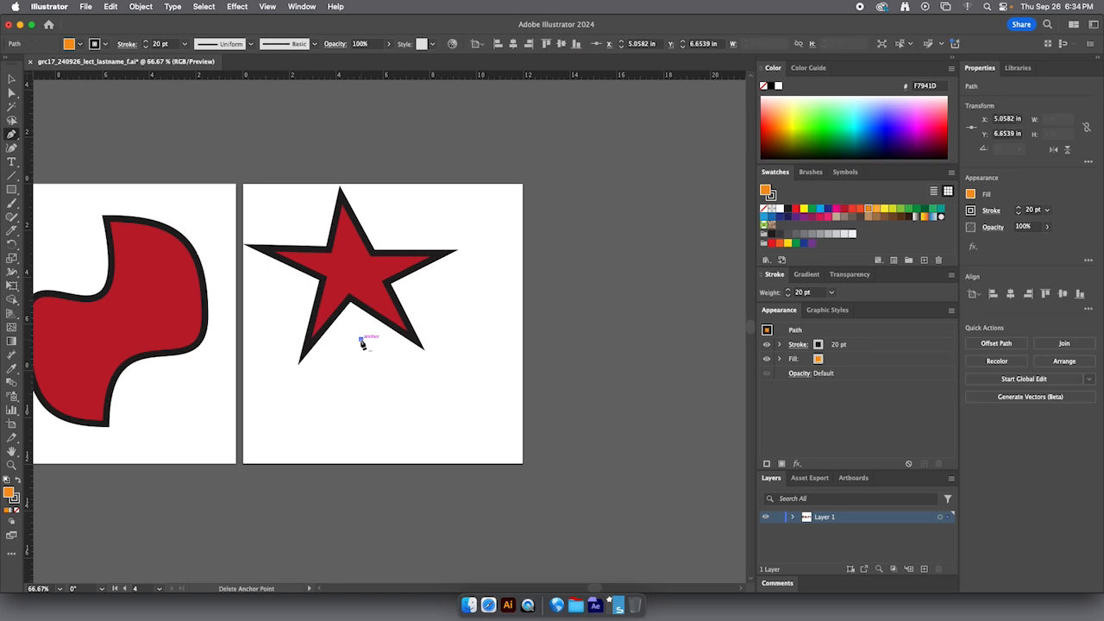
left_click(401, 380)
left_click(487, 375)
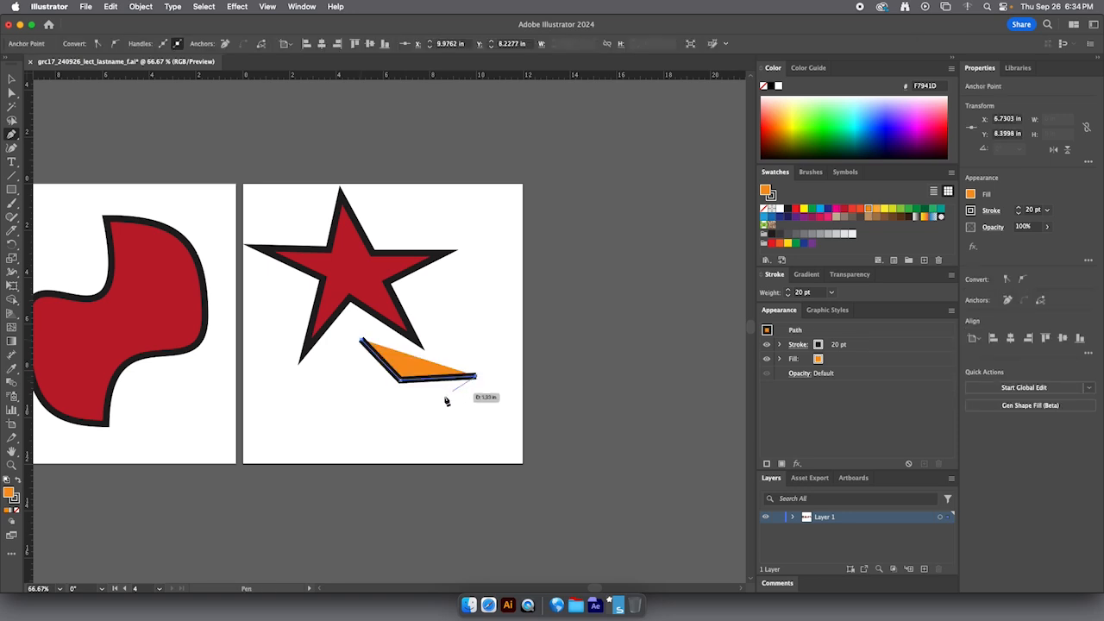
Step: Place a fourth point beneath the orange path's outer tip and remove it, repeating this a second time
left_click(423, 411)
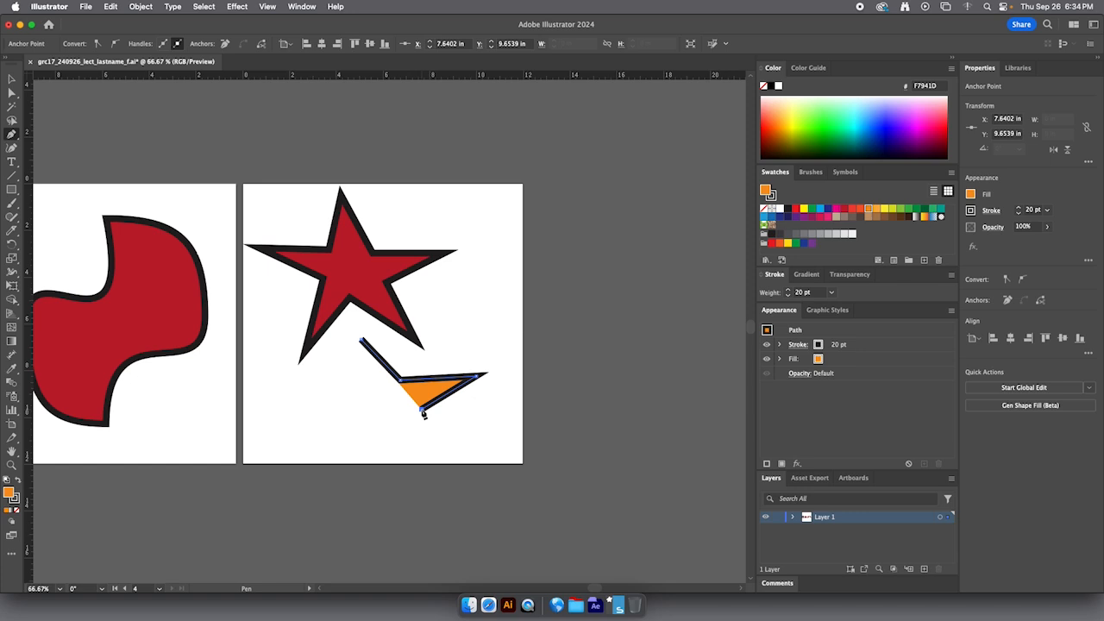
key("super+z")
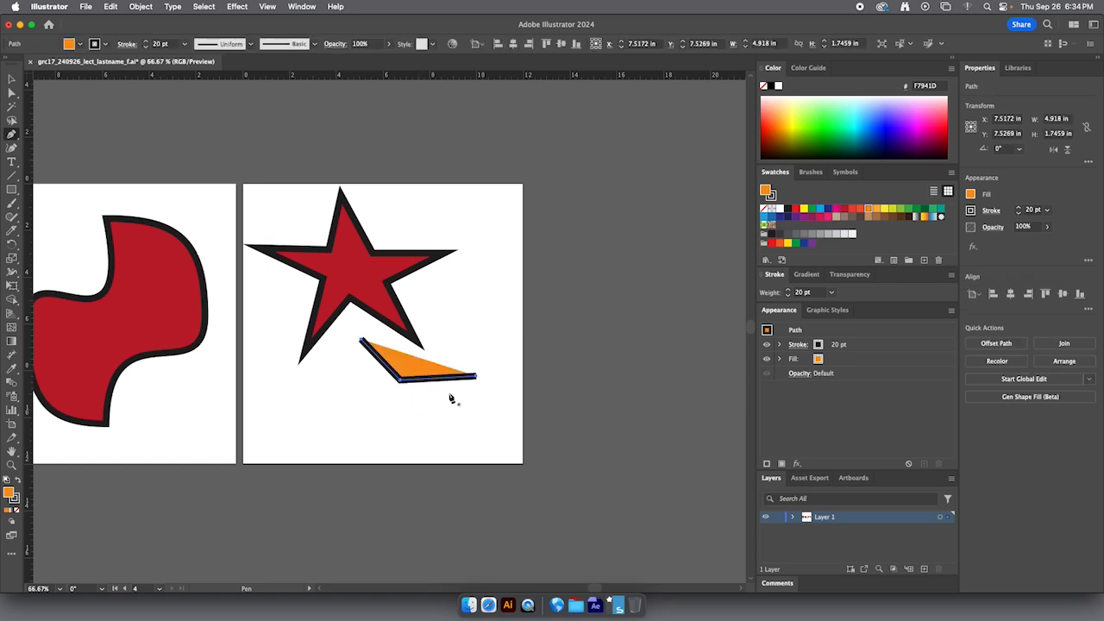
left_click(419, 412)
key("super+z")
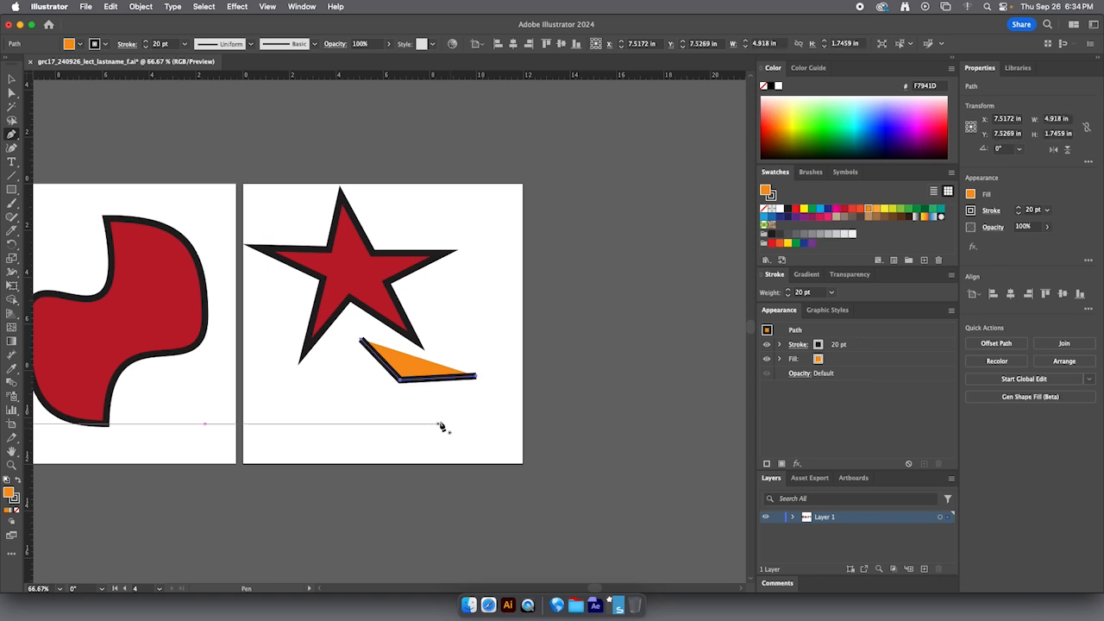
Step: Resume the unfinished orange path from its outer tip, complete it as a closed five-pointed star with the Pen tool, and deselect it
left_click(476, 378)
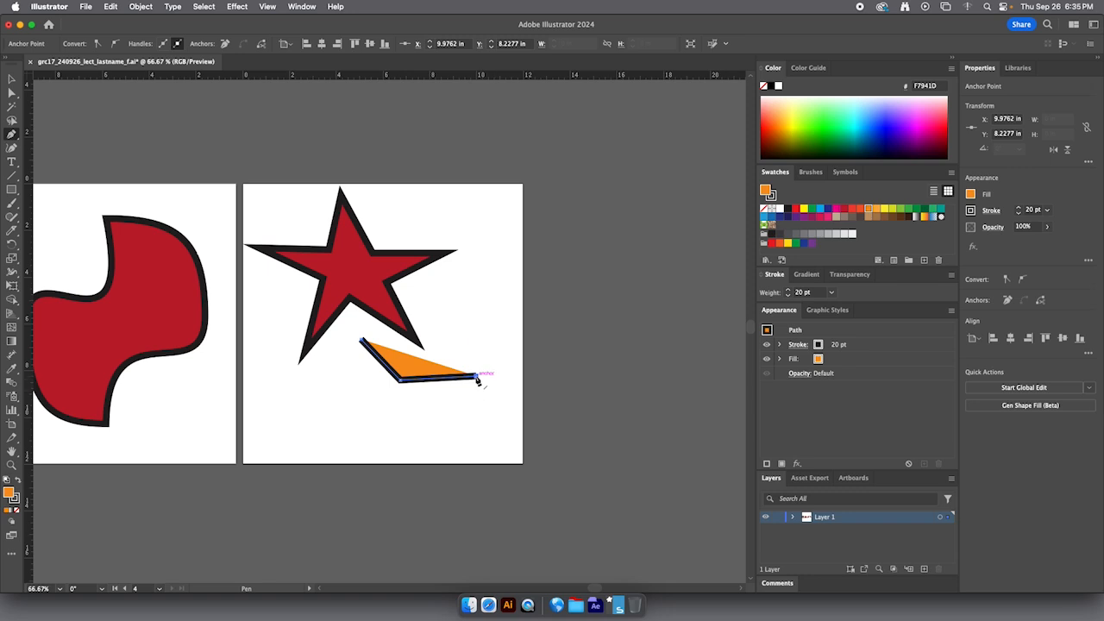
left_click(428, 416)
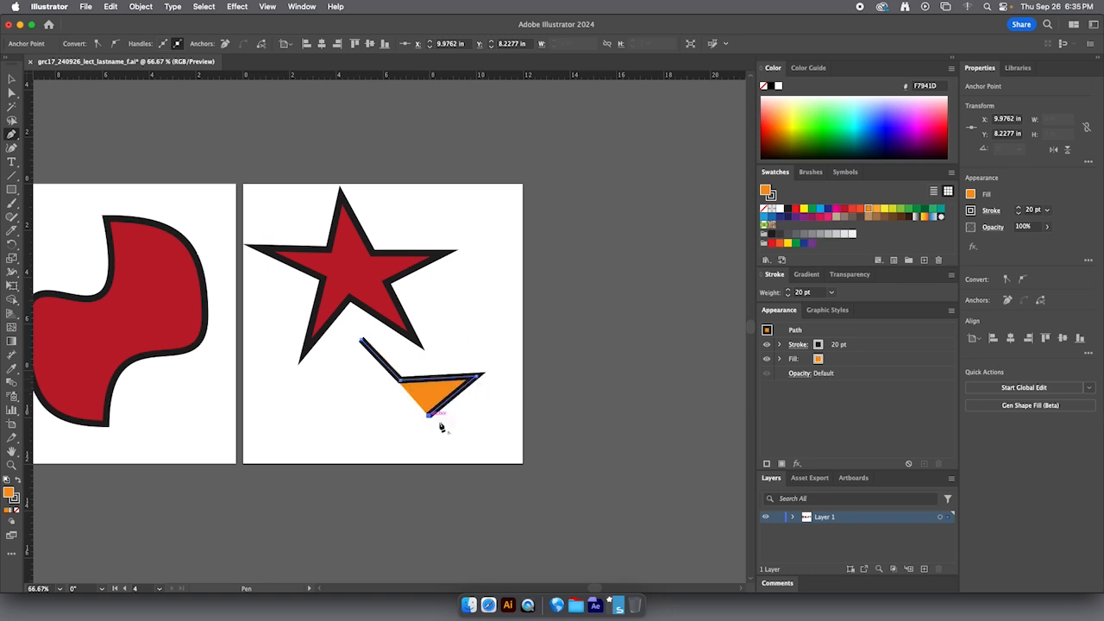
left_click(462, 449)
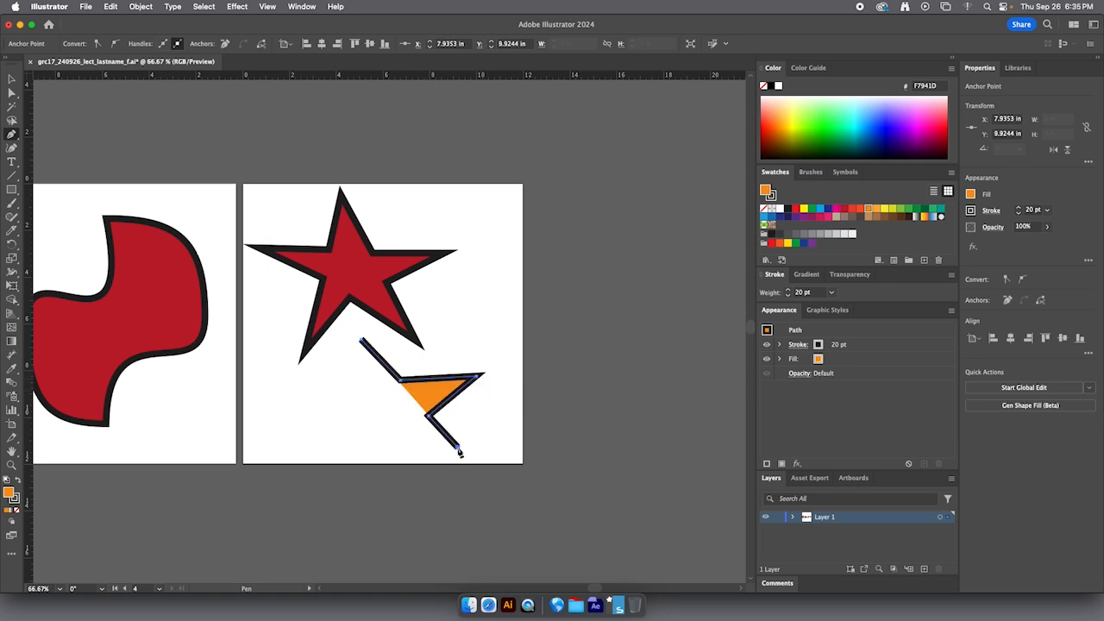
left_click(377, 424)
left_click(304, 456)
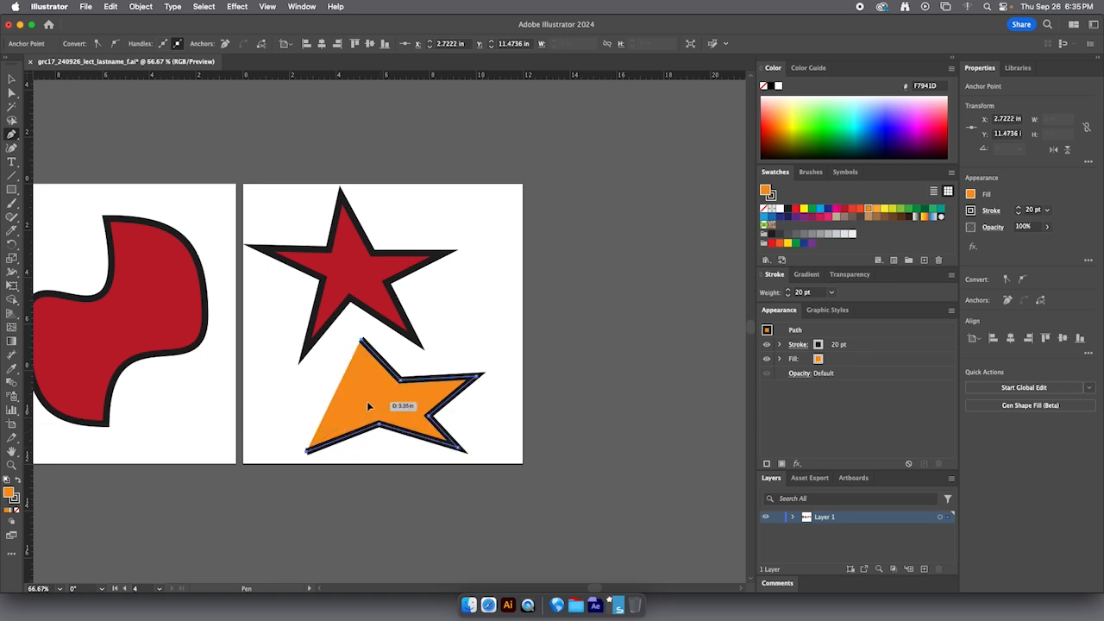
left_click(366, 401)
left_click(287, 380)
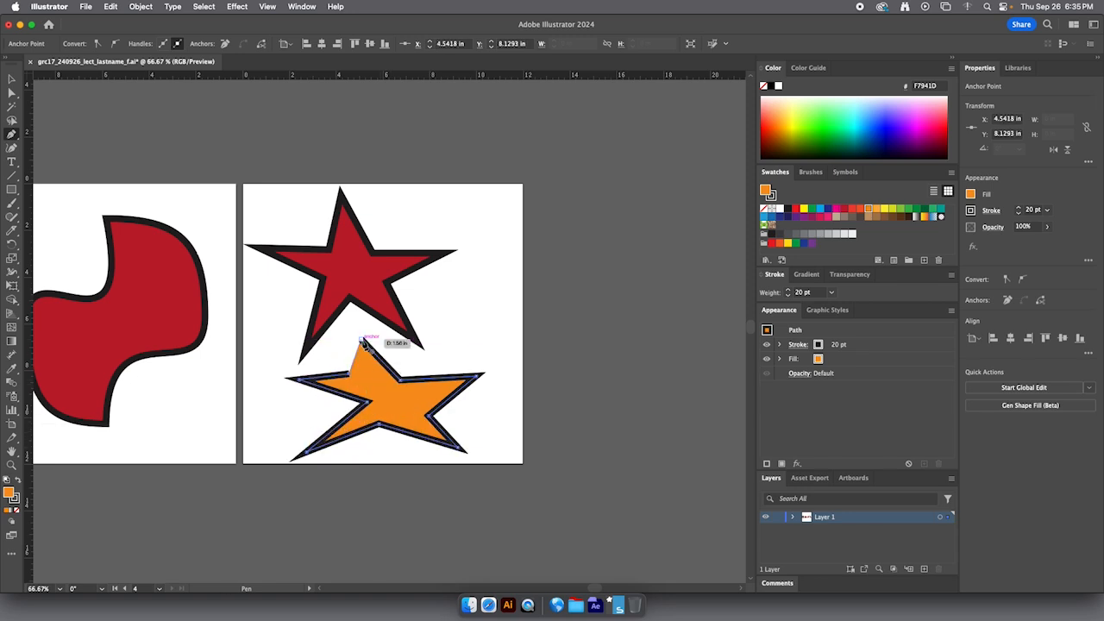
left_click(363, 342)
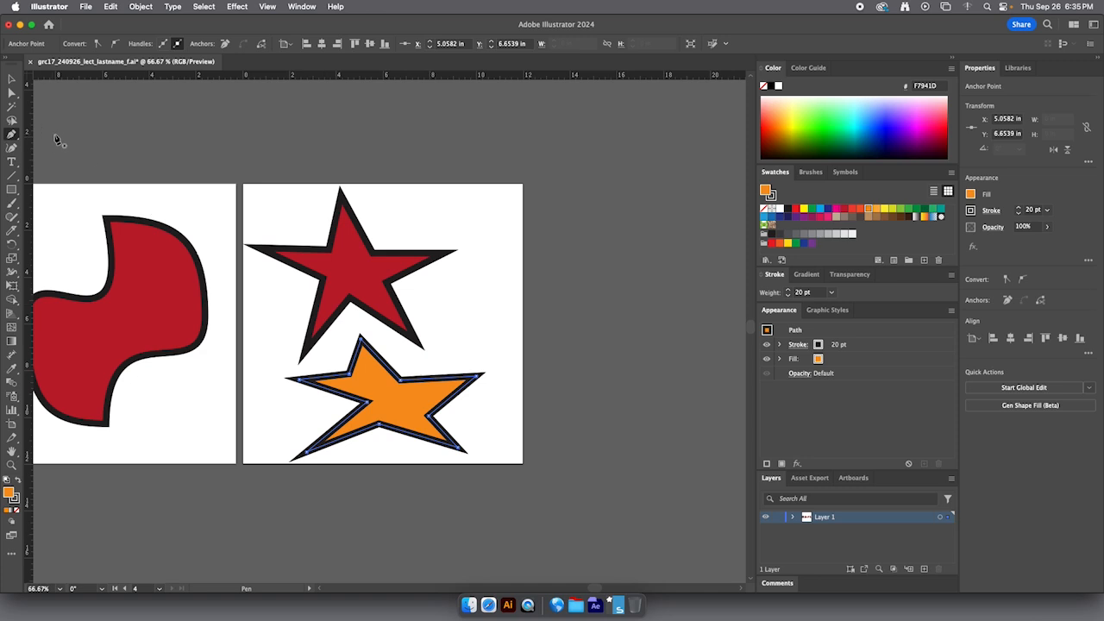
left_click(11, 80)
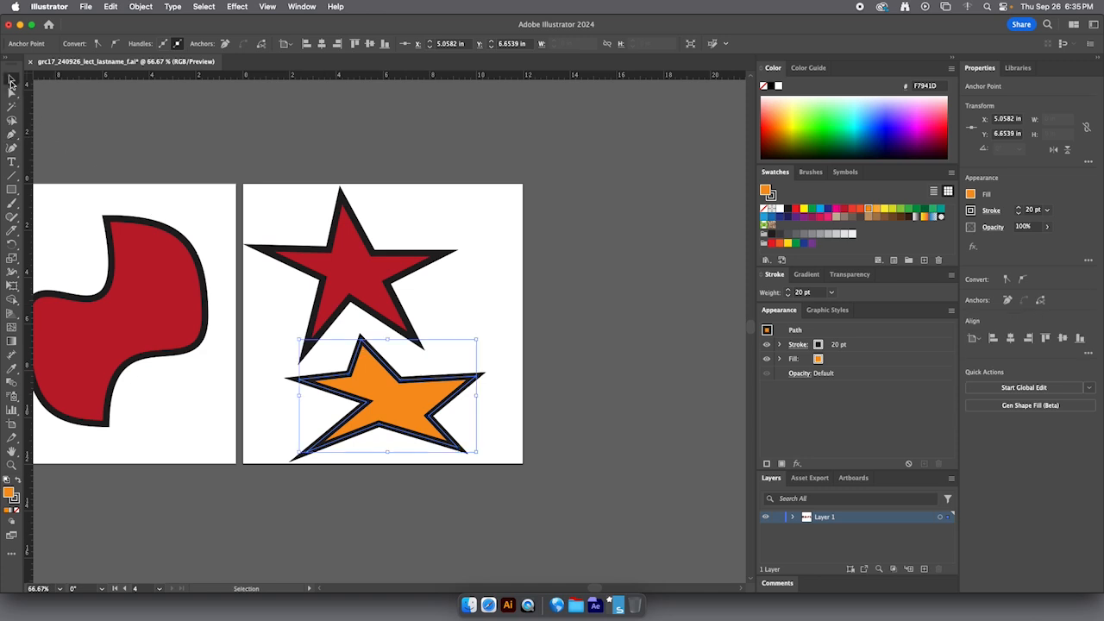
left_click(279, 210)
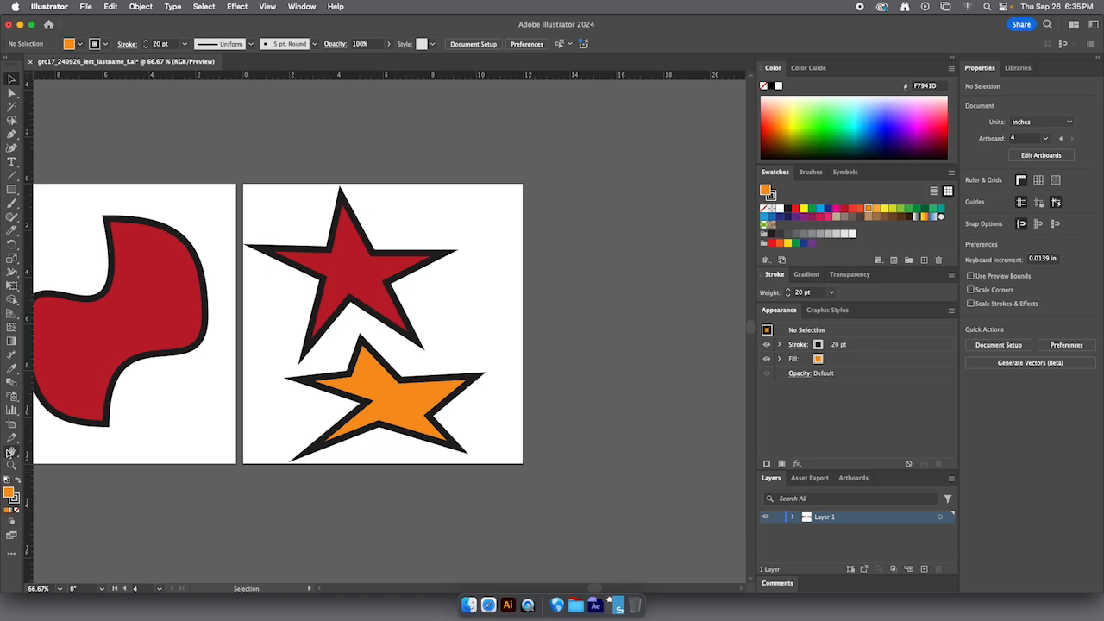
Step: Add a fifth artboard beside the artboard with the two stars
left_click(11, 425)
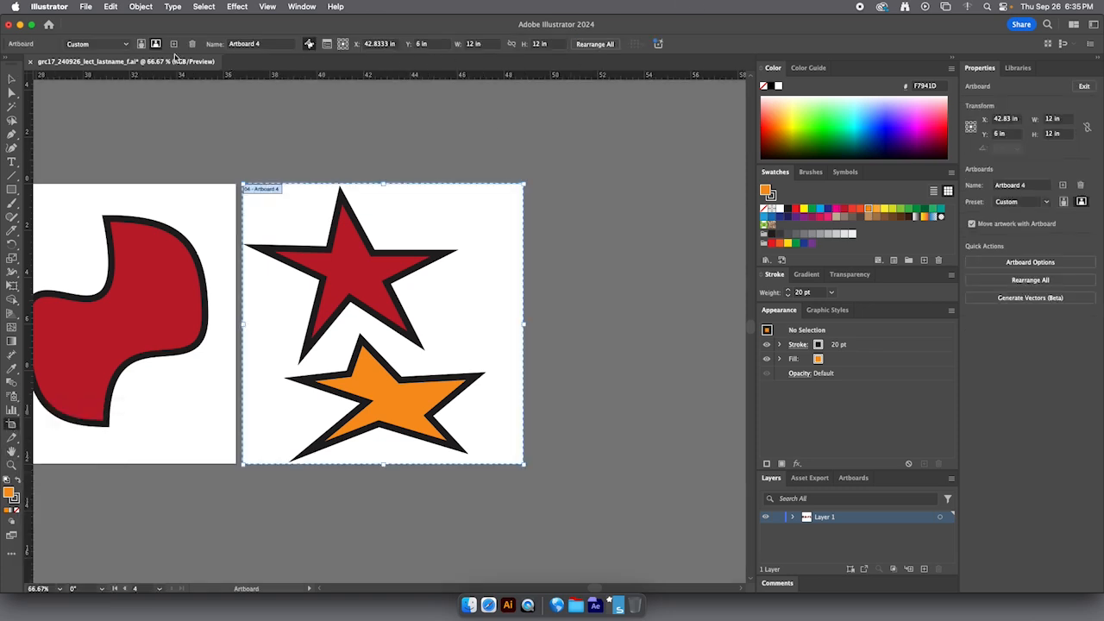
left_click(174, 44)
left_click(12, 78)
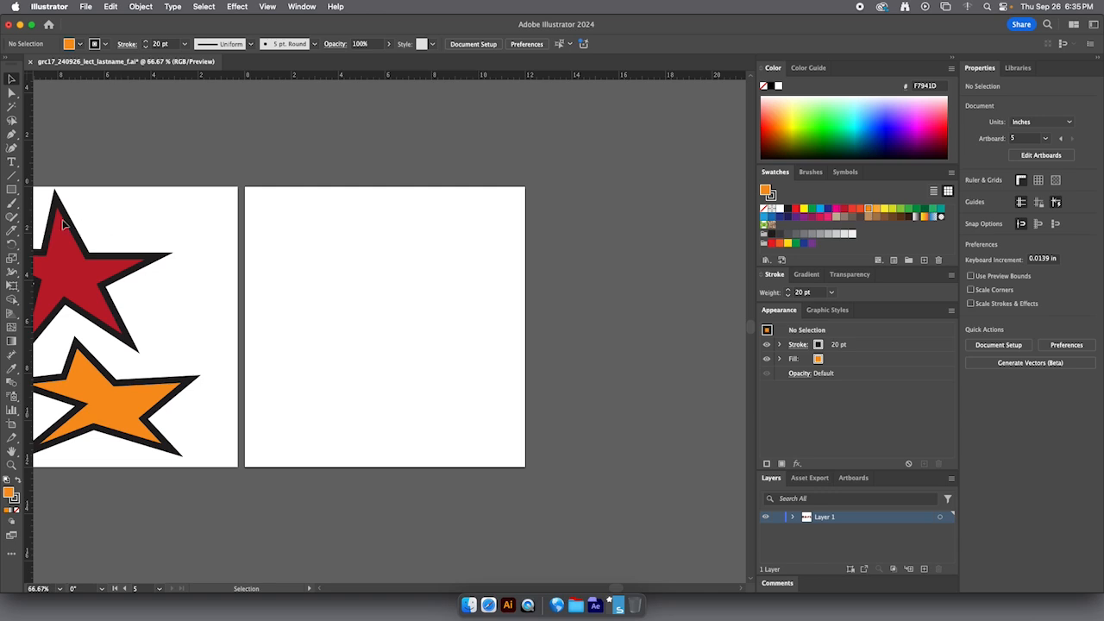
Step: Draw a closed, cloud-like treetop with curved lobes, about 6.5 by 4.3 in, in the upper part of the fifth artboard with the Pen tool
left_click(12, 135)
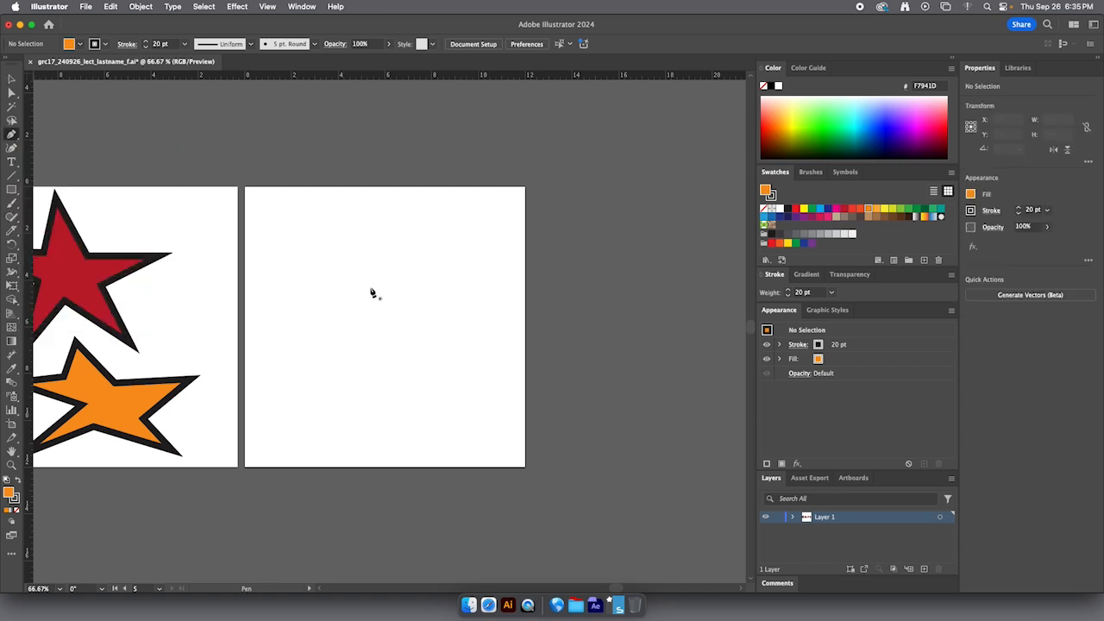
left_click_drag(376, 281, 318, 205)
left_click_drag(318, 205, 378, 195)
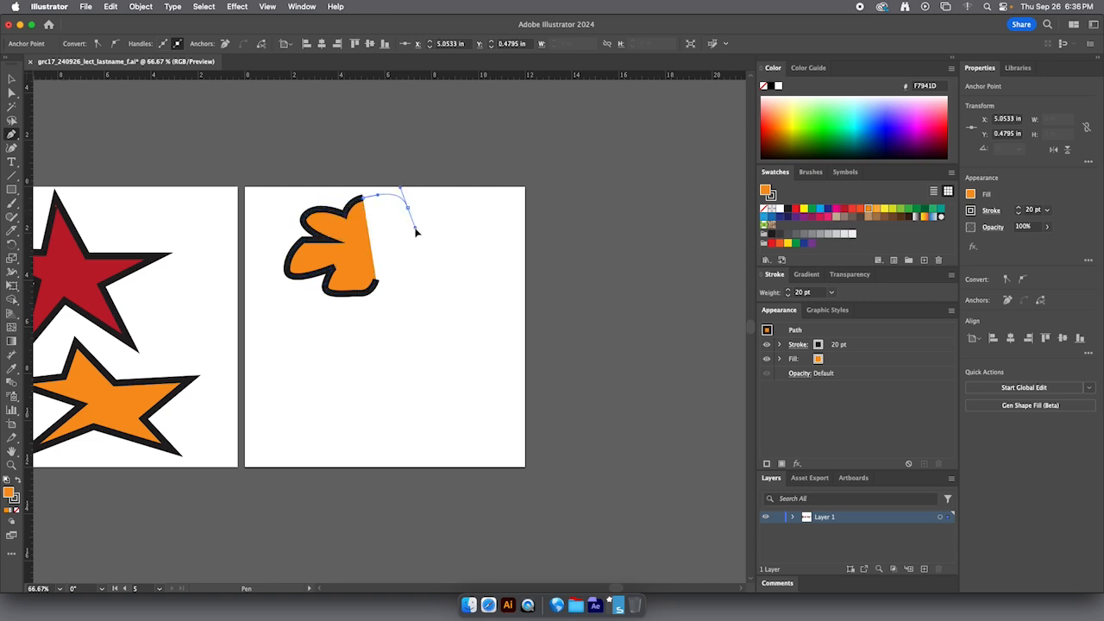
left_click_drag(398, 231, 437, 267)
left_click_drag(403, 266, 399, 300)
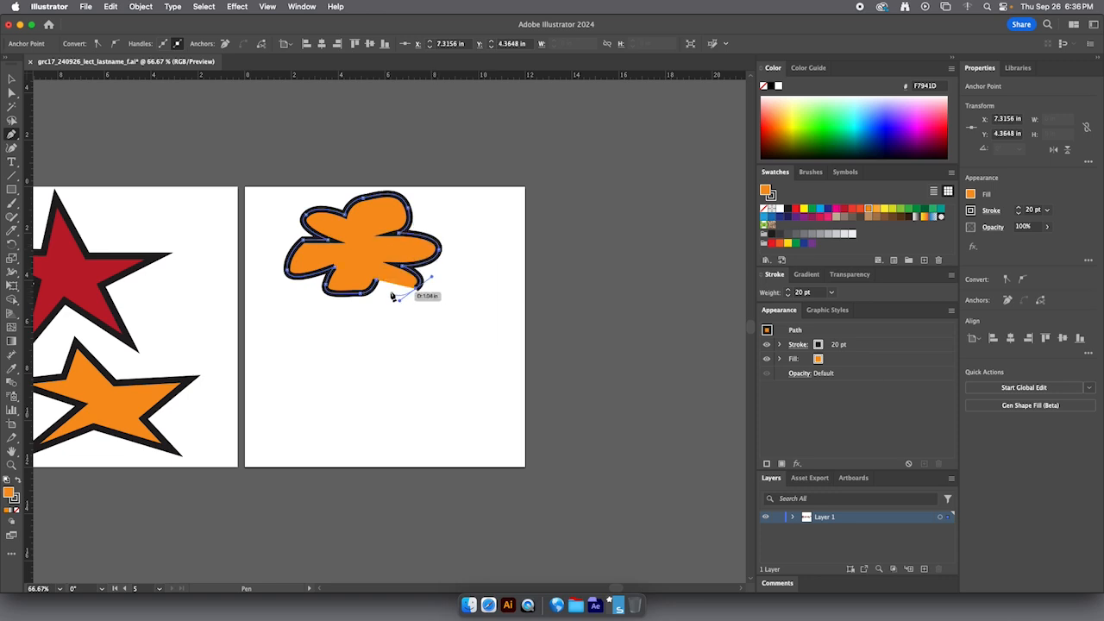
left_click(376, 285)
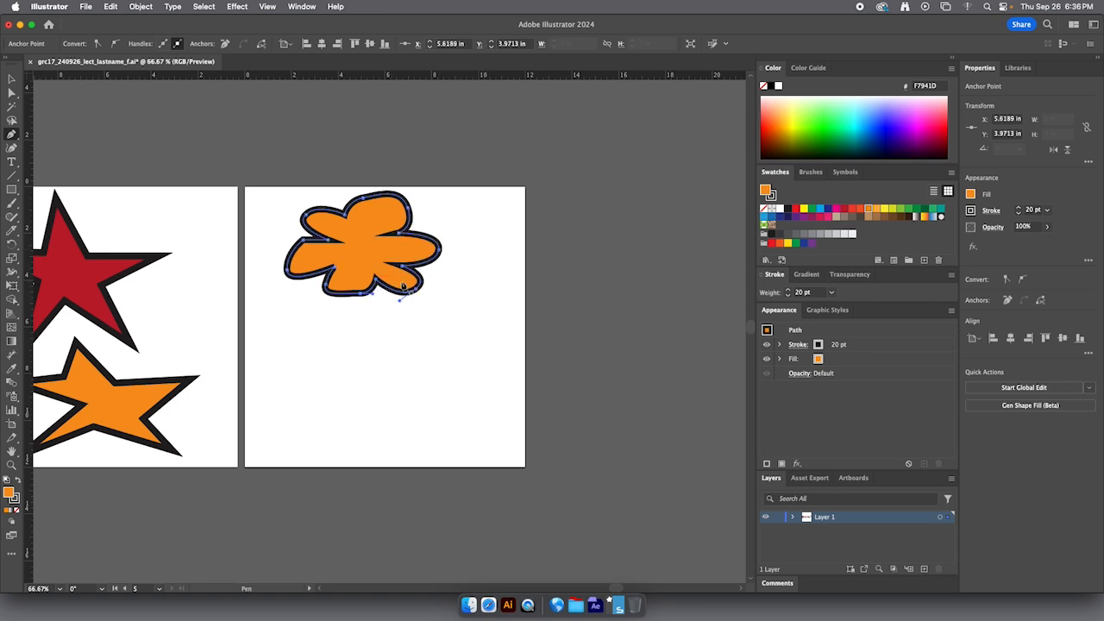
left_click(453, 305, "super")
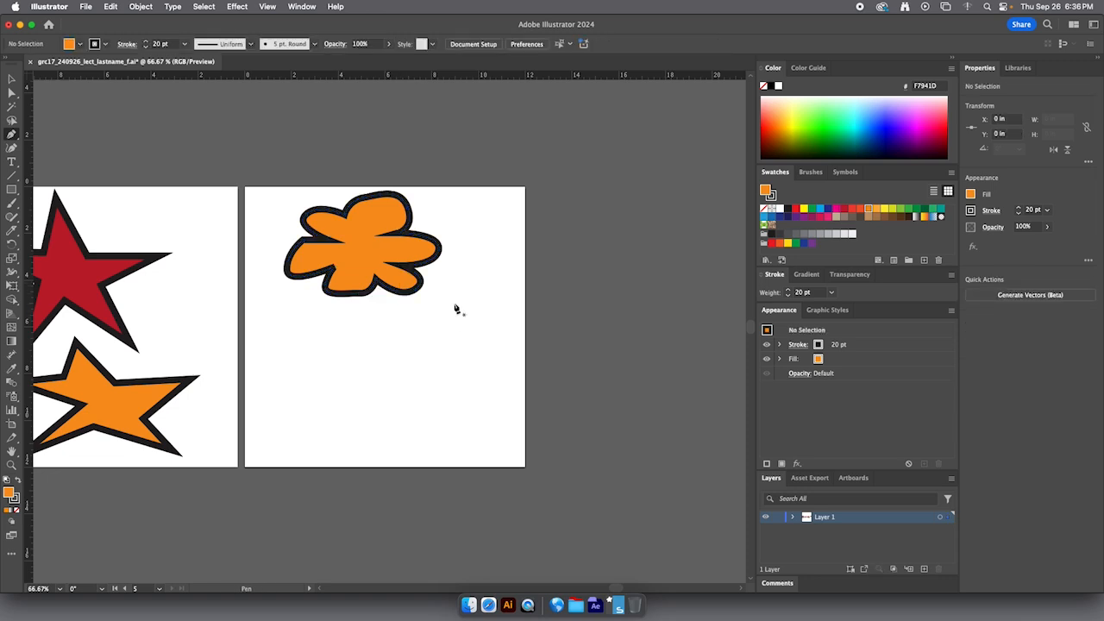
Step: Move the treetop slightly toward the artboard's centre and fill it with bright green 16FF26
left_click_drag(371, 249, 399, 266)
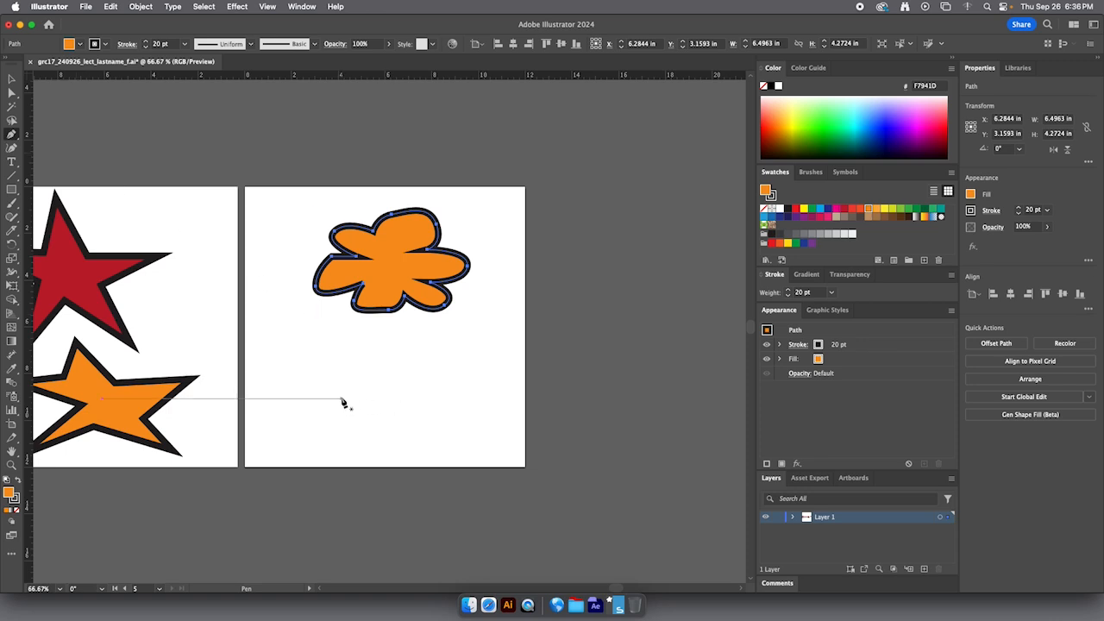
left_click(14, 80)
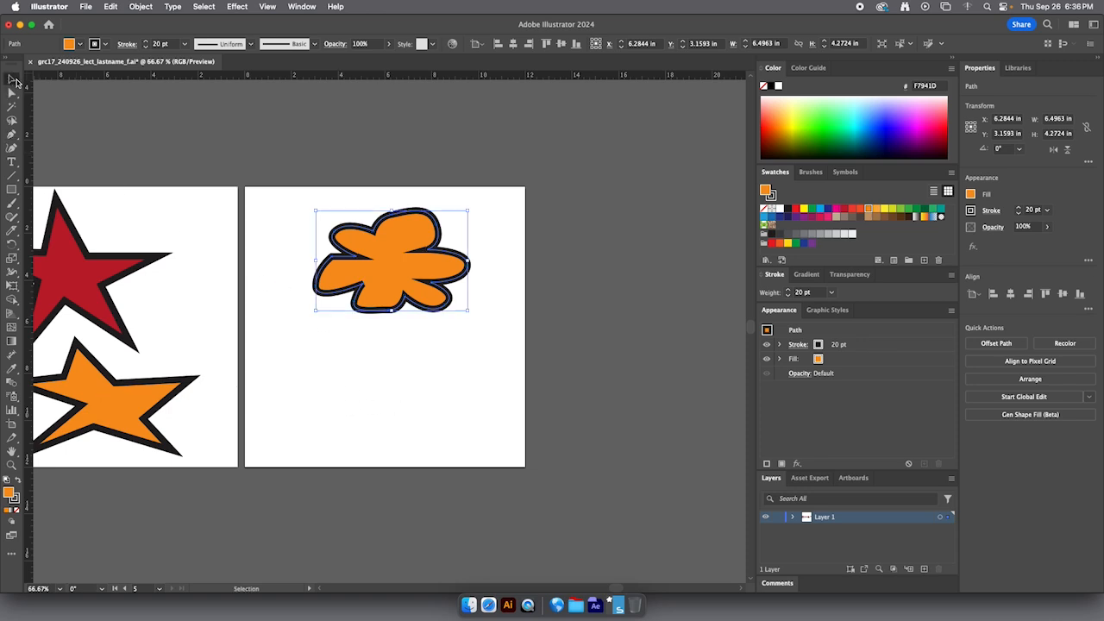
left_click(828, 119)
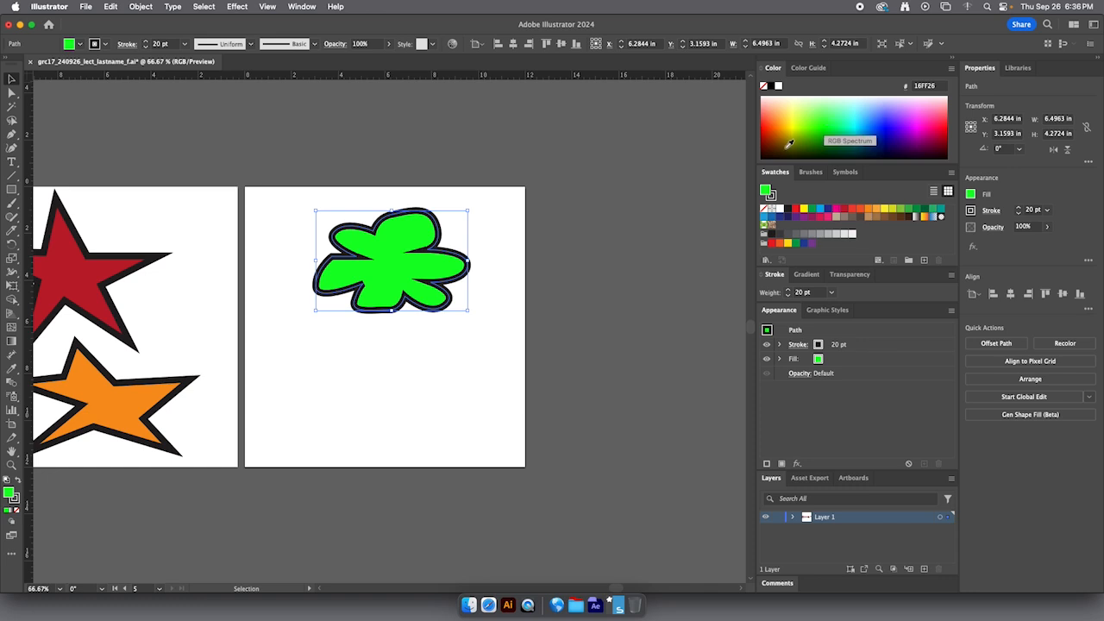
left_click(432, 372)
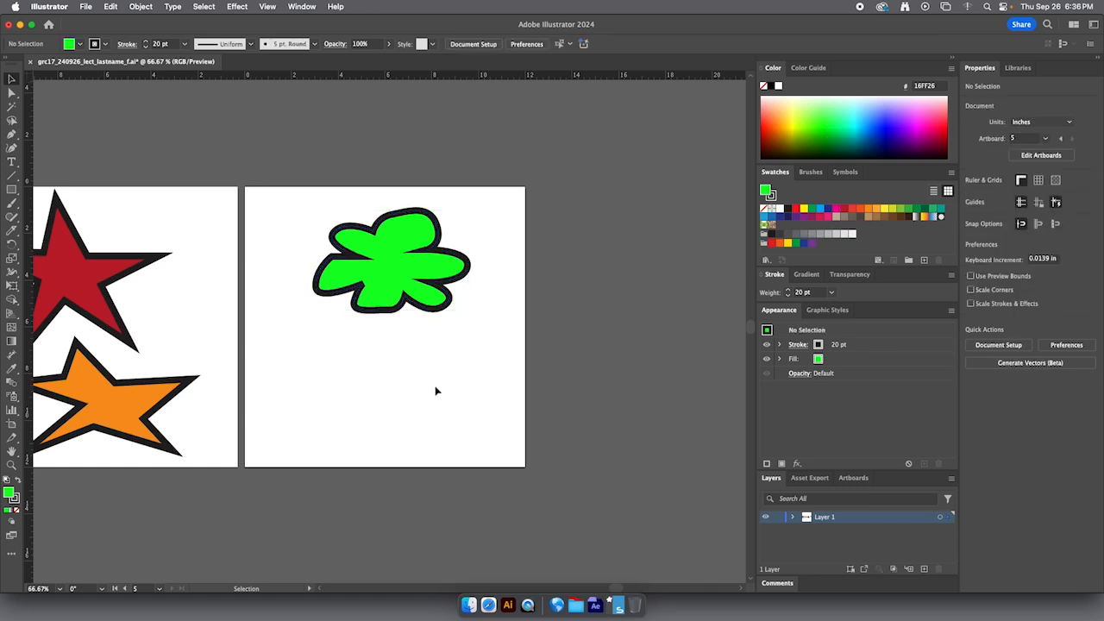
Step: Draw a closed tree trunk with jagged roots, about 5.1 by 5.3 in, beneath and overlapping the treetop with the Pen tool
key("p")
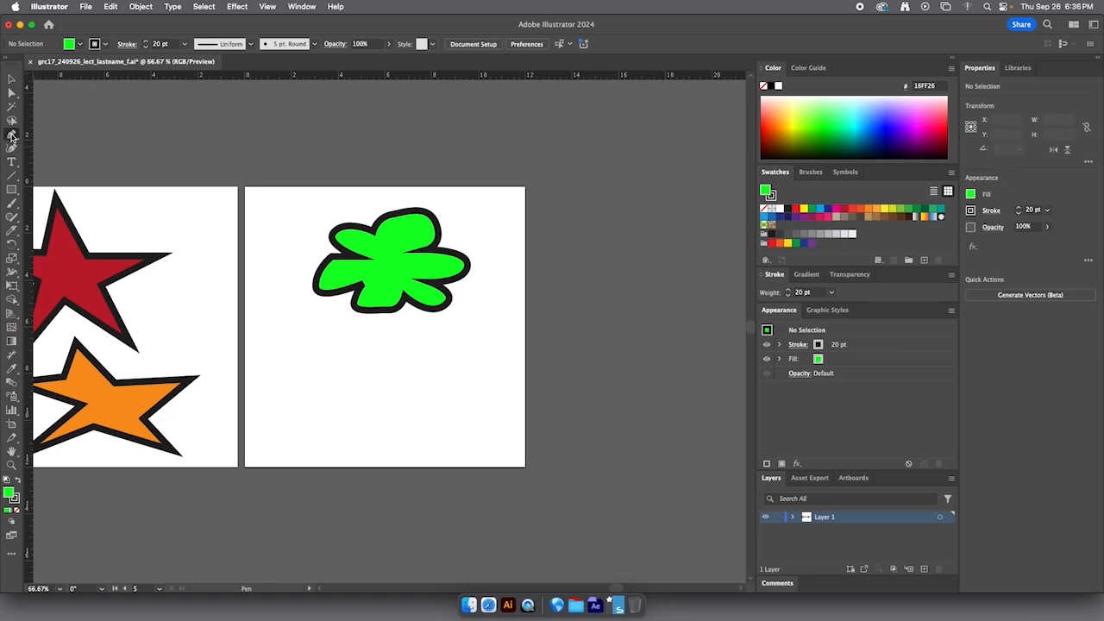
left_click(322, 397)
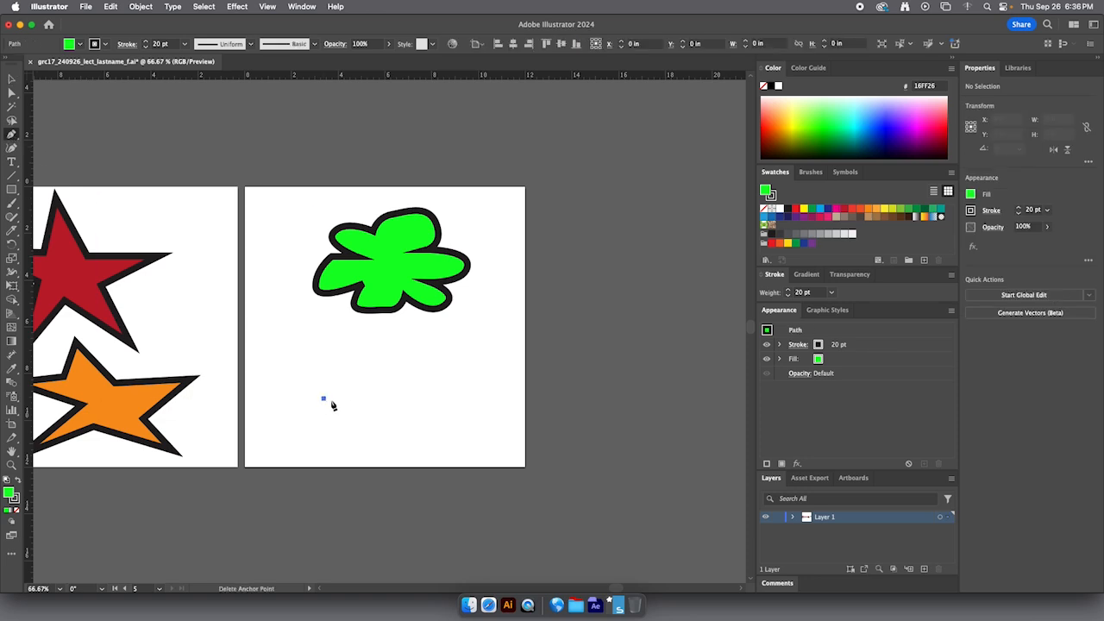
left_click_drag(357, 377, 402, 305)
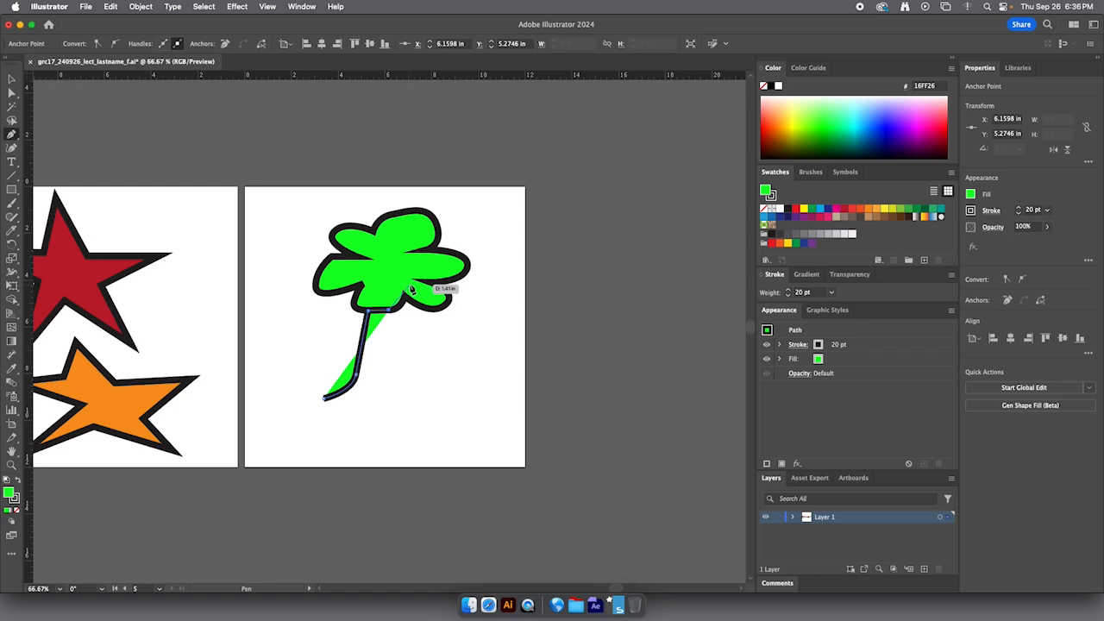
left_click(409, 285)
left_click_drag(417, 340, 357, 404)
left_click(326, 398)
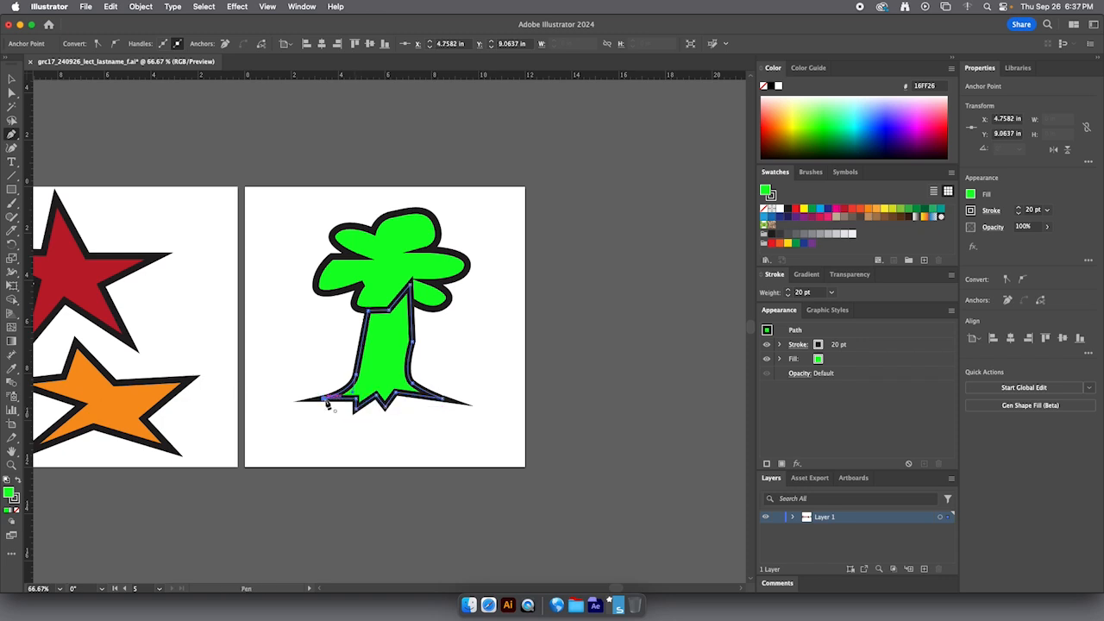
Step: Fill the trunk with a brown swatch and arrange it behind the treetop
left_click(12, 80)
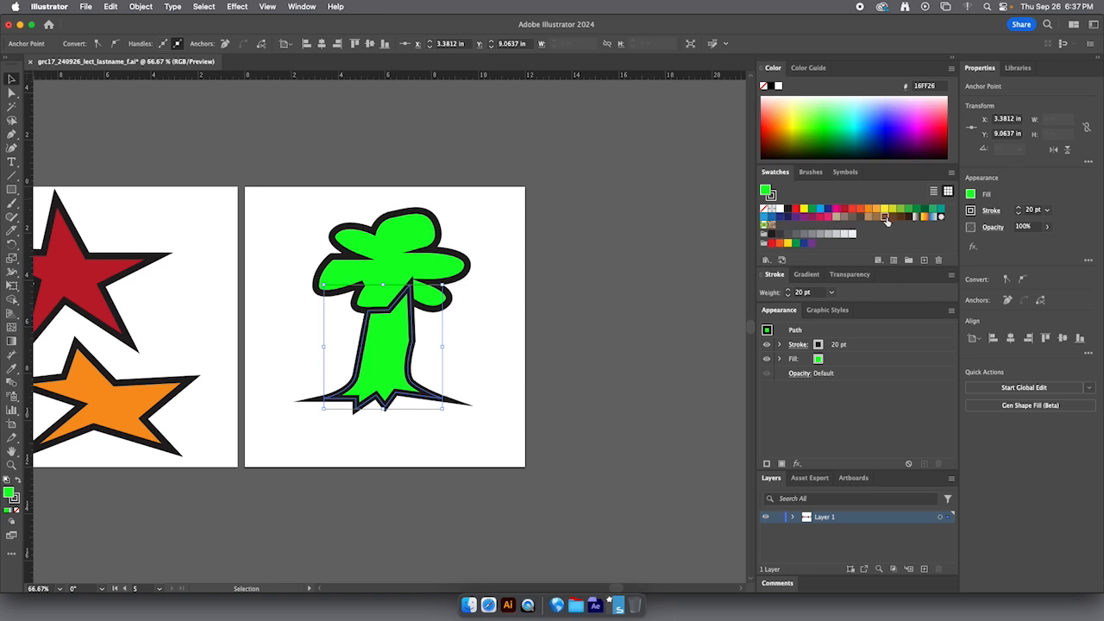
left_click(884, 216)
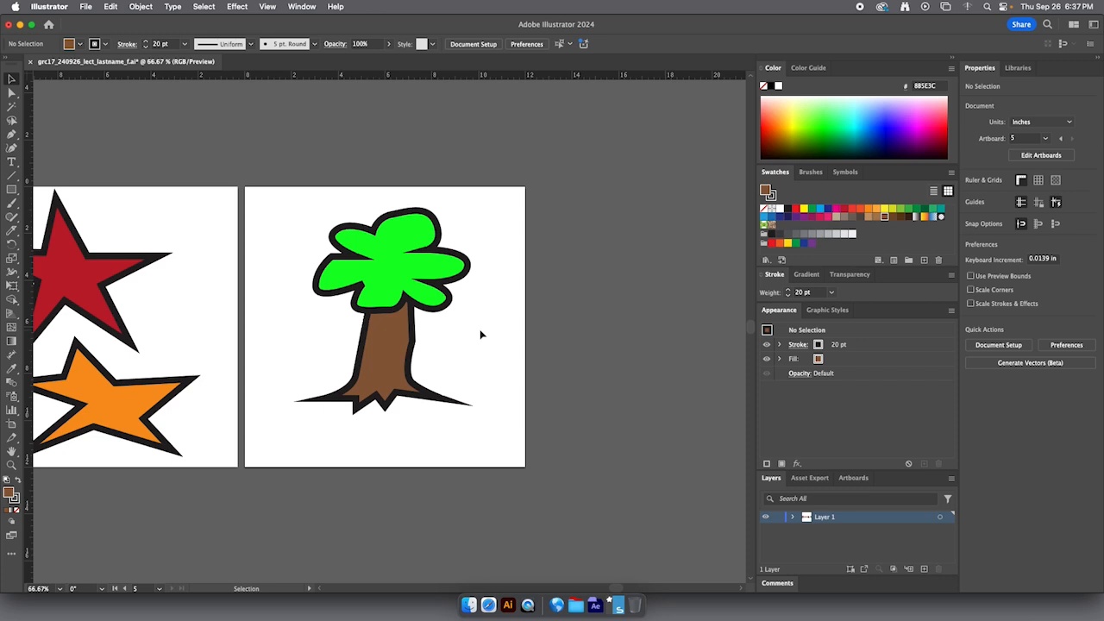
Step: Enlarge the green treetop to about 10.2 by 6.7 in and nudge it into place over the trunk
left_click(442, 285)
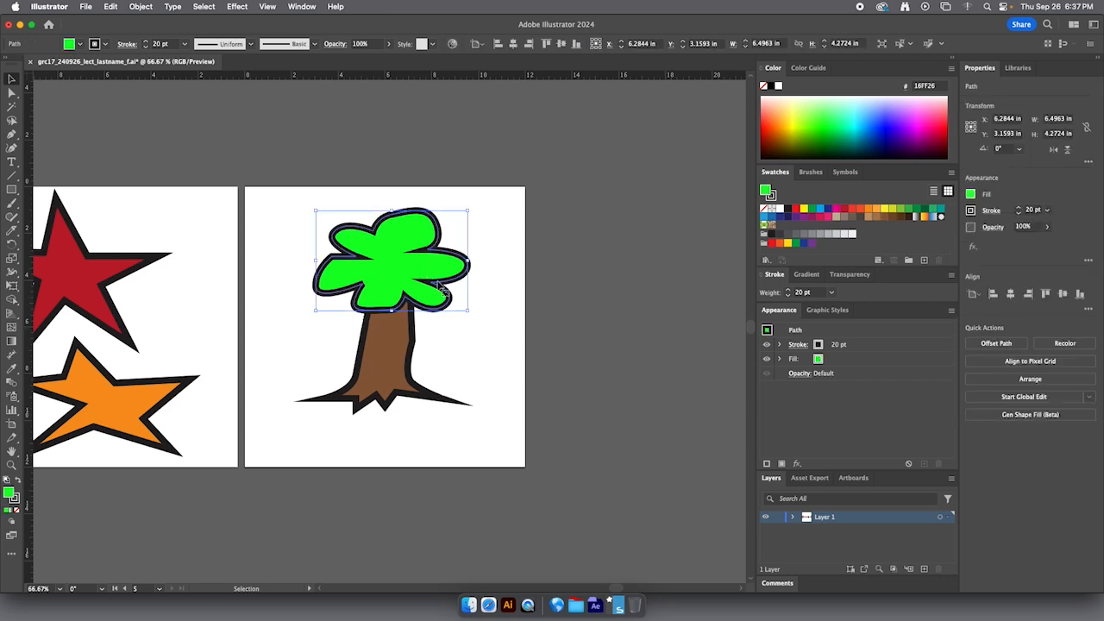
key("v")
left_click_drag(471, 314, 513, 350)
left_click_drag(438, 311, 441, 316)
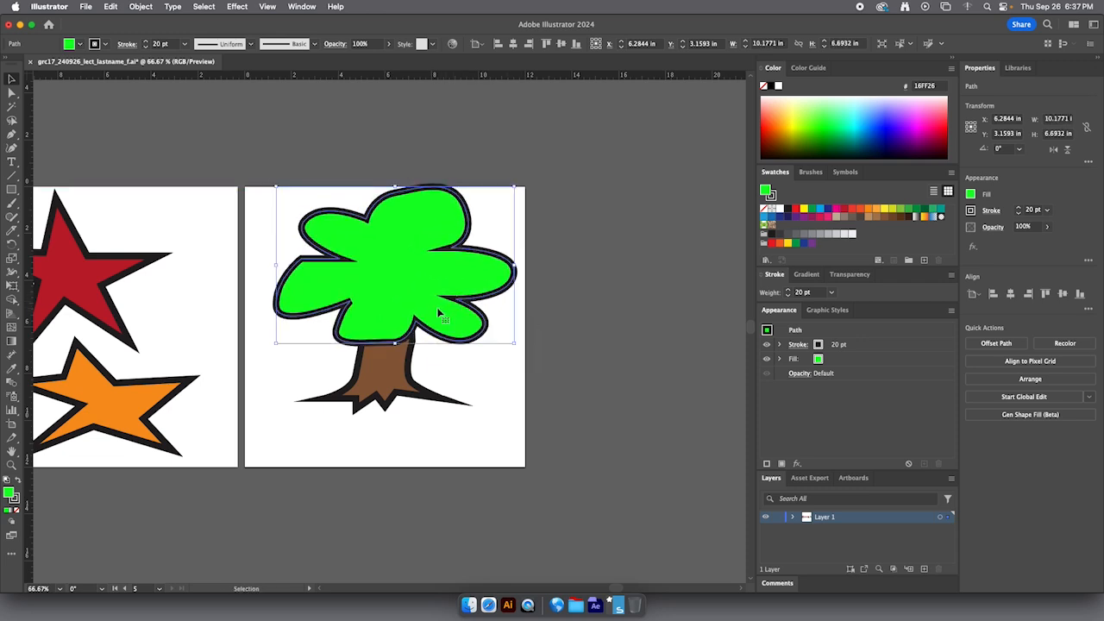
Step: Set the stroke of the treetop and trunk to 10 pt and move the whole tree down slightly on the artboard
left_click(421, 370, "shift")
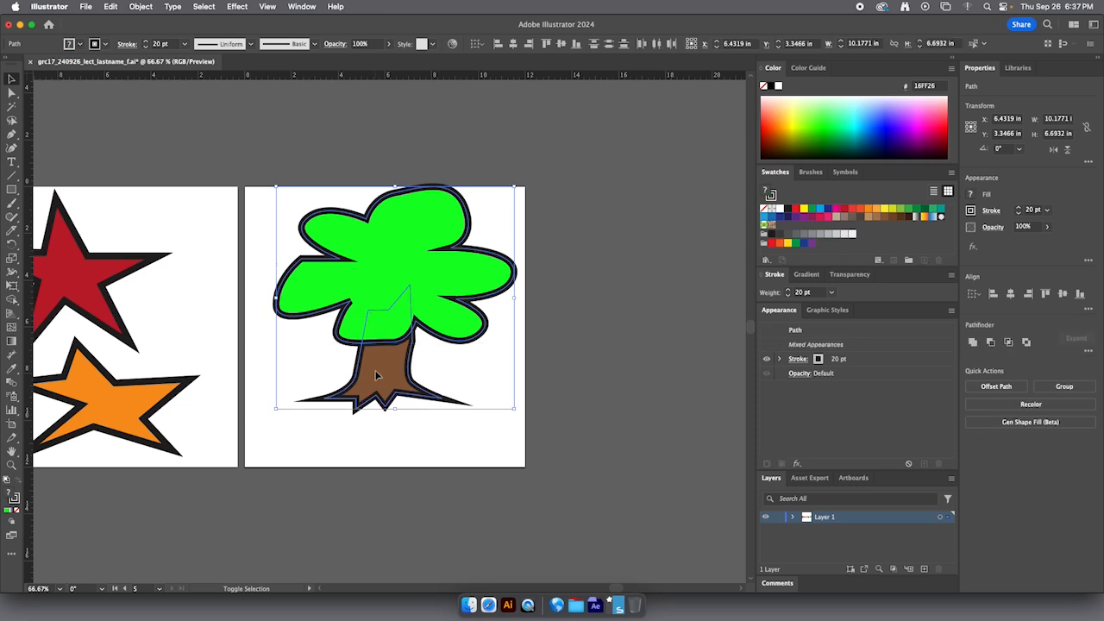
left_click(833, 360)
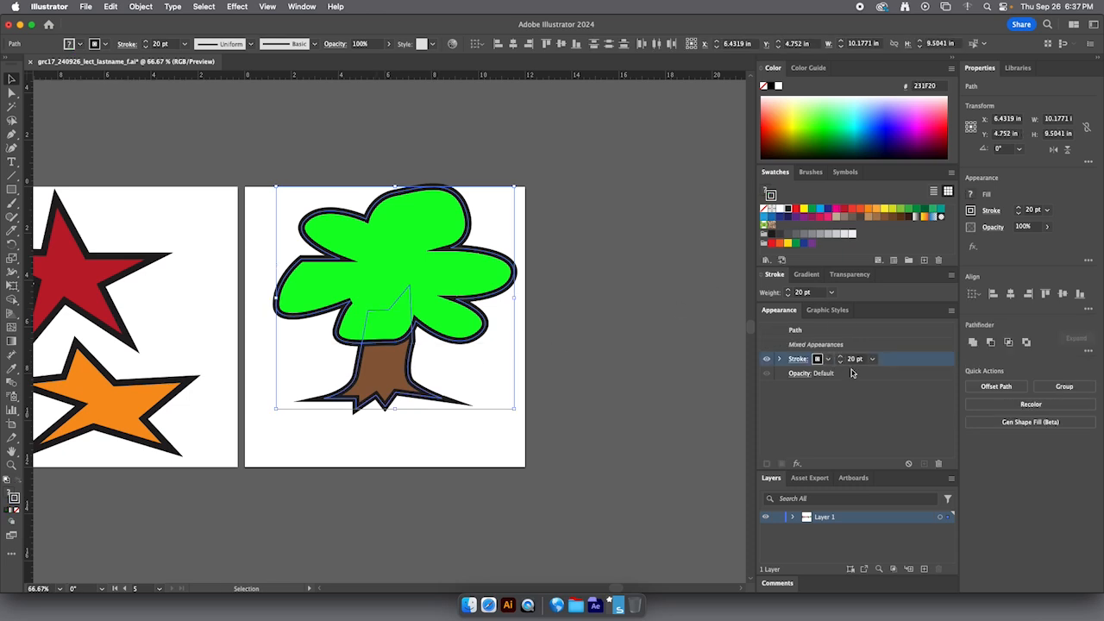
left_click(871, 359)
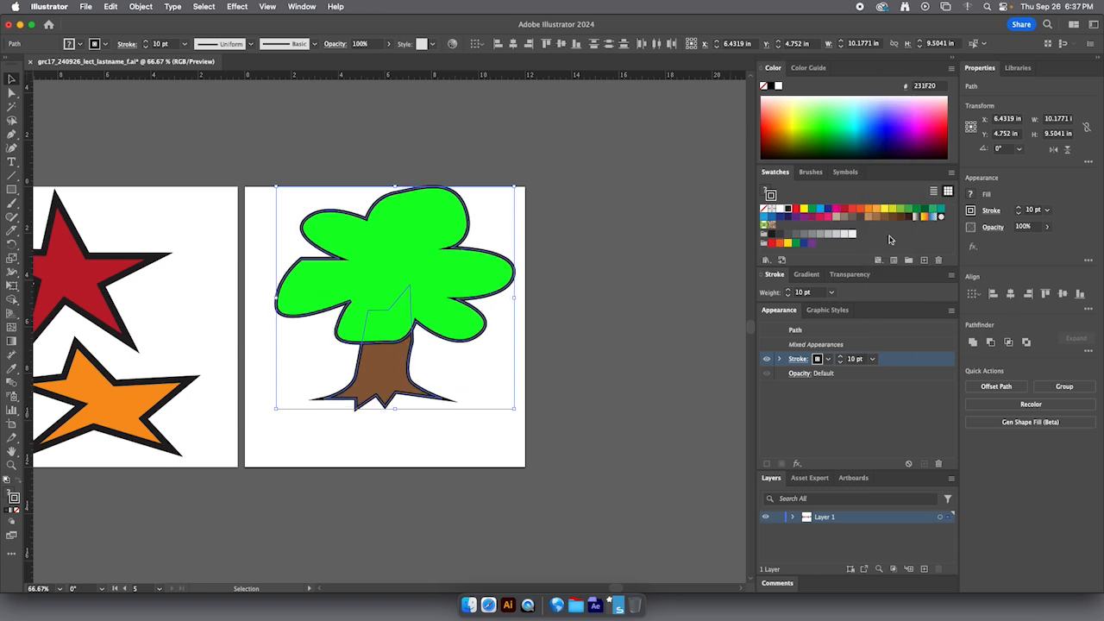
left_click(888, 233)
left_click_drag(432, 265, 431, 286)
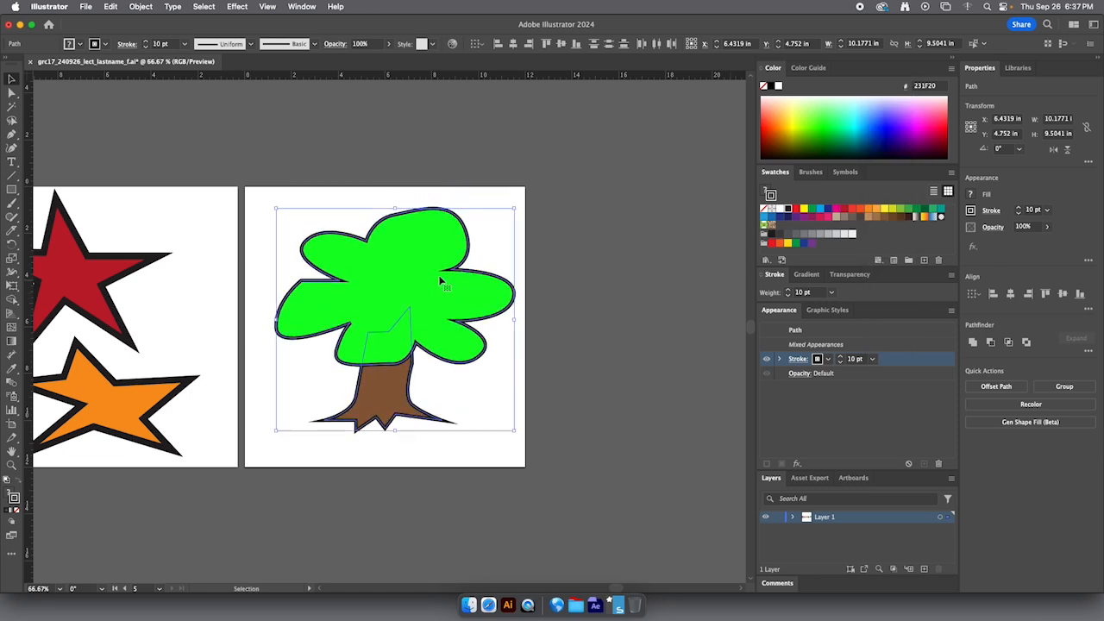
left_click(487, 227)
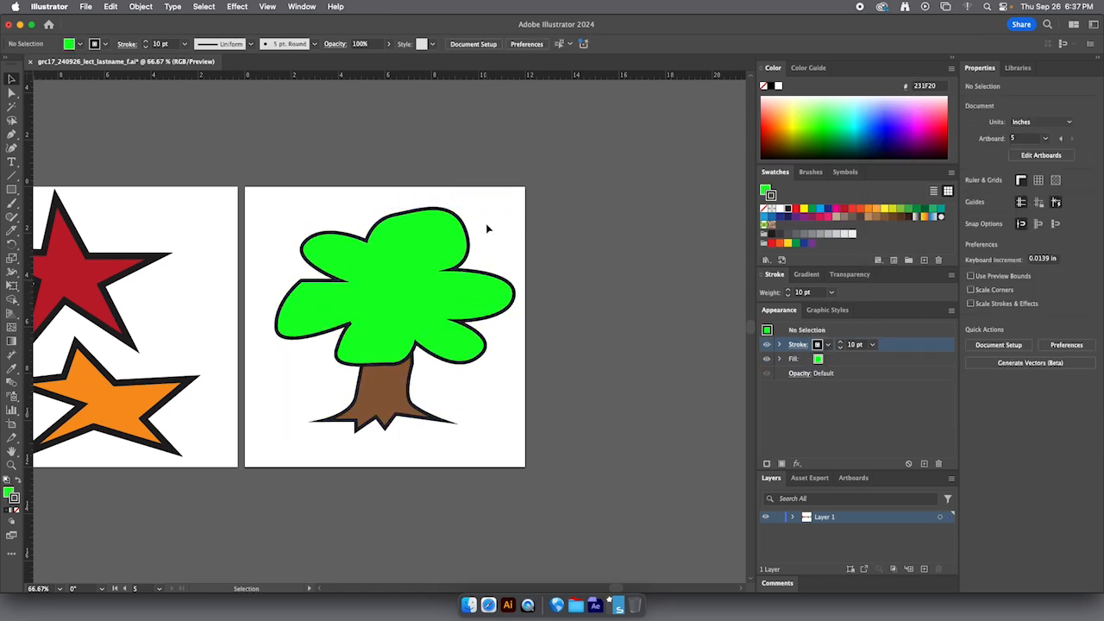
Step: Send the brown trunk one level backward in the stacking order beneath the treetop
left_click(373, 387)
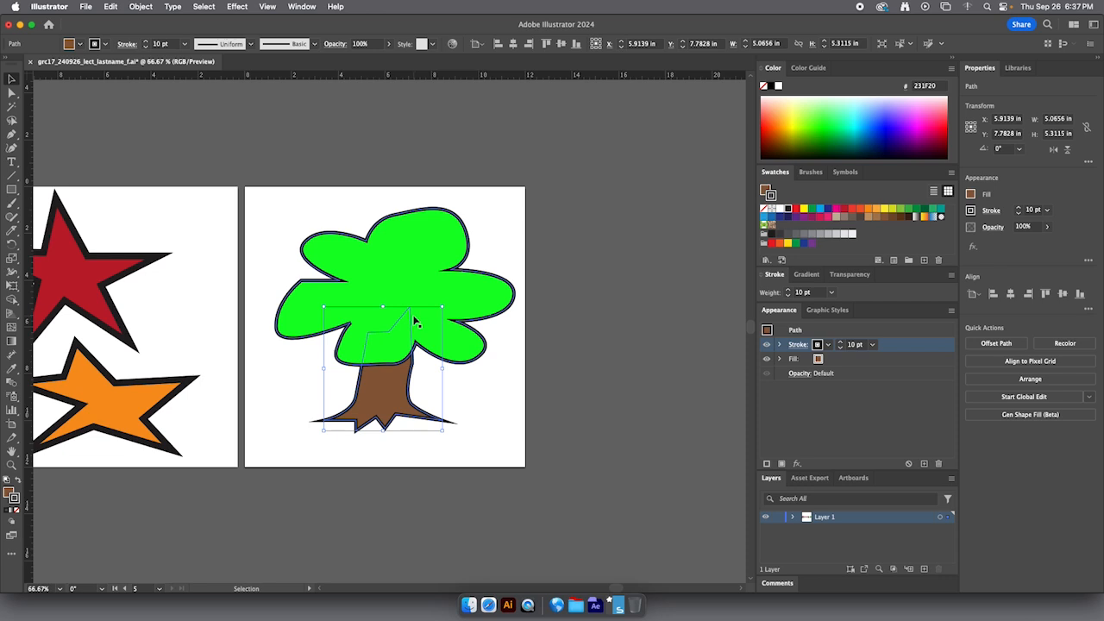
left_click(474, 384)
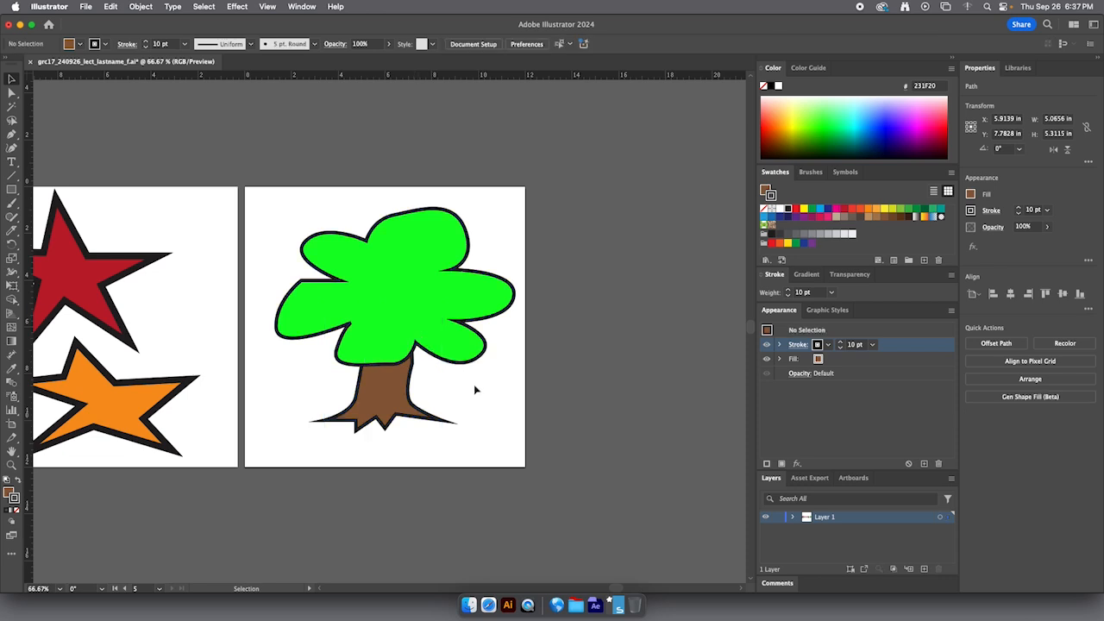
left_click(391, 389)
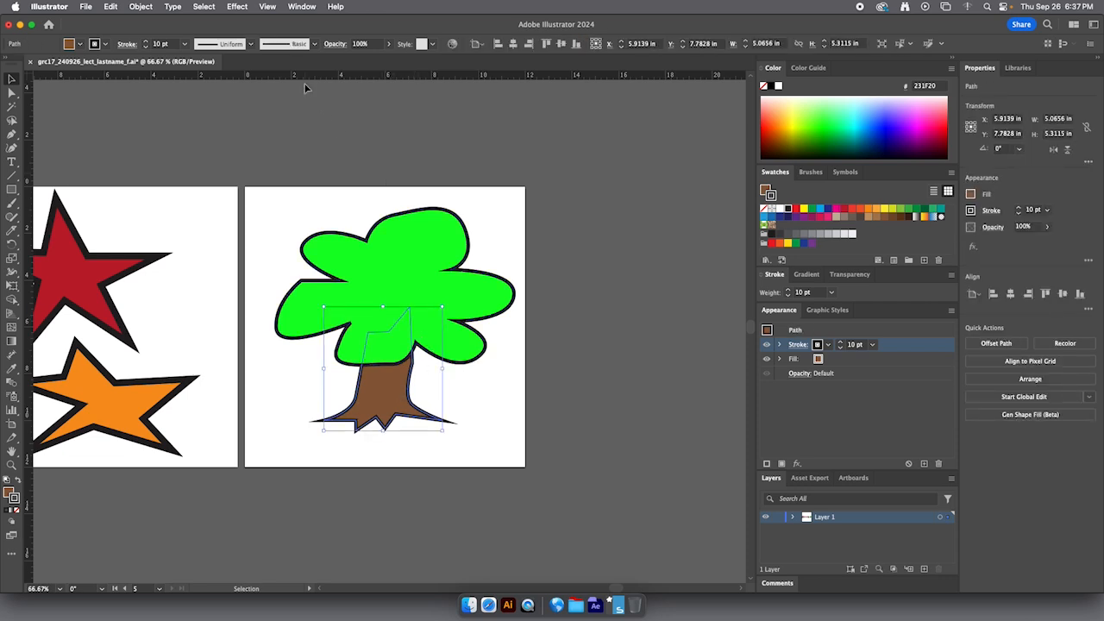
left_click(146, 8)
mouse_move(216, 36)
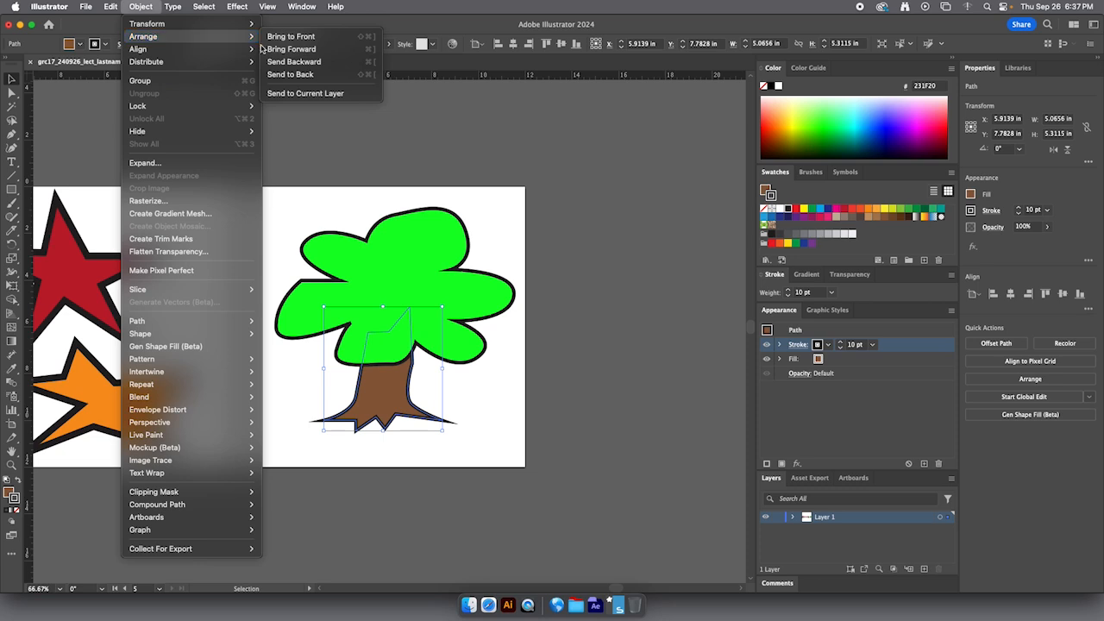
left_click(294, 61)
Step: Move the treetop off the trunk and back onto it slightly higher, and shift the whole tree down on the artboard
left_click_drag(414, 234, 454, 151)
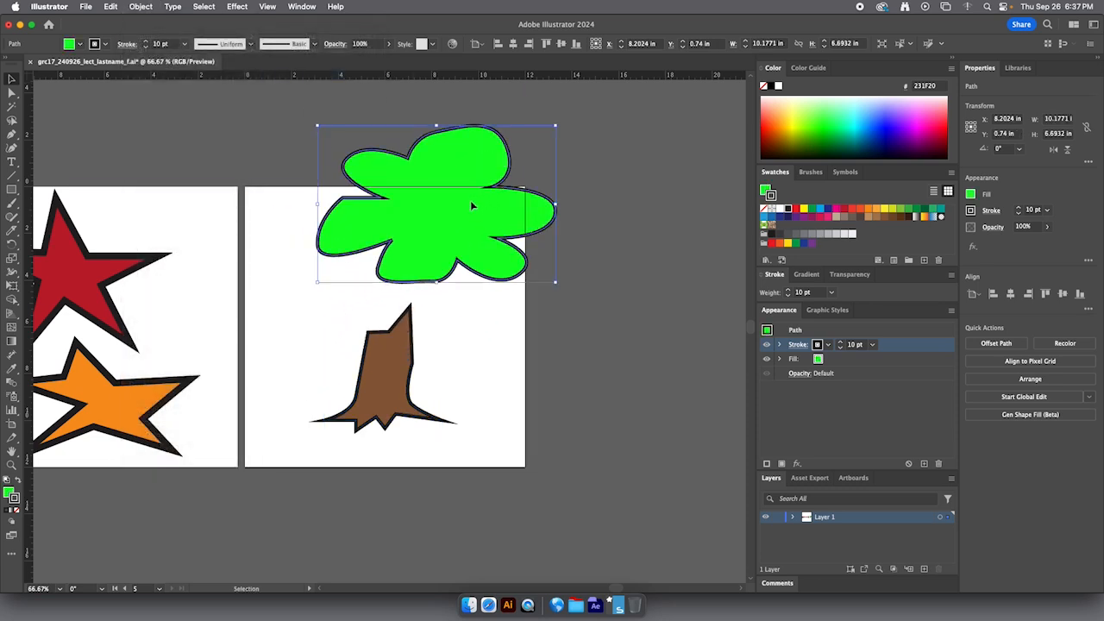
left_click_drag(471, 205, 427, 265)
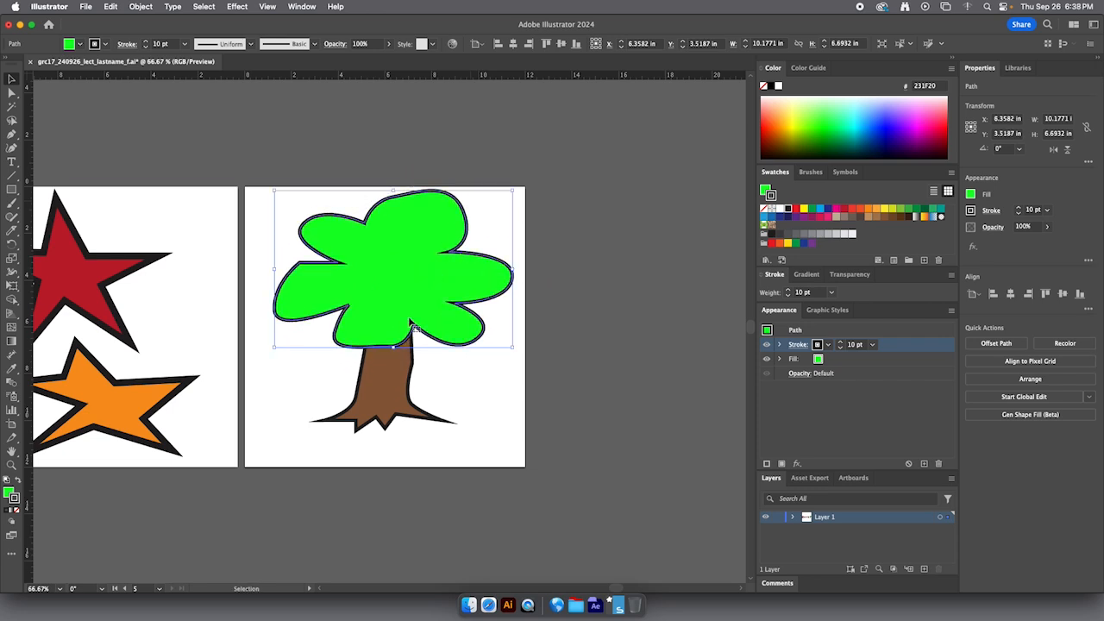
left_click(387, 377, "shift")
left_click_drag(387, 378, 386, 401)
left_click(505, 200)
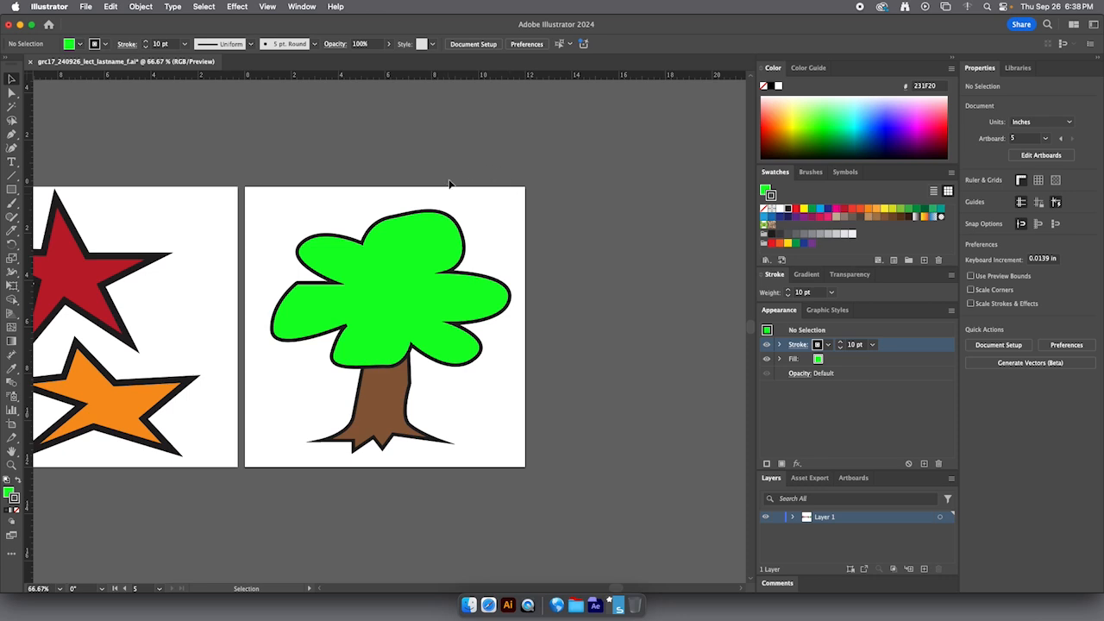
Step: Compare how the treetop's anchor points are shown by the Curvature, Selection and Direct Selection tools
left_click(10, 148)
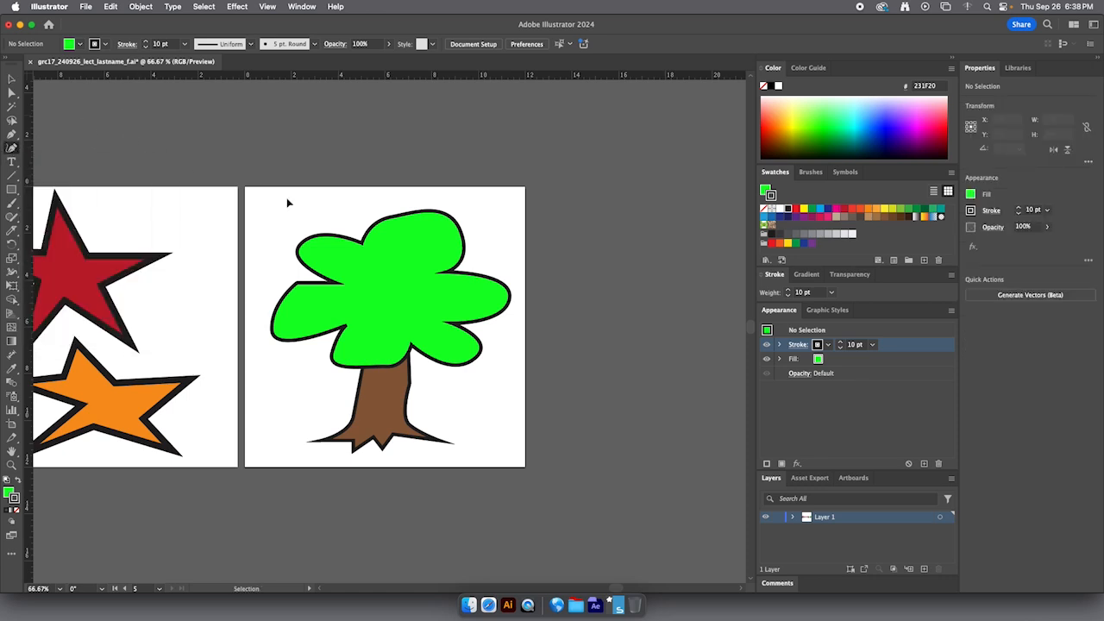
left_click(361, 271, "super")
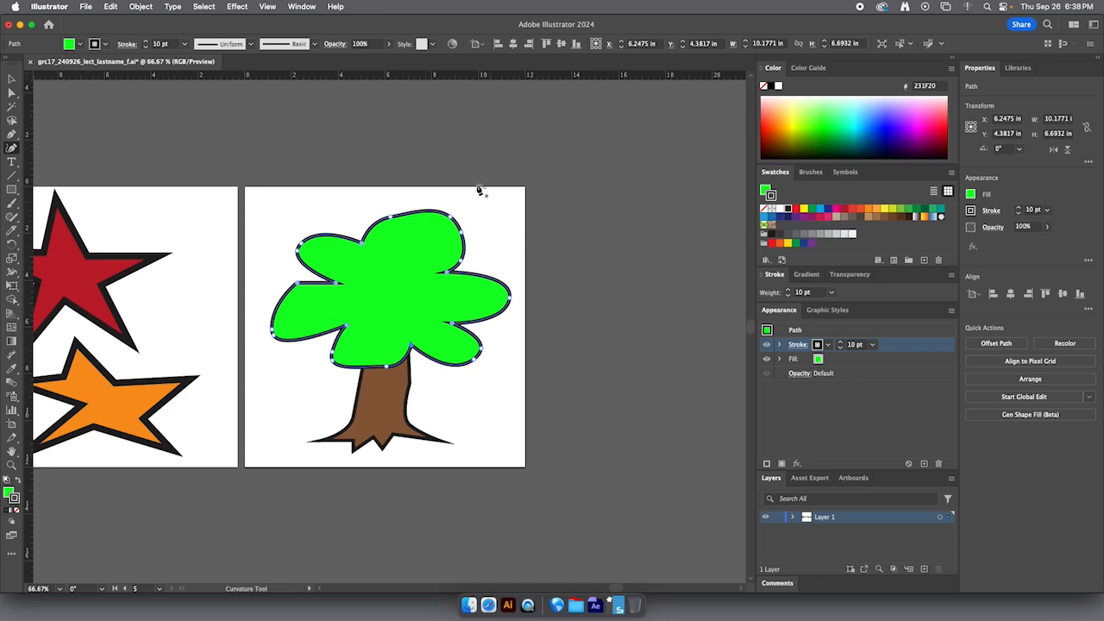
left_click(15, 79)
left_click(321, 134)
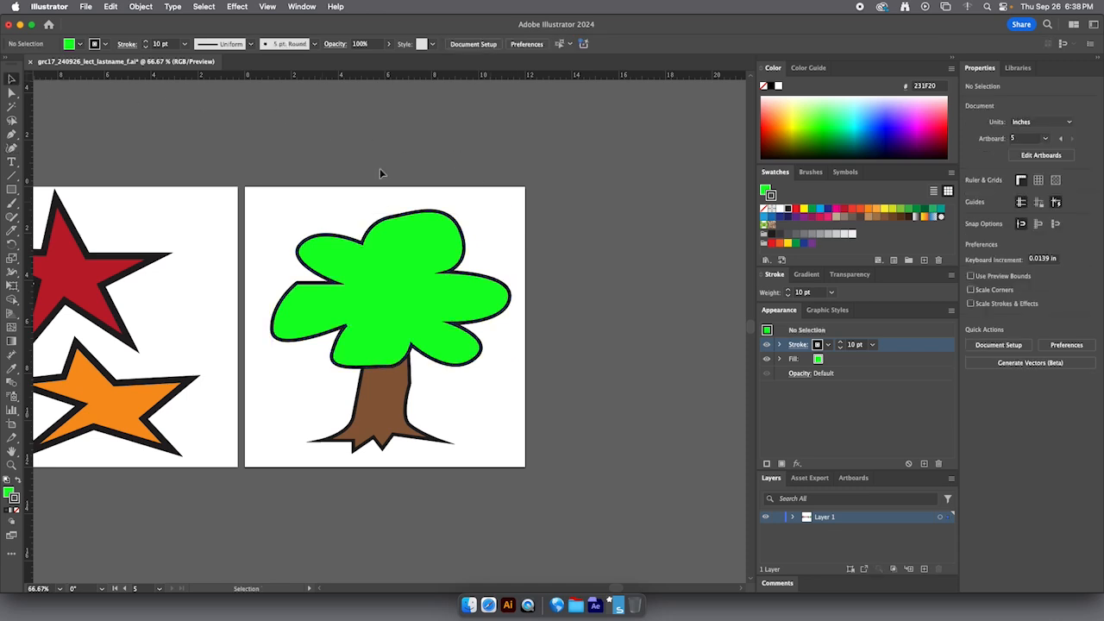
left_click(393, 281)
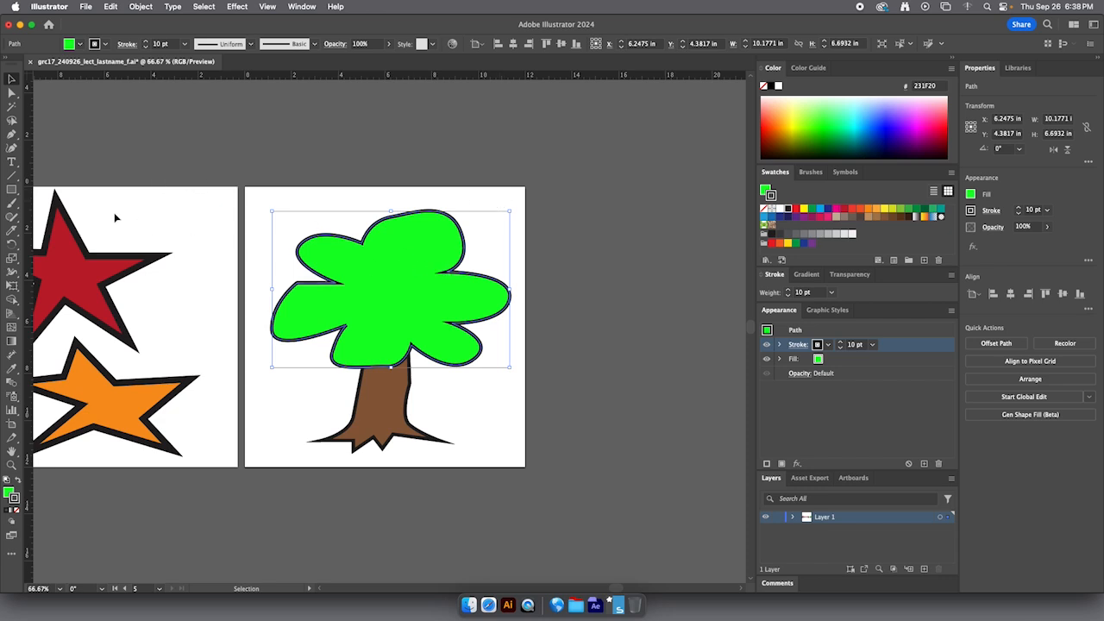
left_click(11, 149)
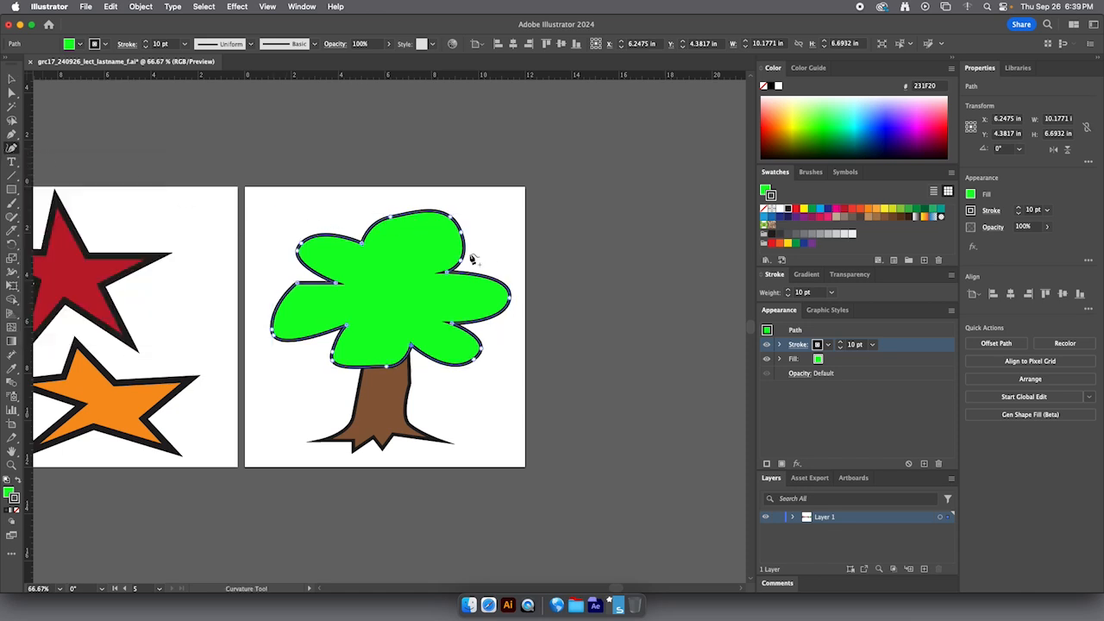
left_click(11, 78)
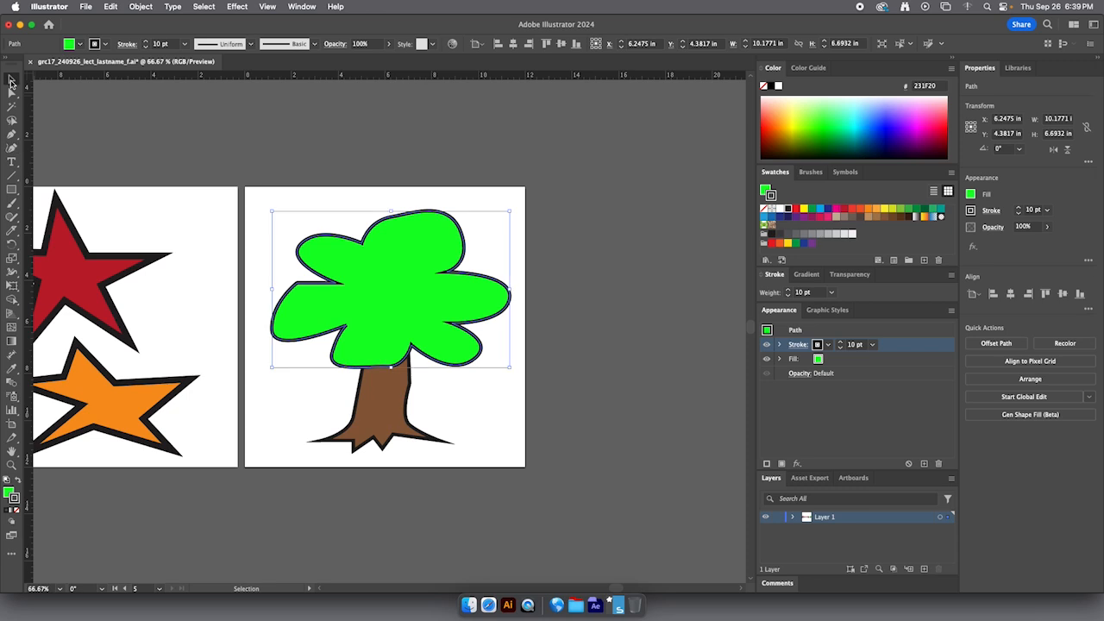
left_click(11, 92)
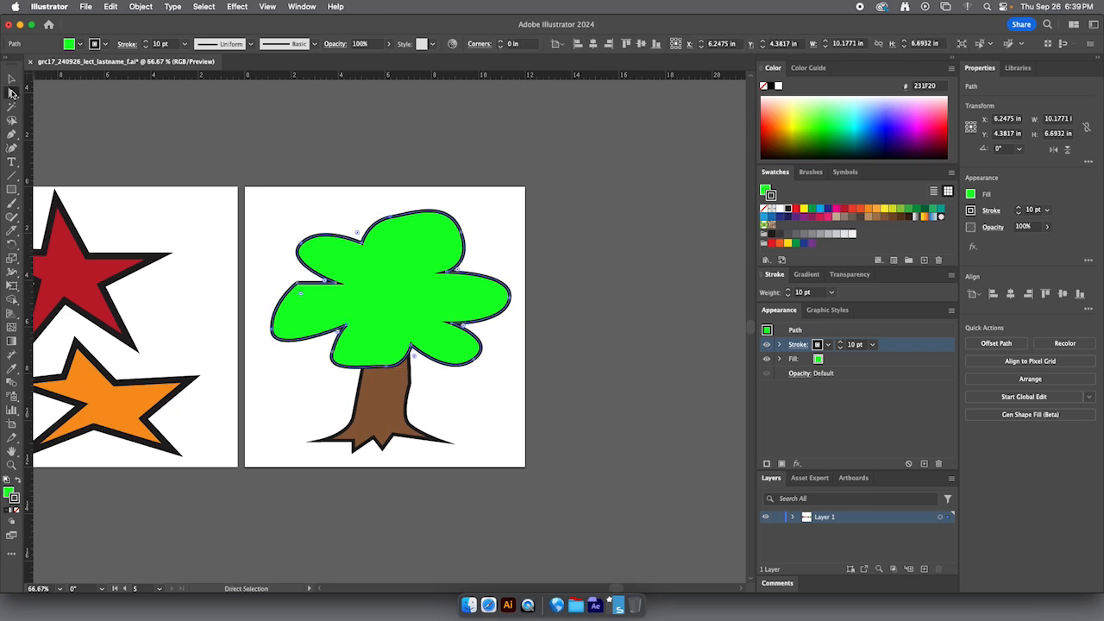
left_click(425, 191)
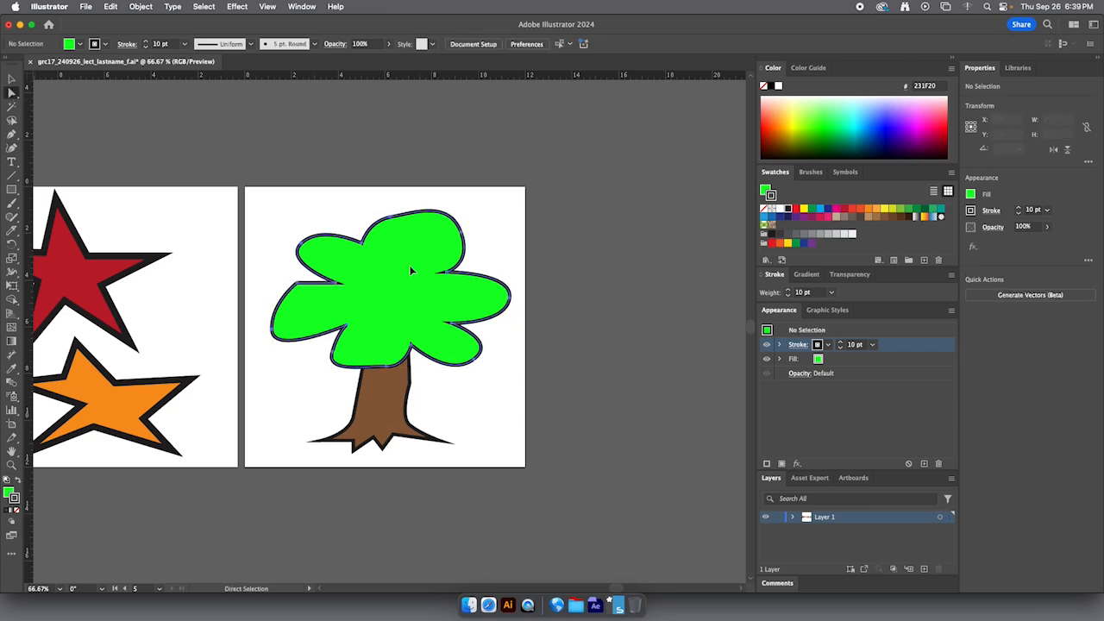
left_click(418, 268)
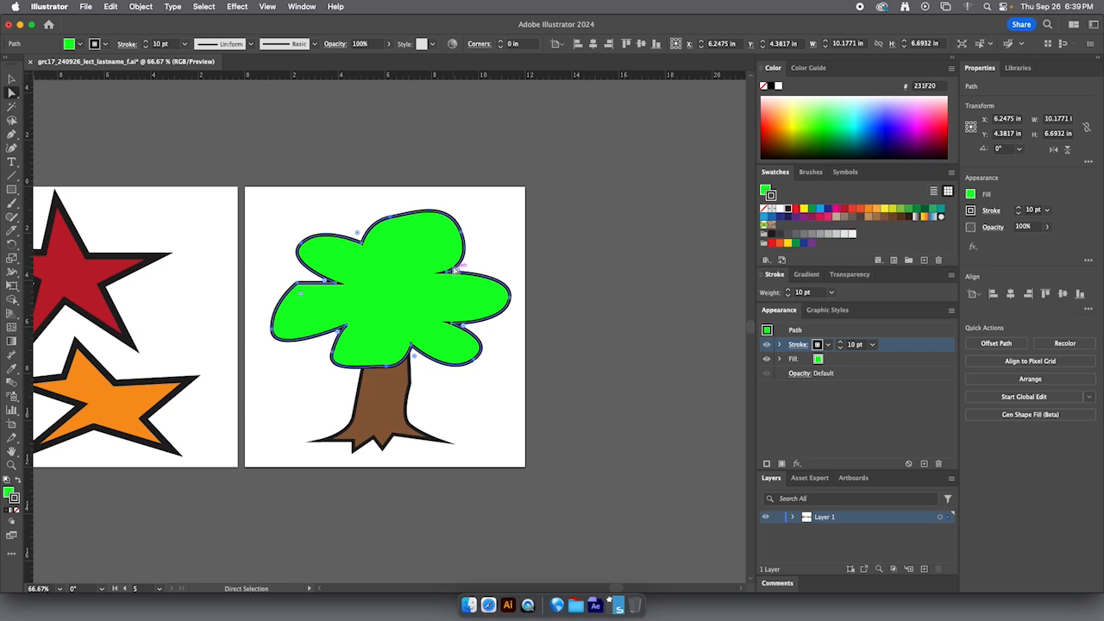
Step: Examine the treetop's corner and smooth anchor points at 150% zoom with the Direct Selection and Curvature tools
key("super+equal")
key("super+equal")
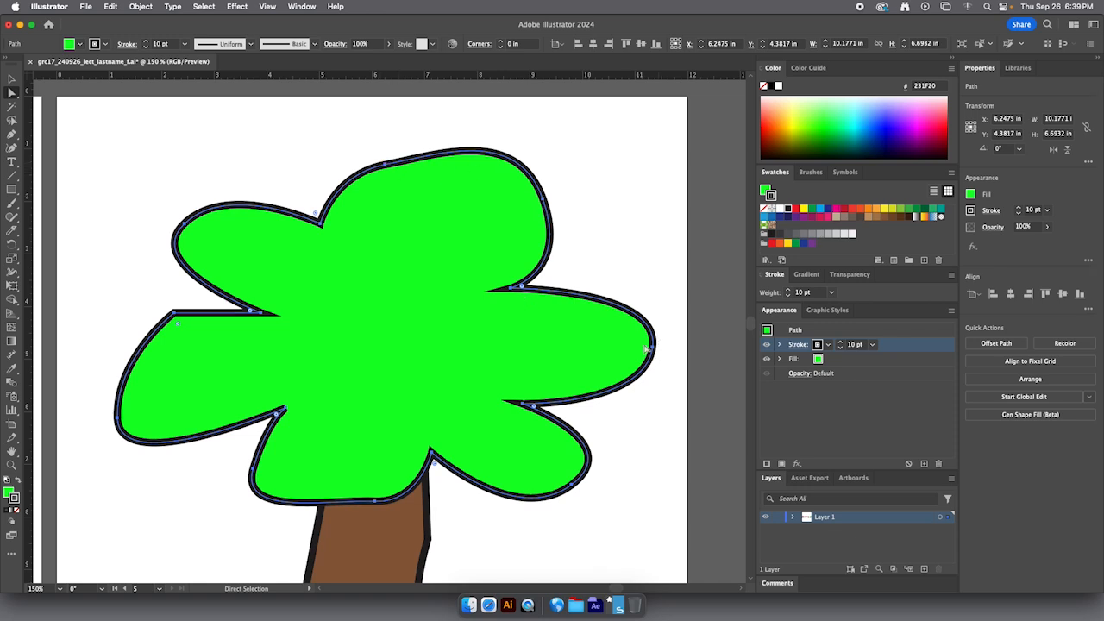
left_click(12, 78)
left_click(247, 135)
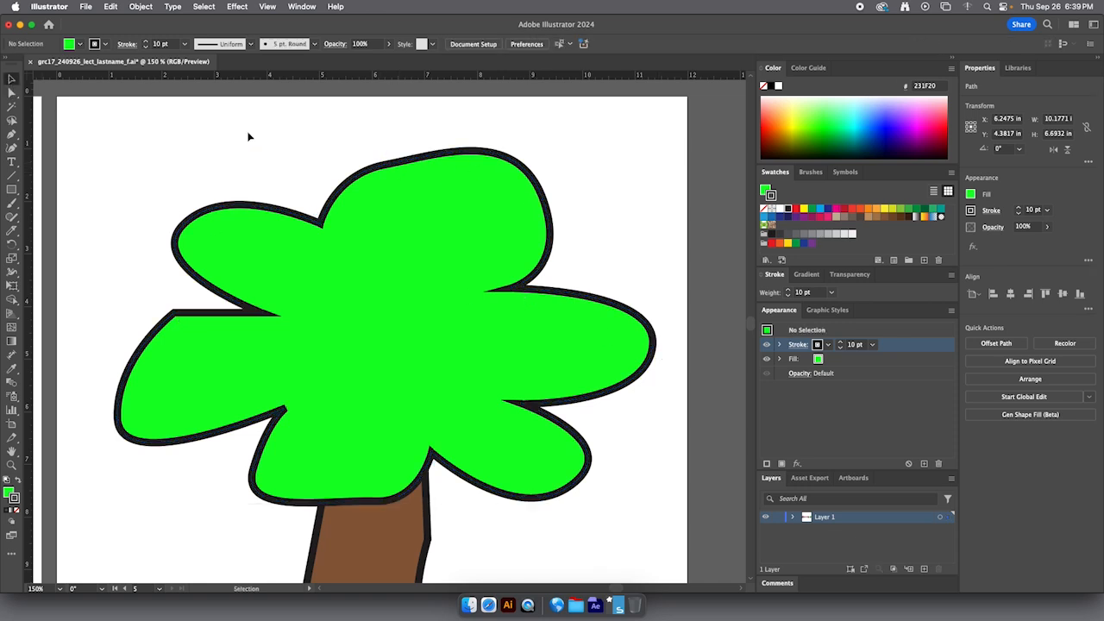
left_click(387, 197)
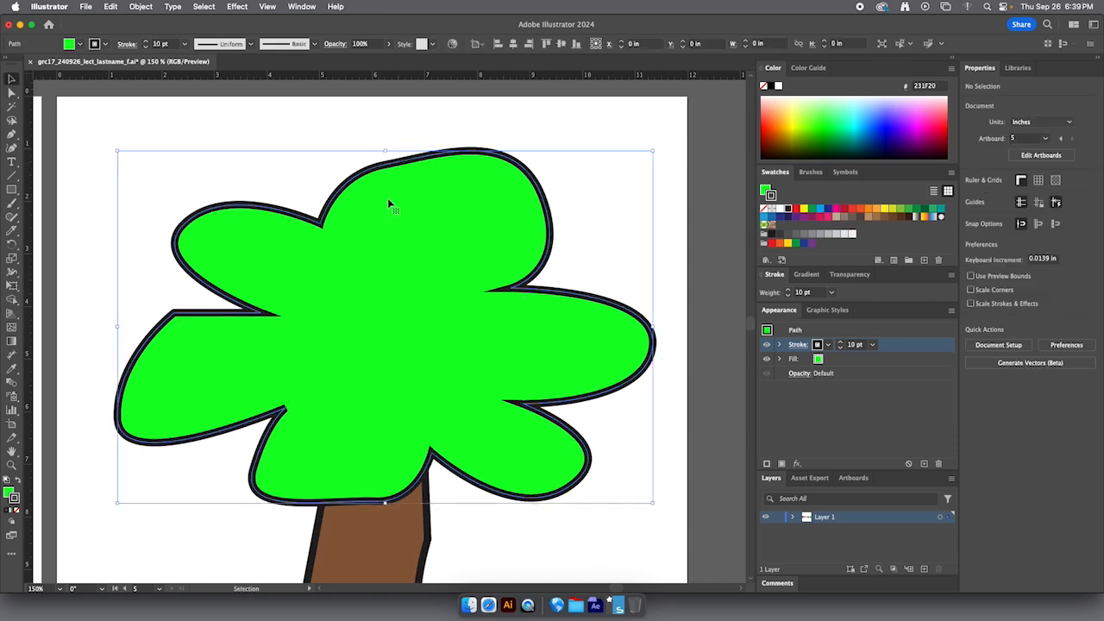
left_click(12, 147)
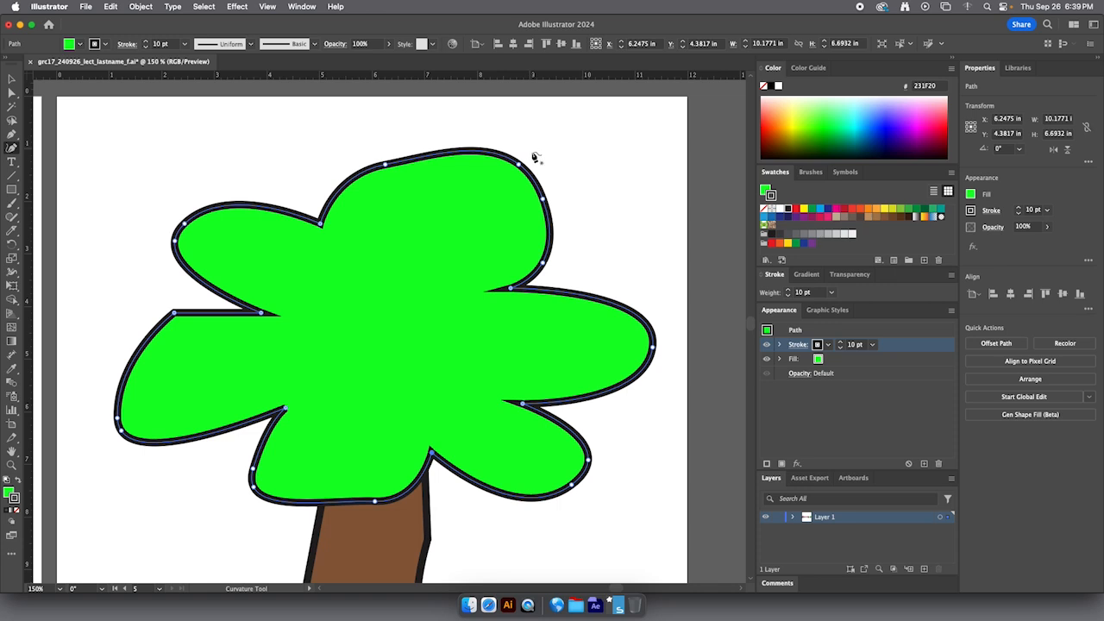
left_click(142, 159, "super")
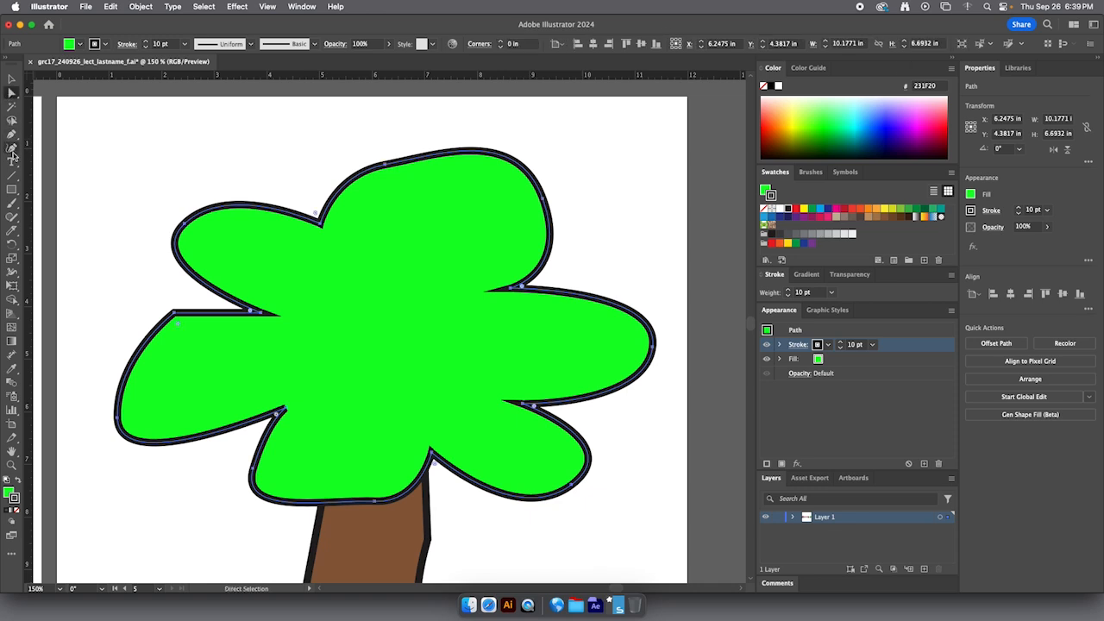
left_click(9, 149)
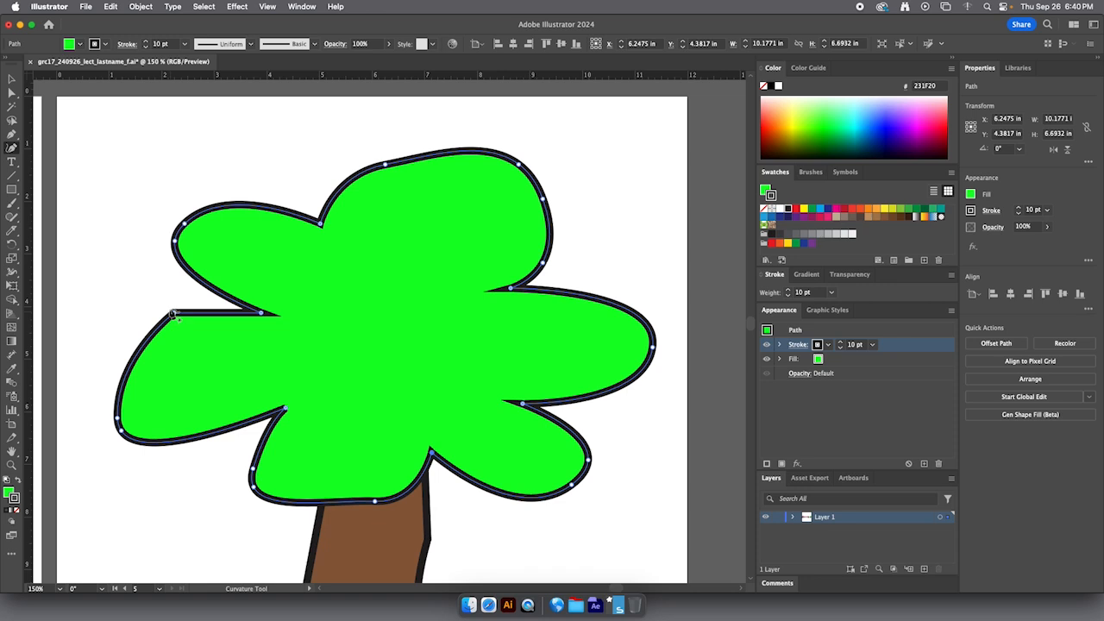
key("super")
Step: Try to smooth the corner at the top of the treetop's left lobe with the Anchor Point tool, and undo it
left_click(11, 136)
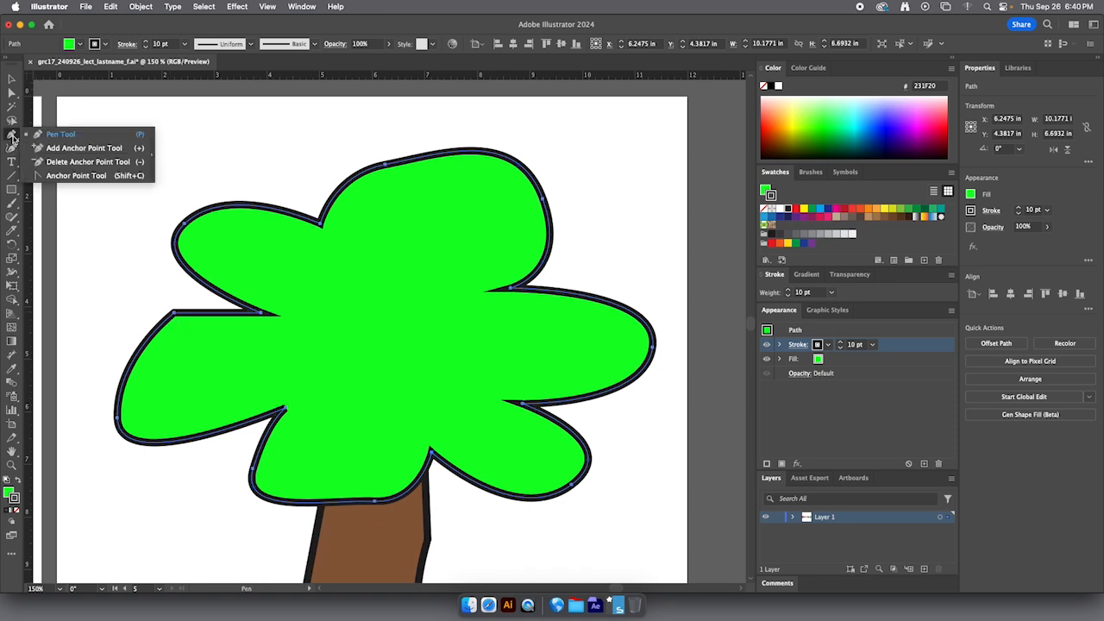
left_click(82, 175)
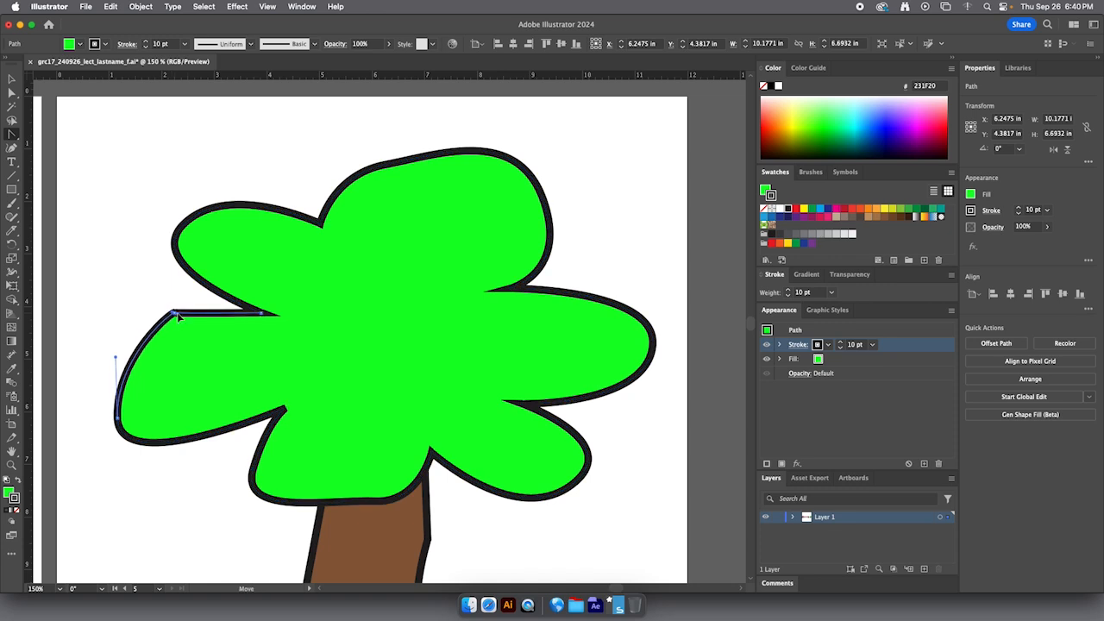
left_click_drag(175, 314, 196, 312)
left_click(197, 312, "super")
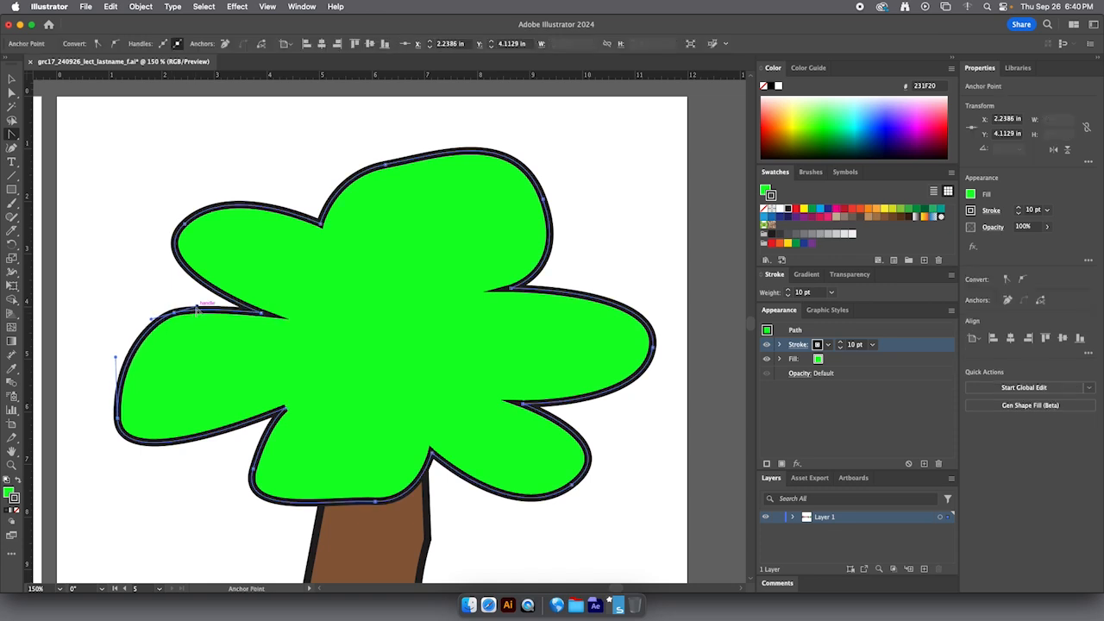
key("super+z")
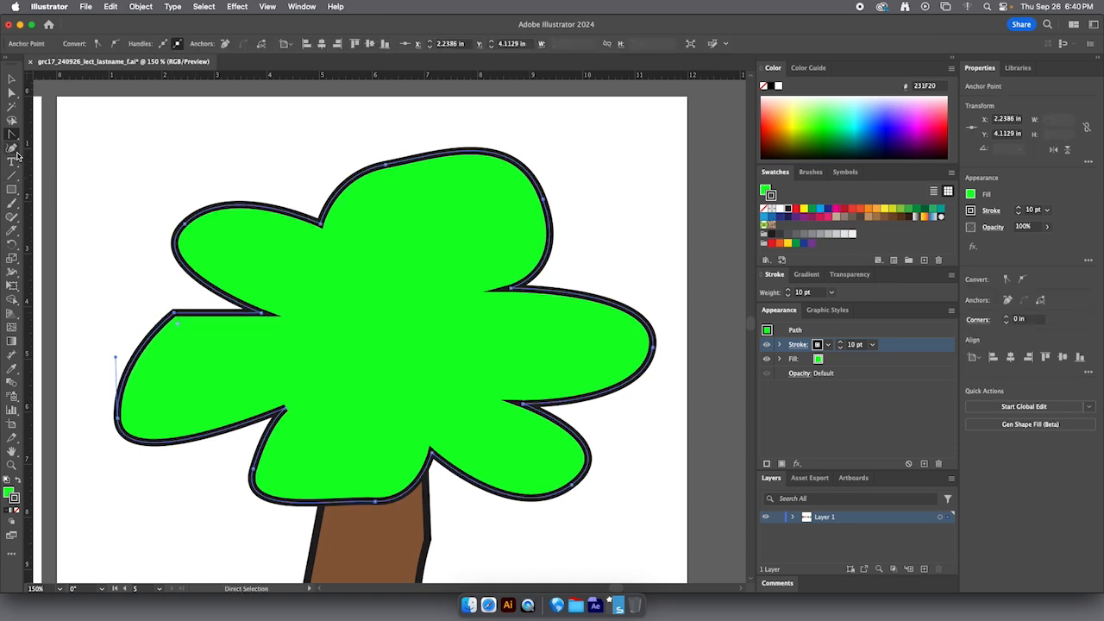
Step: Convert the left lobe's upper corner to a smooth point with the Curvature tool and add a point on the lobe's top edge
left_click(12, 148)
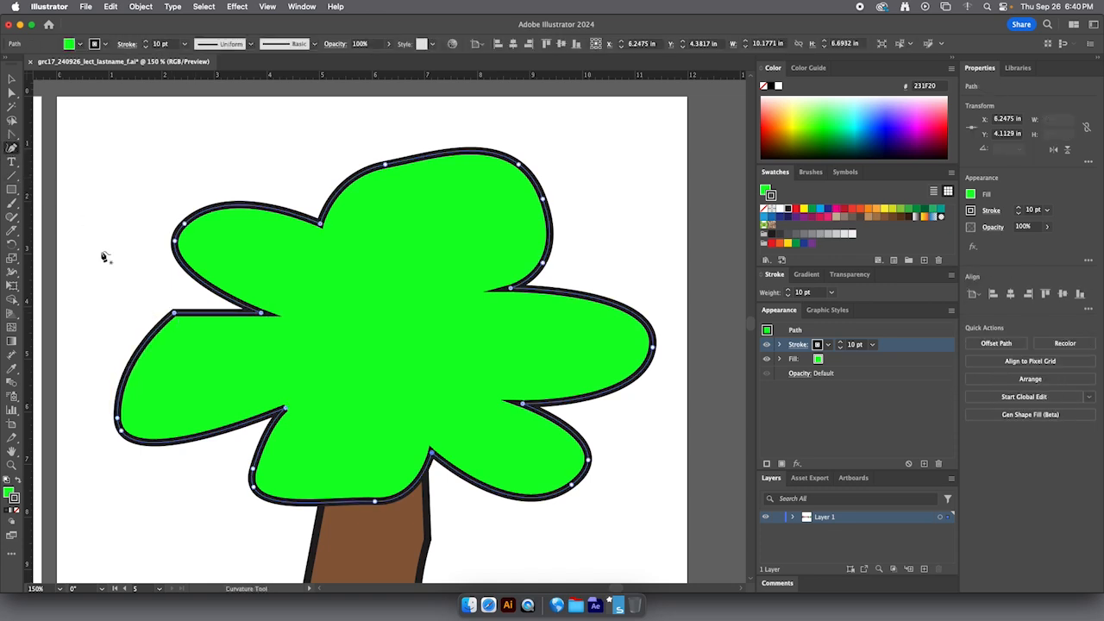
double_click(175, 315)
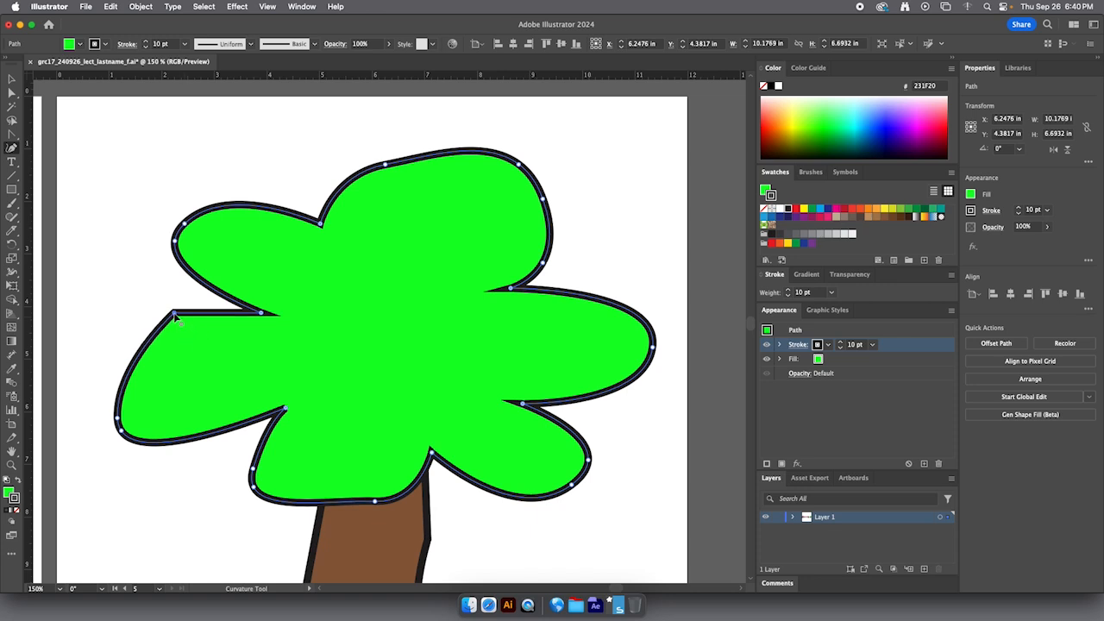
double_click(175, 314)
left_click_drag(201, 312, 205, 309)
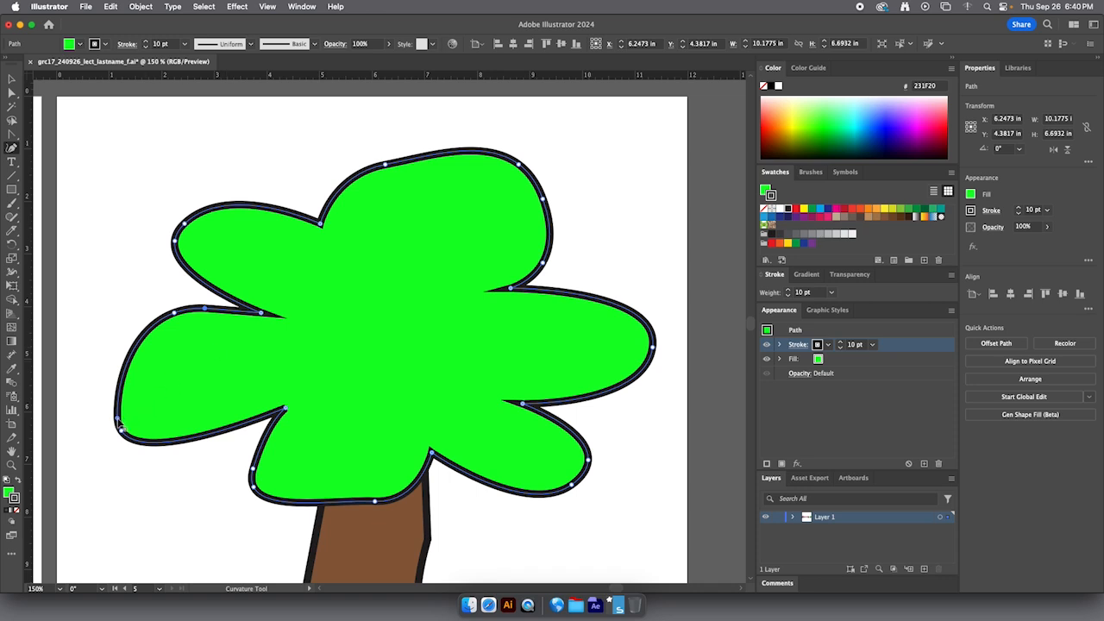
Step: Toggle the left lobe's lower point to a corner and back to smooth, and the notch above the trunk to smooth and back to a corner
double_click(122, 430)
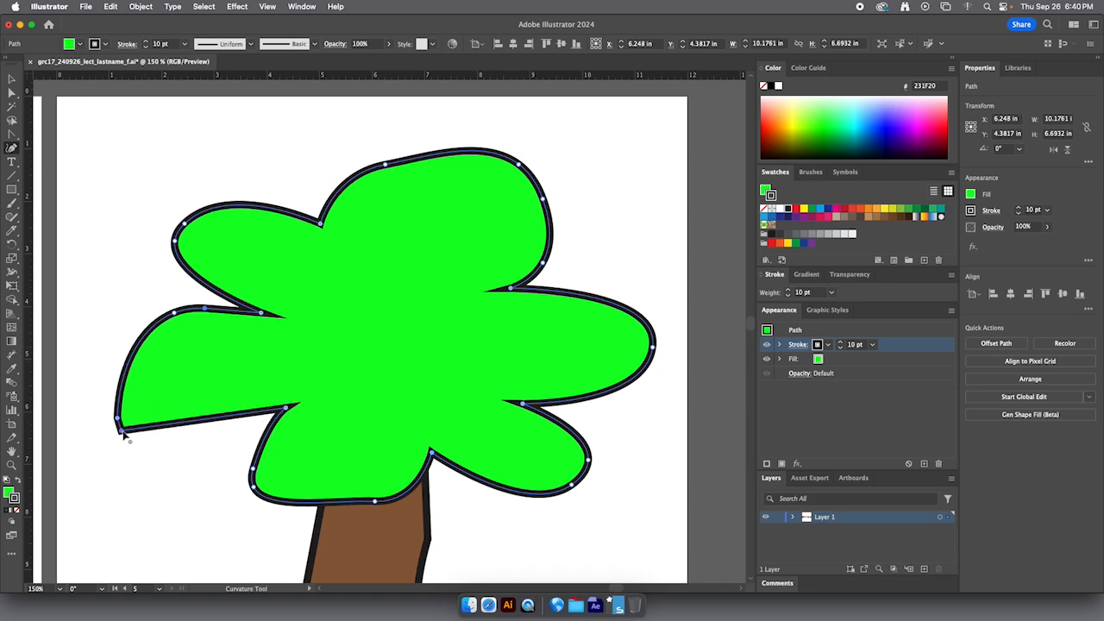
double_click(121, 431)
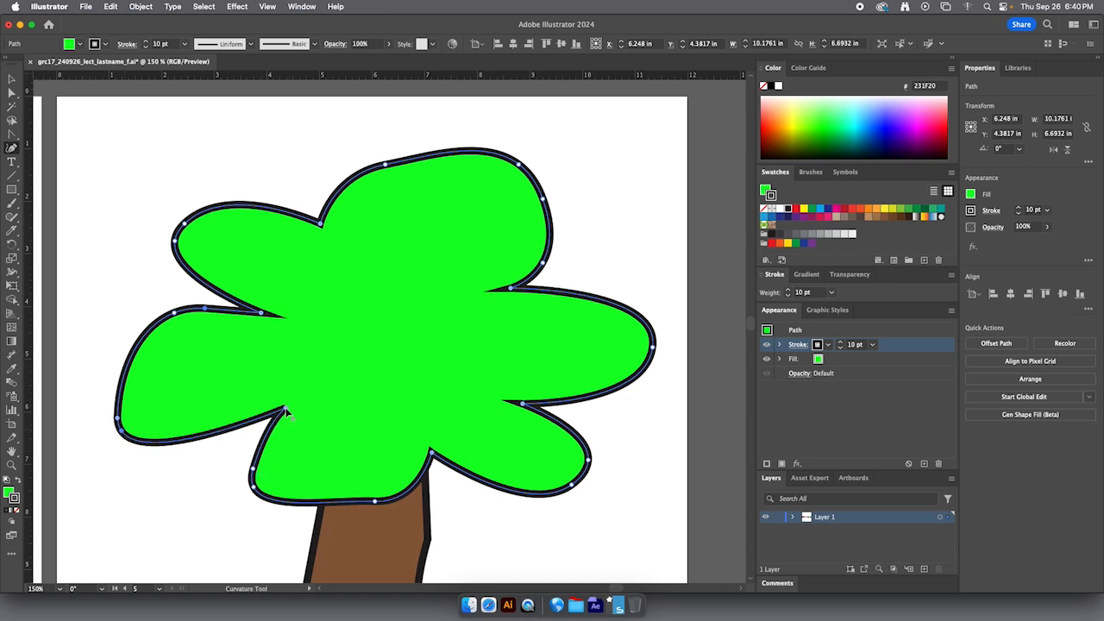
double_click(431, 453)
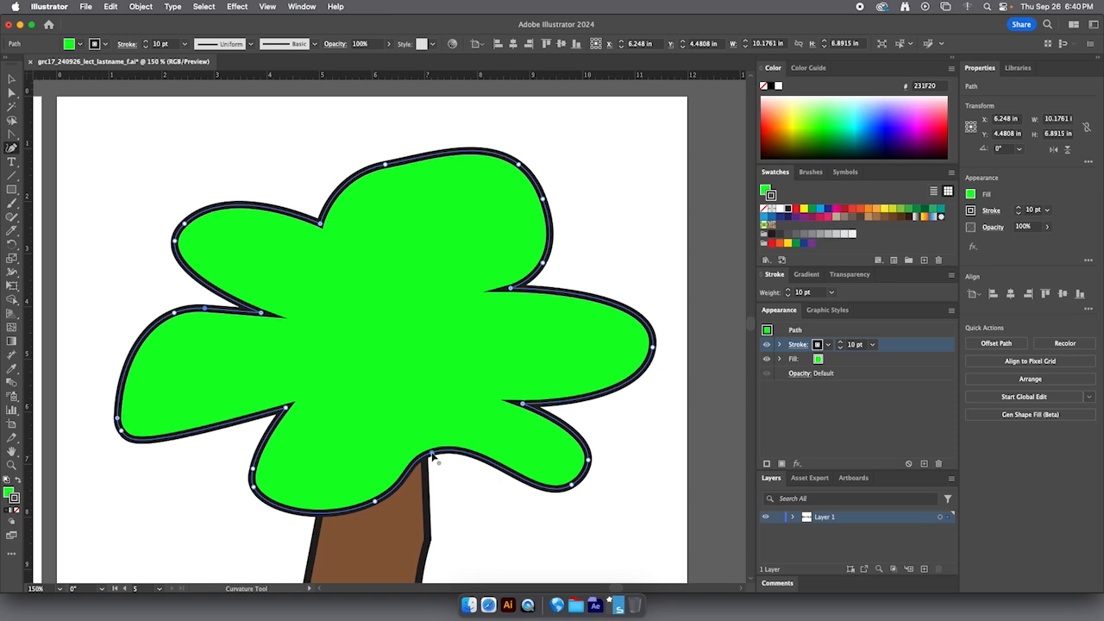
double_click(431, 453)
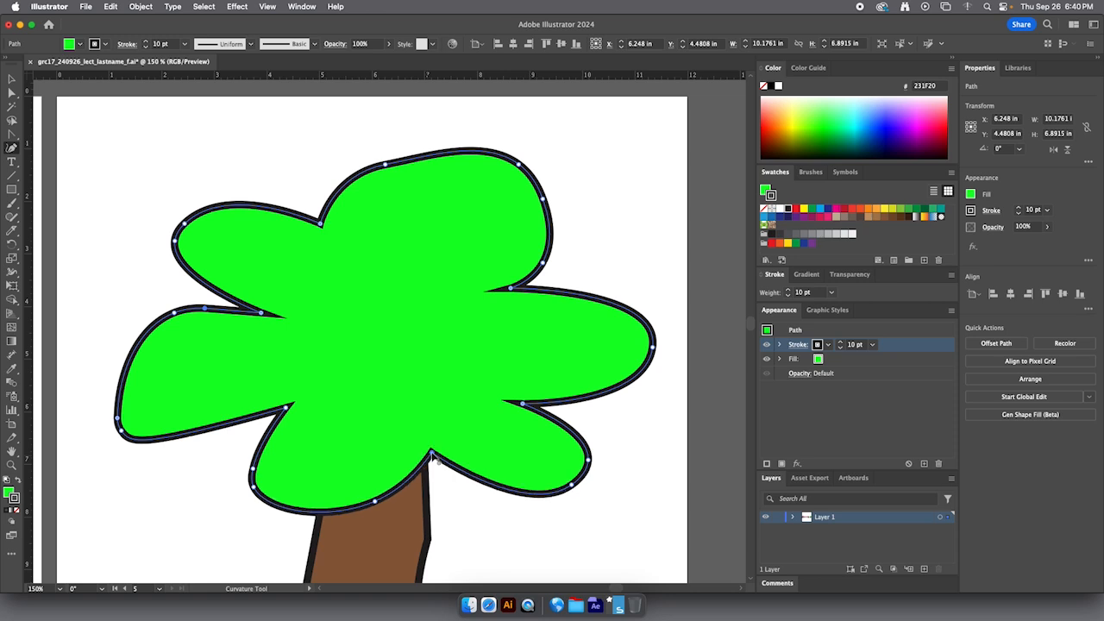
Step: Toggle the anchor points at the right lobe's lower and upper notches between smooth and corner, leaving both as corners
double_click(524, 404)
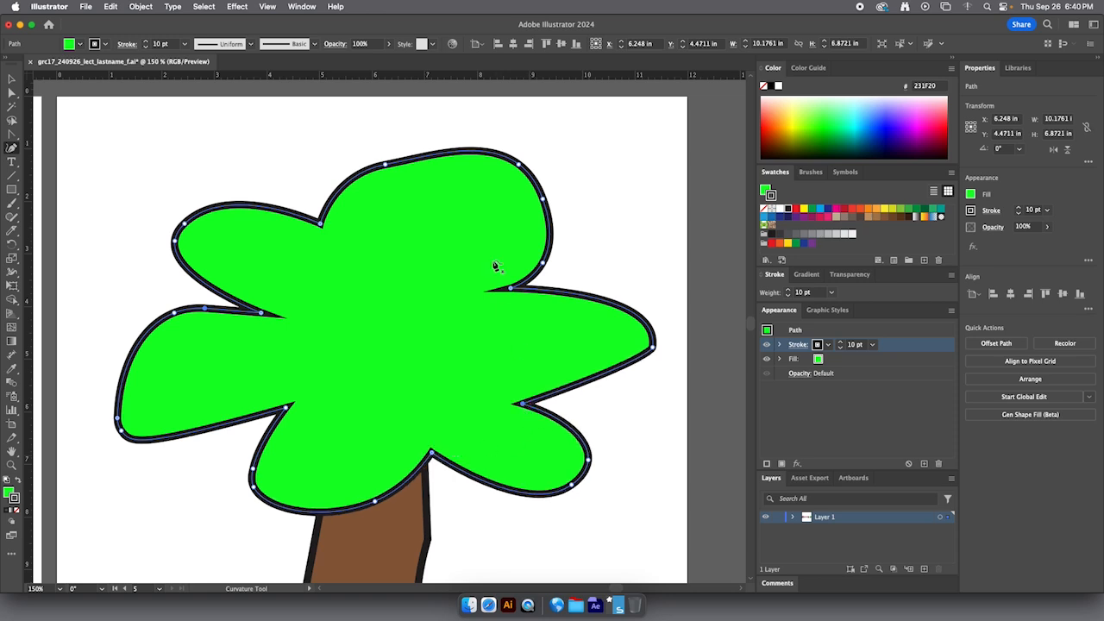
double_click(511, 291)
double_click(512, 291)
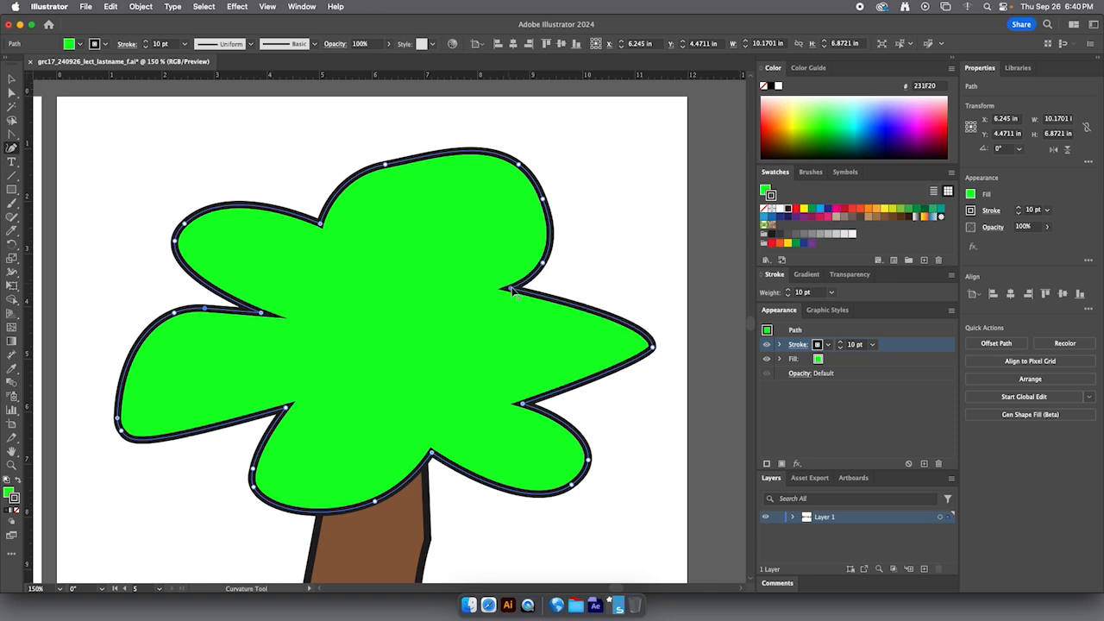
Step: Toggle the notch beside the treetop's top lobe with the Curvature tool and reposition the lobe's four outer anchor points for an even, rounder outline
double_click(321, 223)
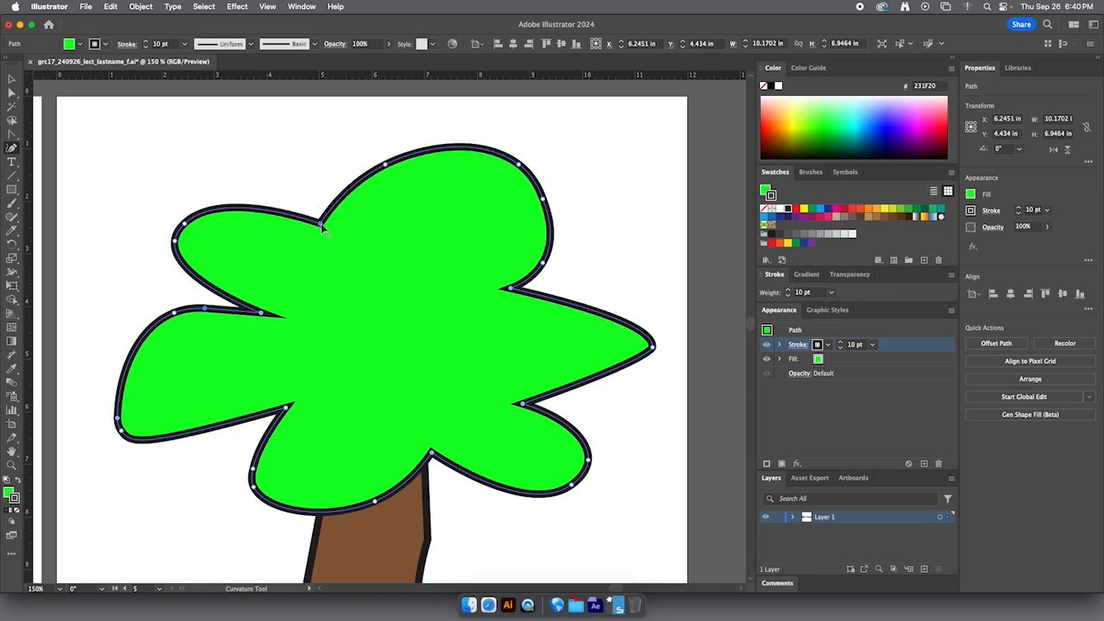
left_click_drag(386, 165, 353, 156)
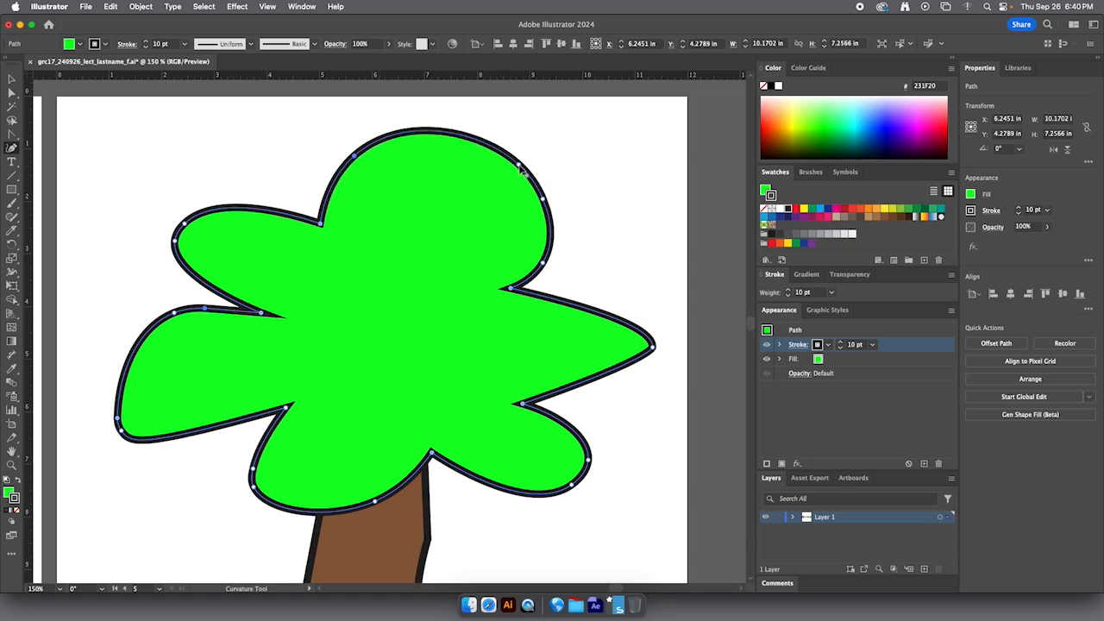
left_click_drag(520, 163, 470, 136)
left_click_drag(542, 198, 536, 184)
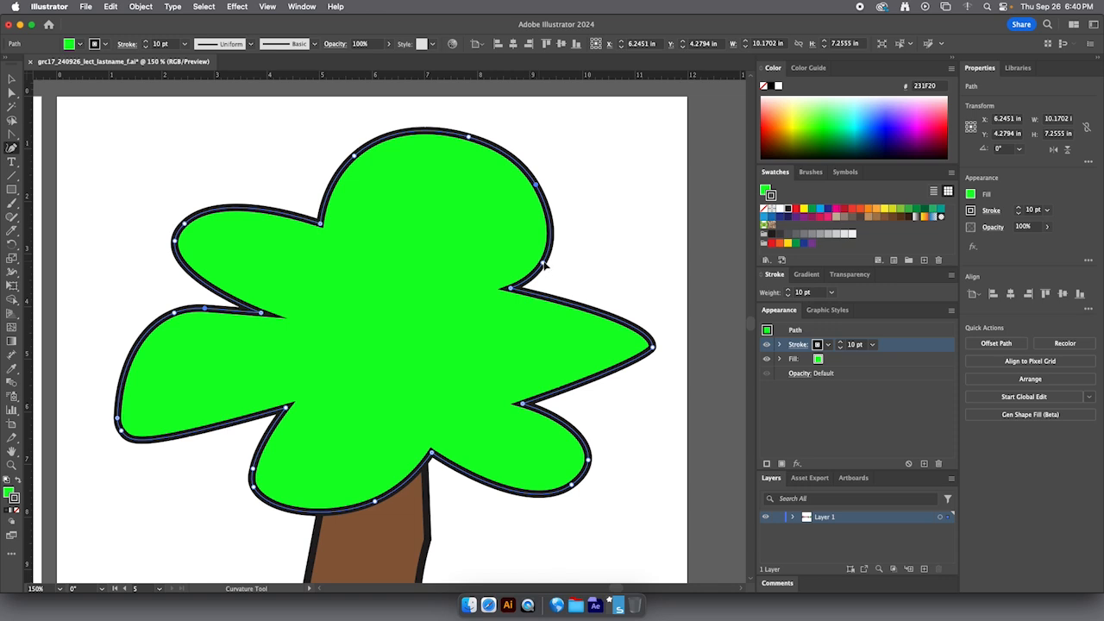
left_click_drag(541, 264, 550, 244)
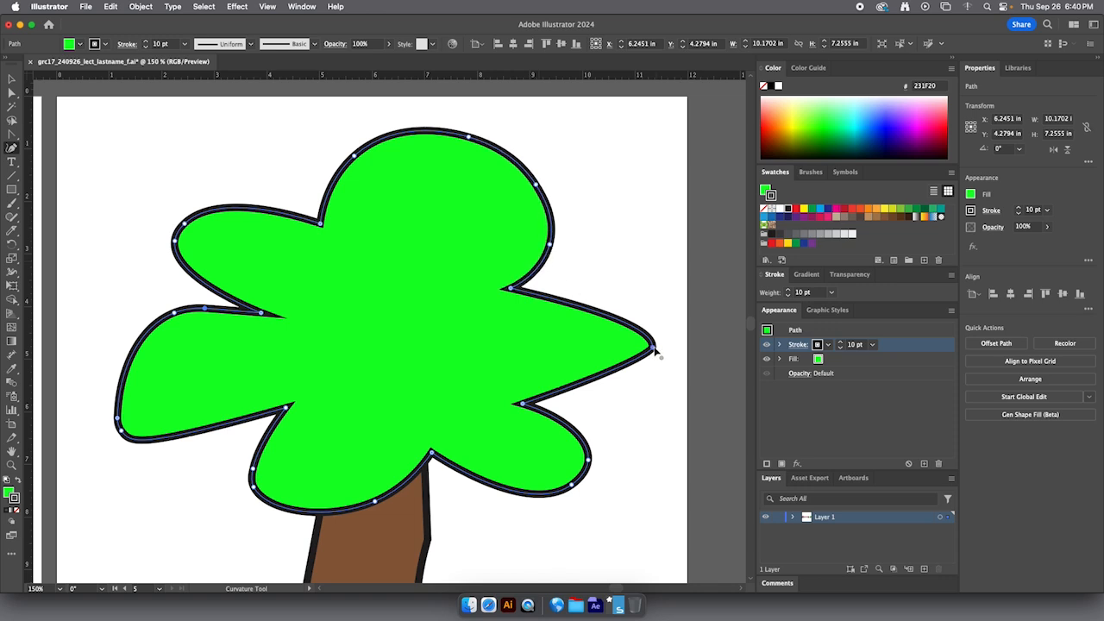
Step: Move the right lobe's tip point slightly up and inward, and toggle it between smooth and corner
mouse_move(653, 350)
left_mouse_down()
mouse_move(663, 346)
mouse_move(670, 388)
mouse_move(645, 326)
mouse_move(648, 334)
left_mouse_up()
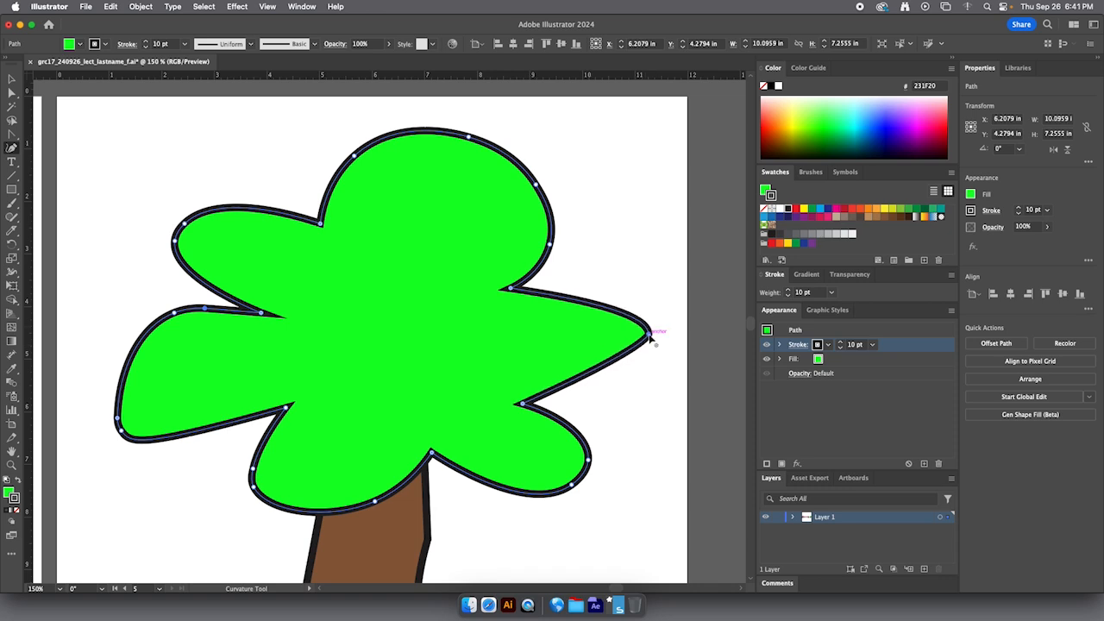
double_click(649, 335)
double_click(650, 336)
Step: Round the right lobe with the Anchor Point tool by pulling vertical handles from its tip and resetting the notch above, and deselect the treetop
left_click(13, 134)
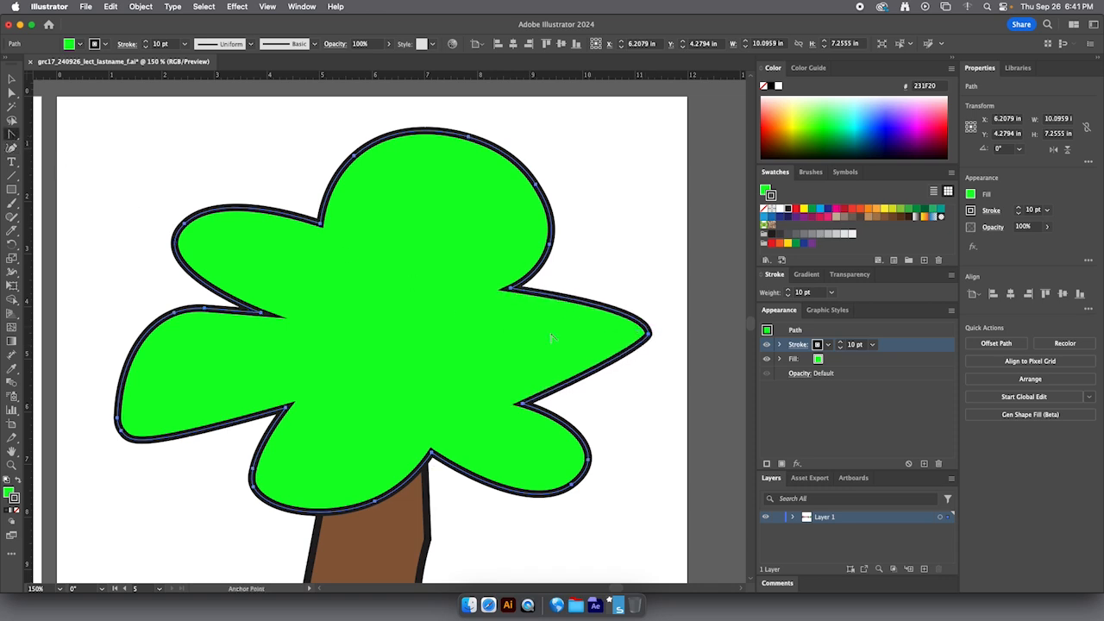
left_click(649, 335)
left_click_drag(650, 350, 545, 398)
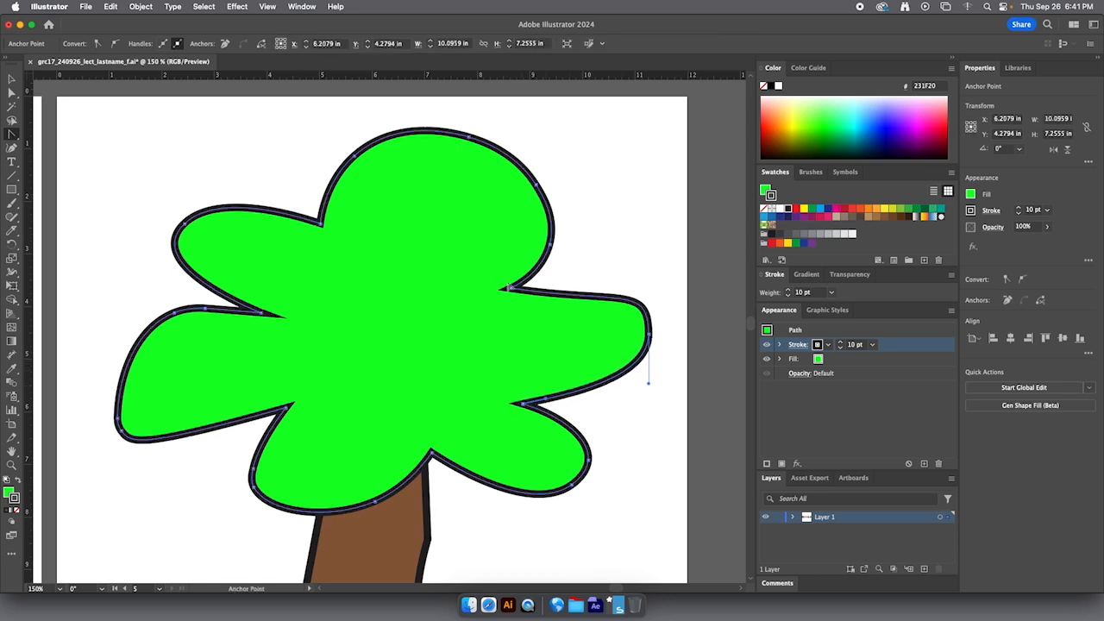
left_click(510, 291)
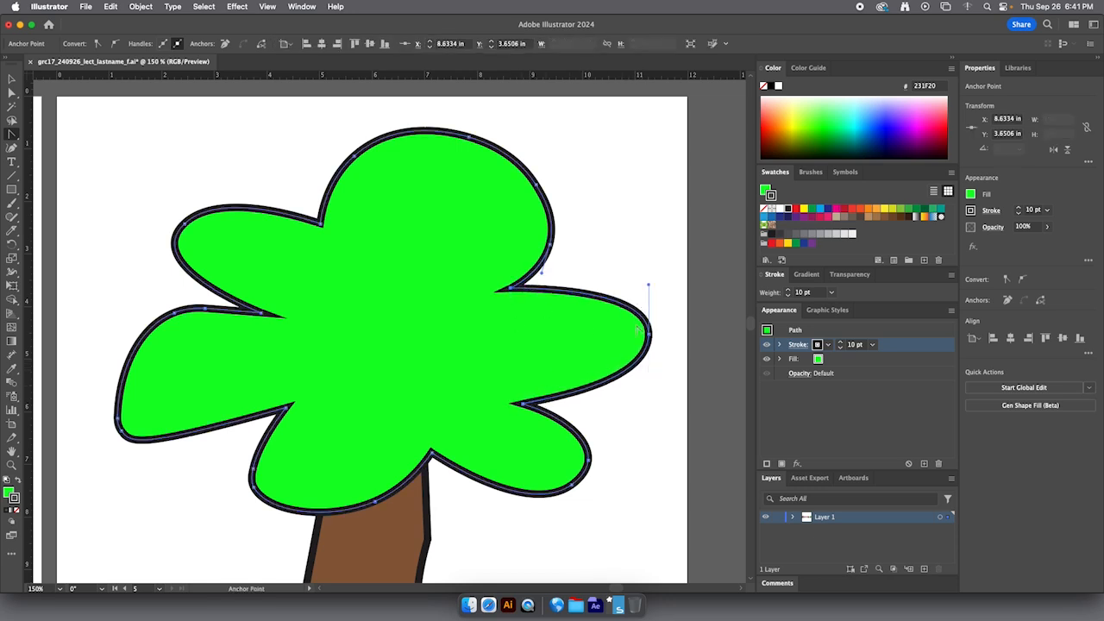
left_click_drag(649, 287, 647, 262)
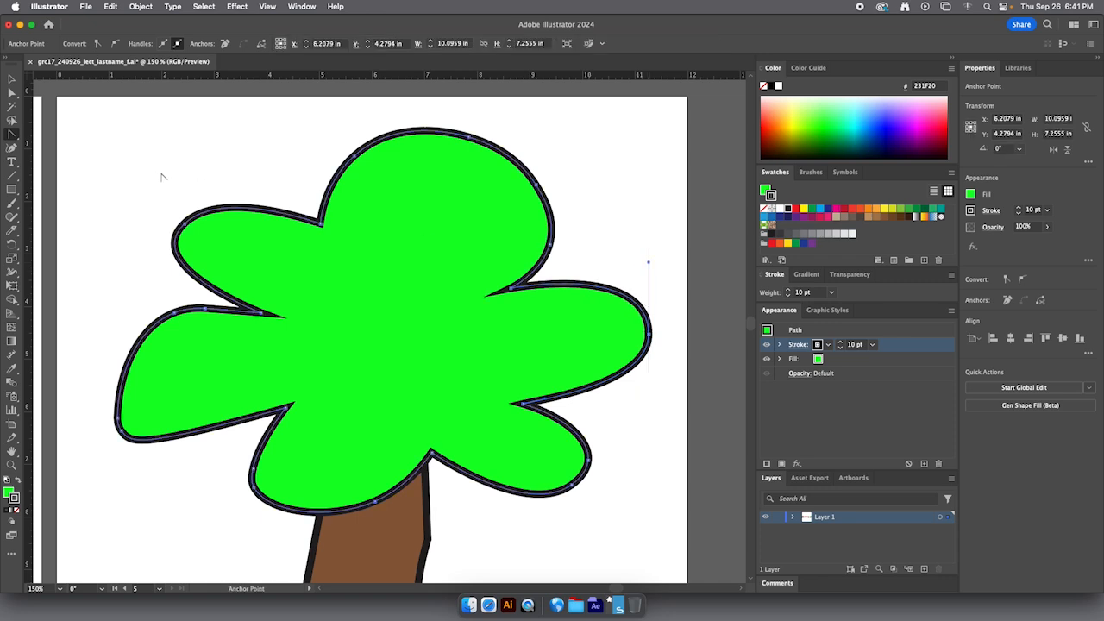
left_click(12, 80)
left_click(93, 163)
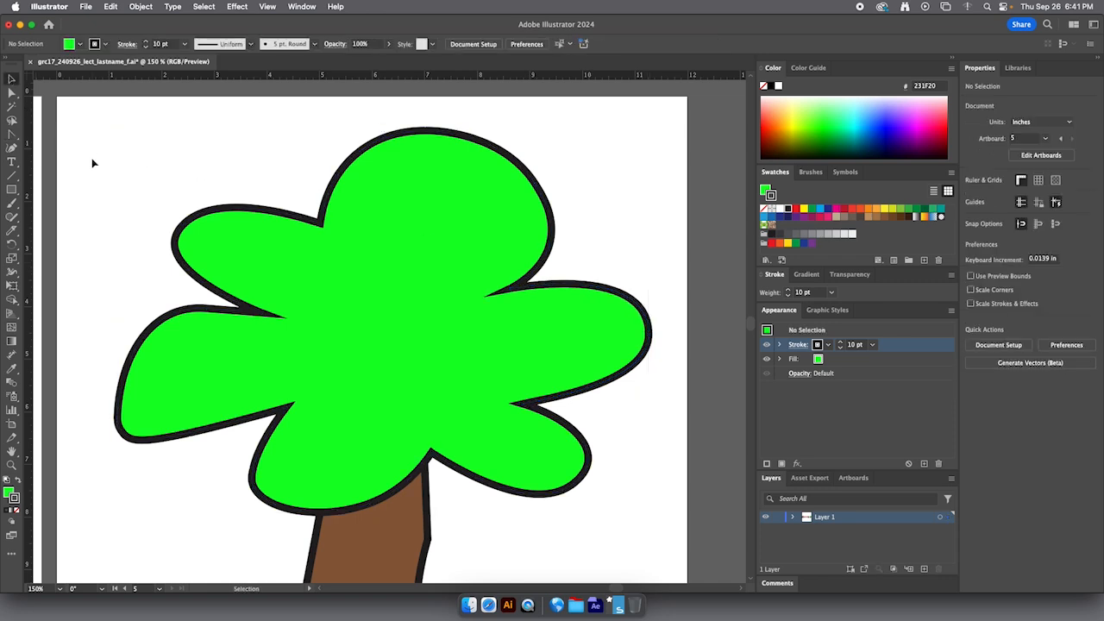
Step: Add a sixth 12 x 12 in artboard beside the tree artboard
scroll(258, 302, "down", 3)
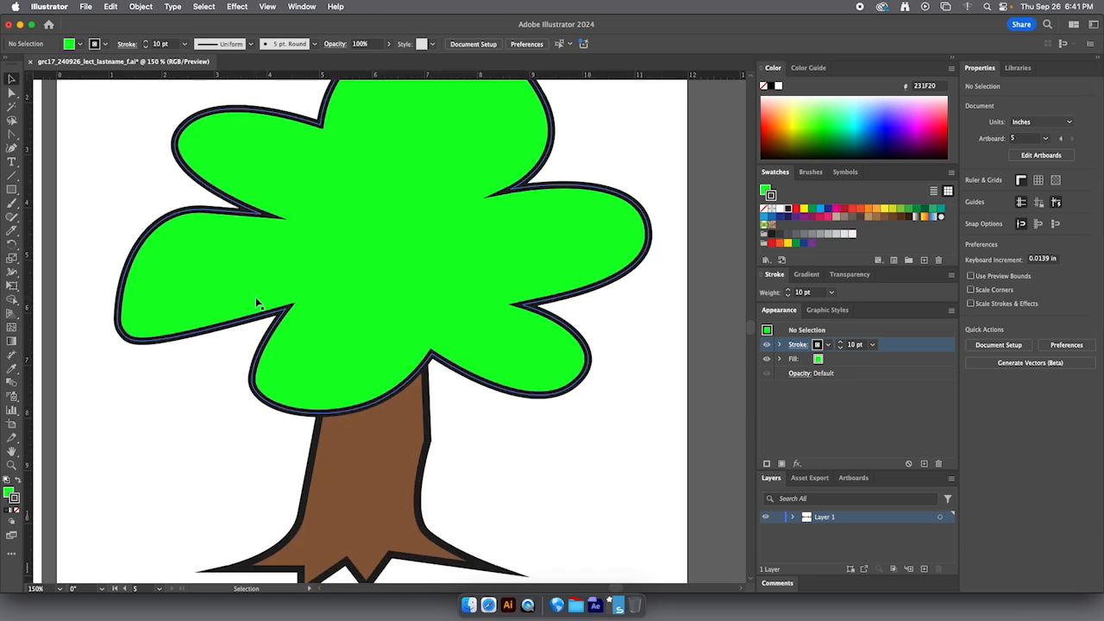
key("super+minus")
key("super+minus")
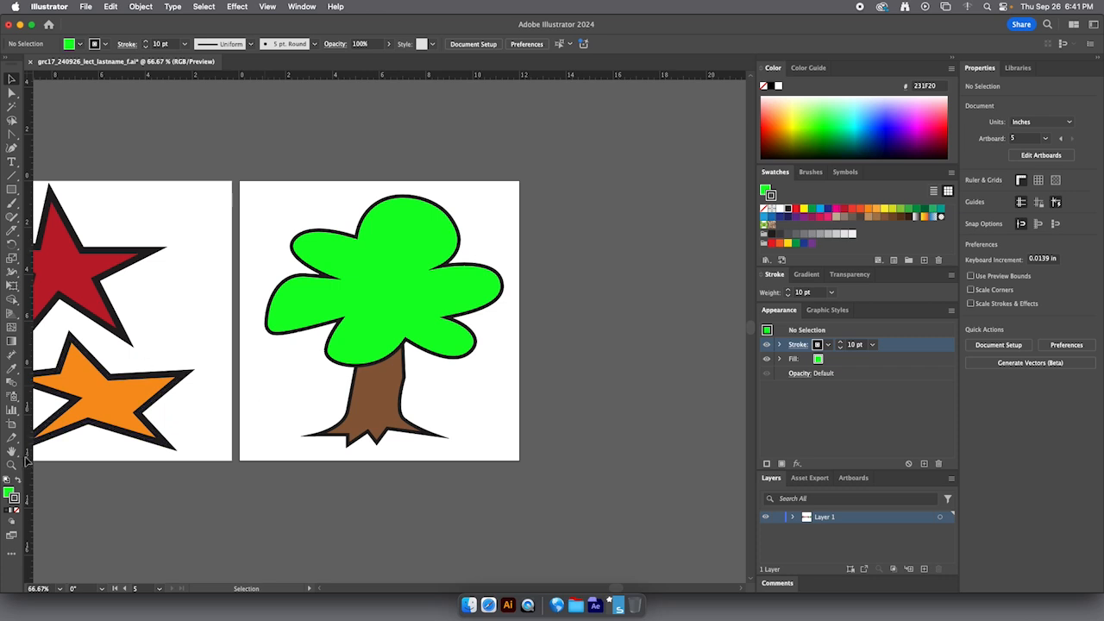
left_click(11, 425)
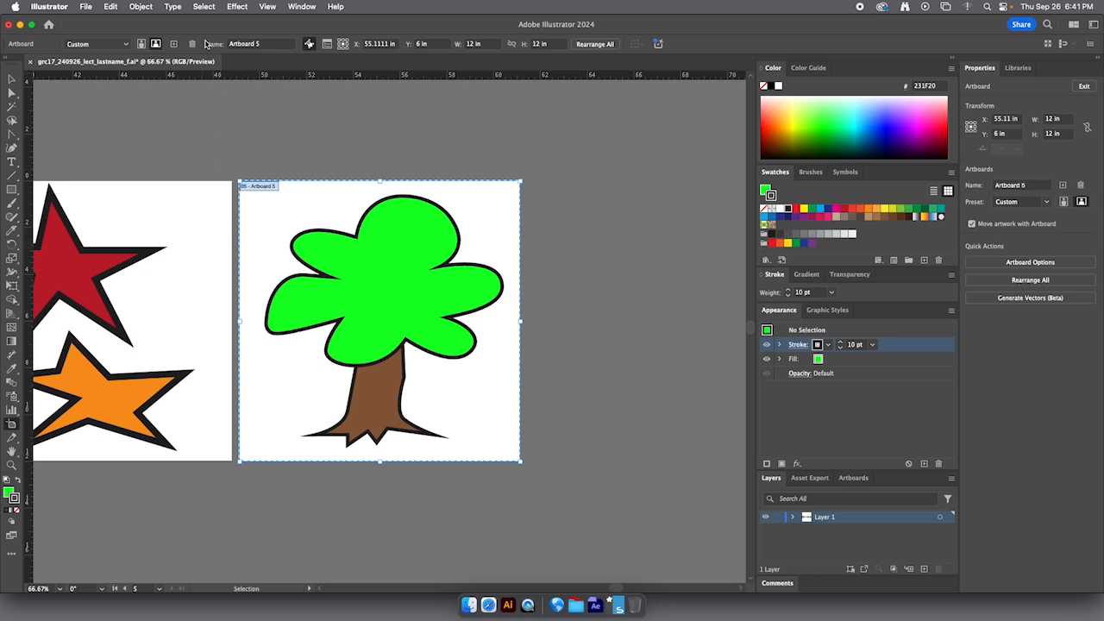
left_click(174, 44)
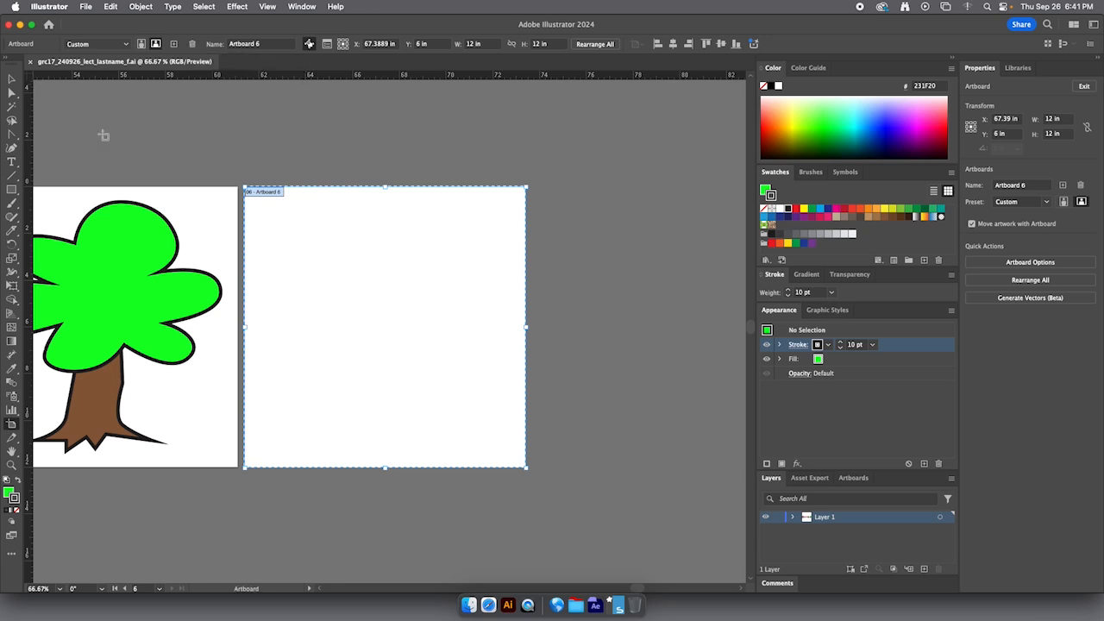
Step: Start a Pen tool path in the upper-left area of the new artboard, at about X 2.05 in, Y 2.79 in
left_click(11, 134)
left_click(52, 134)
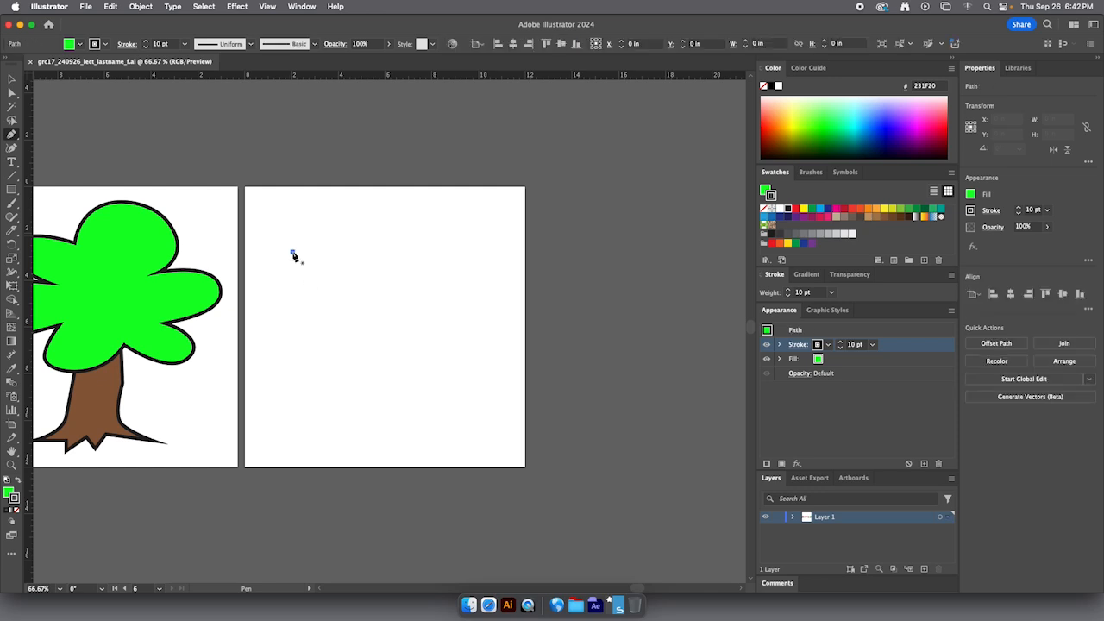
left_click(292, 252)
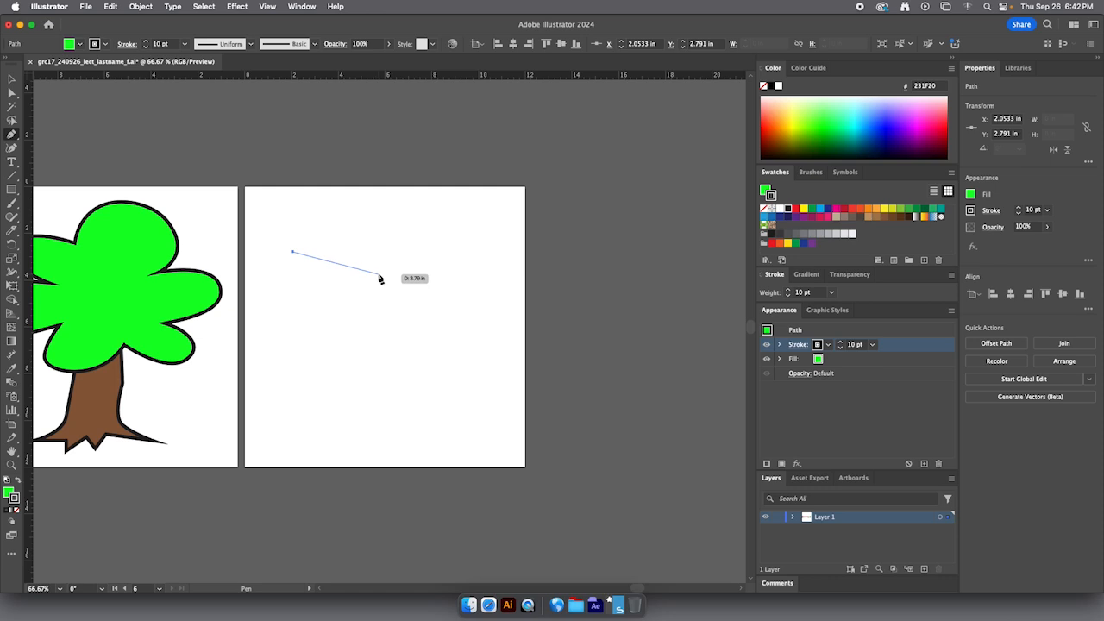
key("shift")
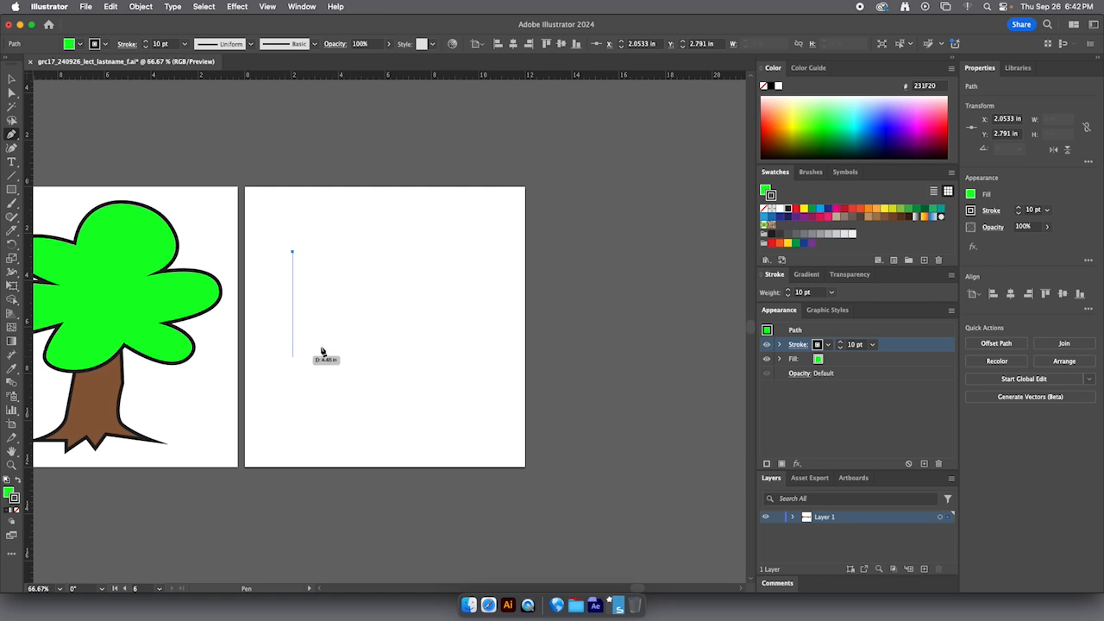
Step: Try to close an unconstrained four-sided shape from the first anchor point, and undo back to that point
left_click(489, 263)
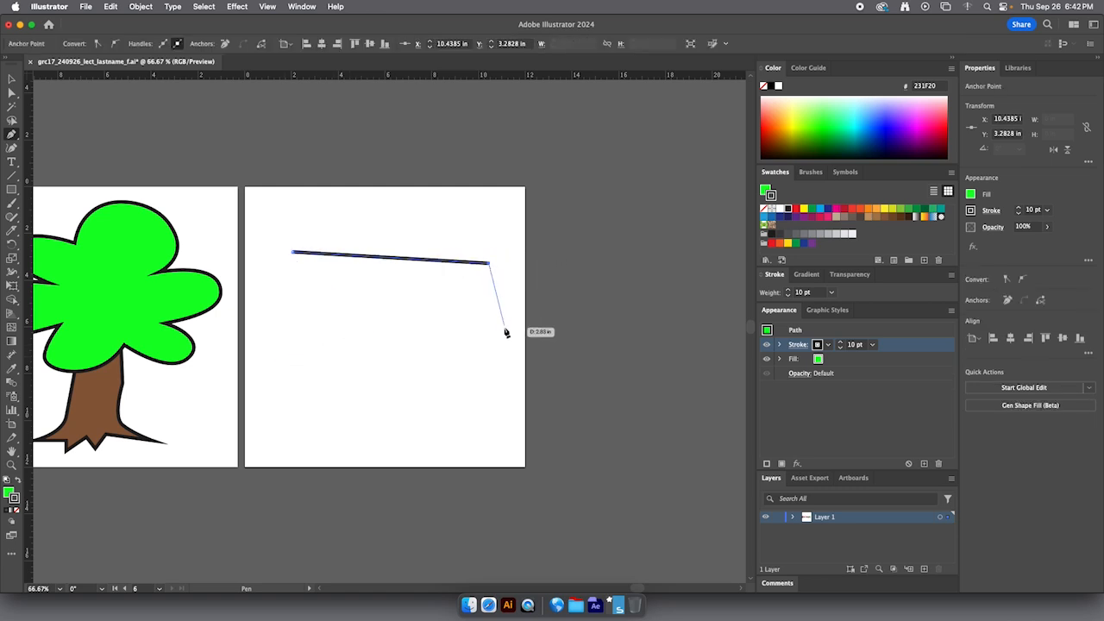
left_click(492, 382)
left_click(293, 392)
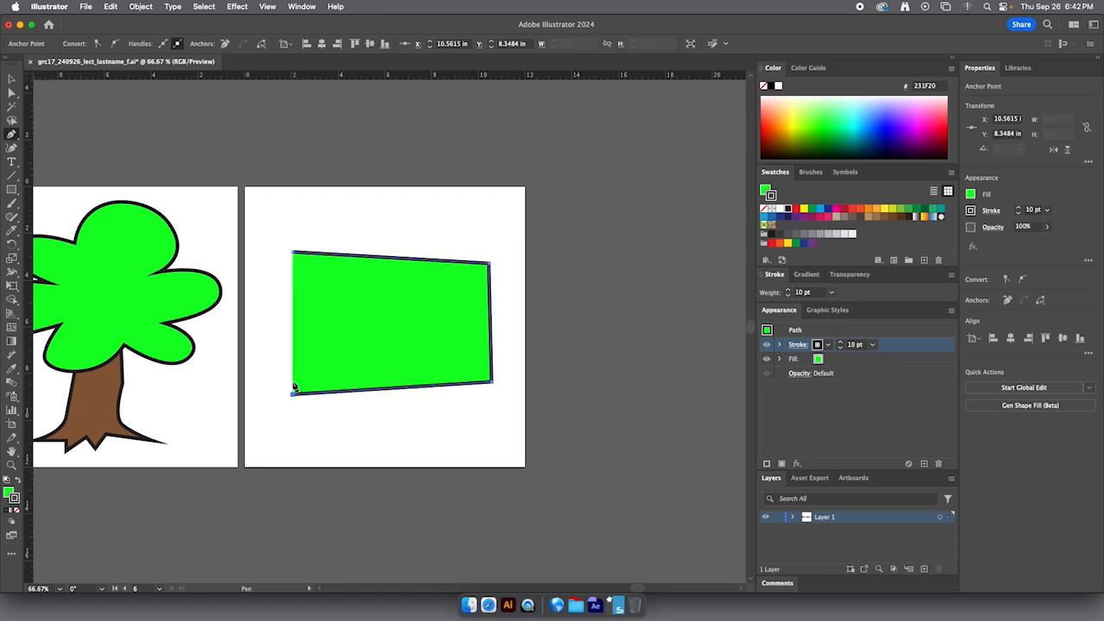
left_click(293, 255)
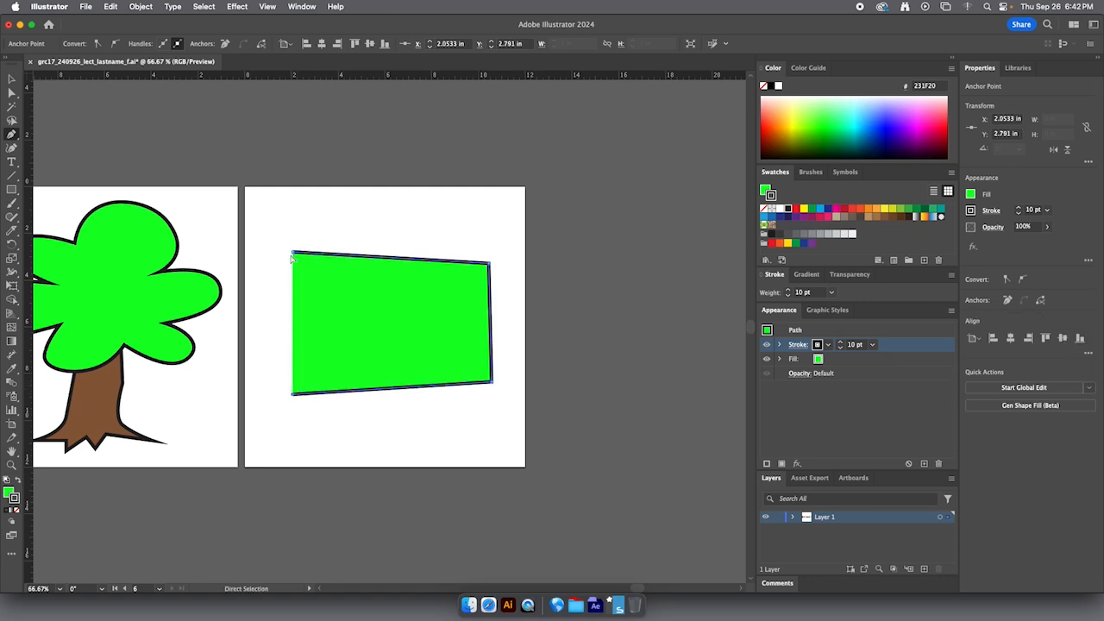
key("super+z")
key("super+z")
key("super+z")
key("super+z")
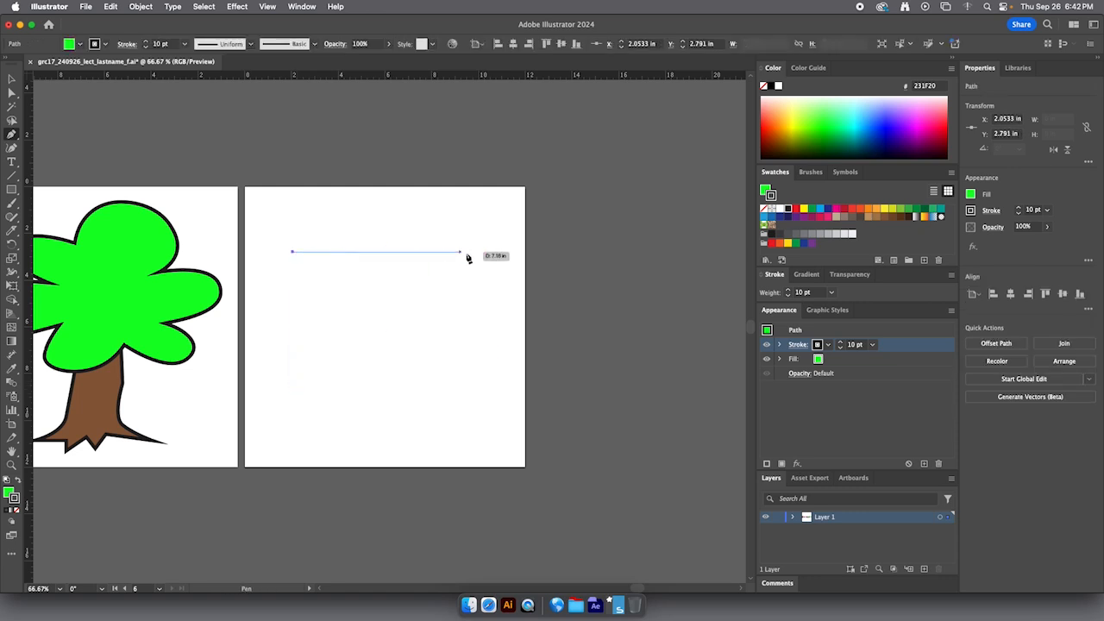
Step: Draw a closed rectangle about 8.39 in wide and 4.45 in tall from the first anchor, constraining its sides to horizontal and vertical
left_click(489, 251)
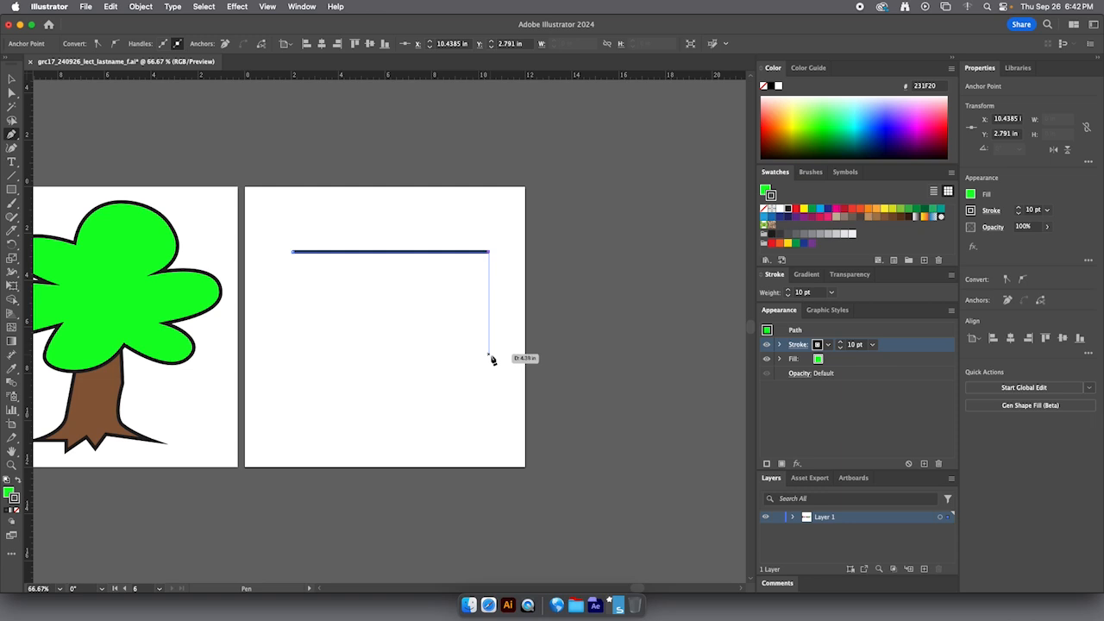
left_click(489, 355)
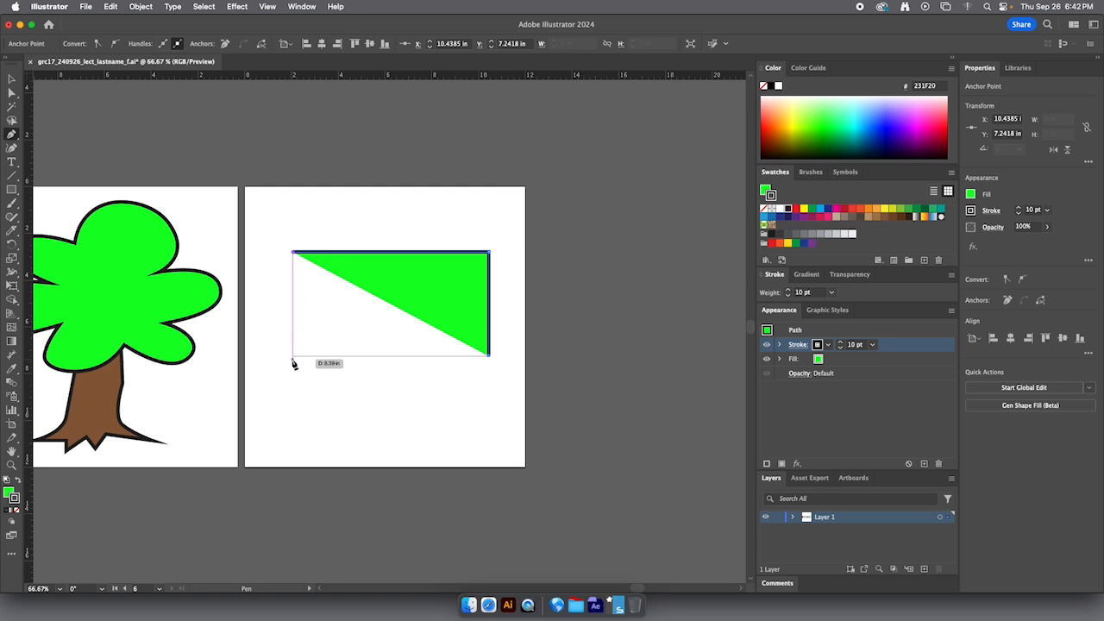
left_click(292, 356)
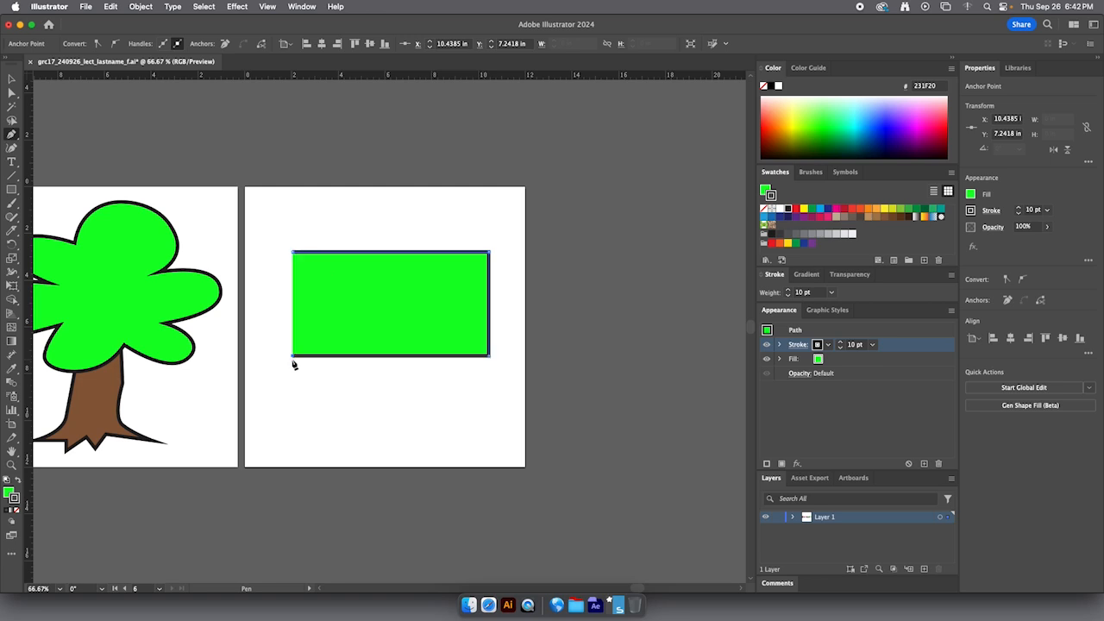
left_click(294, 254)
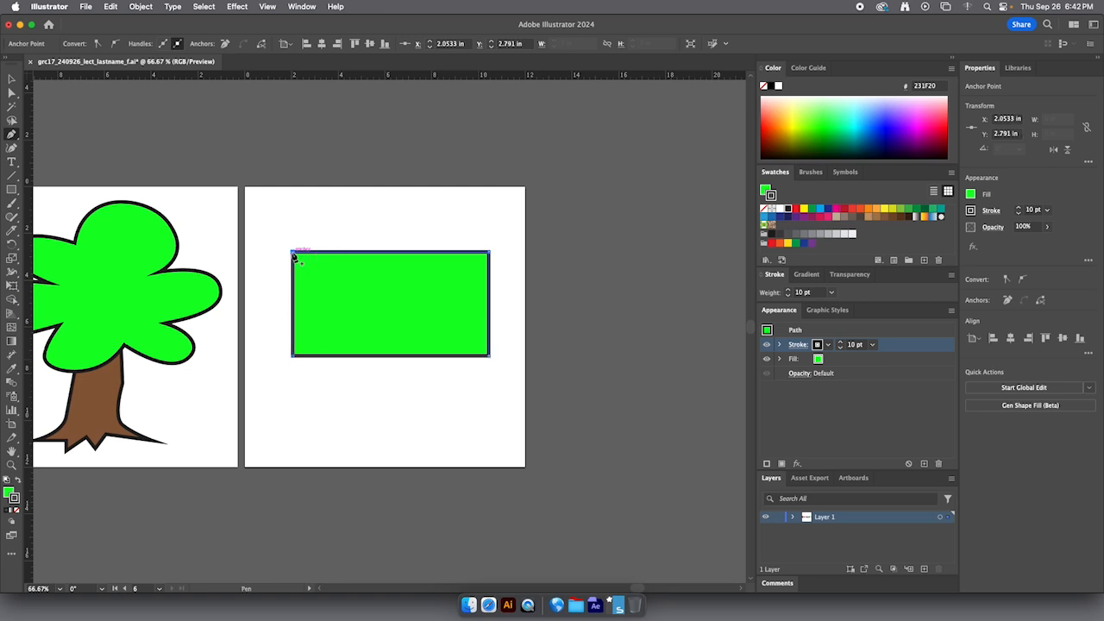
Step: Move the rectangle up to X 6 in, Y about 3.77 in, centered horizontally on the artboard, and deselect it
left_click(12, 78)
left_click_drag(399, 310, 394, 288)
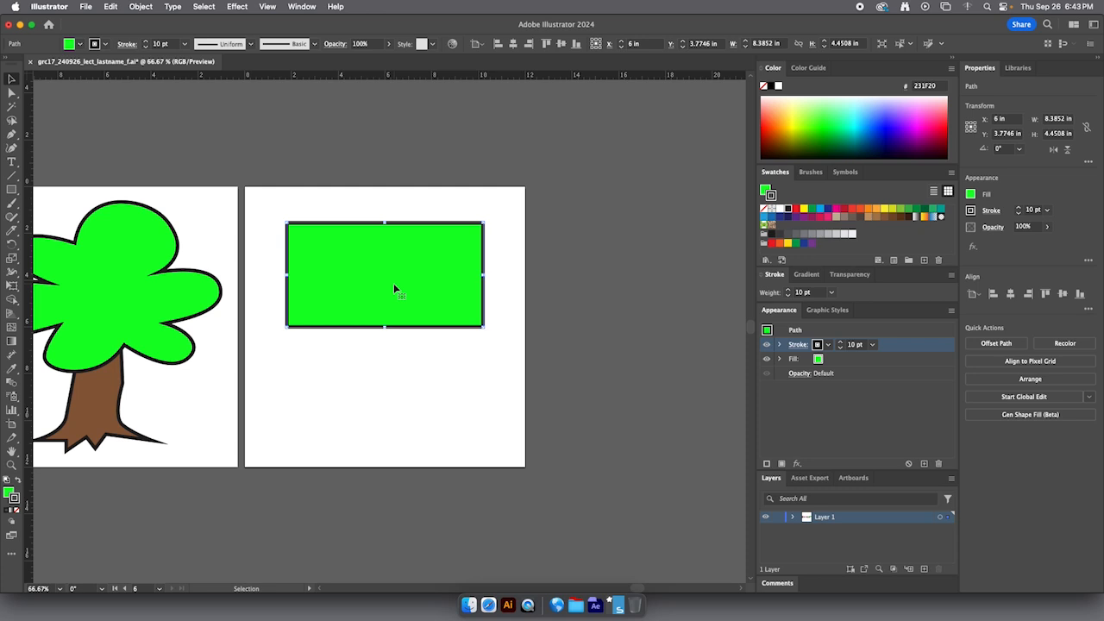
left_click(263, 217)
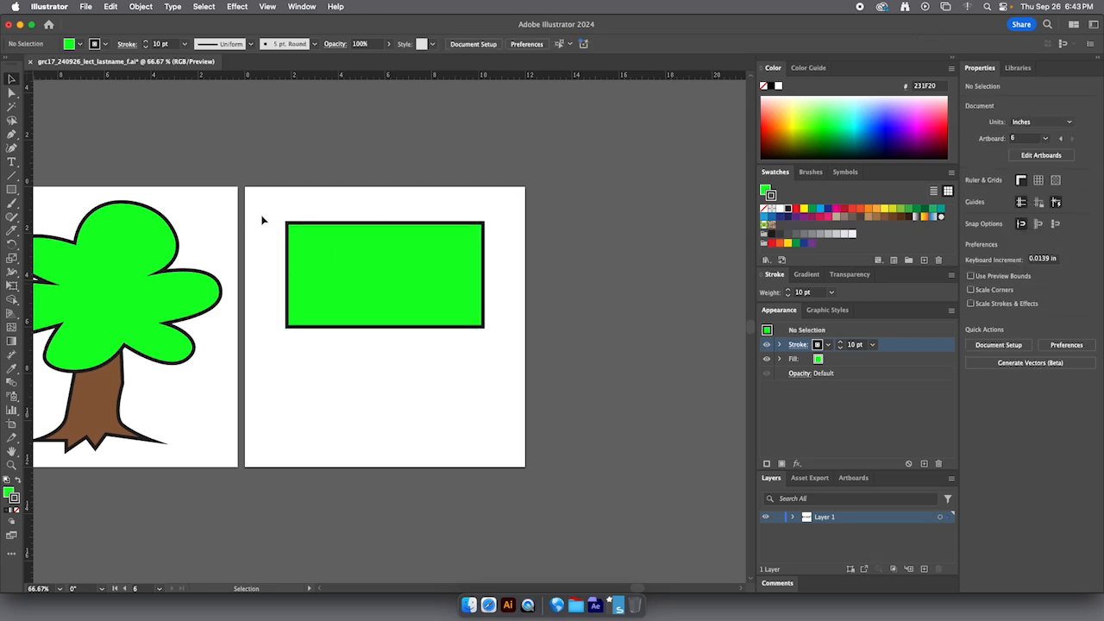
Step: Draw an open half-circle arch about 2.1 in wide below the rectangle with the Pen tool, using vertical handles at both ends
left_click(11, 134)
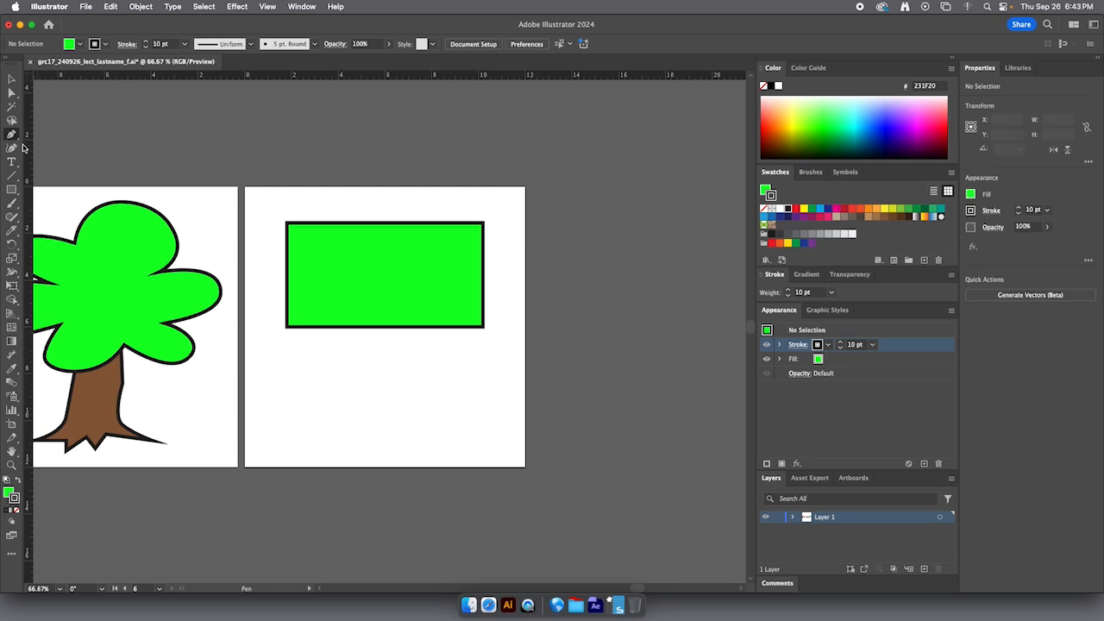
left_click(308, 419)
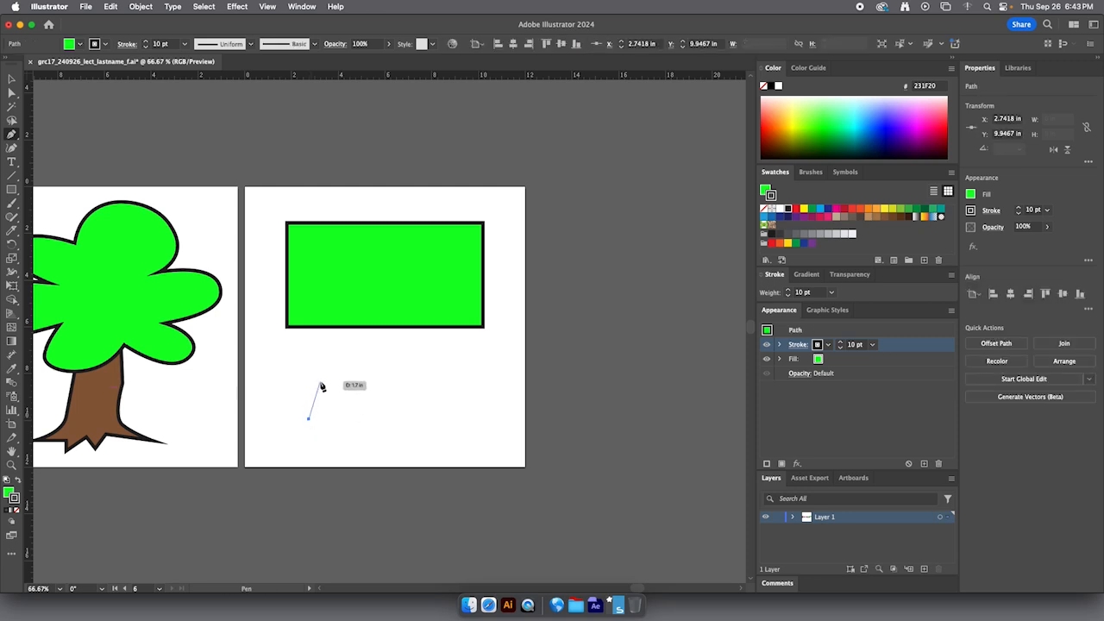
key("super+z")
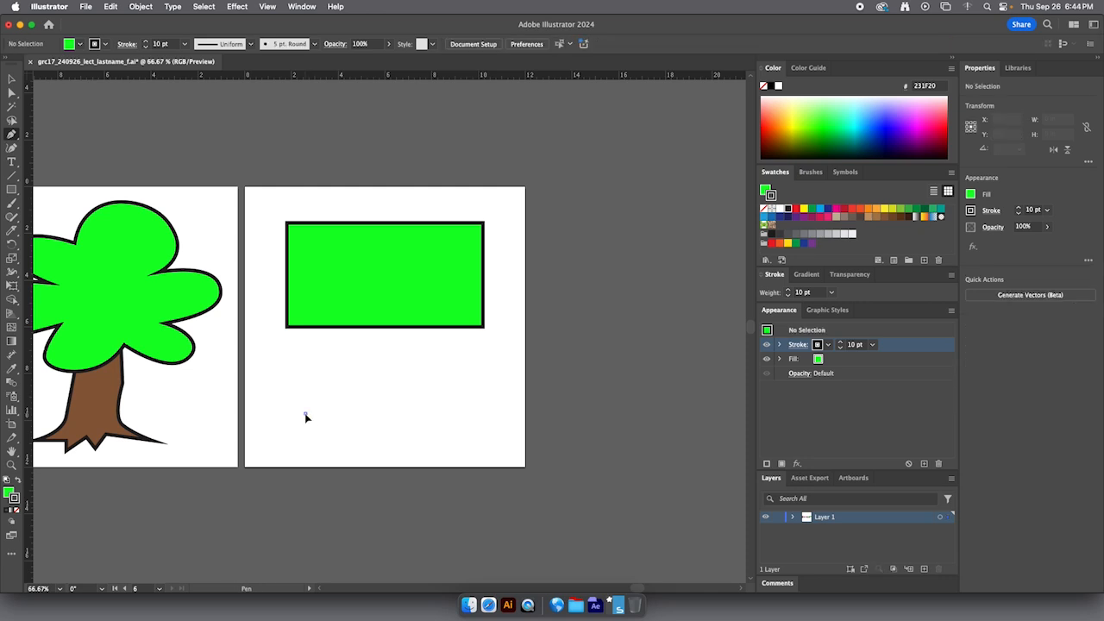
left_click_drag(305, 415, 308, 389)
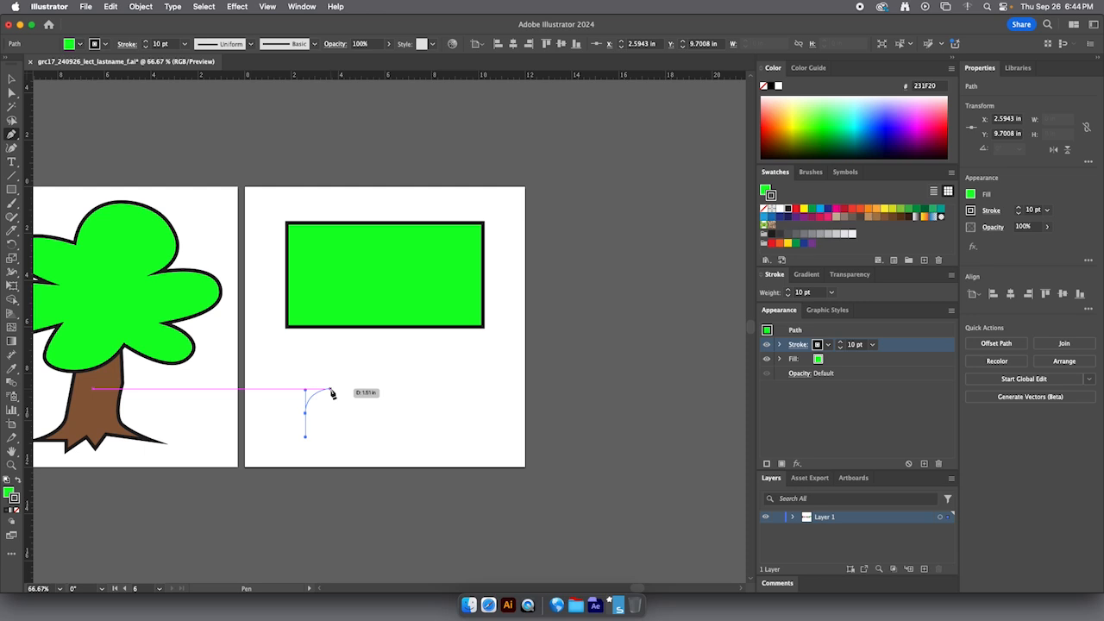
left_click(332, 393)
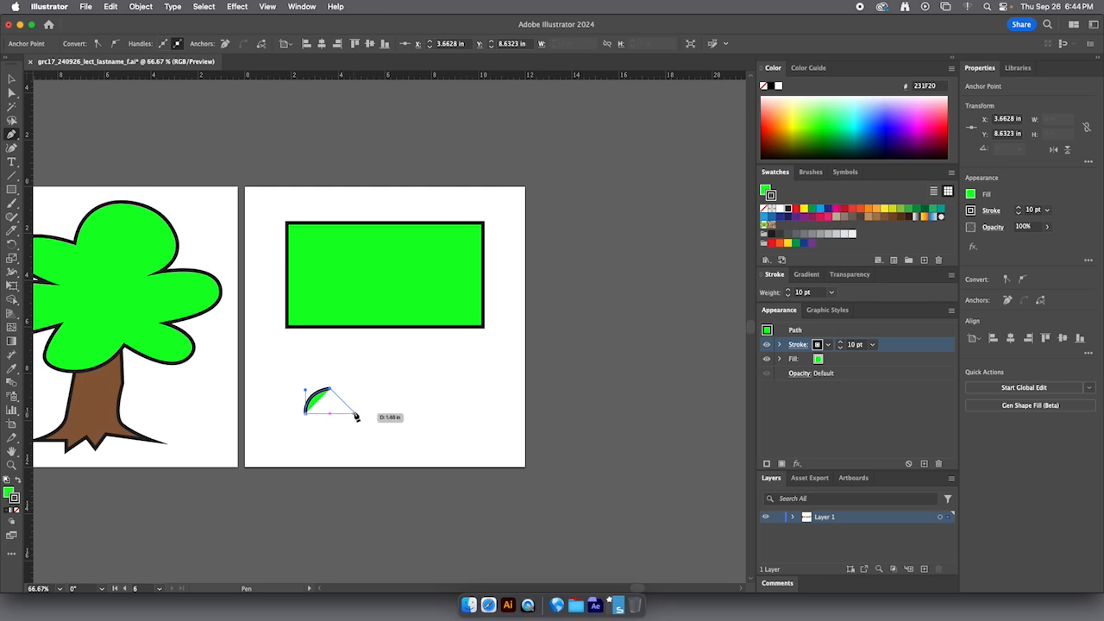
key("shift")
left_click_drag(356, 418, 364, 439)
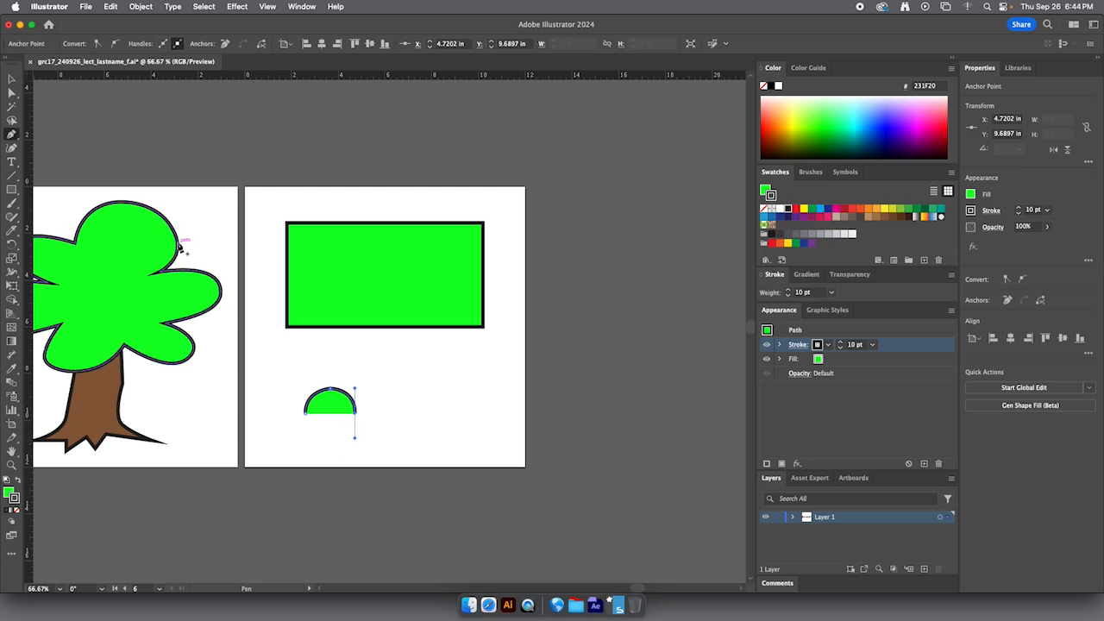
Step: Move the half-circle arch slightly up and to the left on the artboard, and deselect it
left_click(12, 81)
left_click(397, 393)
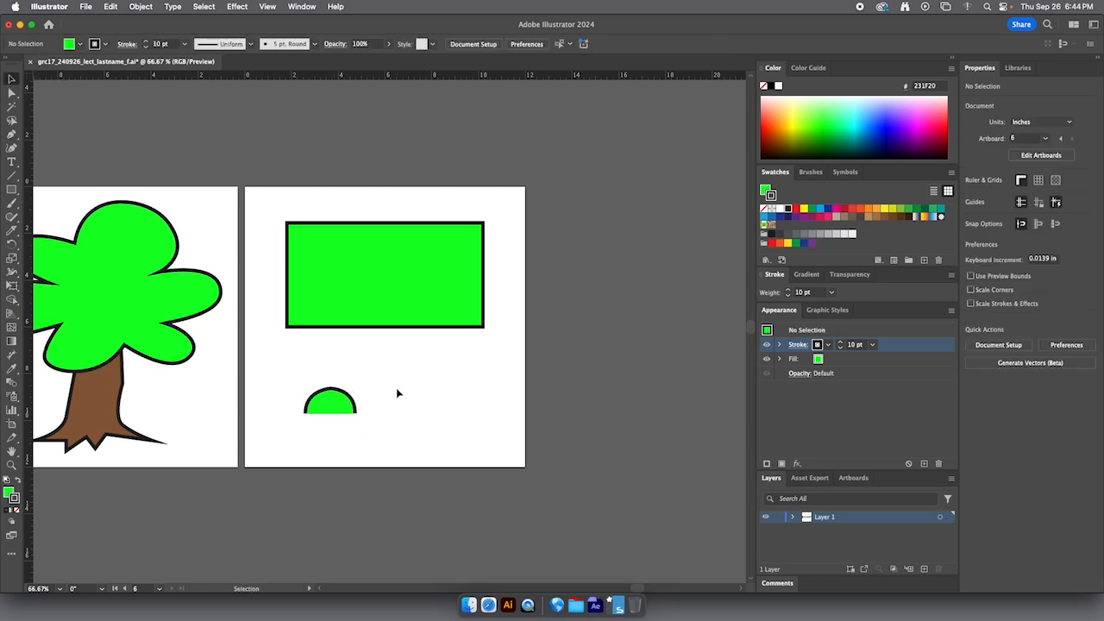
left_click_drag(338, 405, 327, 399)
left_click(390, 406)
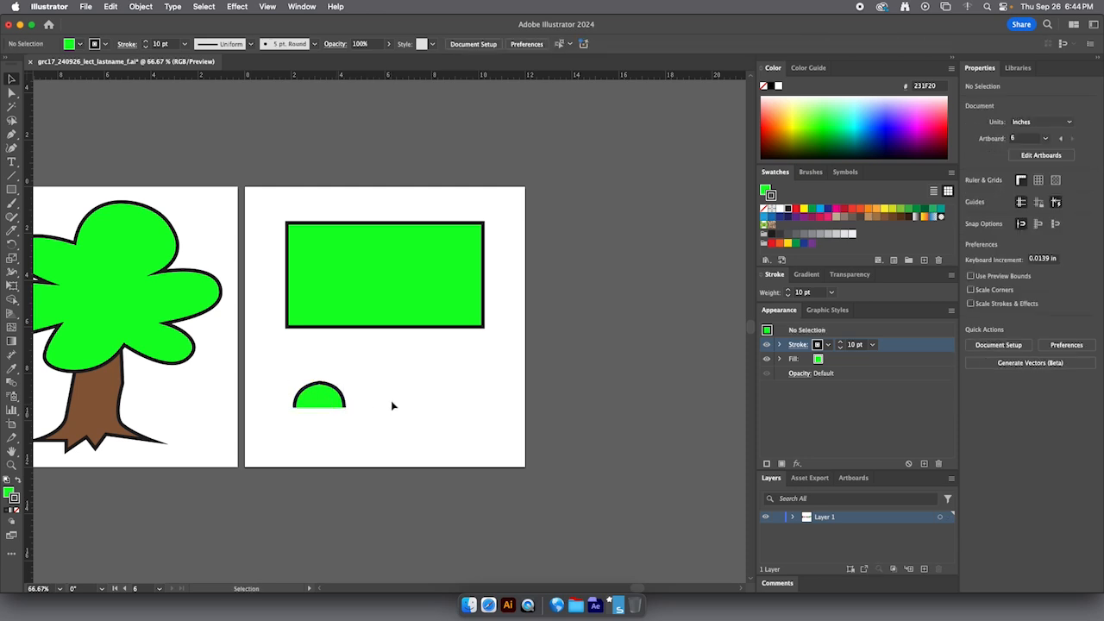
Step: Move the half-circle arch left, and draw a second open arch about 2.45 in wide beside it with the Pen tool
left_click_drag(333, 401, 312, 401)
left_click(12, 134)
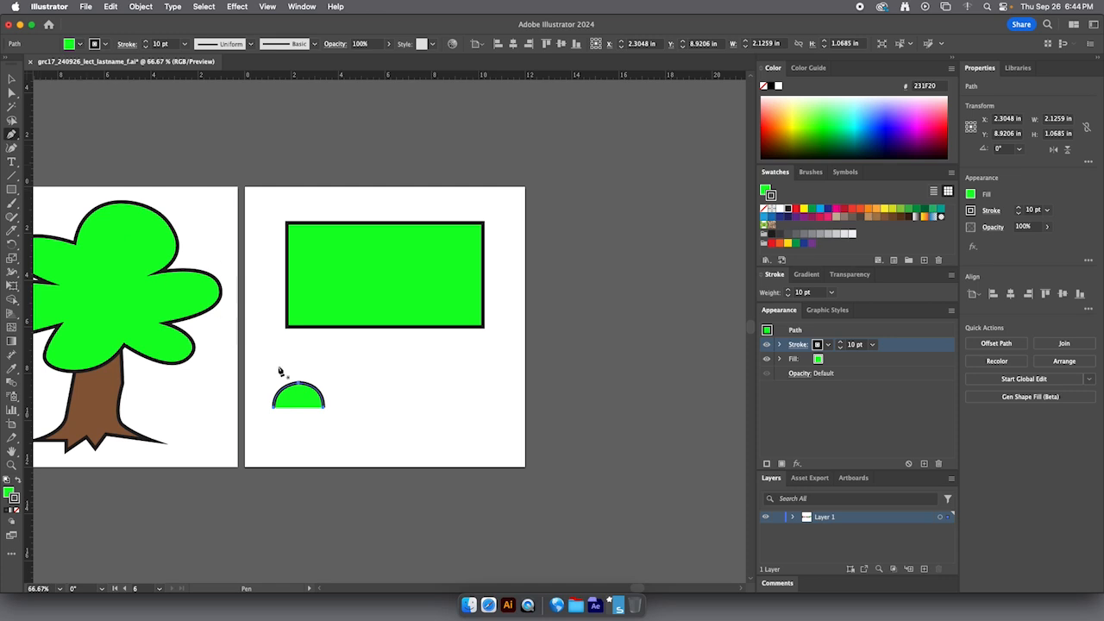
left_click_drag(348, 407, 349, 382)
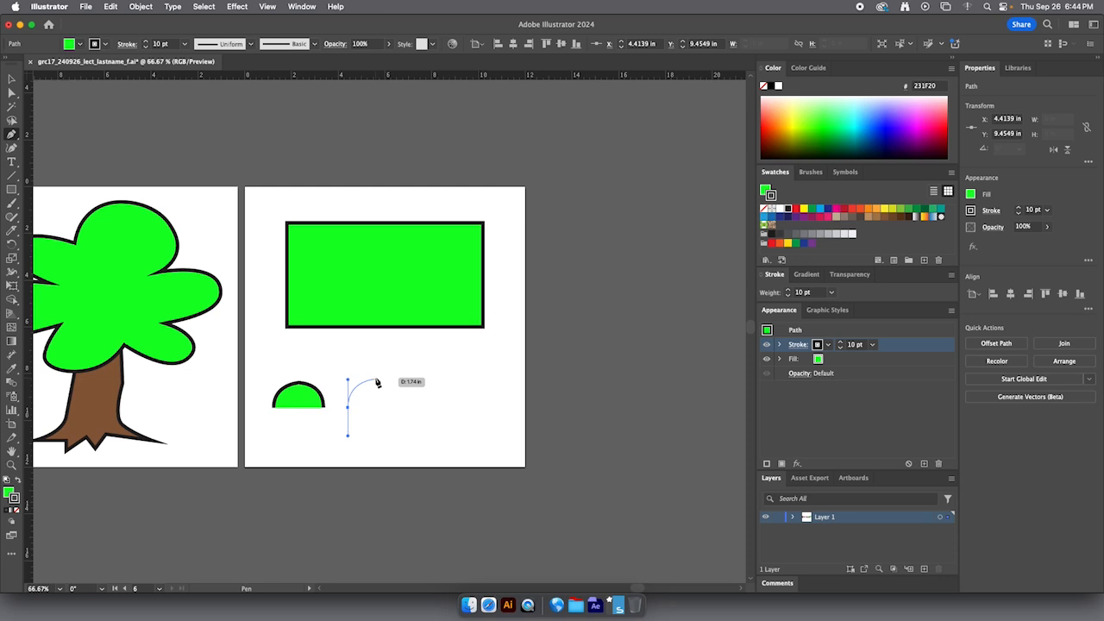
left_click(376, 380)
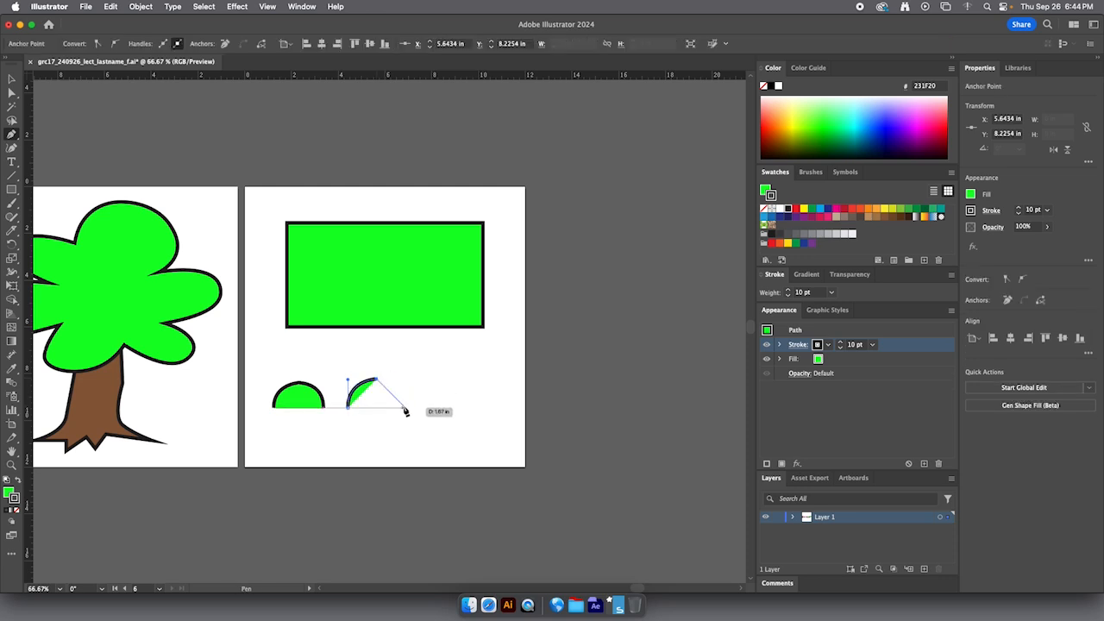
left_click_drag(405, 409, 407, 443)
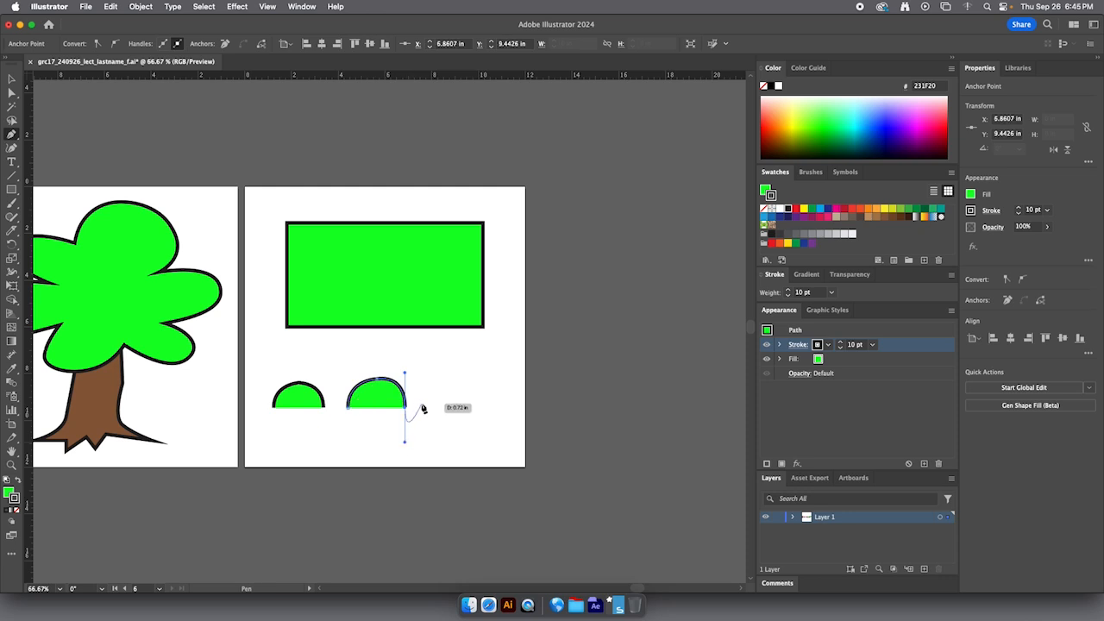
key("Escape")
Step: Draw a third open arch about 2 in wide beside the second with the Pen tool, using a horizontal-handled top anchor, and deselect it
left_click_drag(433, 407, 437, 388)
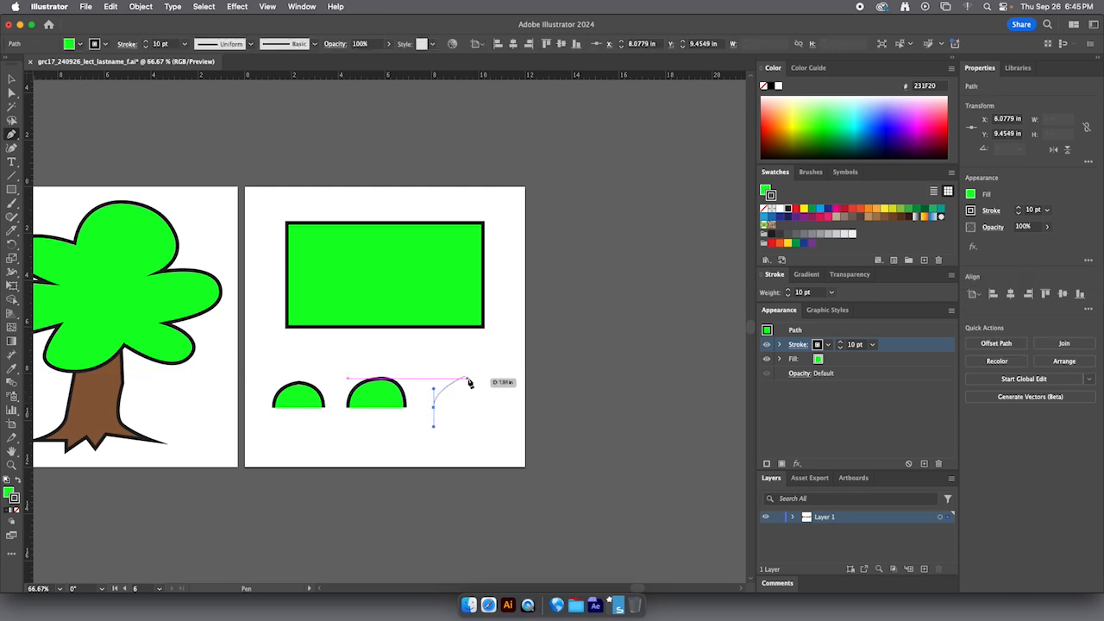
left_click_drag(462, 378, 480, 382)
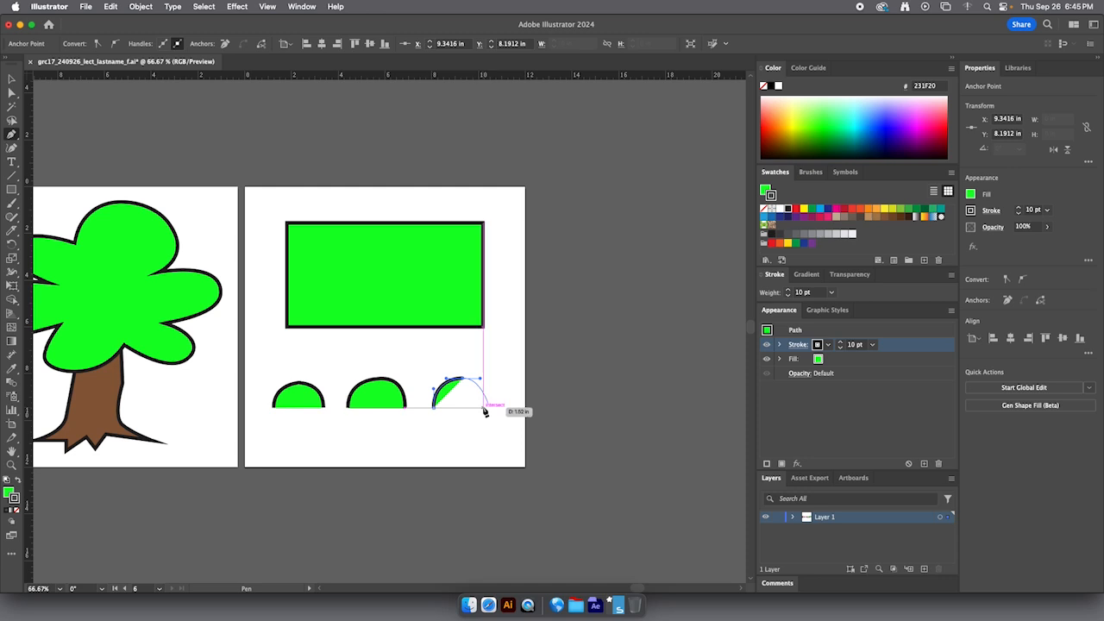
left_click_drag(483, 410, 492, 428)
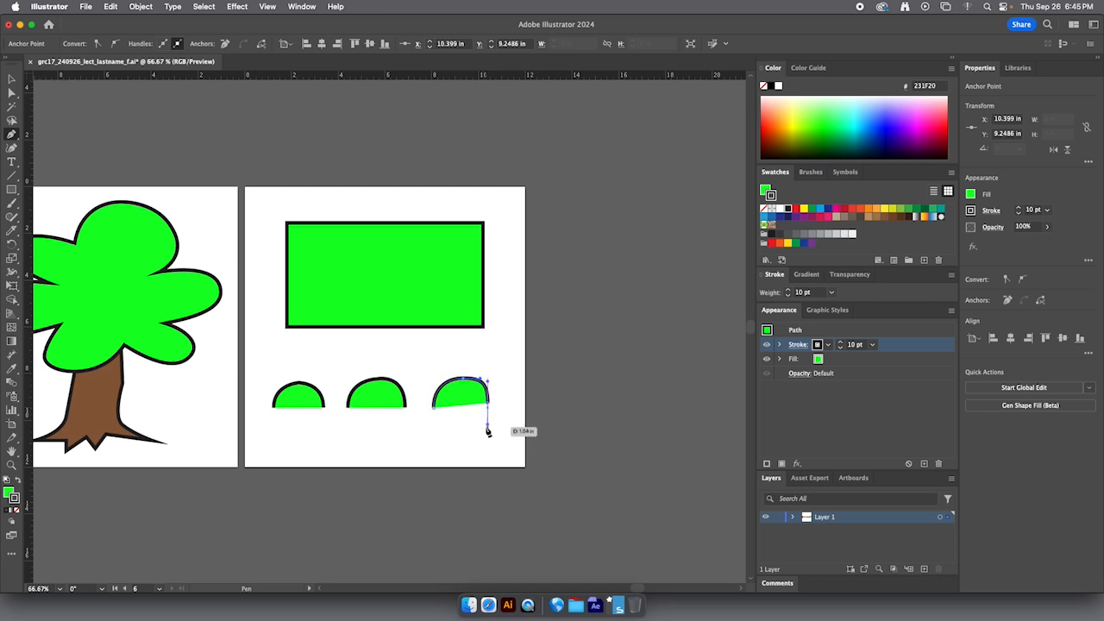
key("super+z")
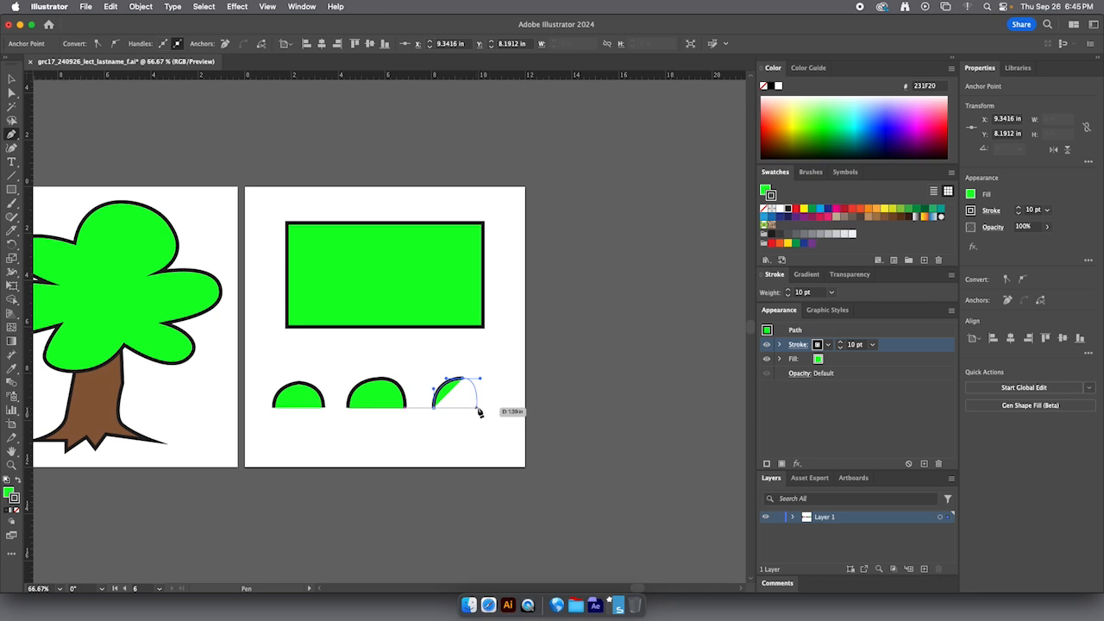
left_click_drag(480, 409, 479, 424)
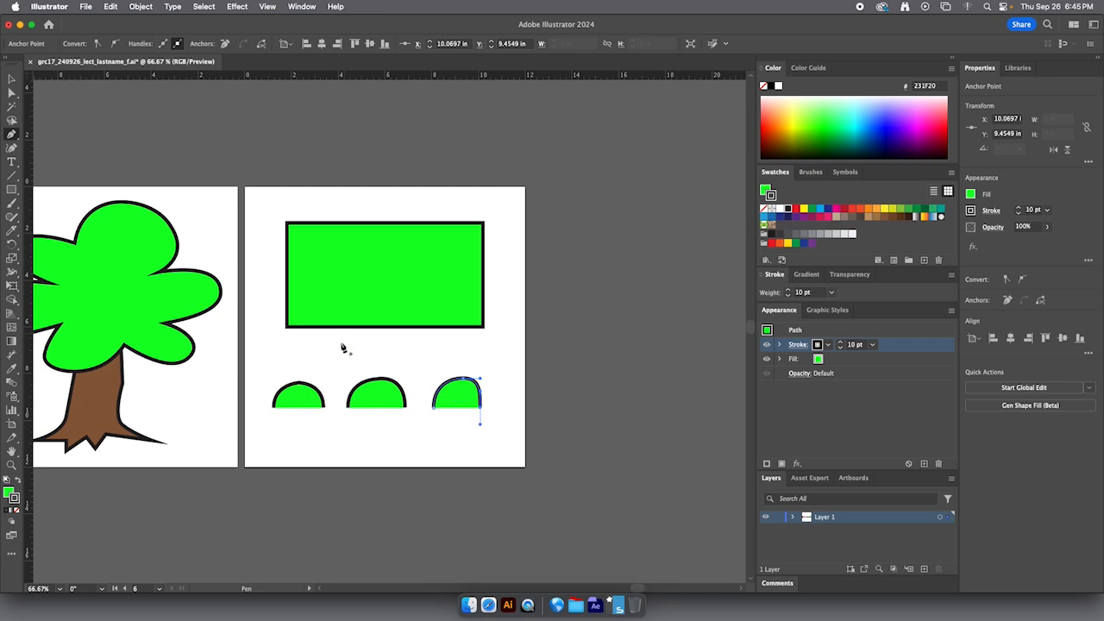
left_click(12, 78)
left_click(262, 282)
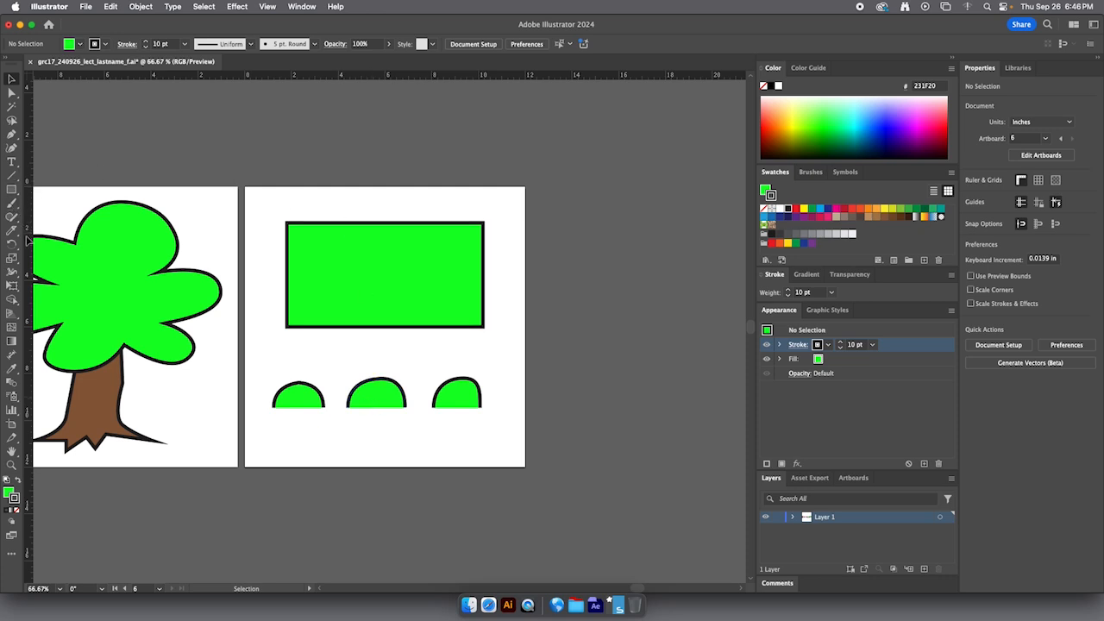
Step: Draw a freehand wavy line about 9 in wide between the rectangle and the arches with the Pencil tool
left_click(10, 135)
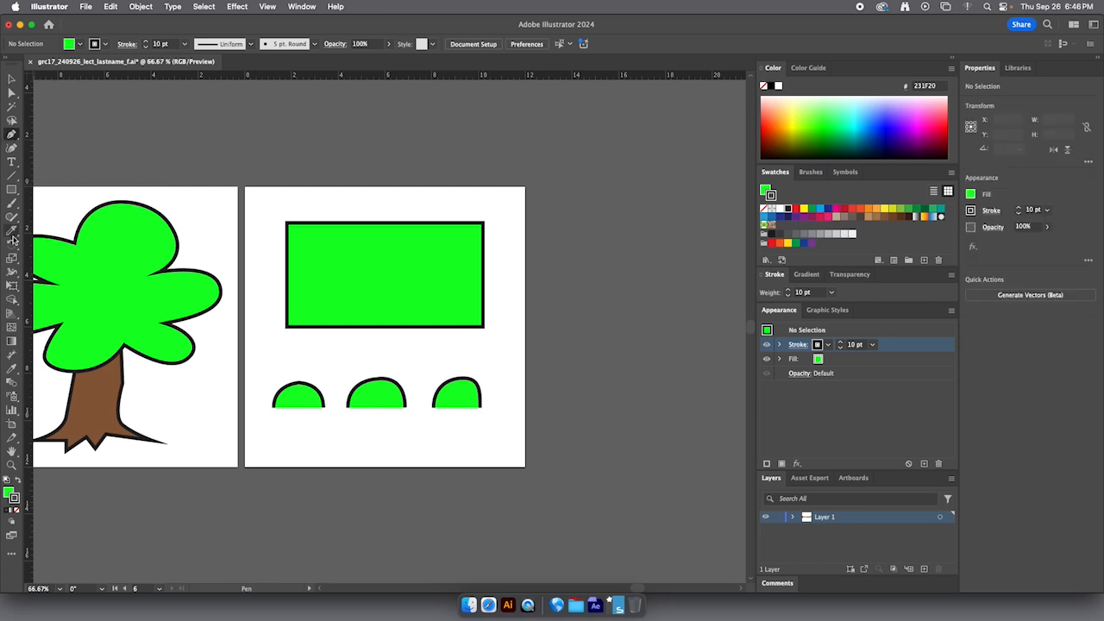
left_click(10, 177)
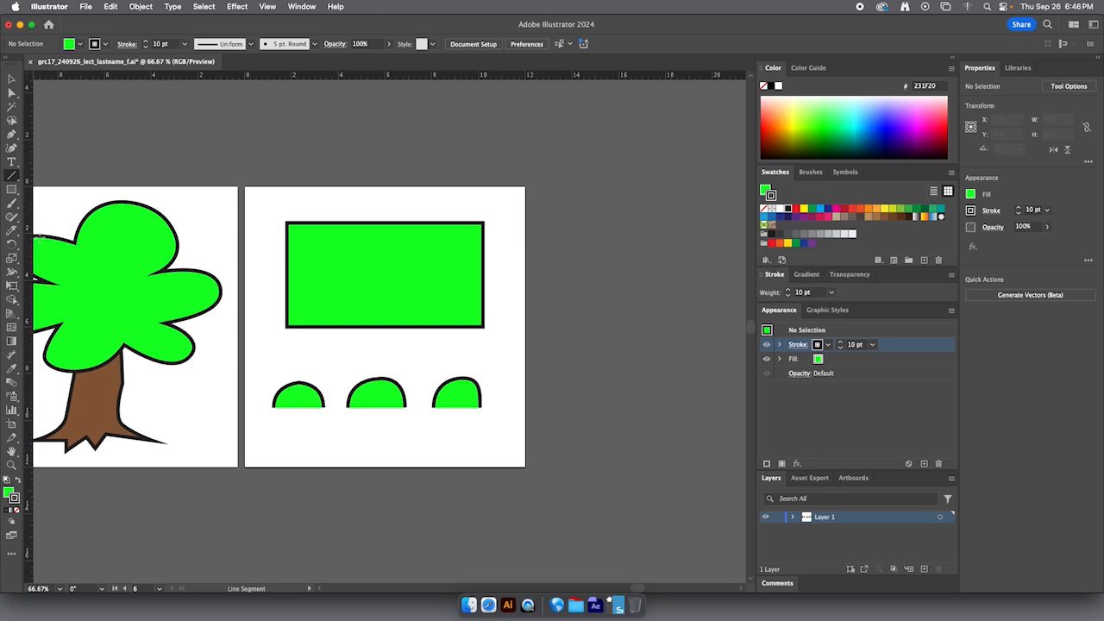
left_click(12, 369)
left_click(9, 218)
left_click(9, 218)
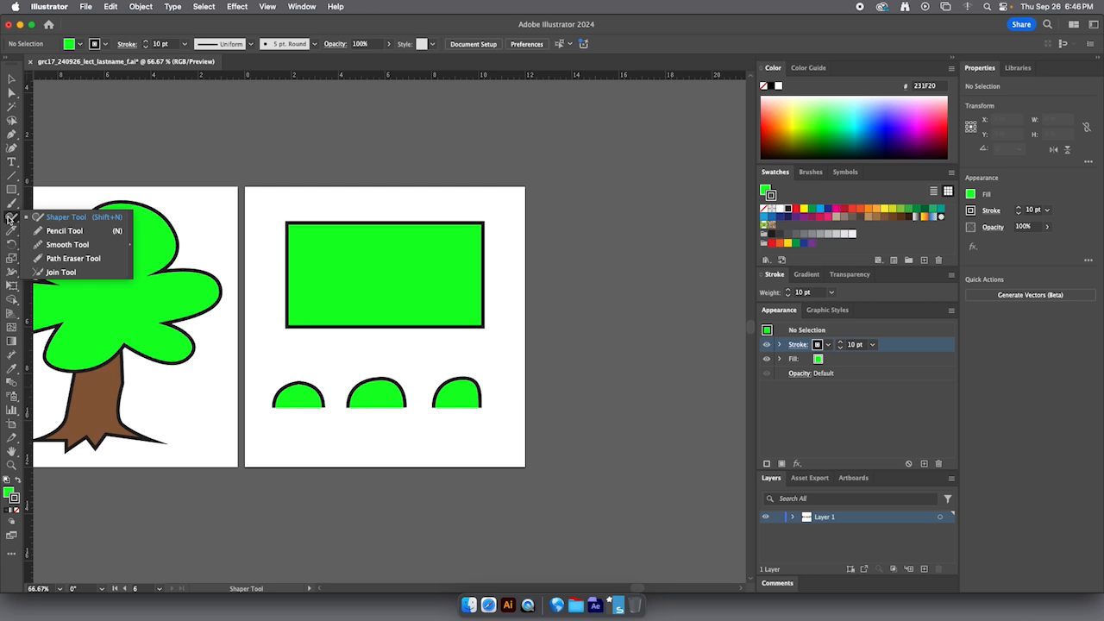
left_click(68, 231)
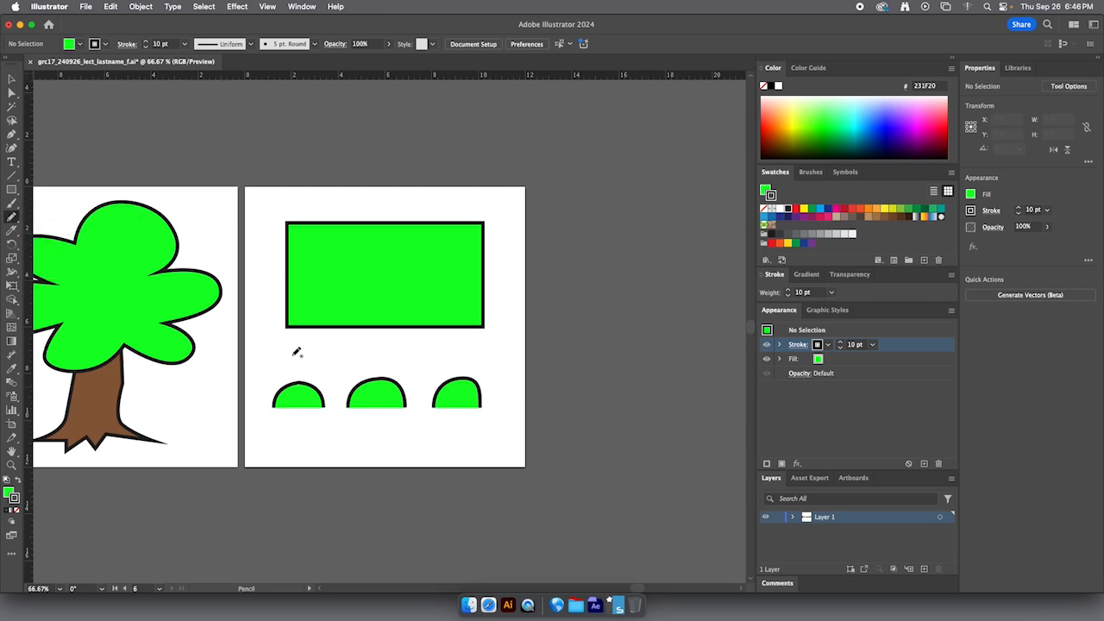
mouse_move(293, 355)
left_mouse_down()
mouse_move(345, 362)
mouse_move(403, 350)
mouse_move(501, 362)
left_mouse_up()
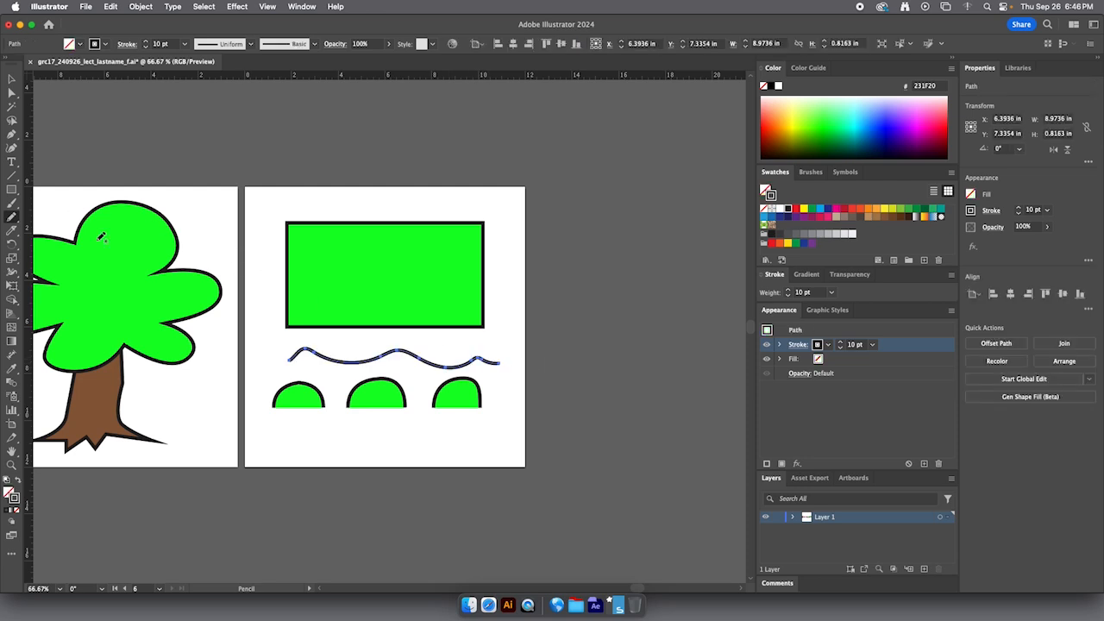
Step: Smooth the wavy line by raising the Smooth tool's smoothing amount
left_click(12, 217)
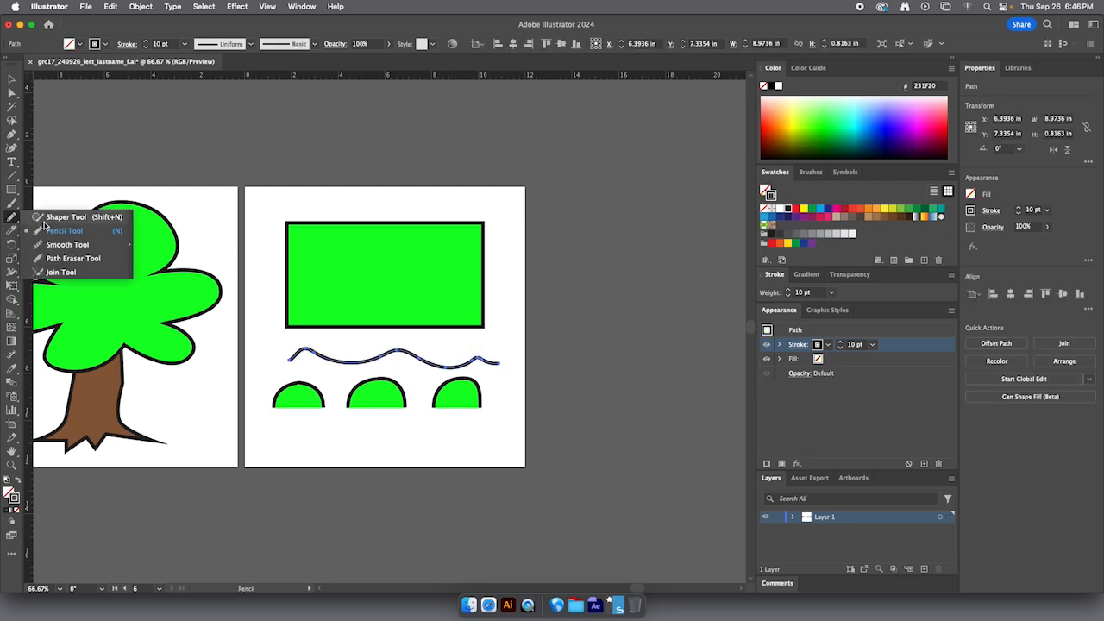
left_click(75, 246)
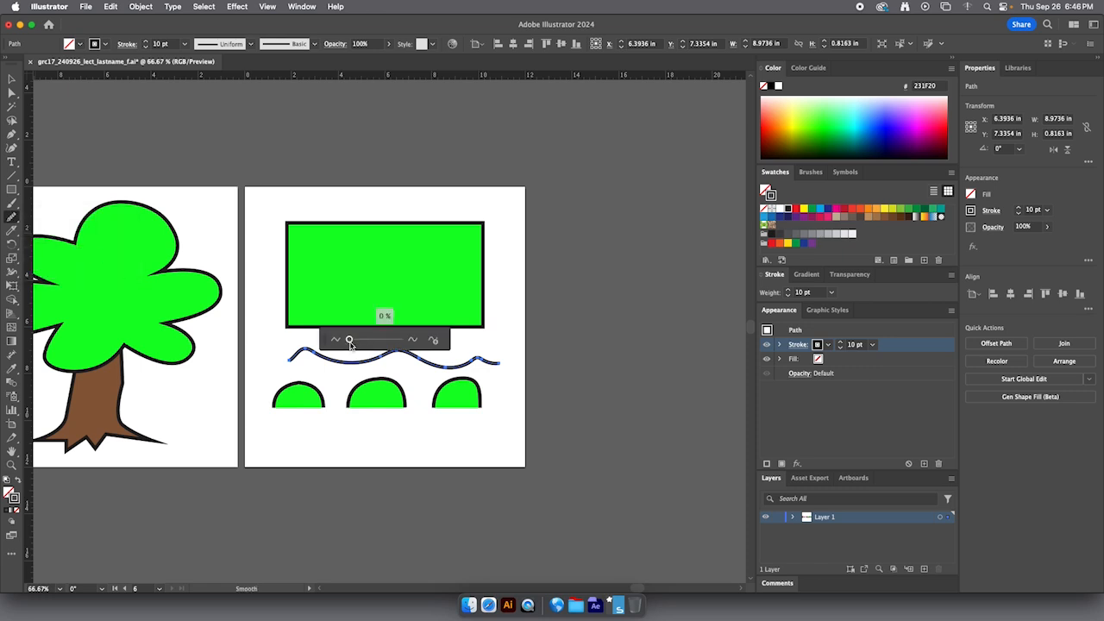
mouse_move(348, 339)
left_mouse_down()
mouse_move(411, 343)
mouse_move(388, 343)
left_mouse_up()
Step: Select all three arches together and smooth them with the Smooth tool's amount set about halfway
left_click(12, 79)
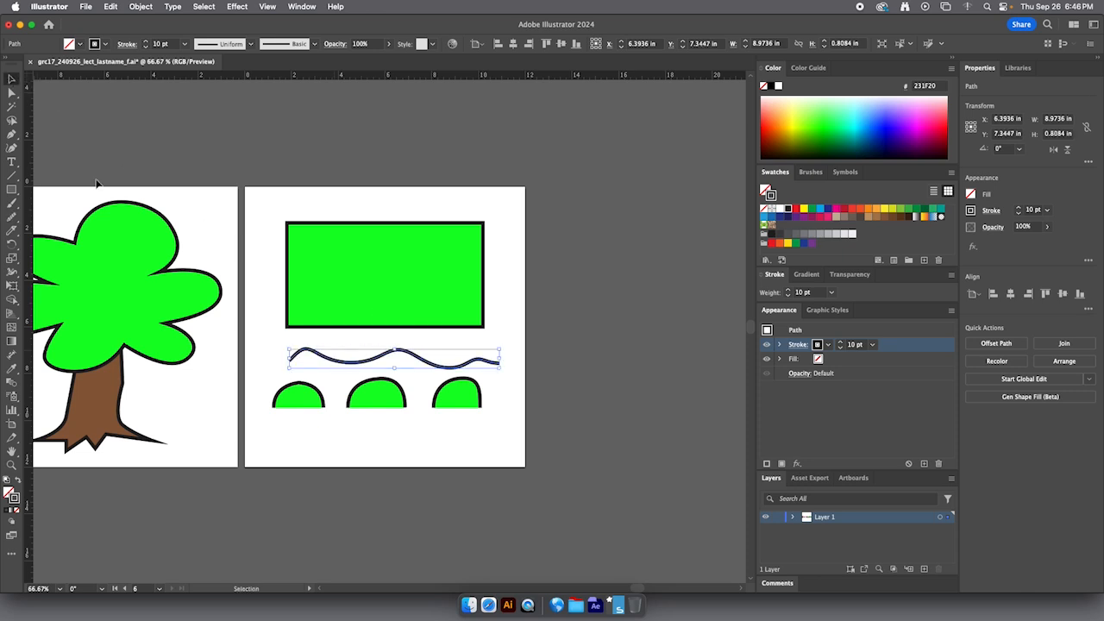
left_click(296, 393)
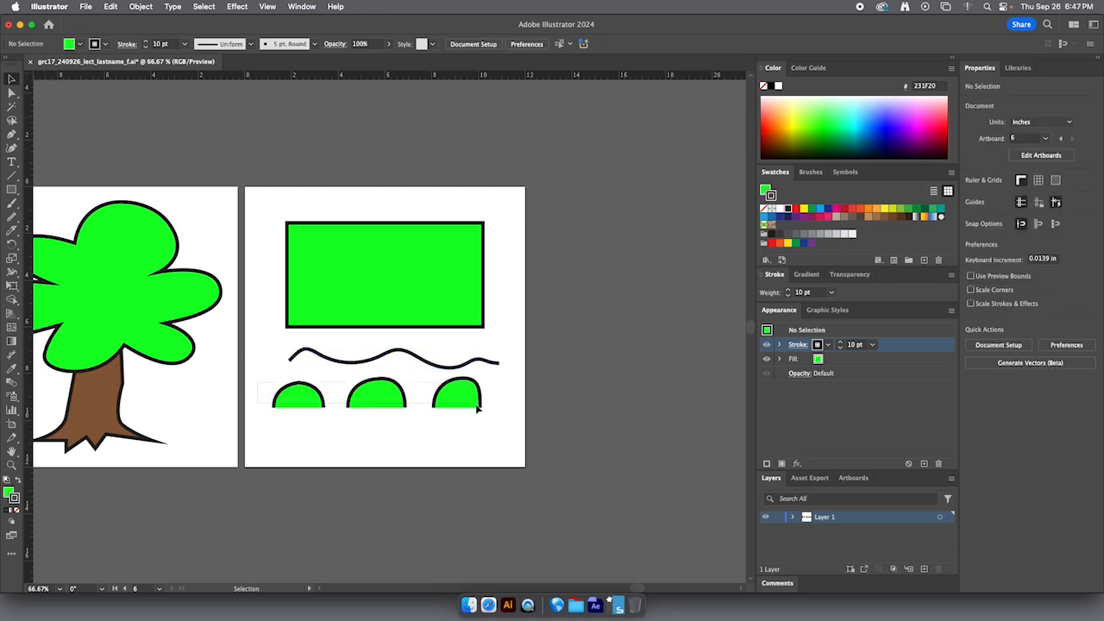
left_click_drag(259, 394, 485, 409)
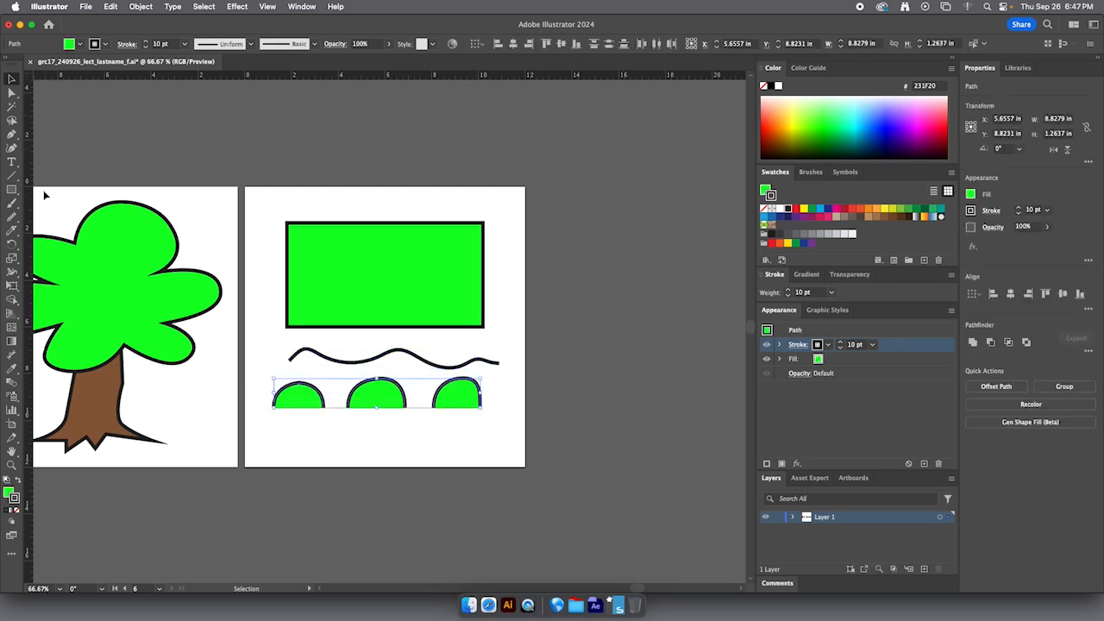
left_click(13, 217)
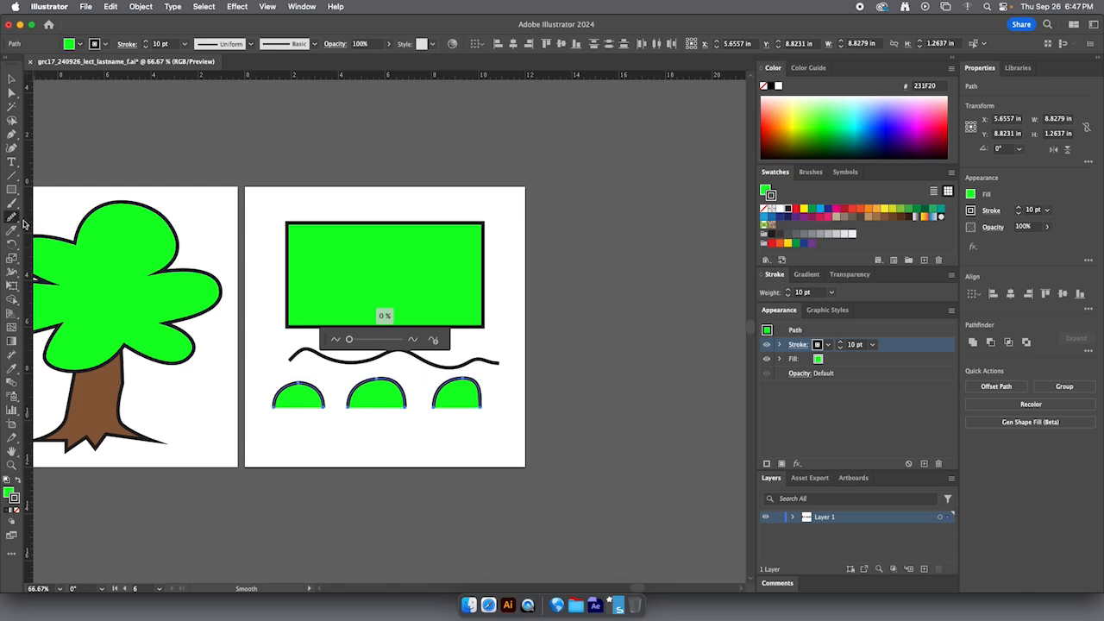
left_click_drag(349, 340, 399, 343)
left_click_drag(408, 343, 373, 344)
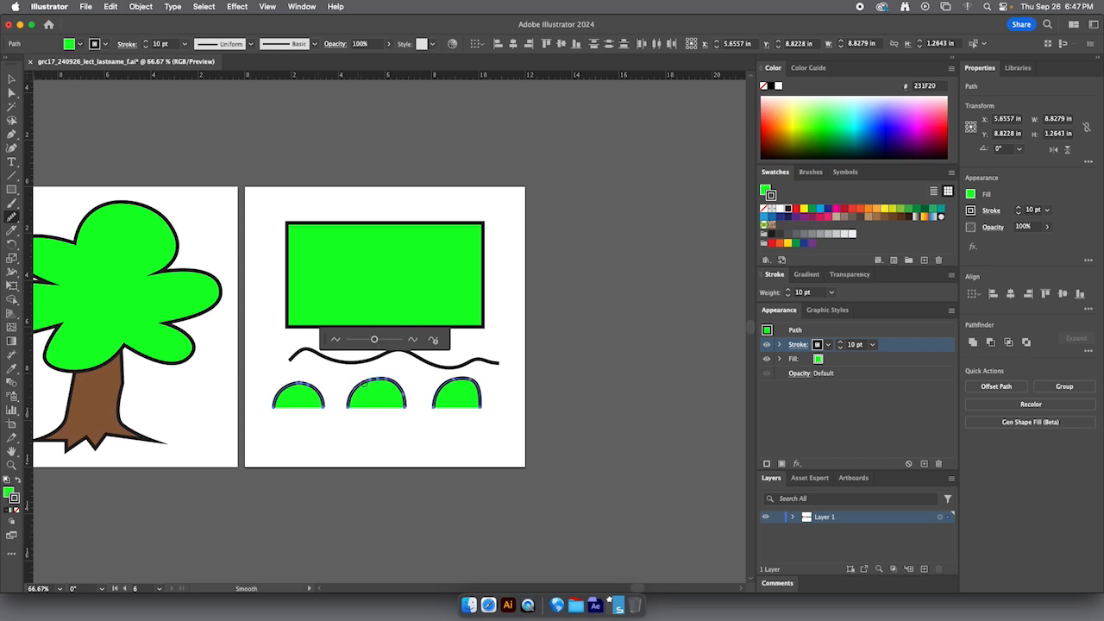
Step: Smooth the middle and right arches individually by tracing over their outlines with the Smooth tool
left_click(400, 390)
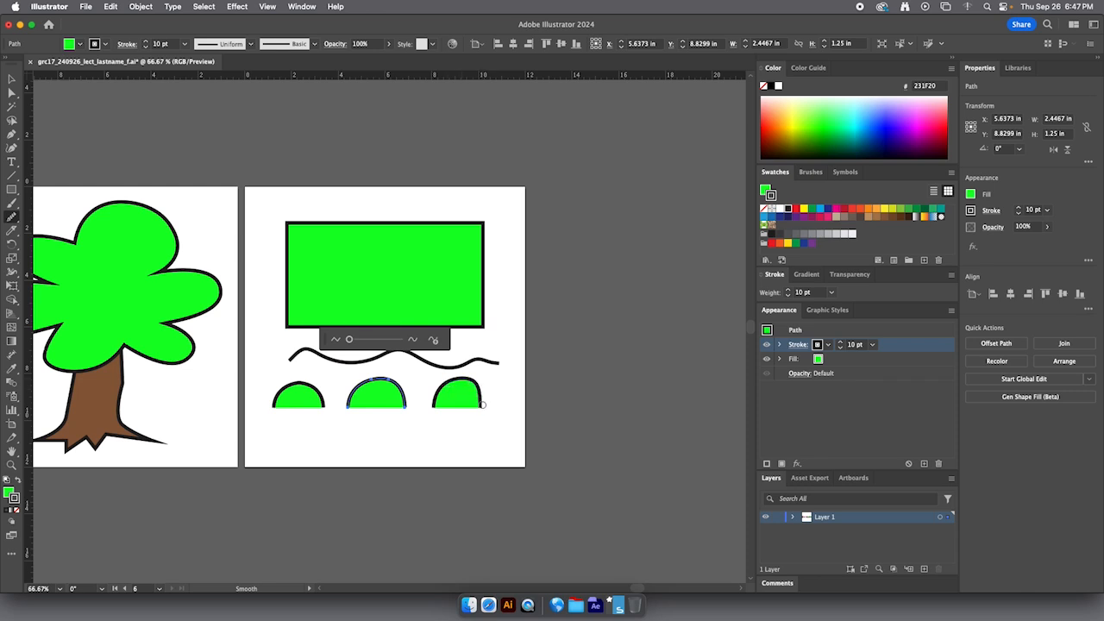
left_click(438, 391)
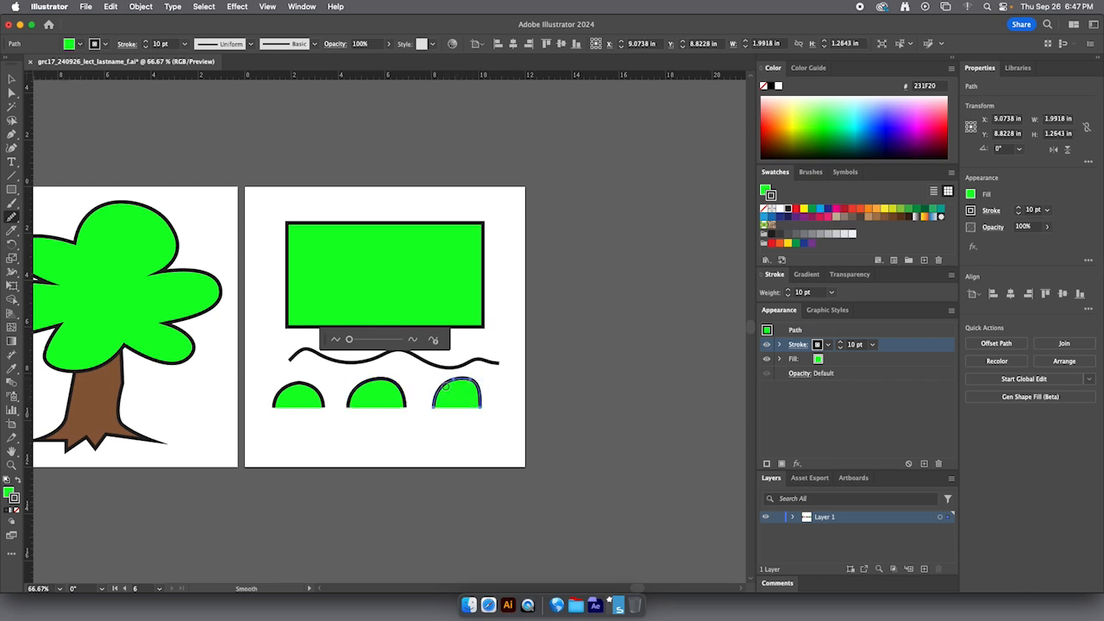
left_click_drag(439, 389, 478, 385)
Step: Smooth the right edge of the brown tree trunk with the Smooth tool, and deselect the trunk
left_click_drag(152, 382, 340, 388)
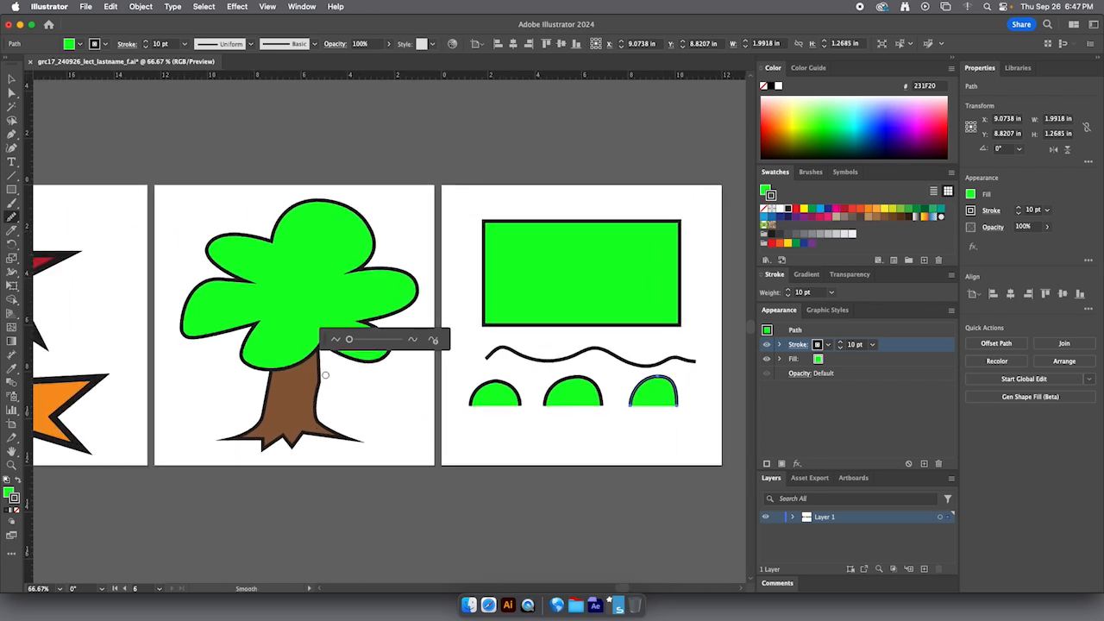
left_click(317, 370, "super")
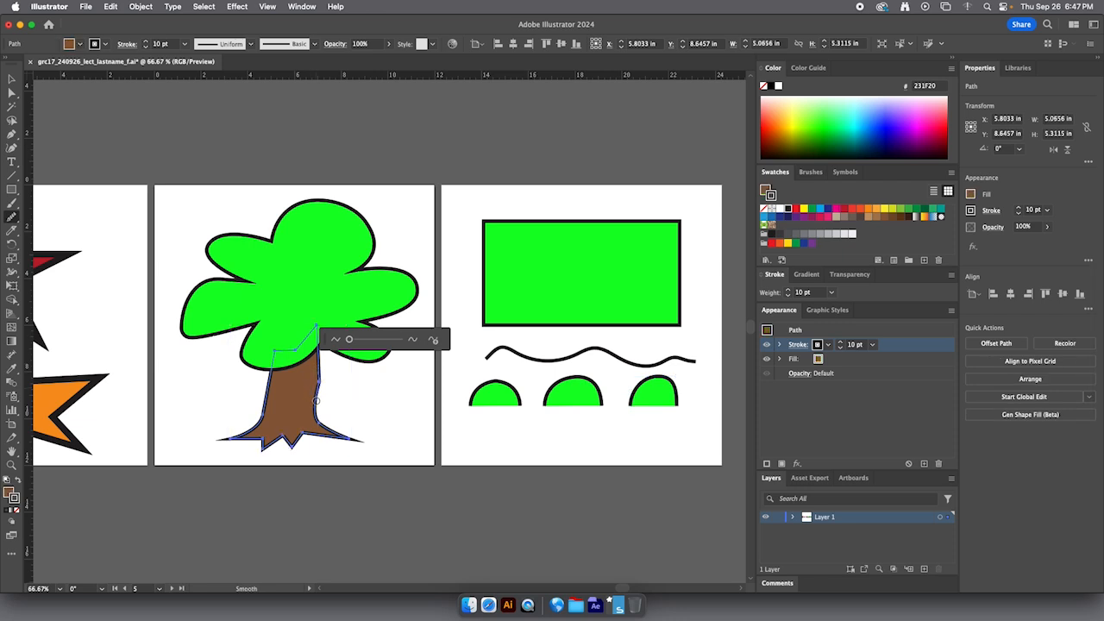
left_click_drag(316, 401, 316, 401)
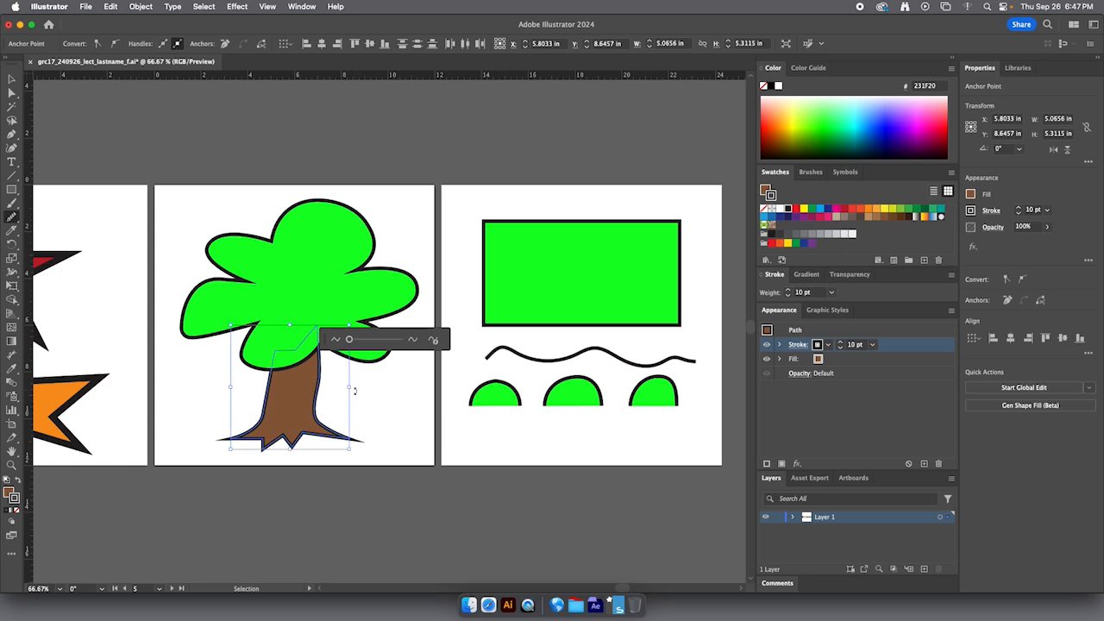
left_click(390, 390, "super")
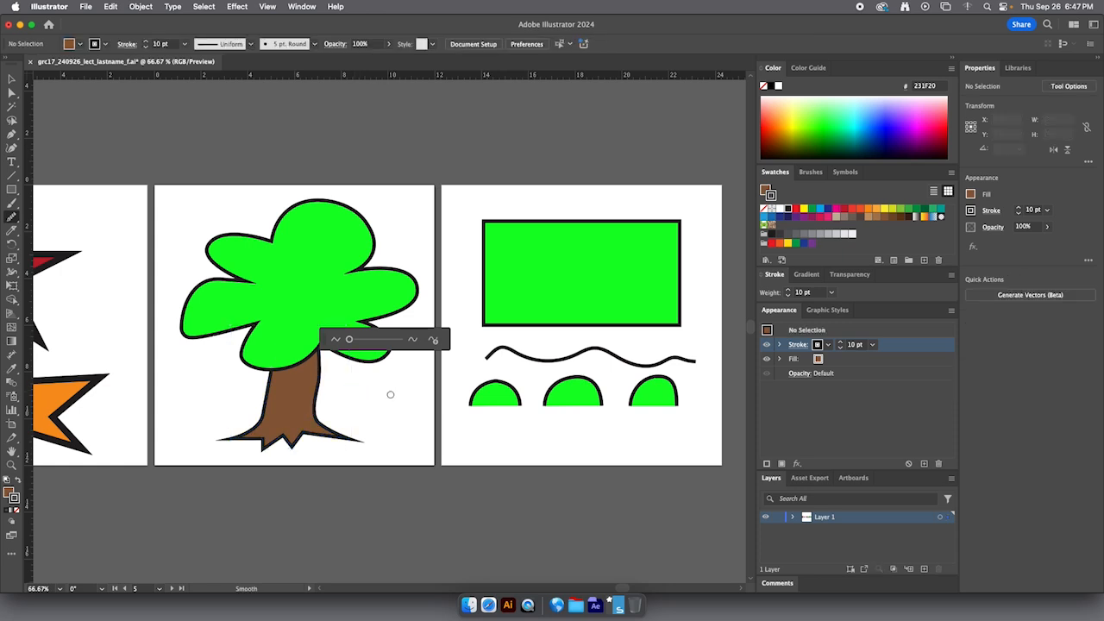
Step: Smooth the outer edge of the treetop's lower-left lobe, and redraw it rounder with the Pencil tool
left_click(191, 342, "super")
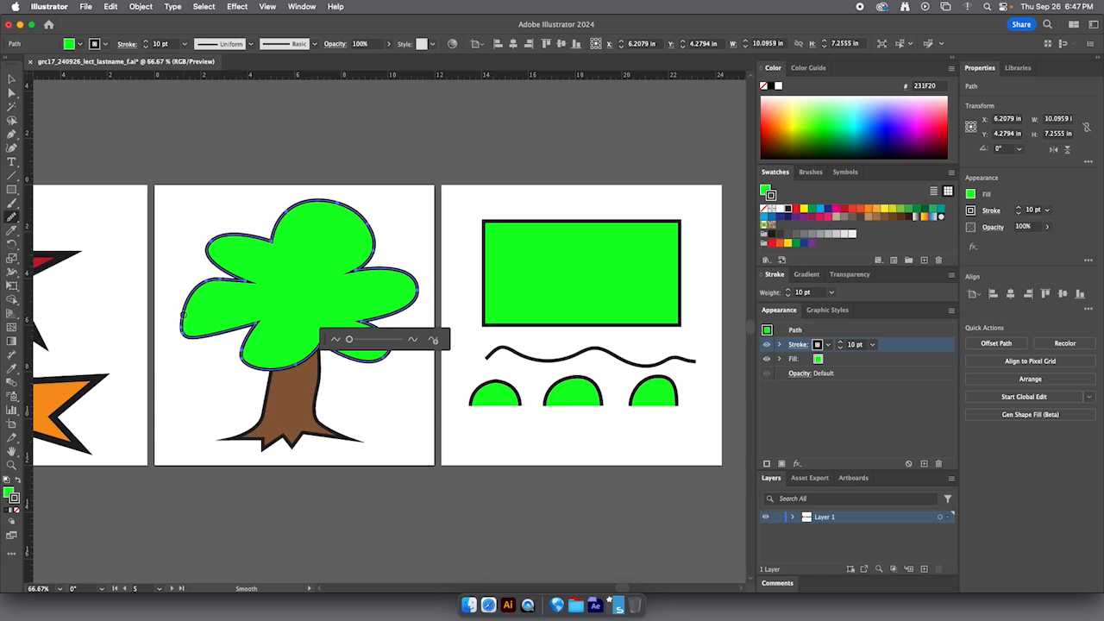
mouse_move(182, 314)
left_mouse_down()
mouse_move(198, 334)
mouse_move(233, 330)
mouse_move(182, 318)
mouse_move(182, 333)
mouse_move(207, 337)
mouse_move(255, 326)
left_mouse_up()
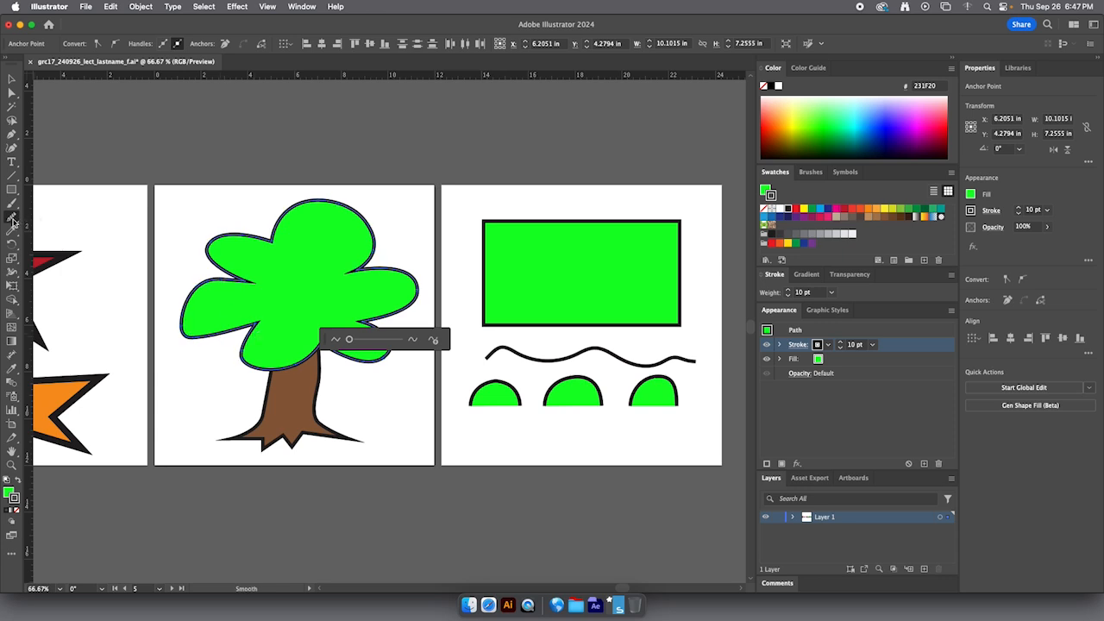
left_click_drag(13, 221, 60, 230)
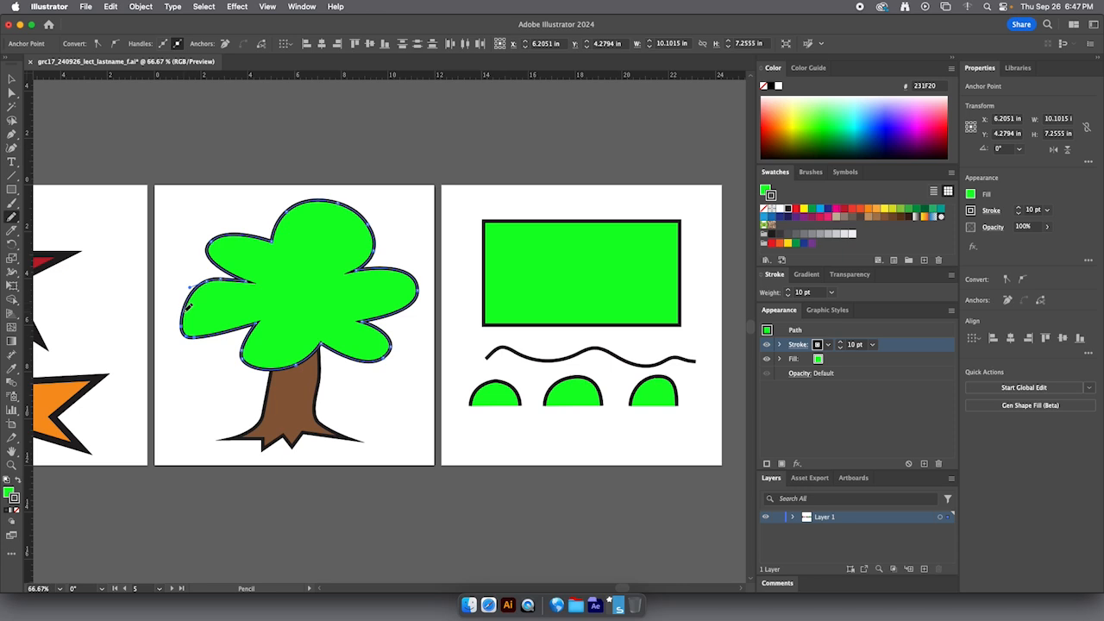
mouse_move(186, 308)
left_mouse_down()
mouse_move(205, 330)
mouse_move(227, 329)
left_mouse_up()
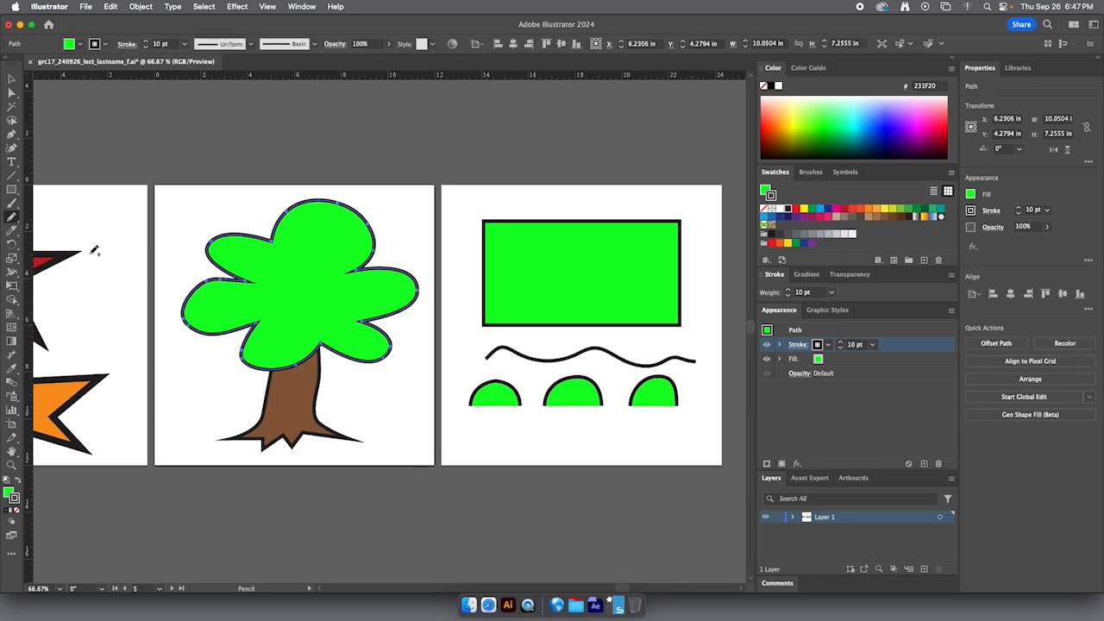
Step: Smooth the treetop's redrawn lower-left lobe with the Smooth tool, then deselect the treetop and save the document
left_click_drag(10, 216, 52, 243)
mouse_move(183, 302)
left_mouse_down()
mouse_move(201, 330)
mouse_move(287, 346)
left_mouse_up()
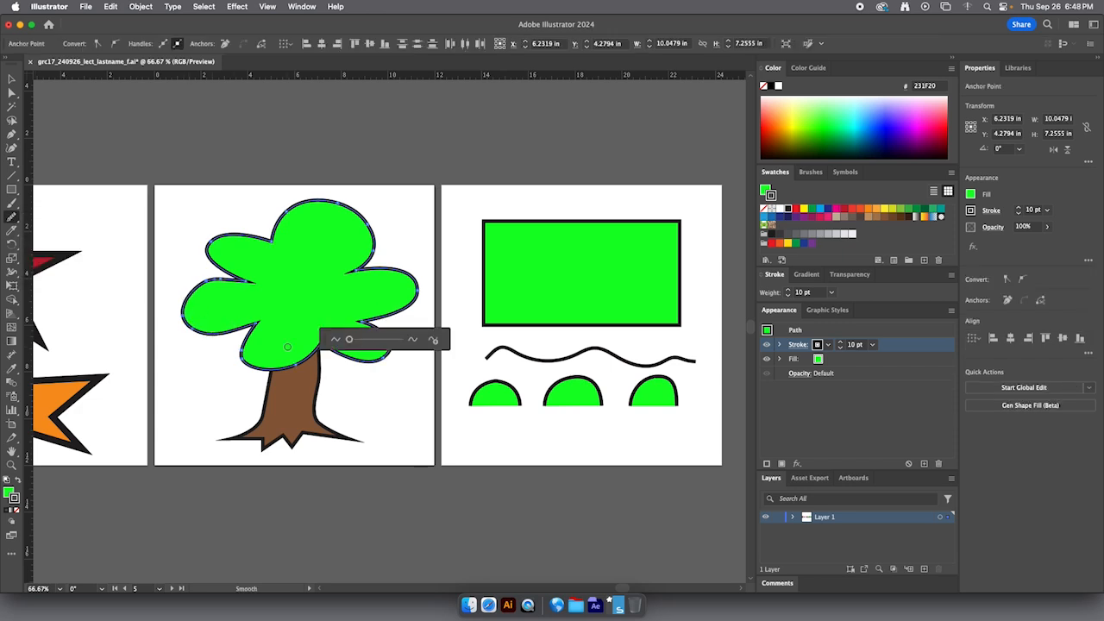
left_click(13, 78)
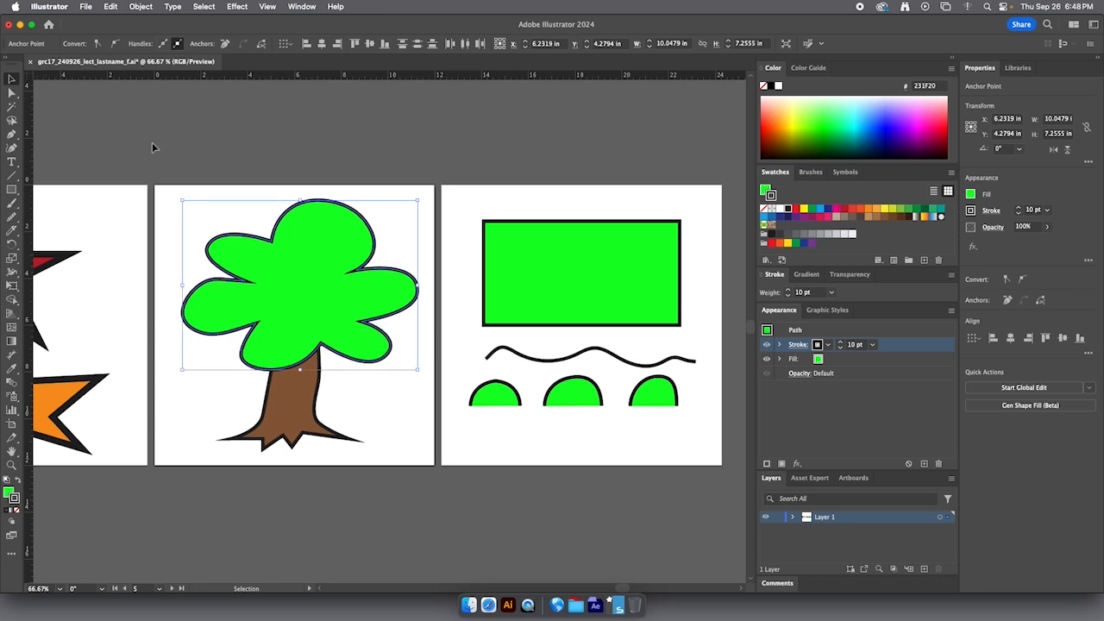
left_click(245, 146)
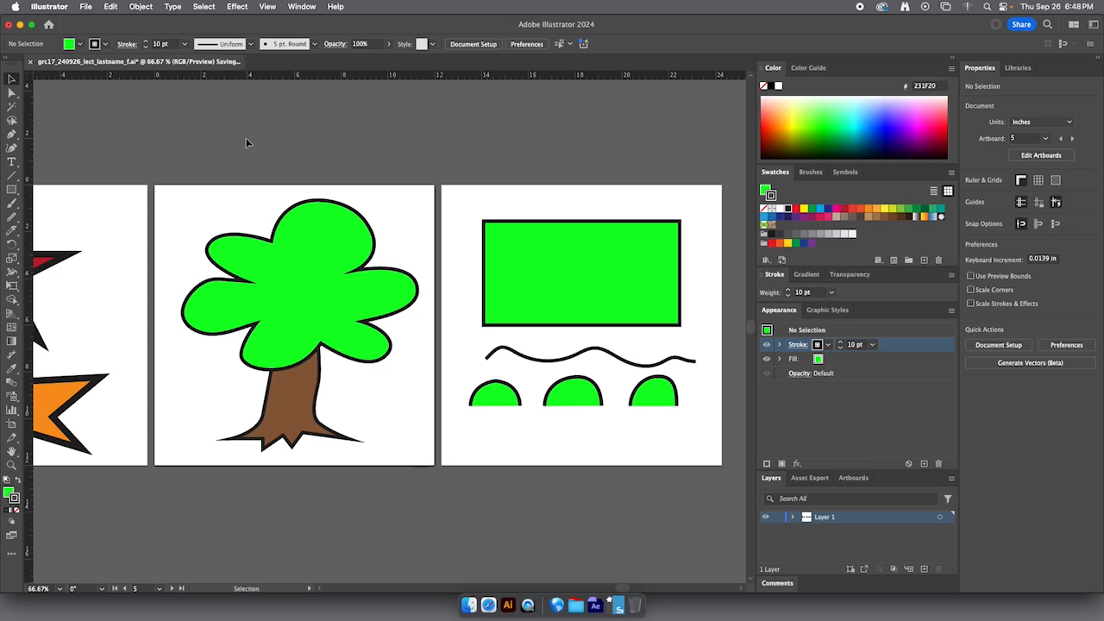
key("super+minus")
key("super+minus")
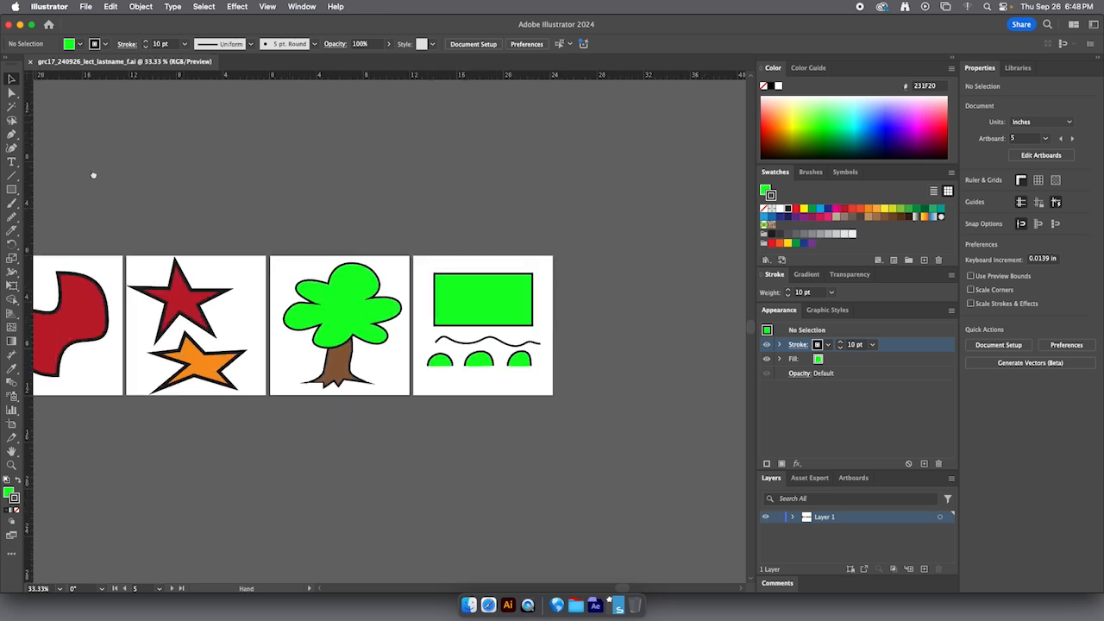
left_click_drag(94, 175, 293, 147)
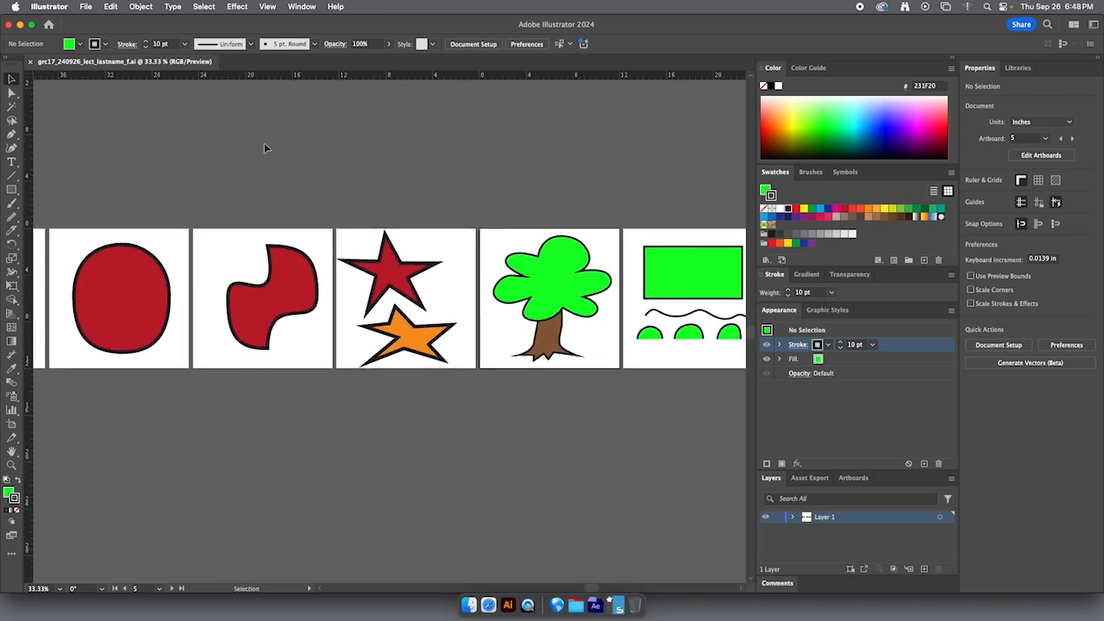